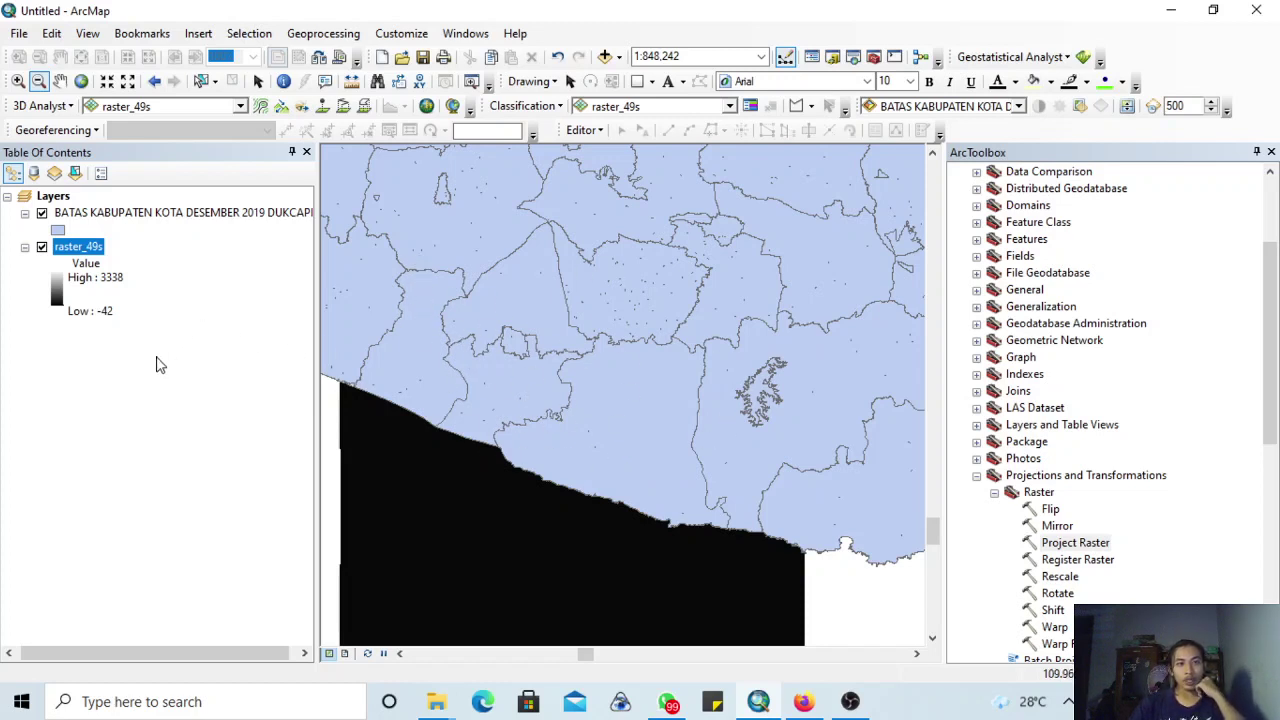
- Move the raster_49s layer above the regency boundary layer to view the elevation raster, and restore the original layer order
click(87, 350)
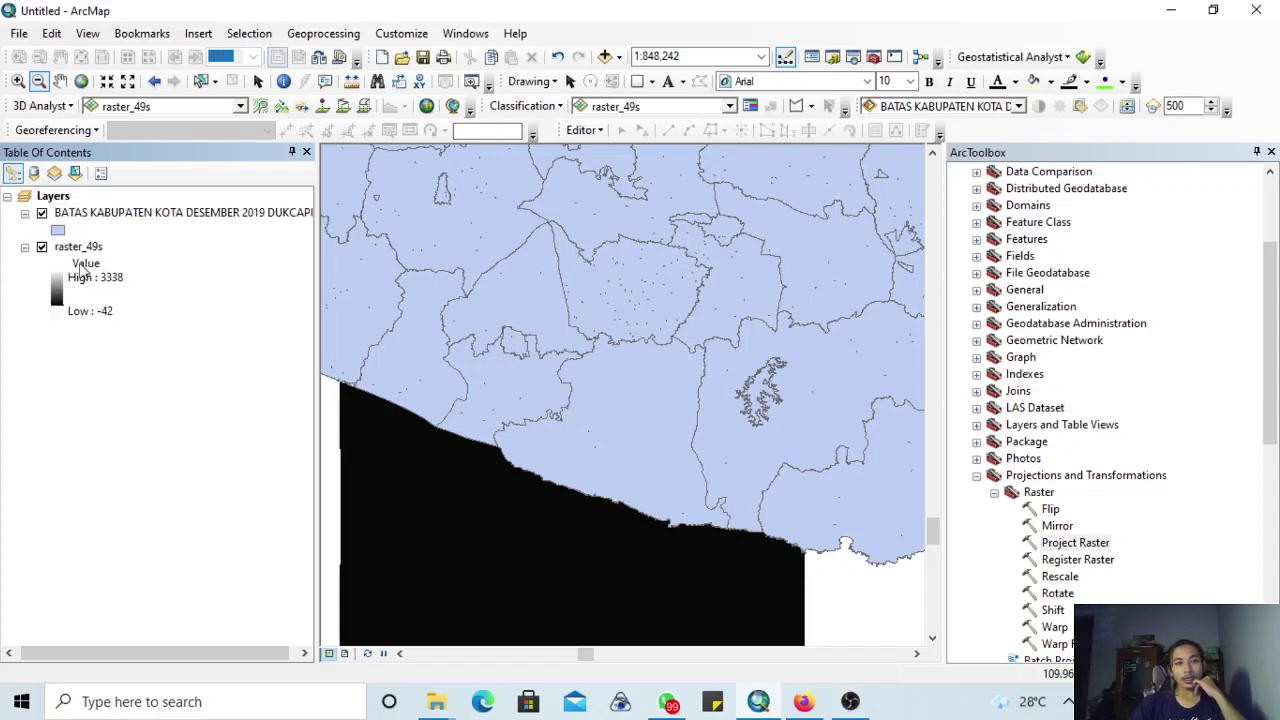
drag(83, 252, 100, 214)
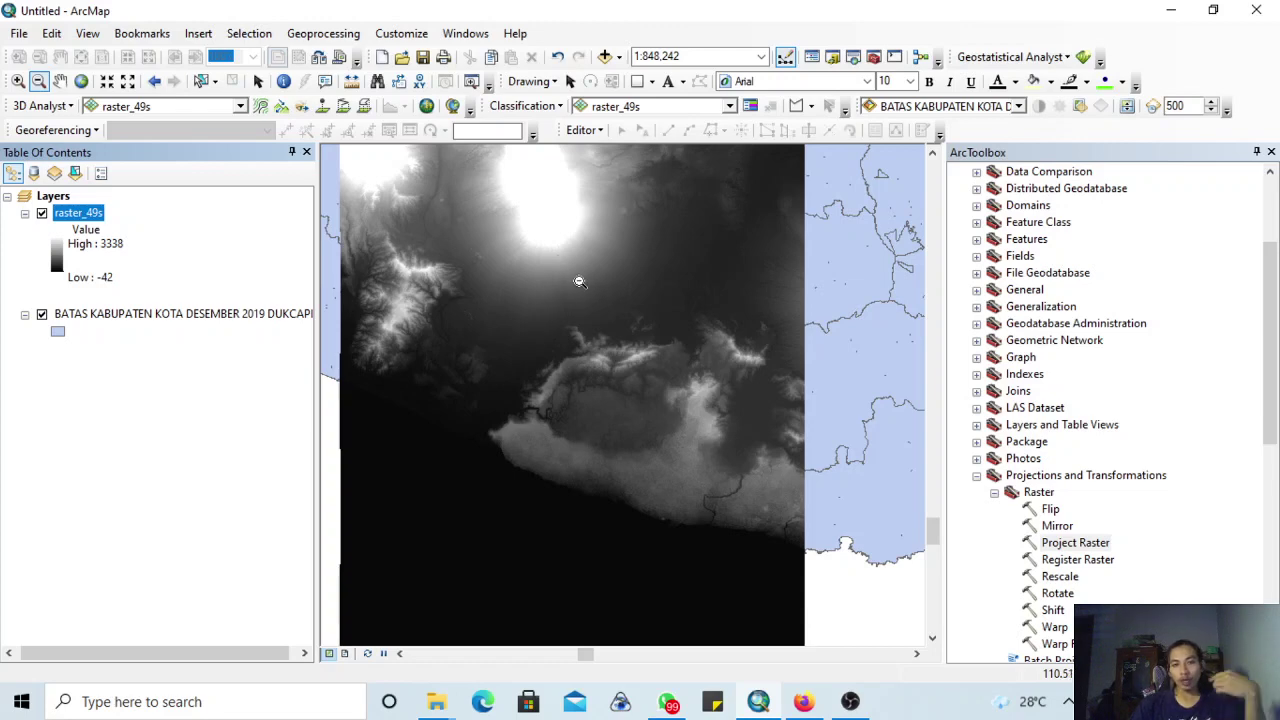
click(90, 330)
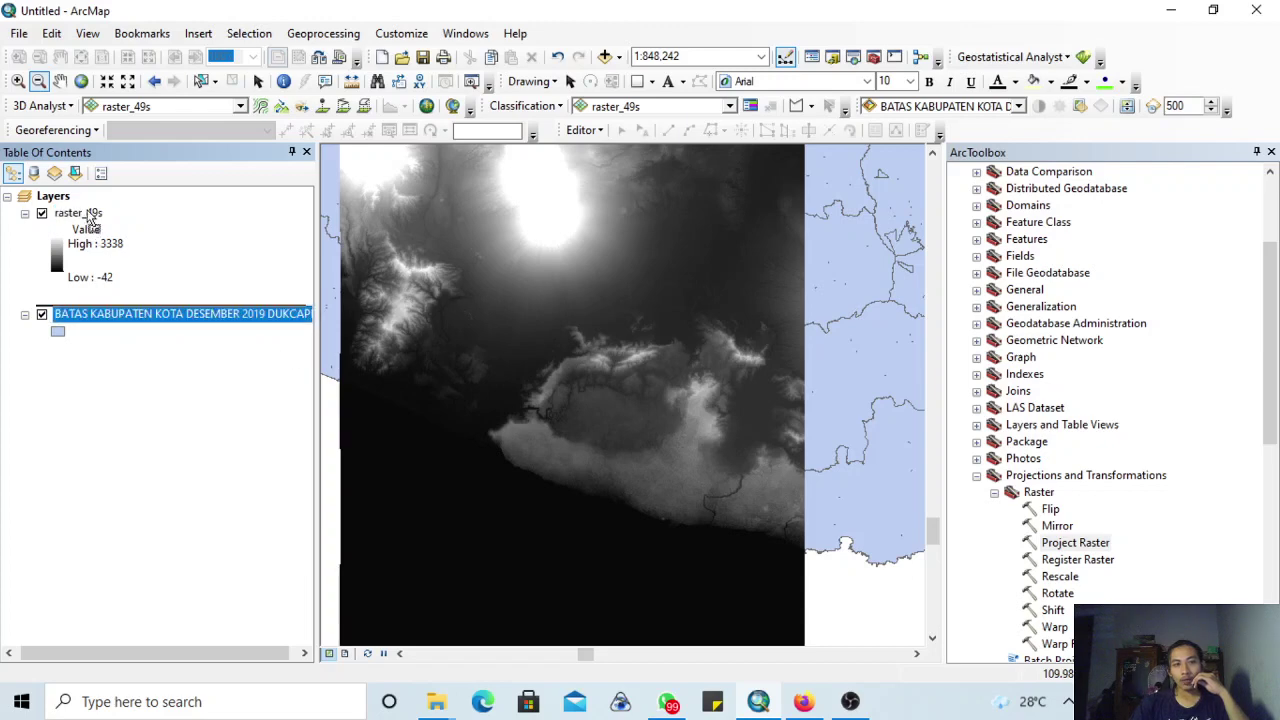
drag(90, 218, 92, 204)
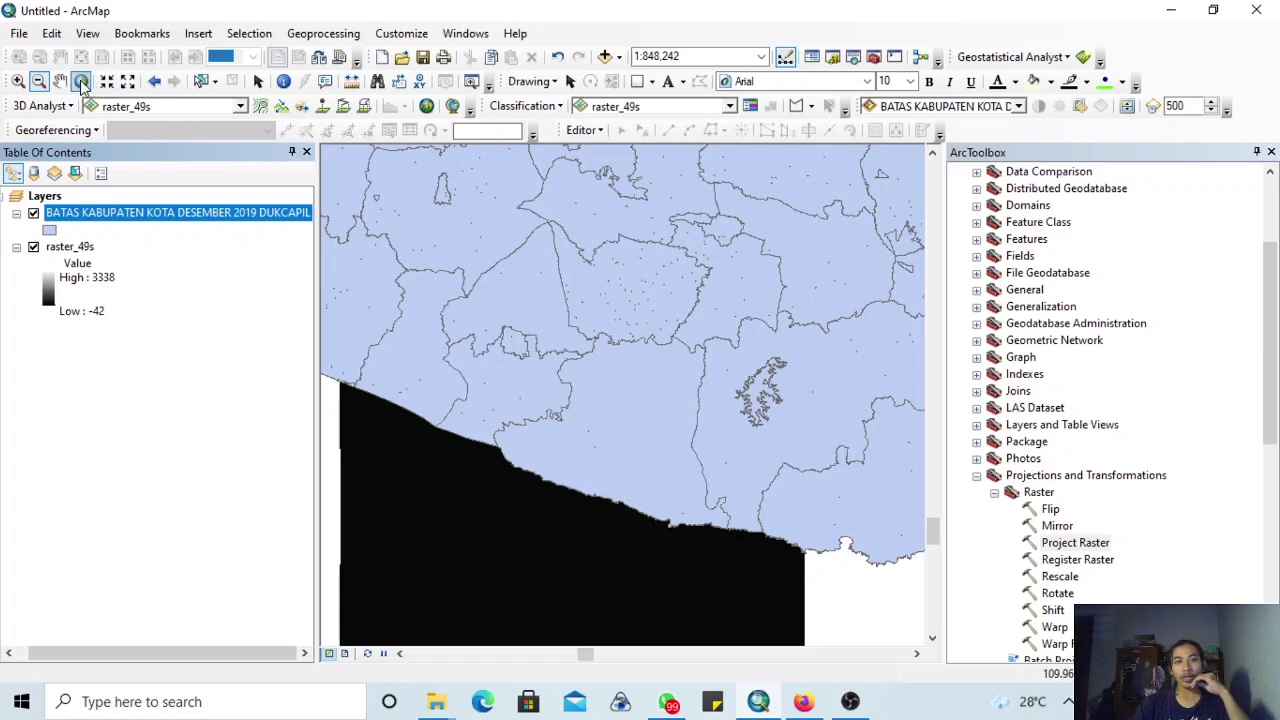
- Open the attribute table of the BATAS KABUPATEN KOTA layer and select the GUNUNGKIDUL record
click(18, 81)
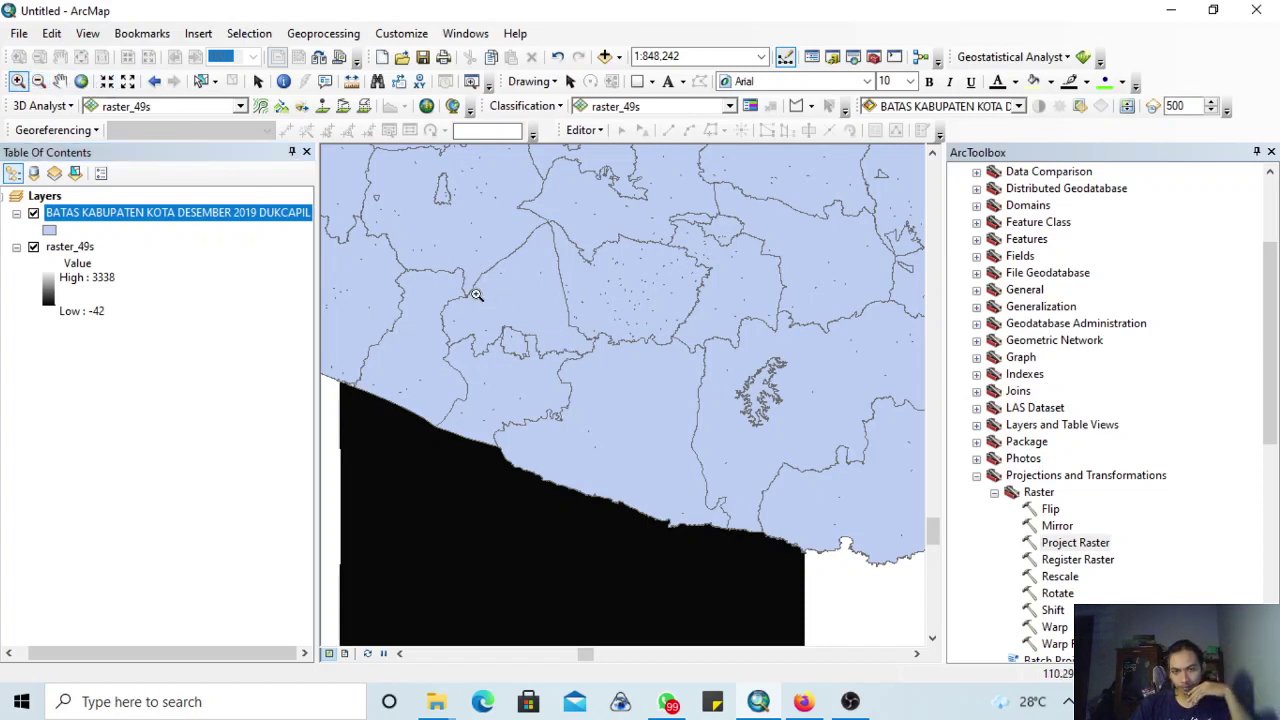
drag(476, 294, 755, 562)
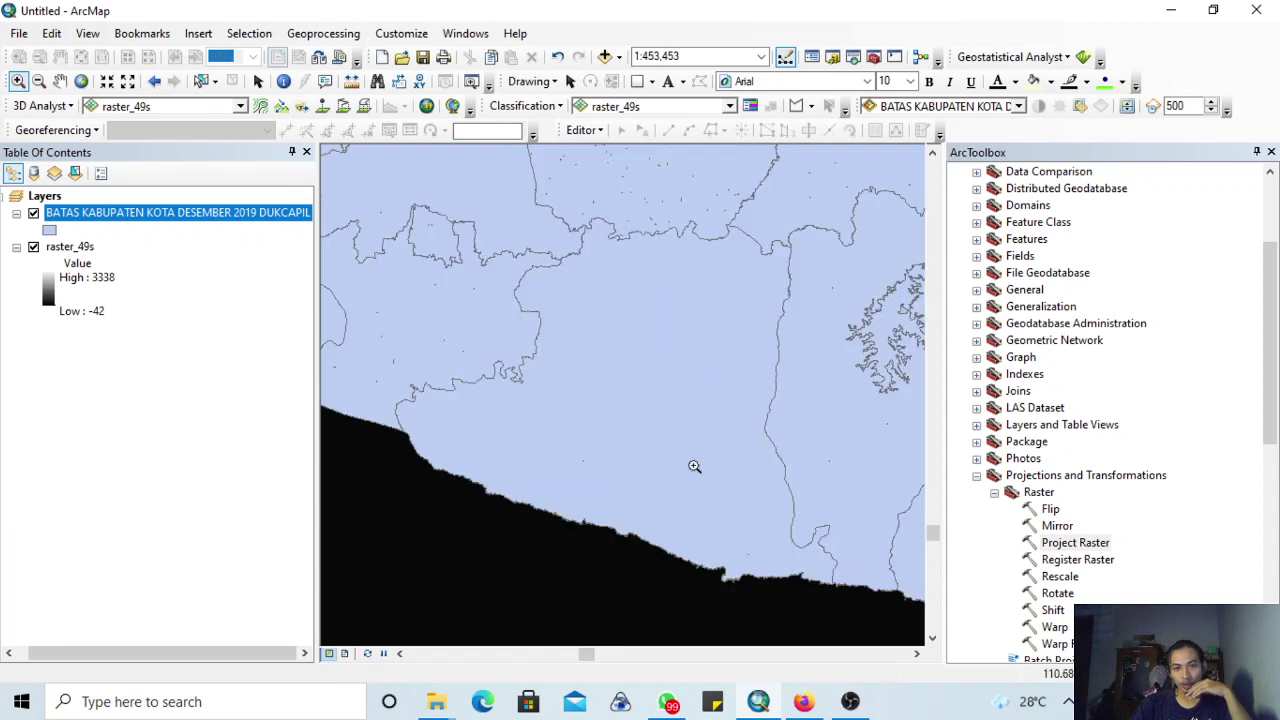
right_click(104, 217)
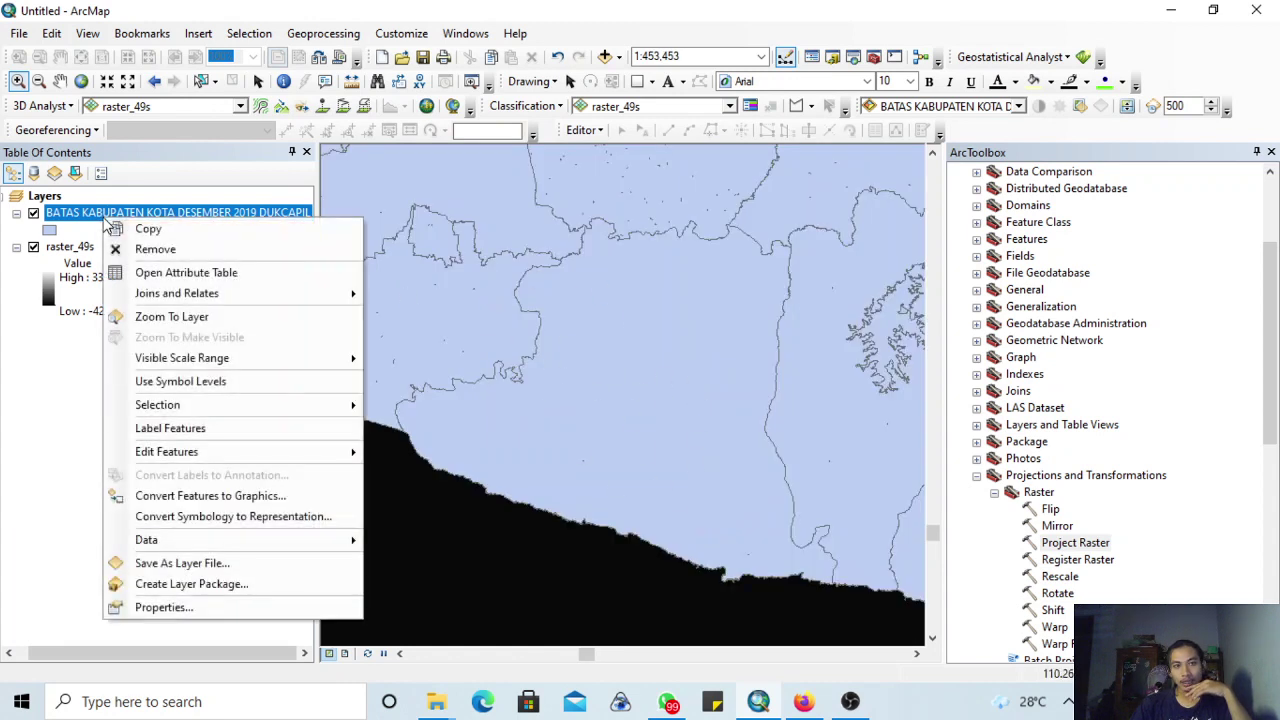
click(258, 286)
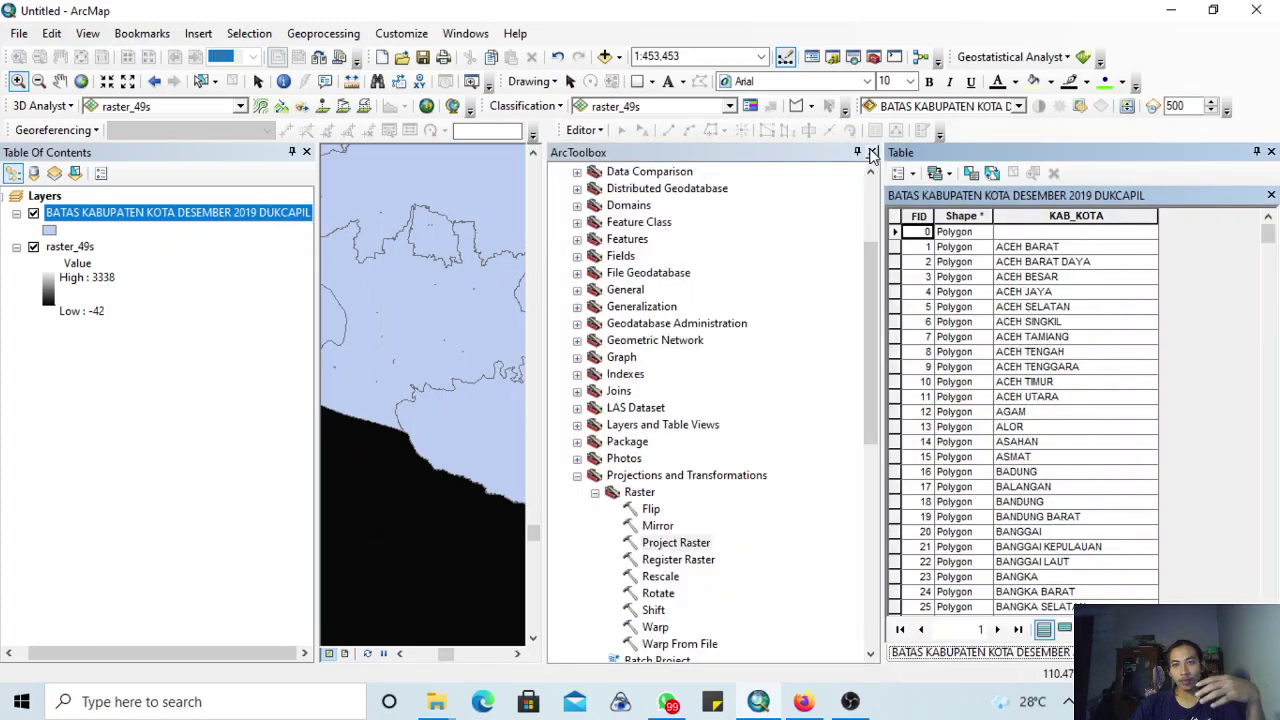
click(872, 153)
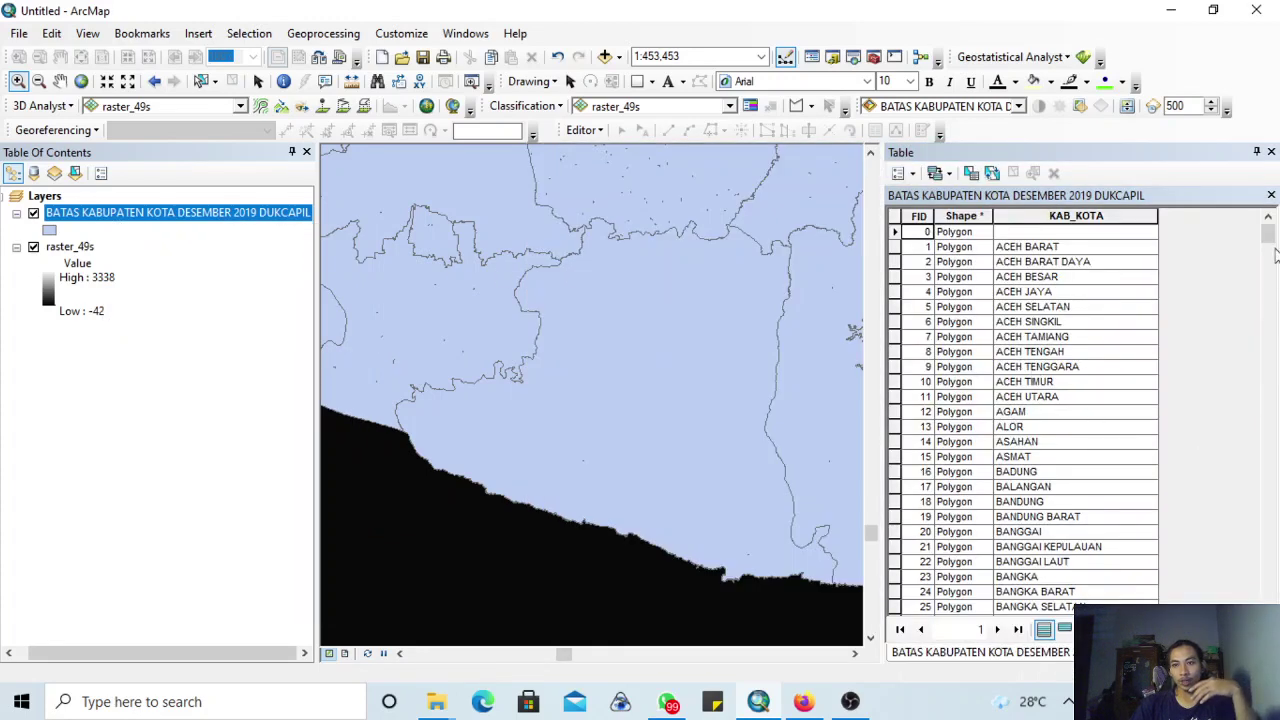
drag(1275, 255, 1241, 310)
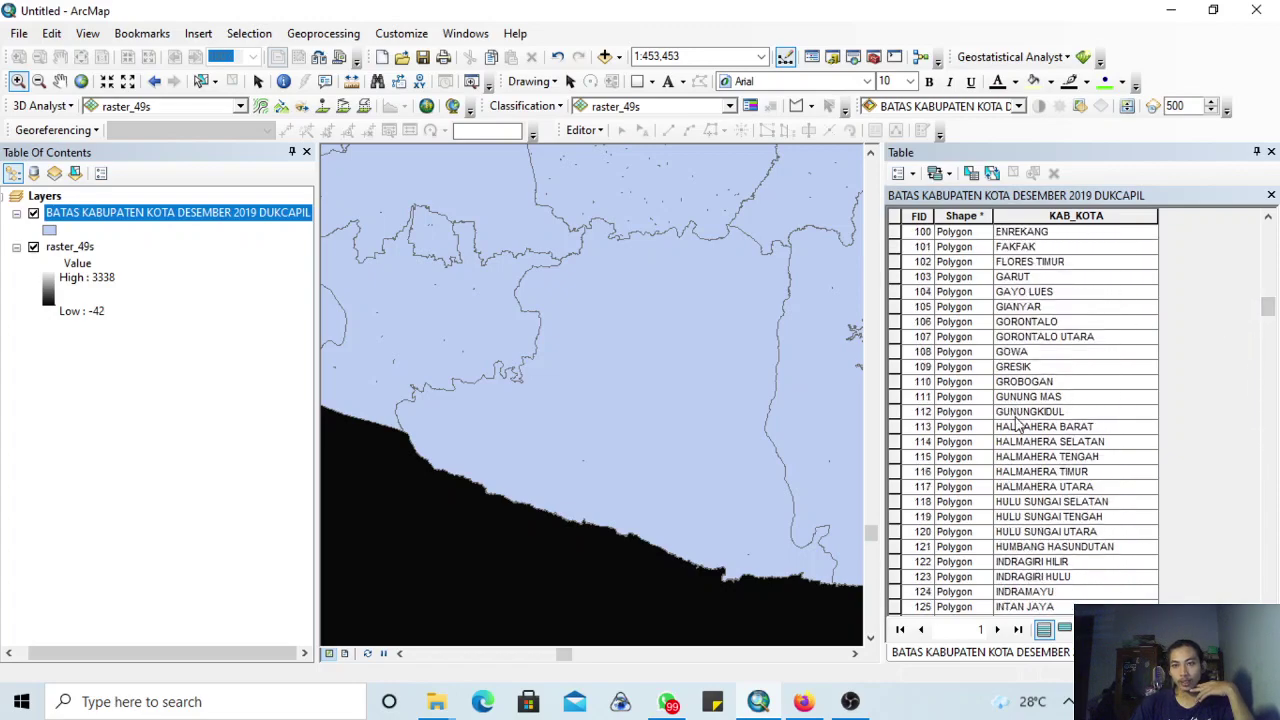
click(894, 412)
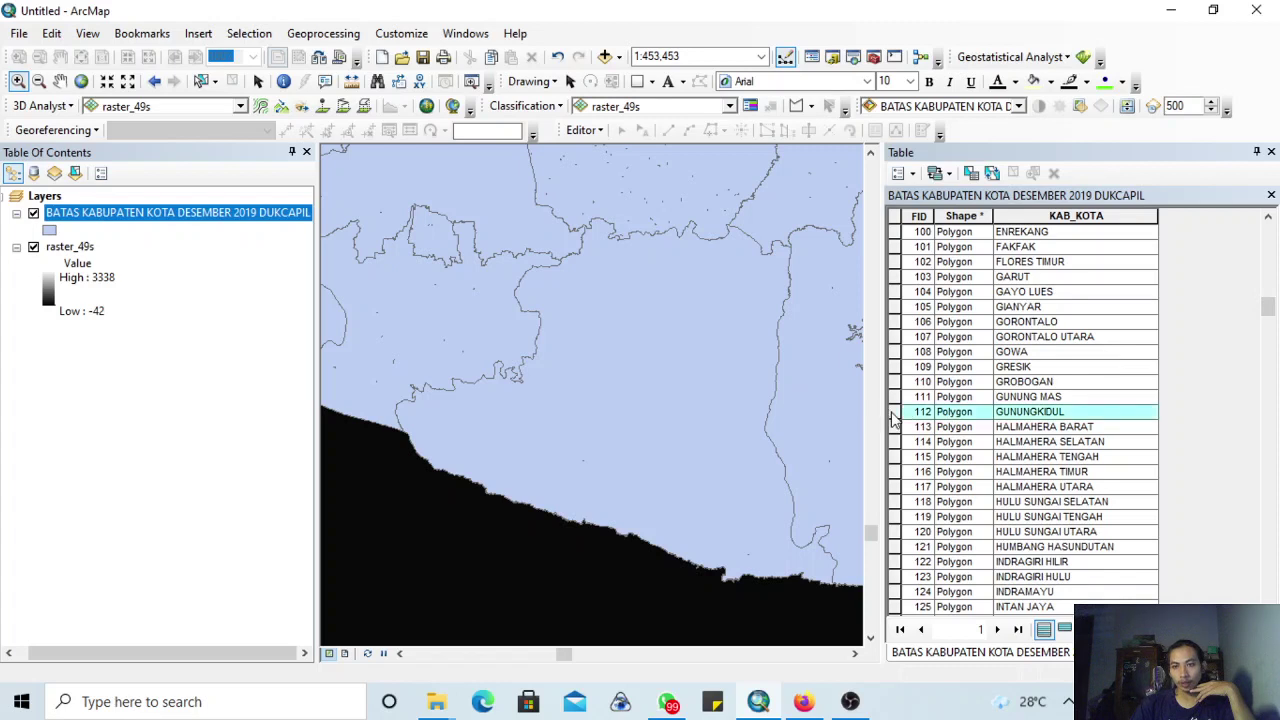
- Export the selected regency as a shapefile named Gunungkidul in the PETA CURAH HUJAN folder and add it to the map
right_click(97, 215)
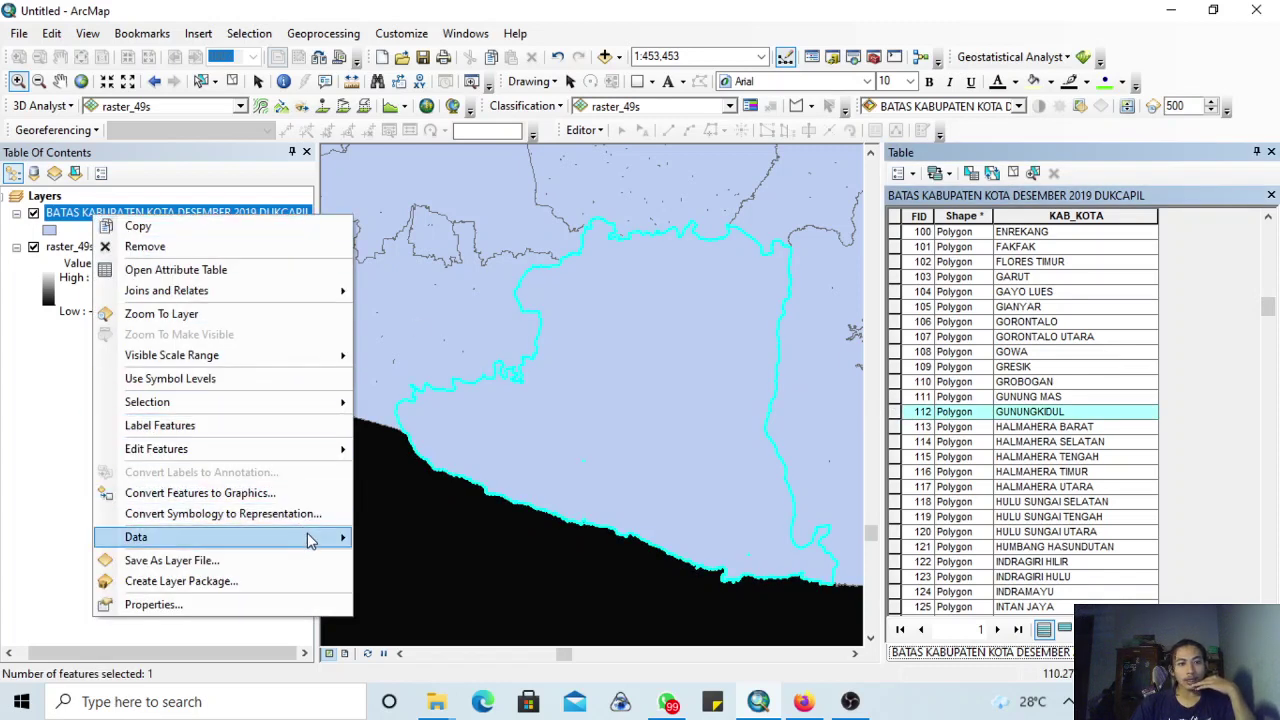
mouse_move(311, 541)
click(388, 560)
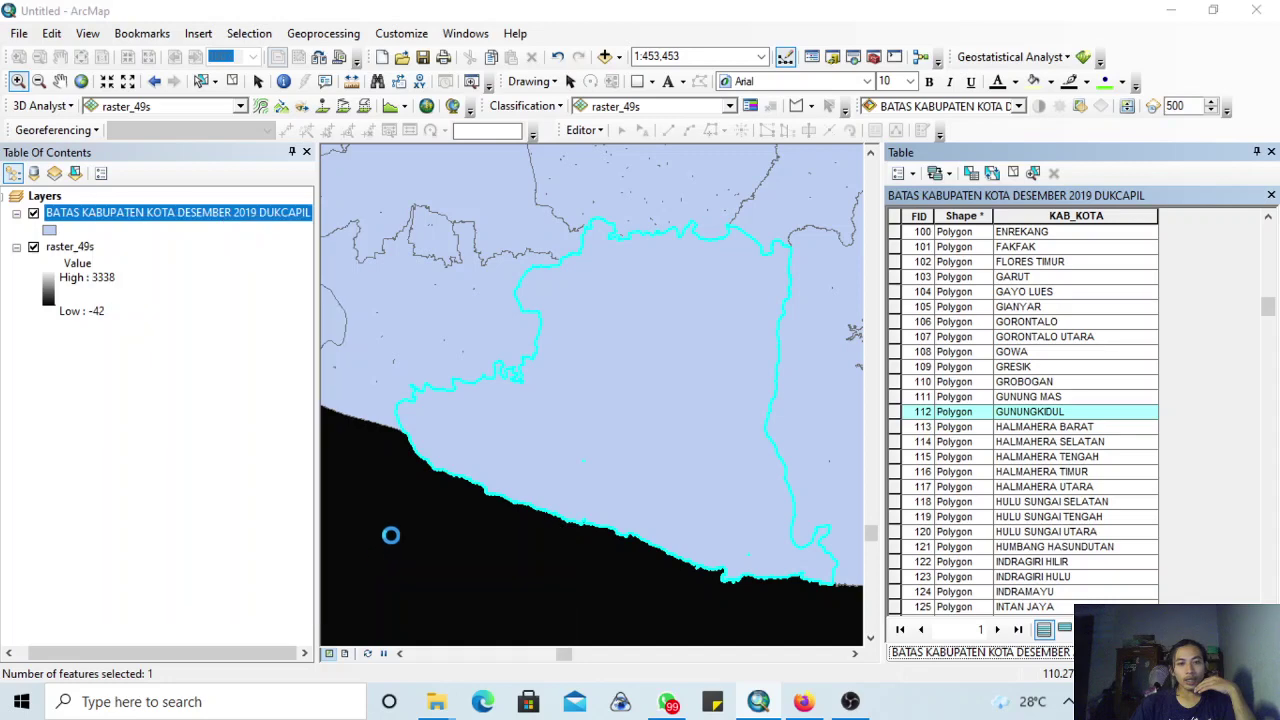
click(799, 380)
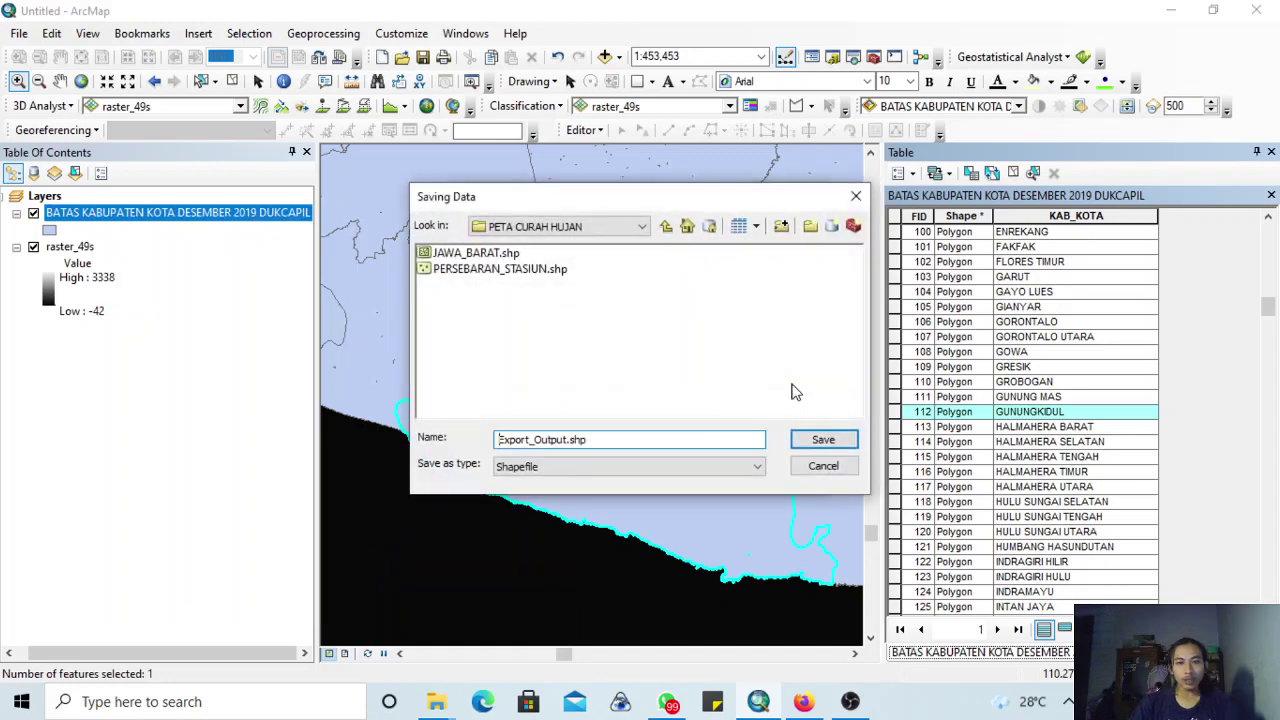
drag(606, 440, 428, 420)
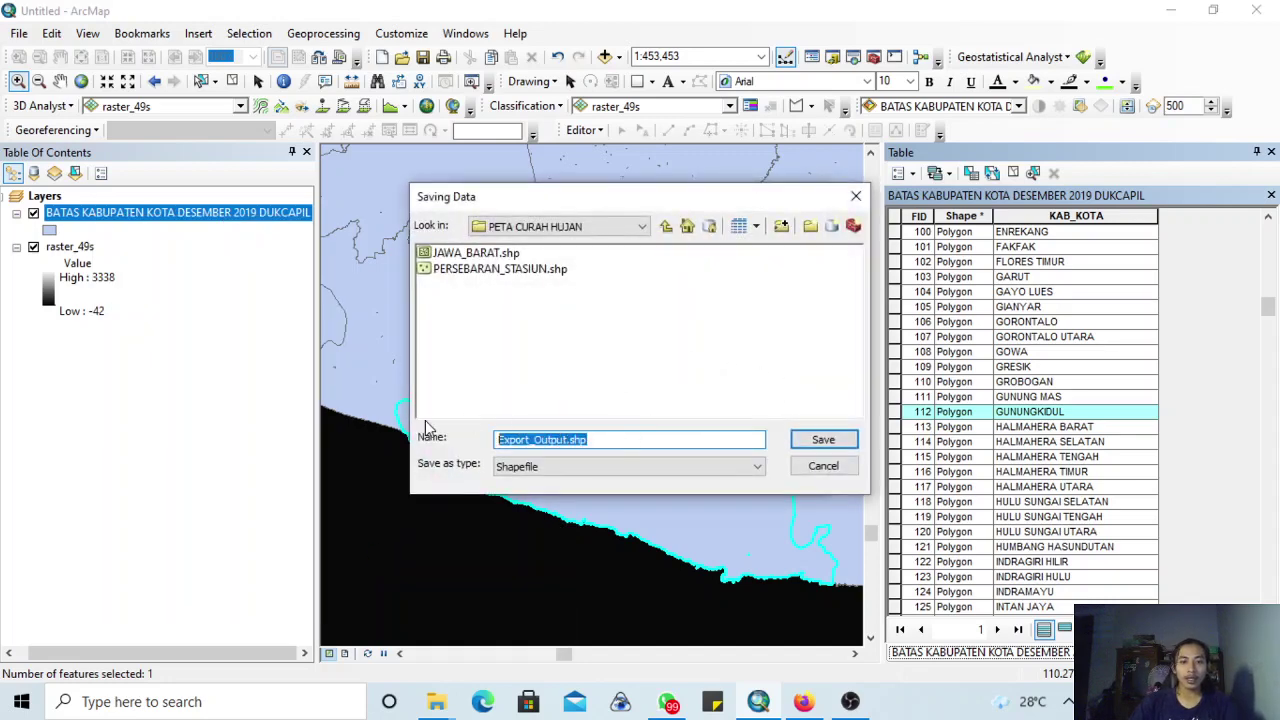
text(Gunungkid)
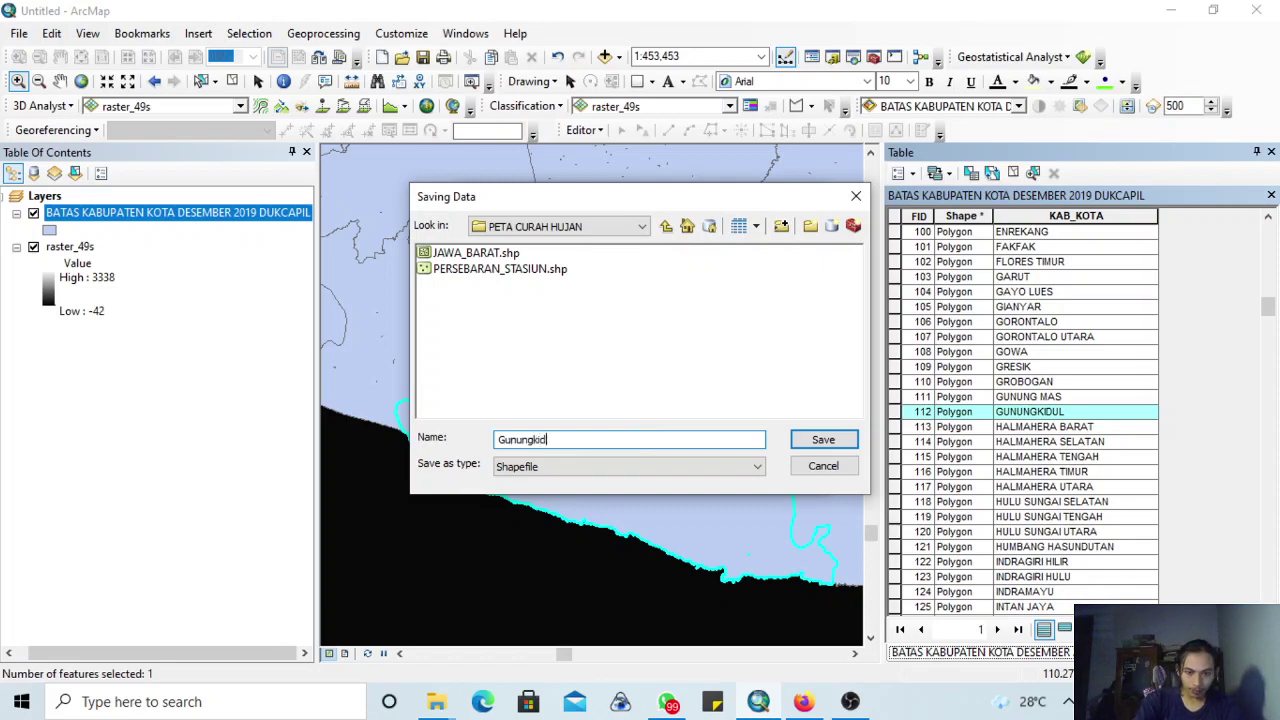
text(ul)
key(Return)
key(Return)
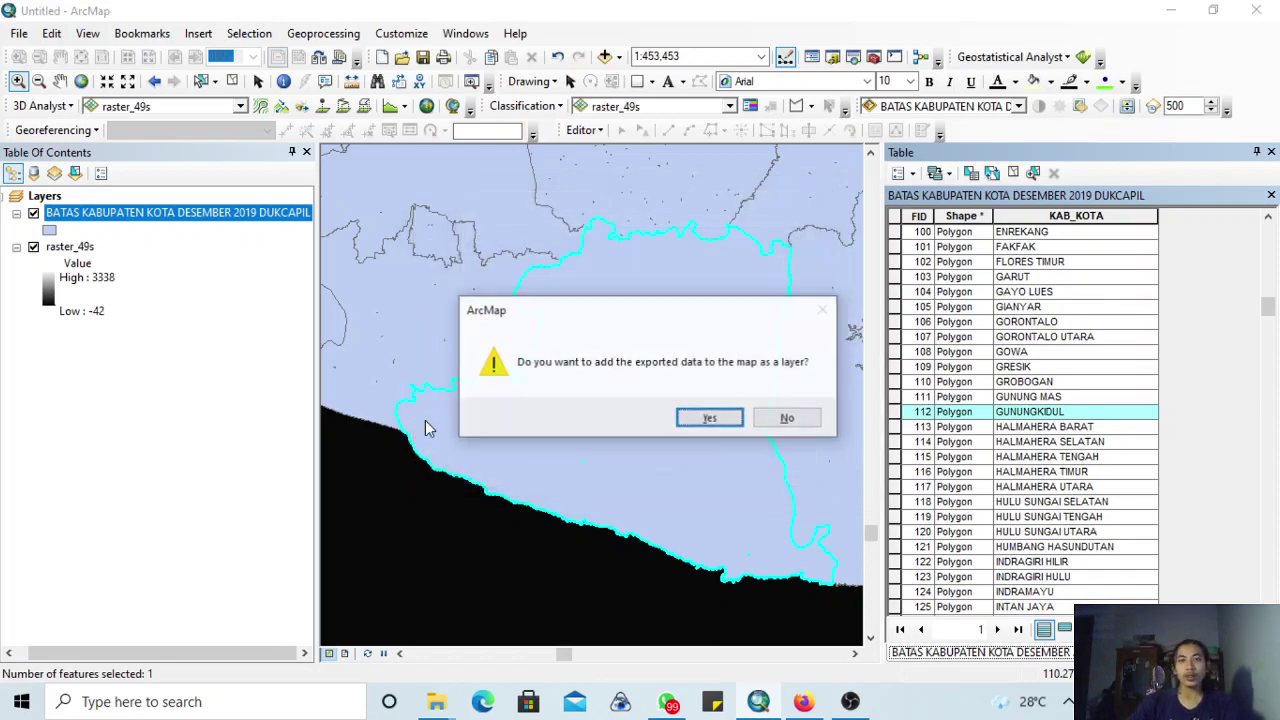
click(722, 418)
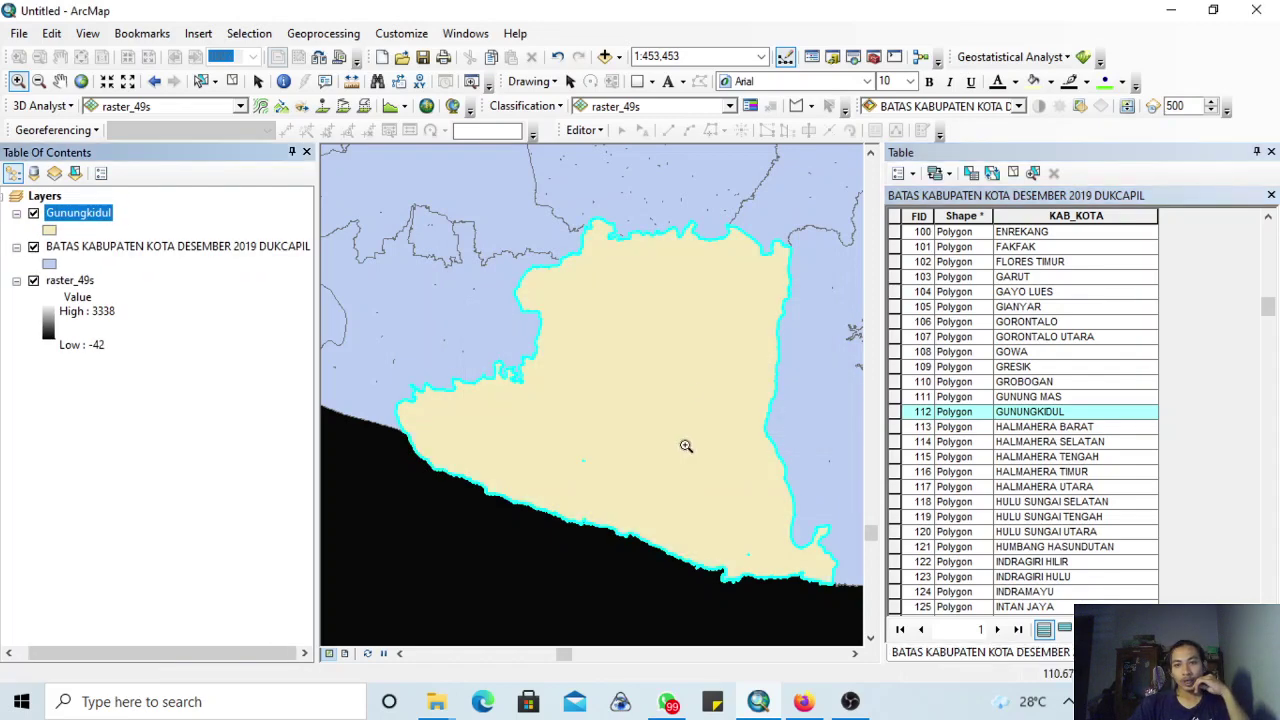
- Remove the BATAS KABUPATEN KOTA layer from the map and place raster_49s above the Gunungkidul layer
right_click(110, 250)
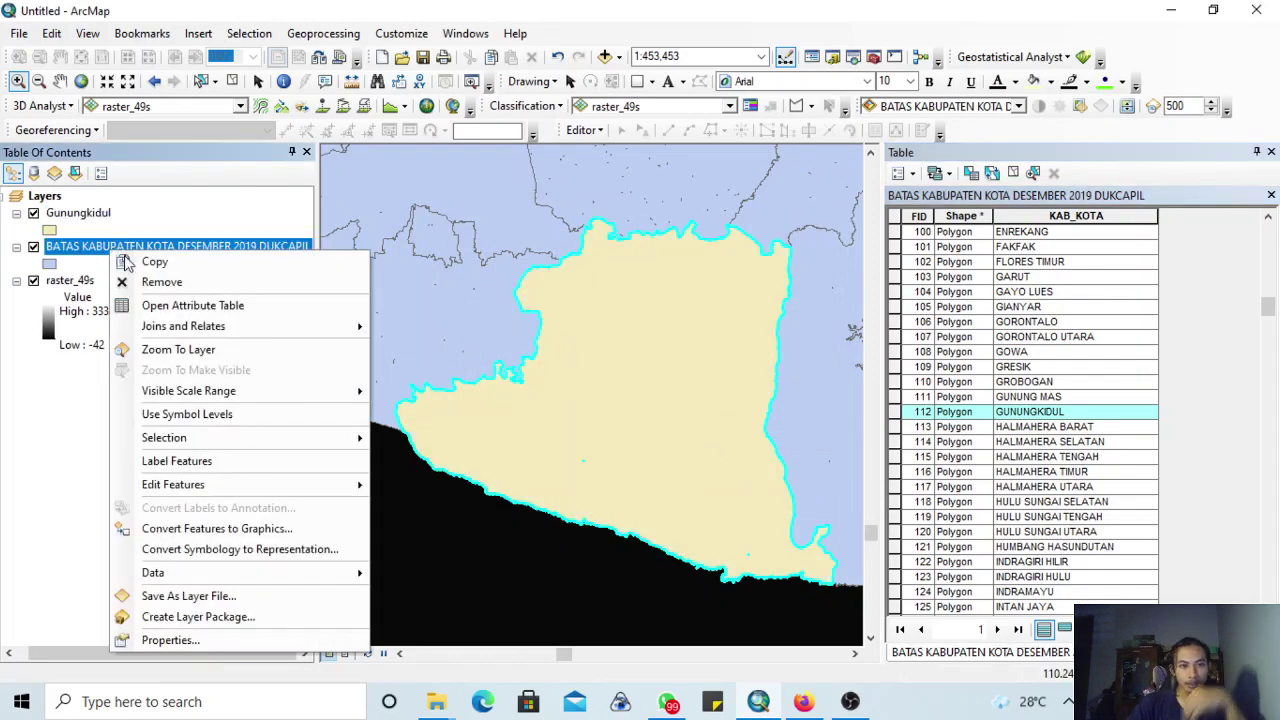
click(160, 282)
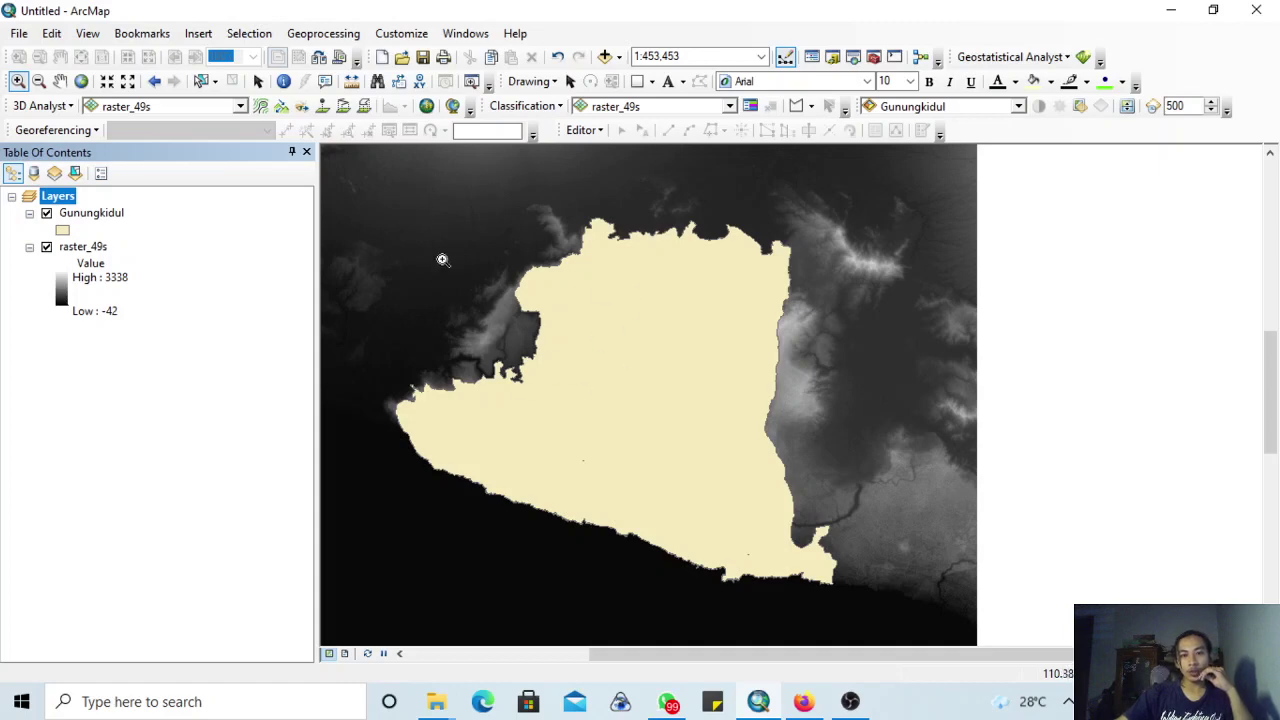
click(88, 250)
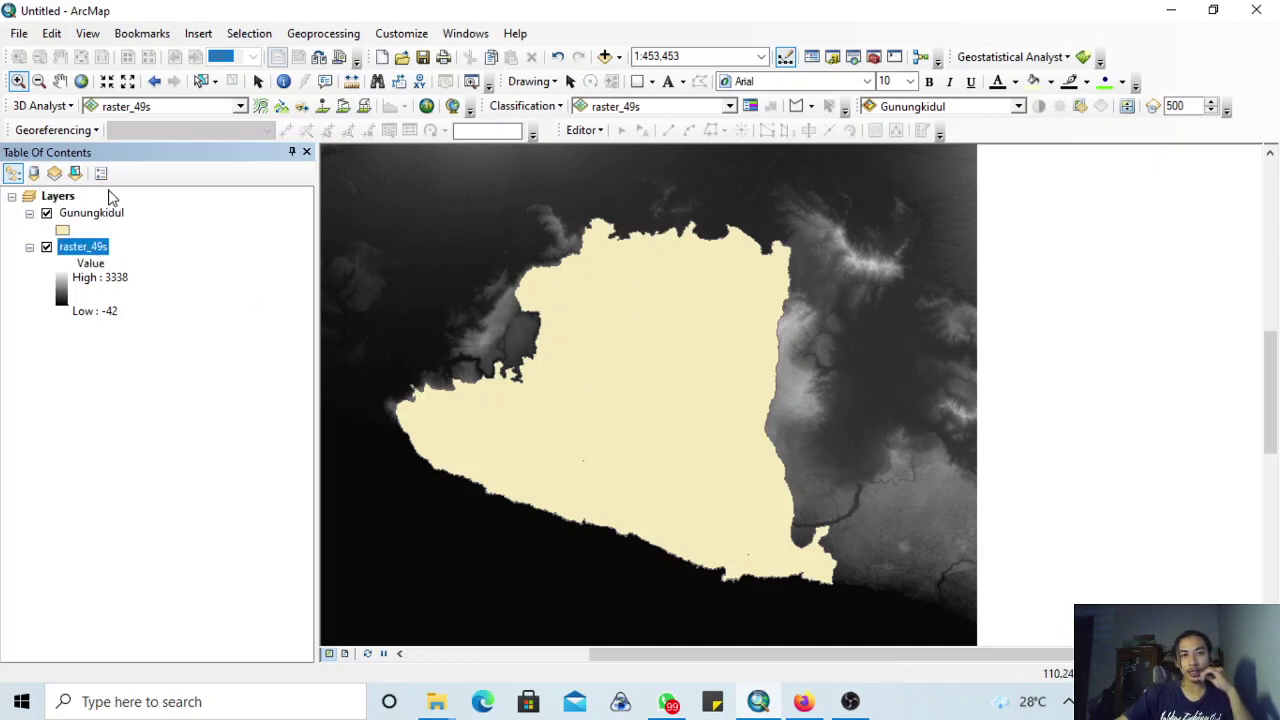
drag(90, 252, 103, 205)
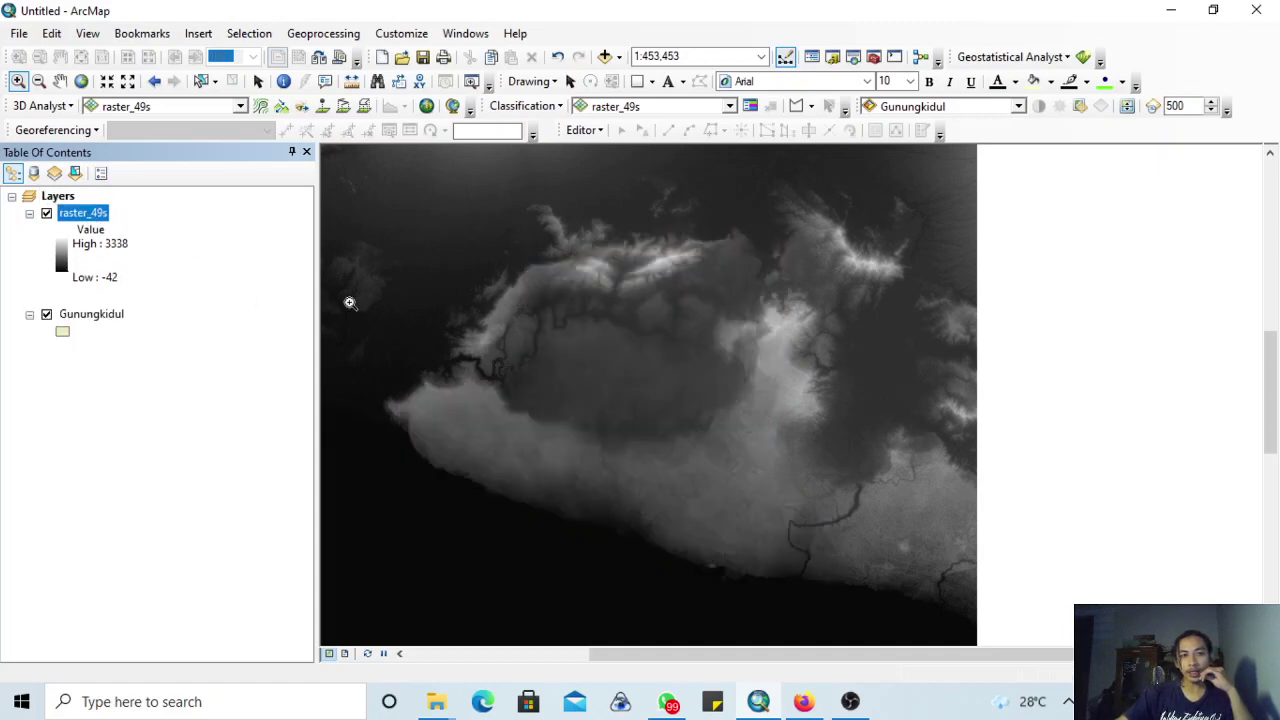
scroll(565, 345, up, 3)
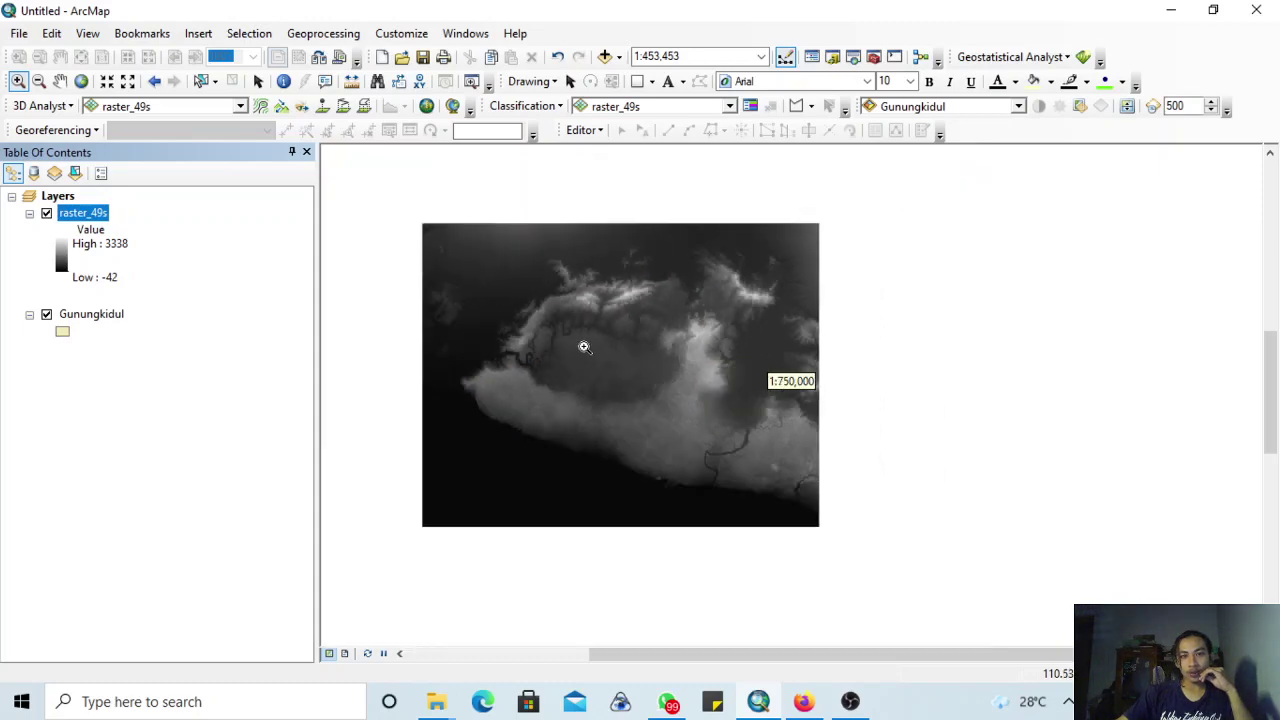
scroll(643, 314, up, 2)
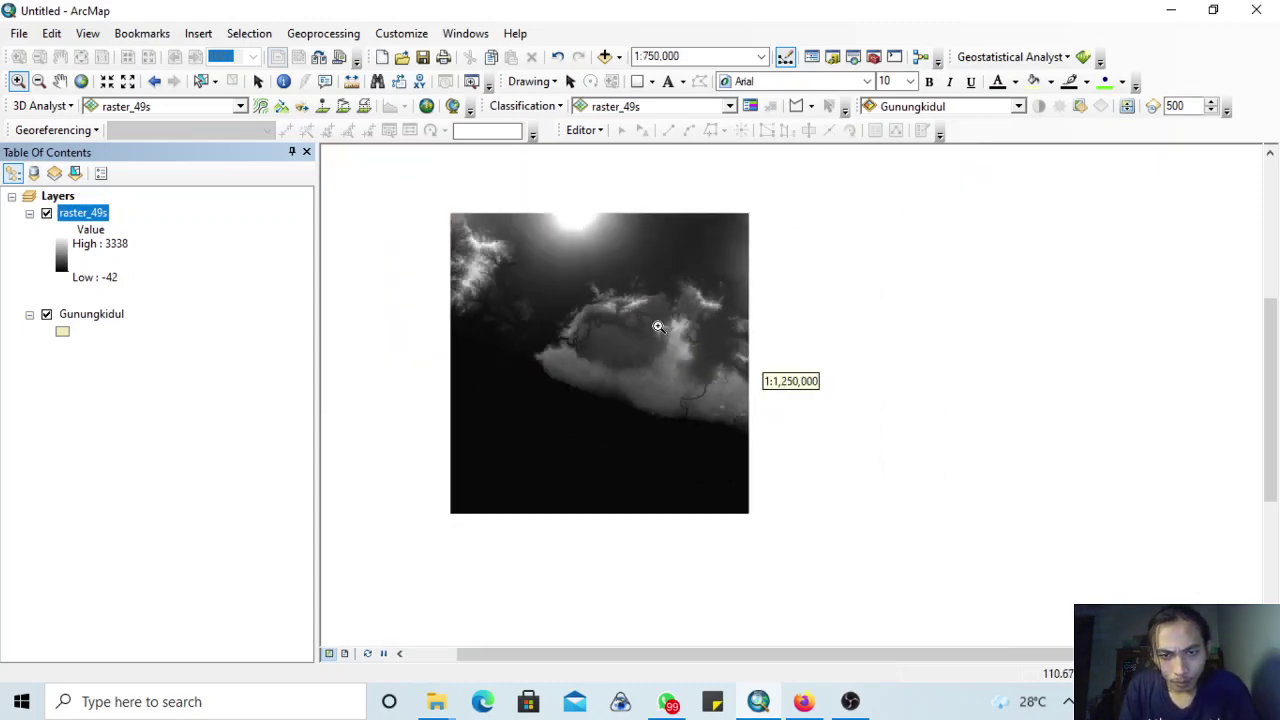
scroll(659, 326, up, 2)
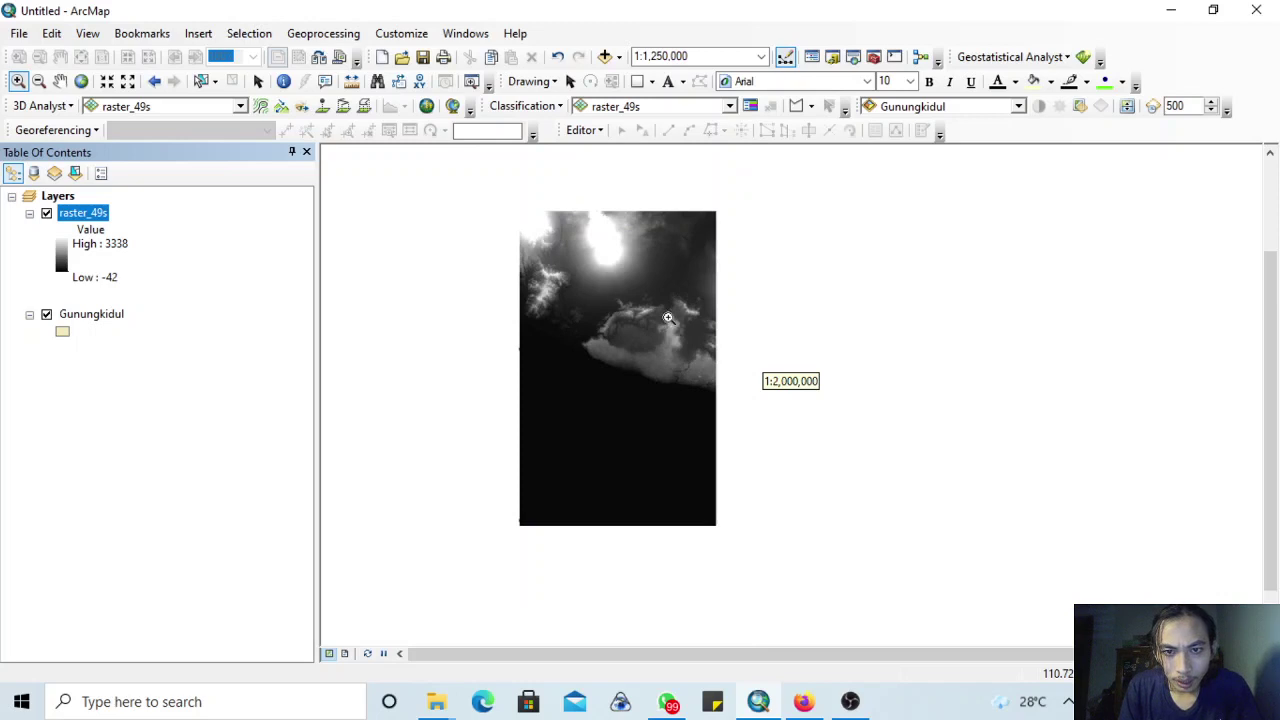
drag(563, 273, 748, 410)
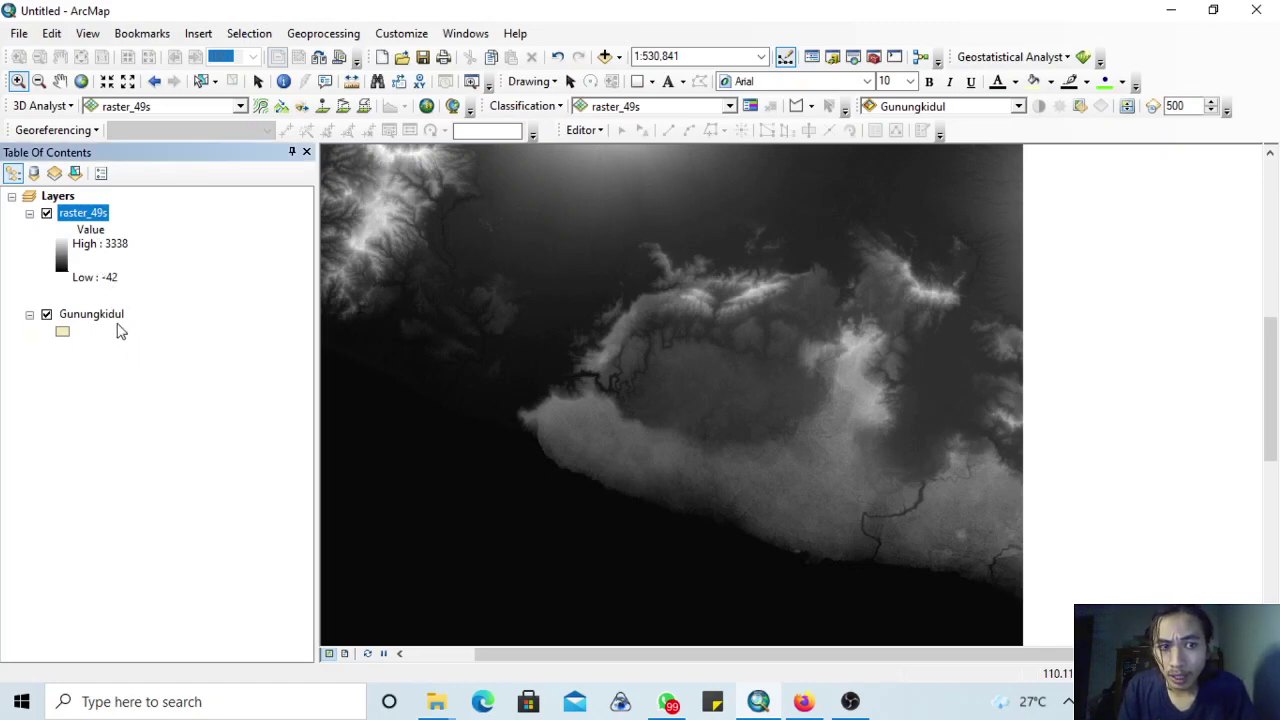
click(92, 301)
click(115, 353)
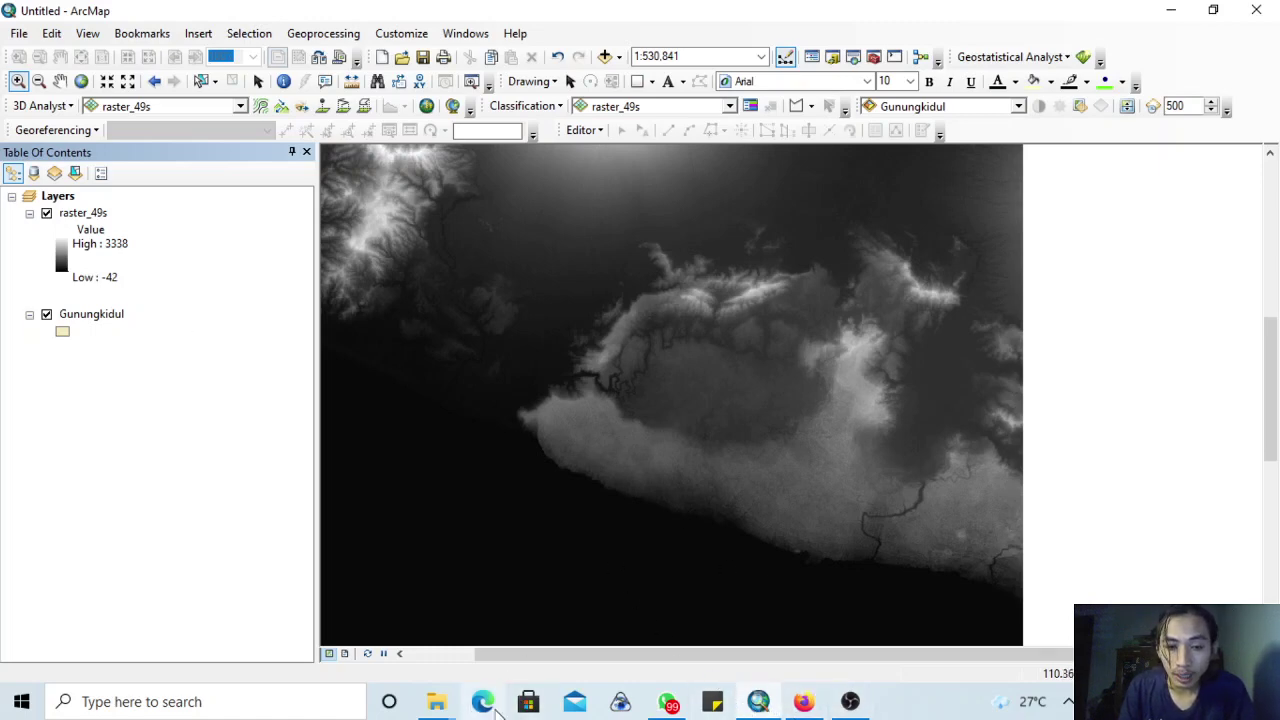
- Switch to Firefox, examine the slope and relief classification tables in the KLASIFIKASI PDF, and return to ArcMap
click(805, 702)
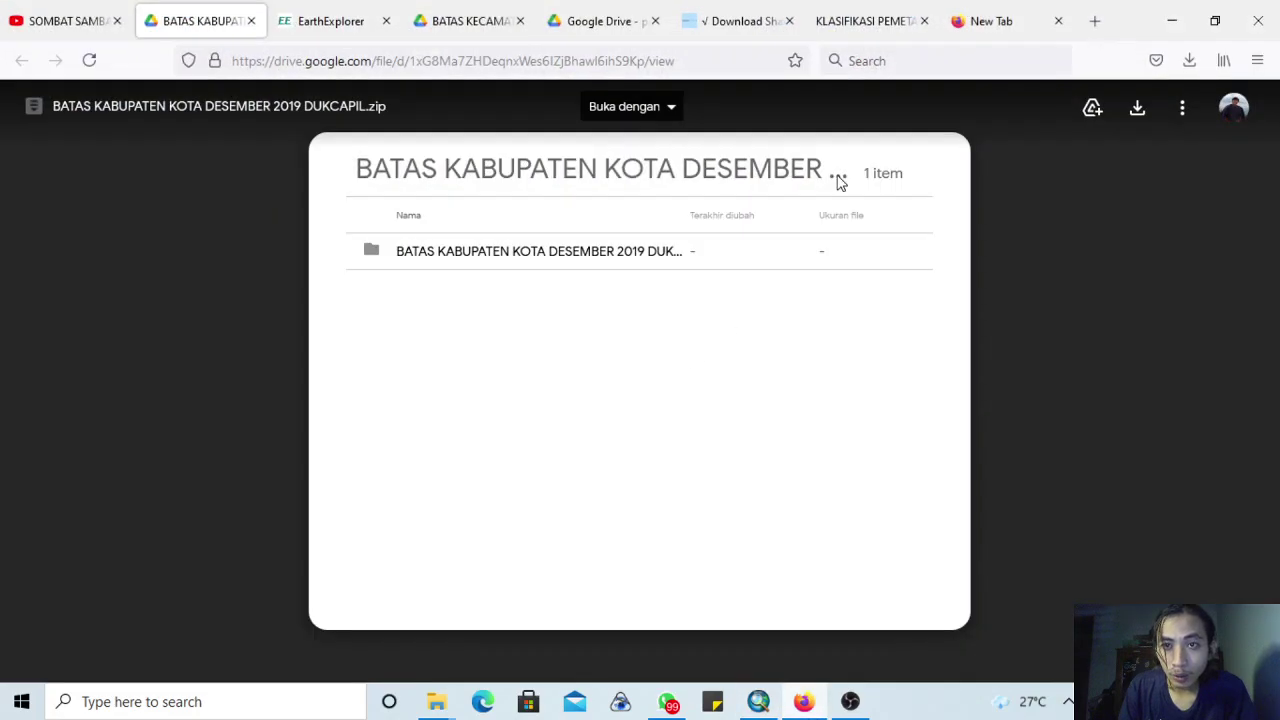
click(868, 21)
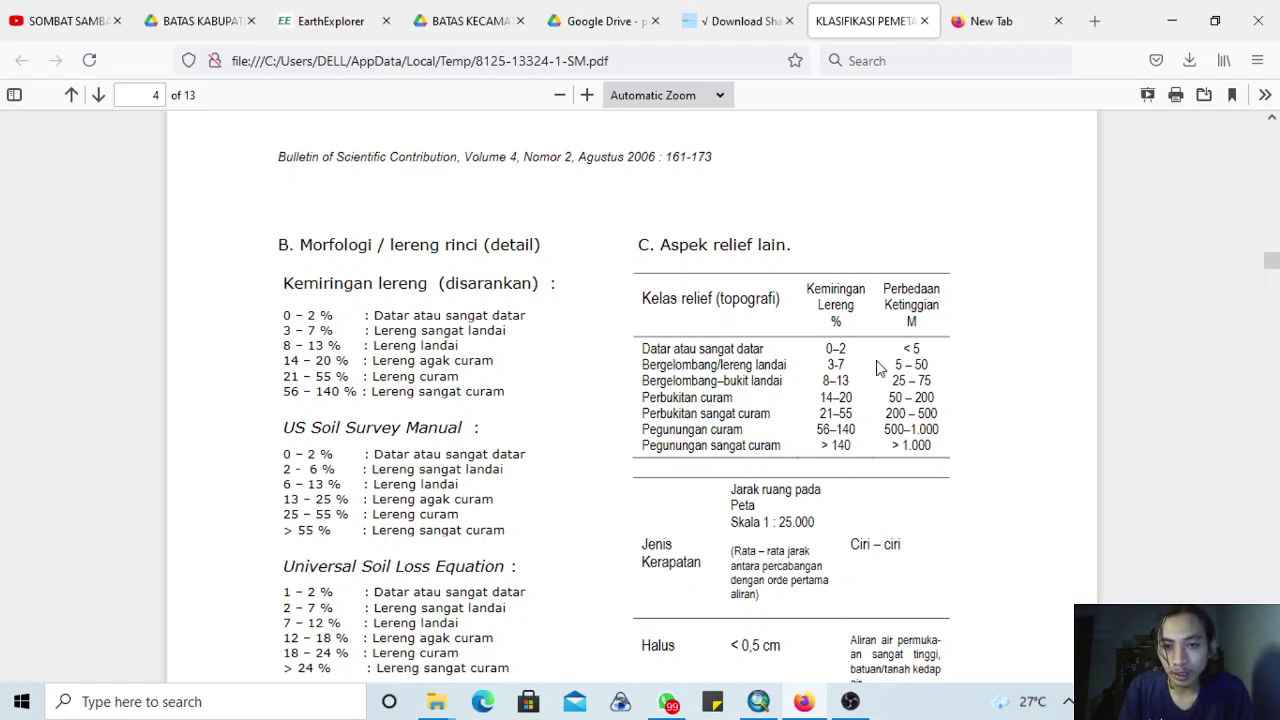
click(758, 701)
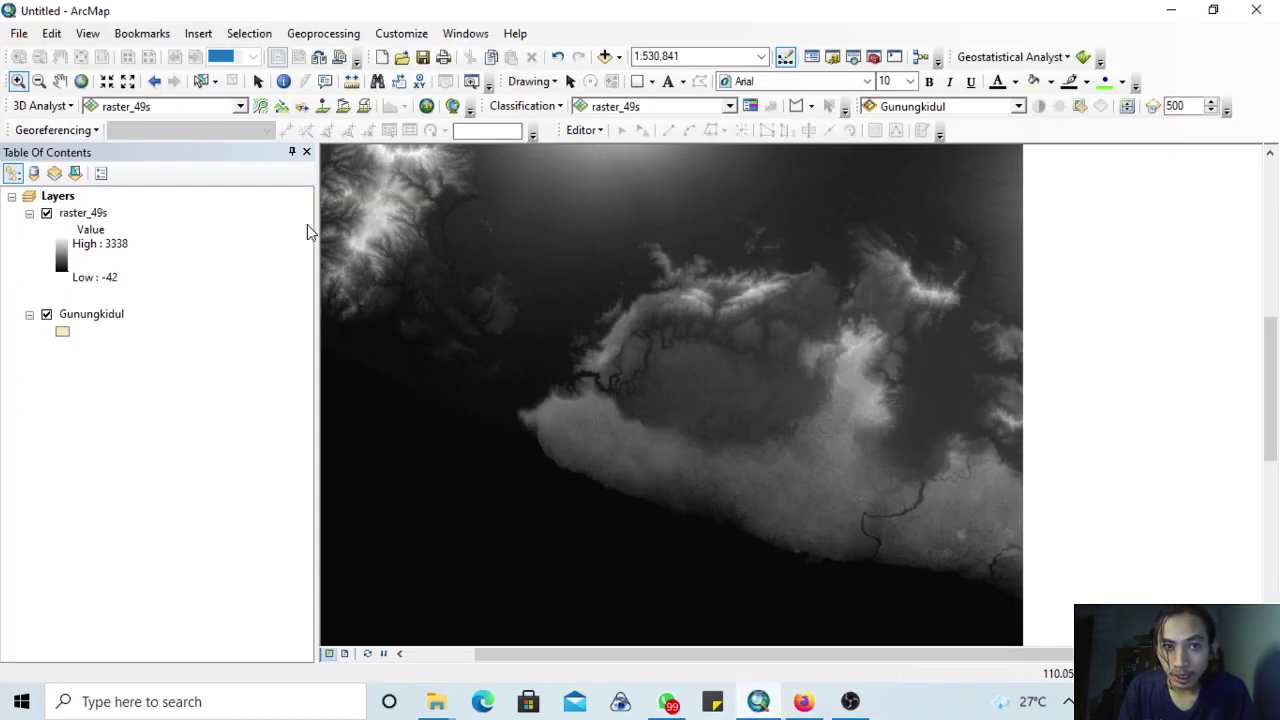
- Reopen the ArcToolbox window alongside the map
click(873, 57)
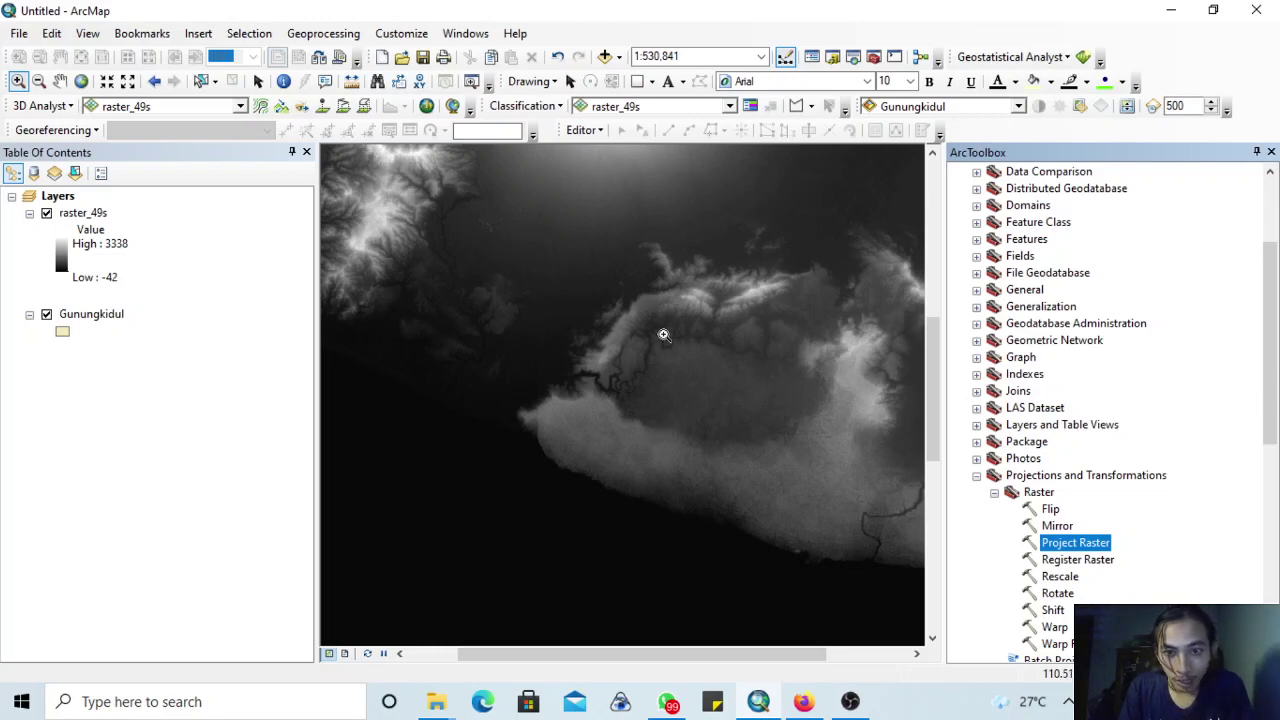
right_click(100, 213)
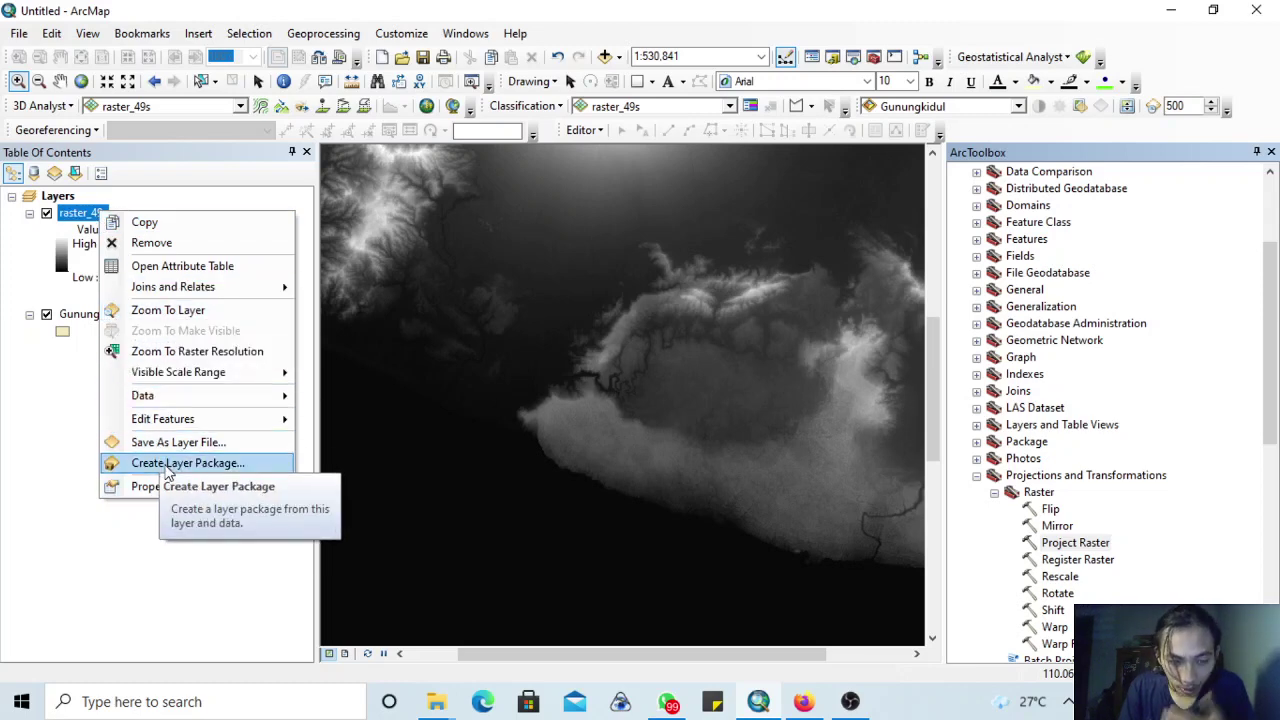
mouse_move(183, 379)
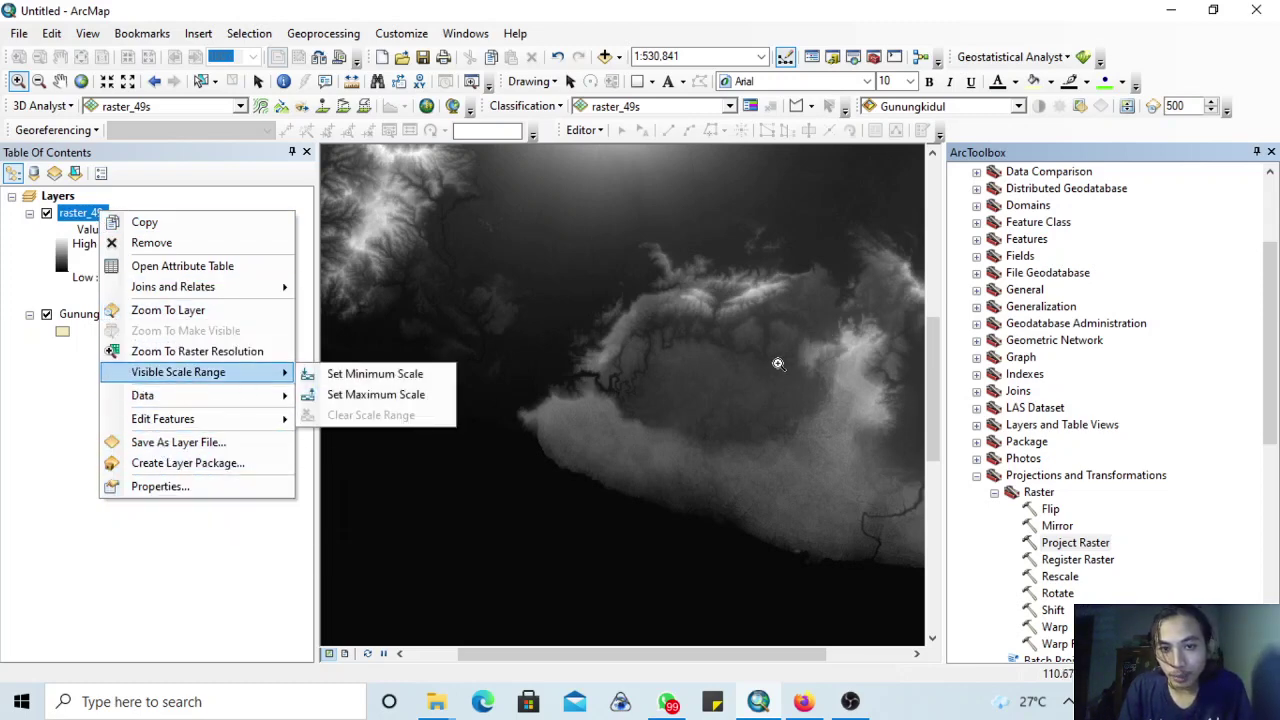
click(917, 653)
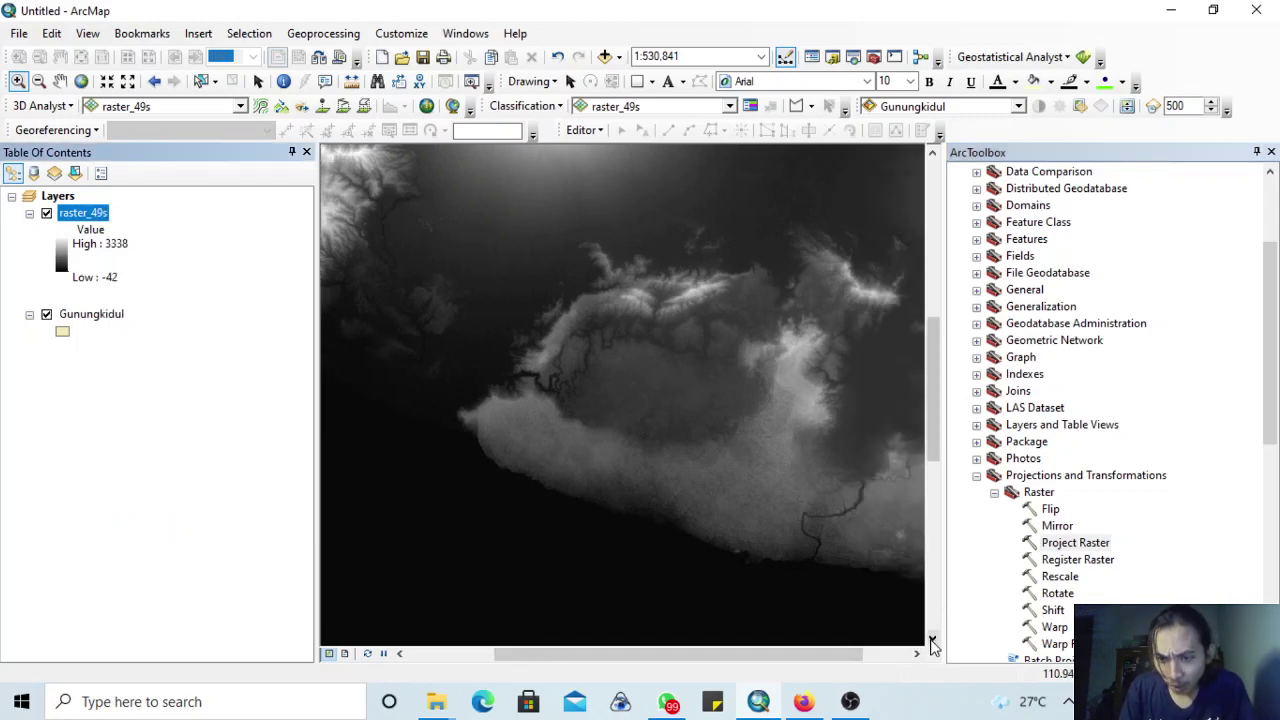
click(914, 654)
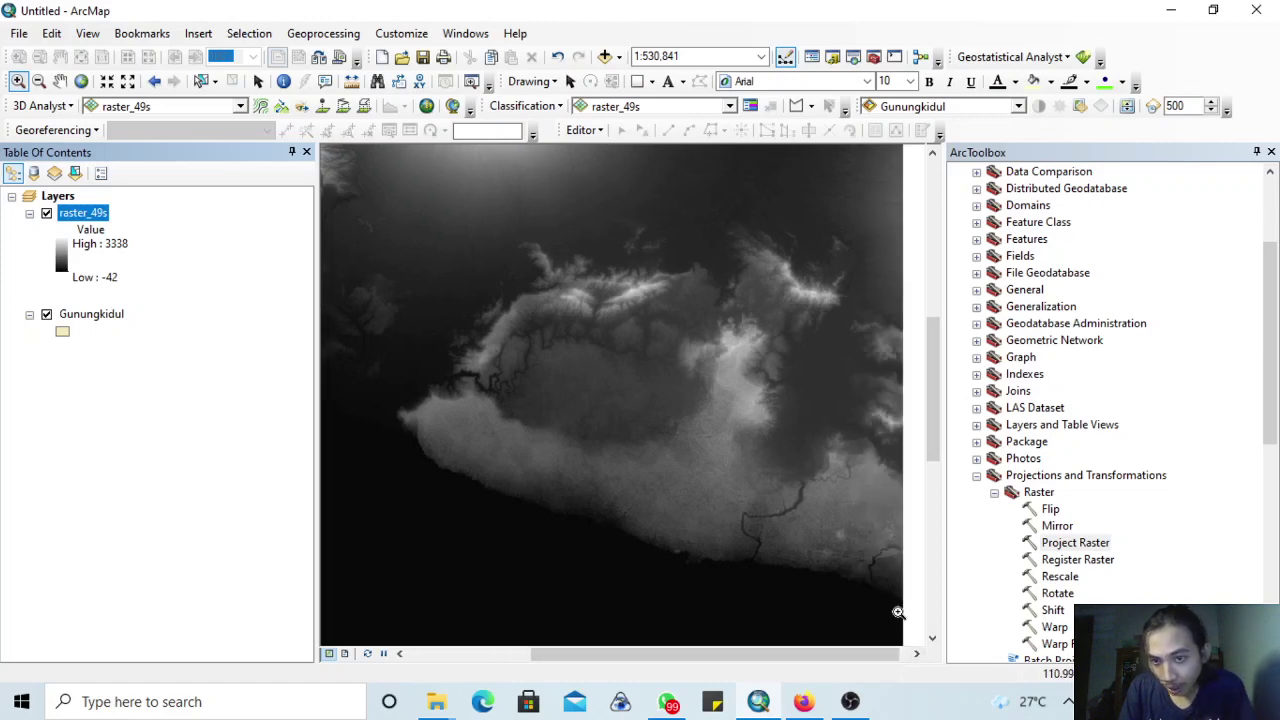
- Open the Reclassify tool from the Spatial Analyst Reclass toolset and use raster_49s as its input raster
click(977, 477)
drag(1270, 400, 1264, 300)
click(959, 273)
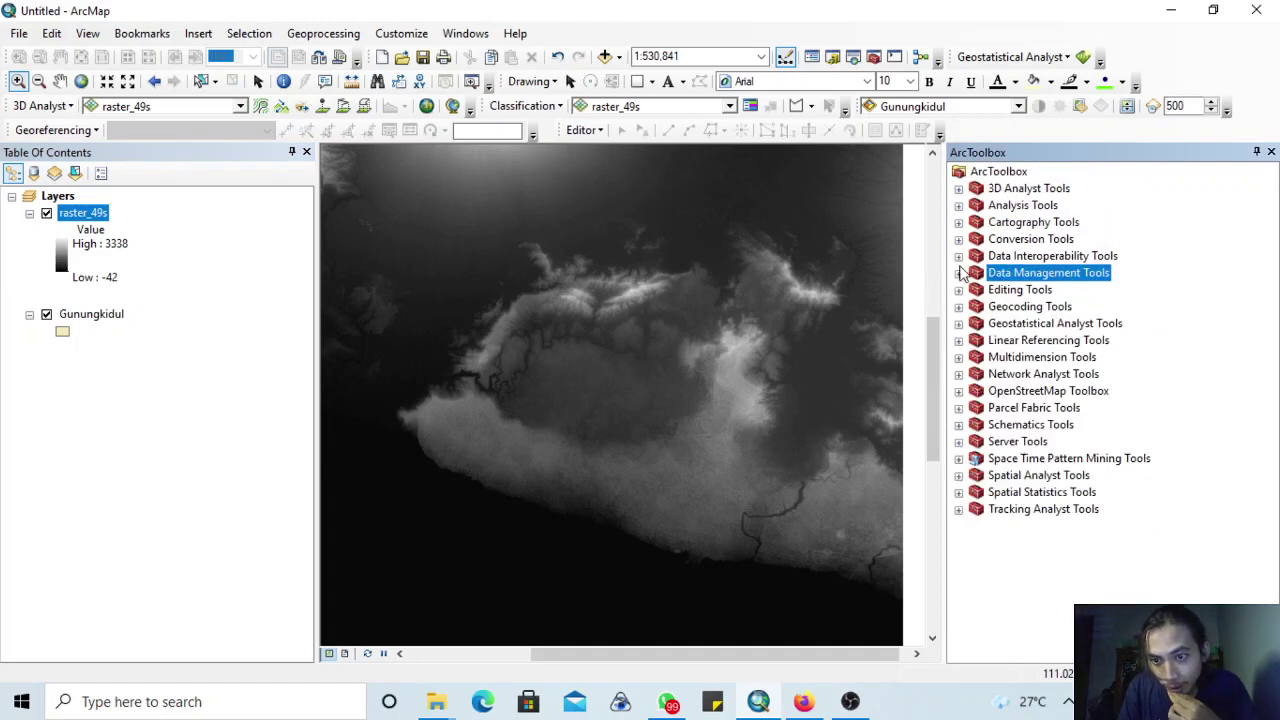
click(959, 475)
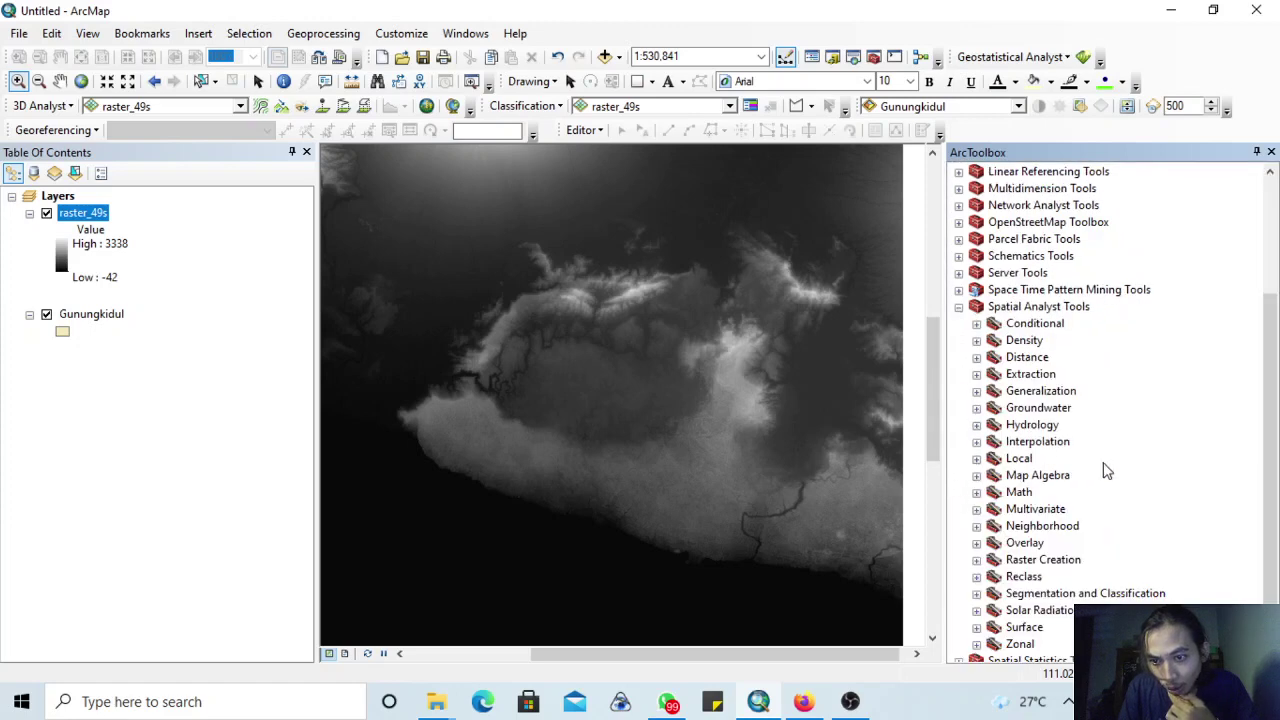
click(976, 578)
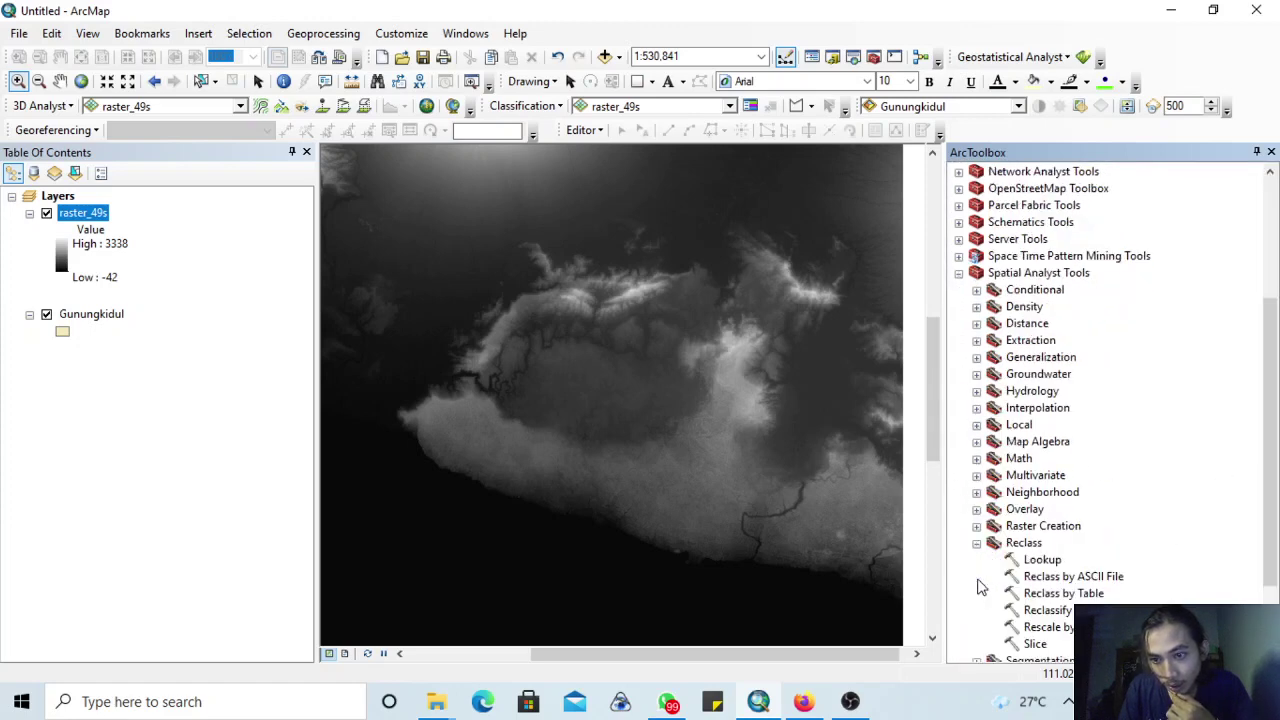
drag(1268, 470, 1274, 515)
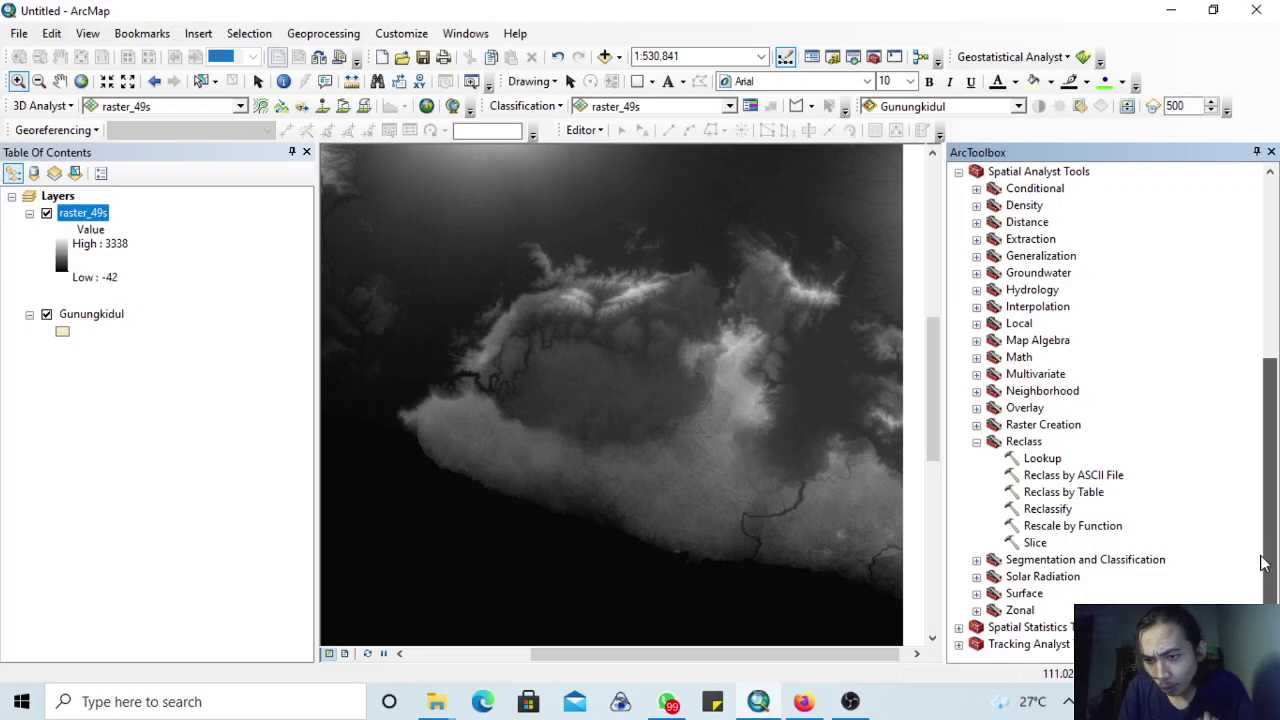
click(977, 594)
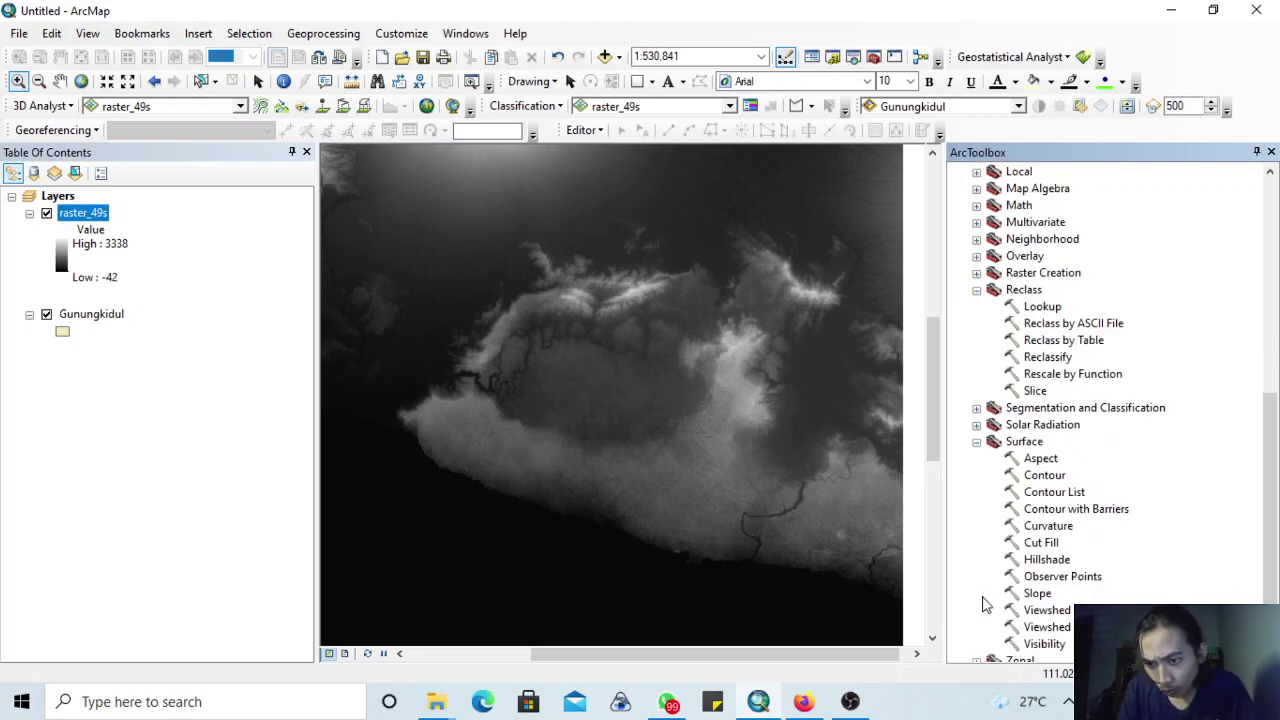
double_click(1046, 358)
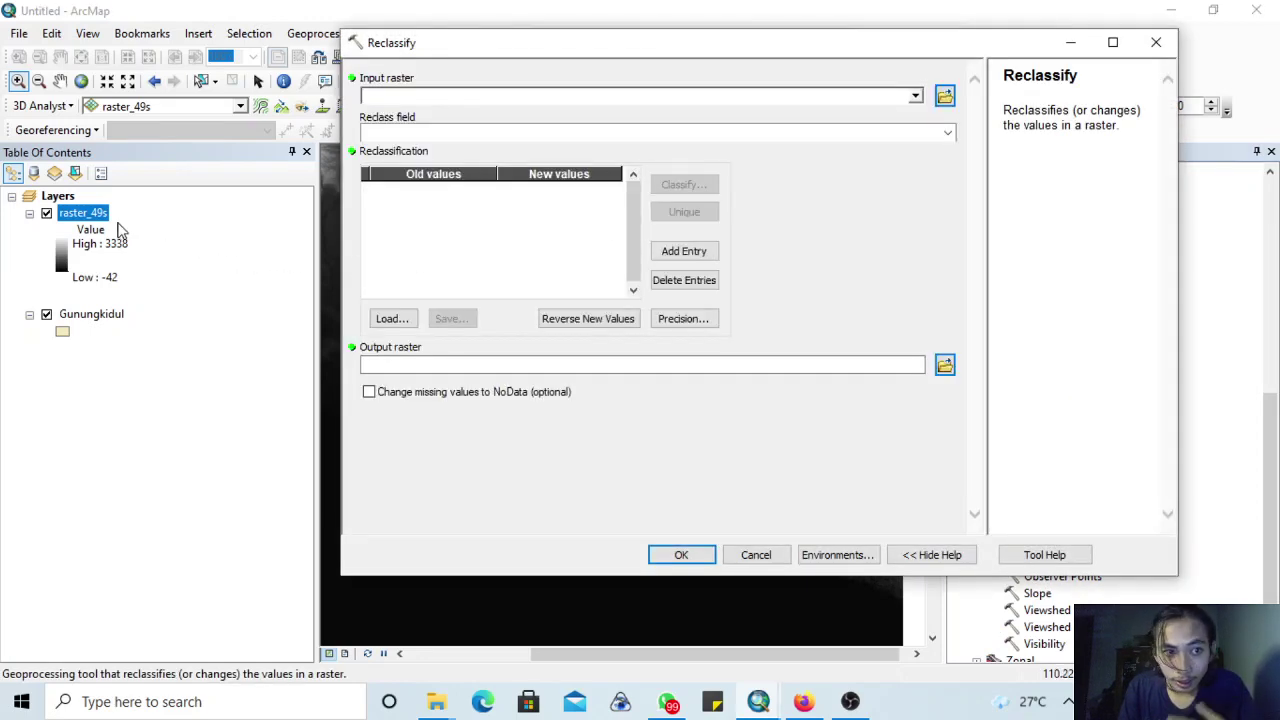
drag(90, 214, 400, 90)
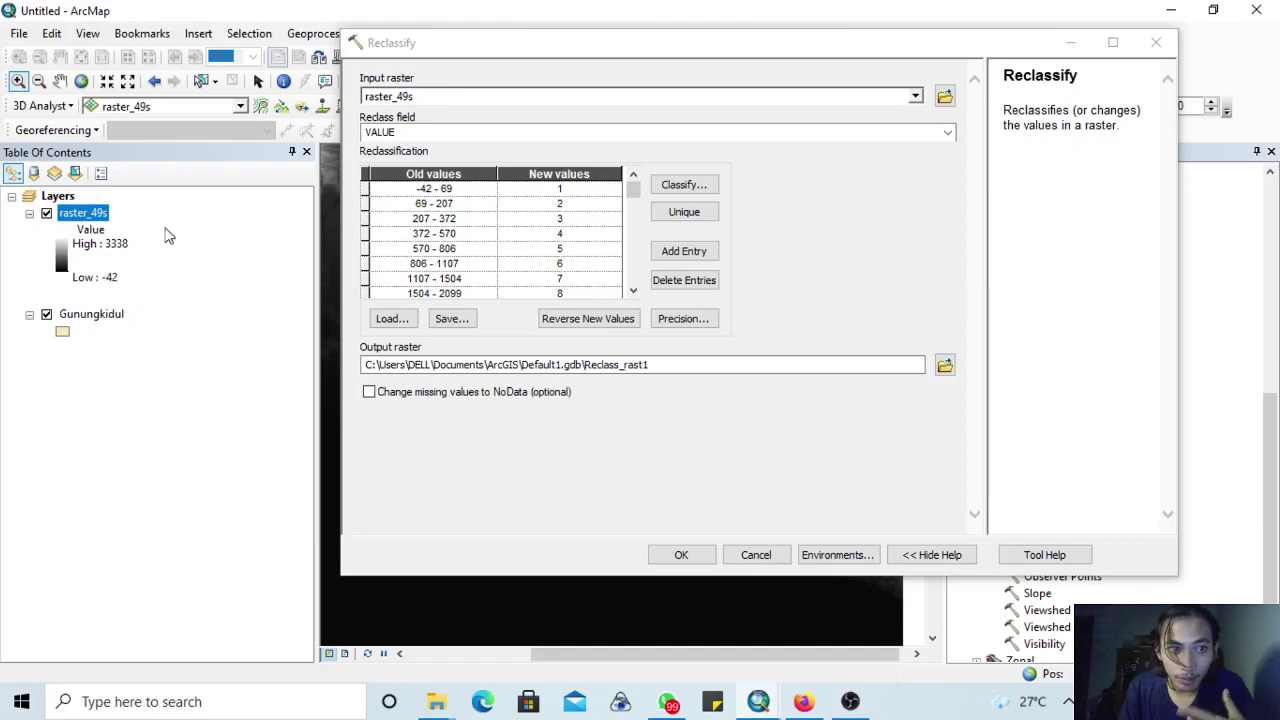
- Open the Reclassify classification settings, consult the relief class table in the Firefox PDF, and set the number of classes to 7
click(703, 184)
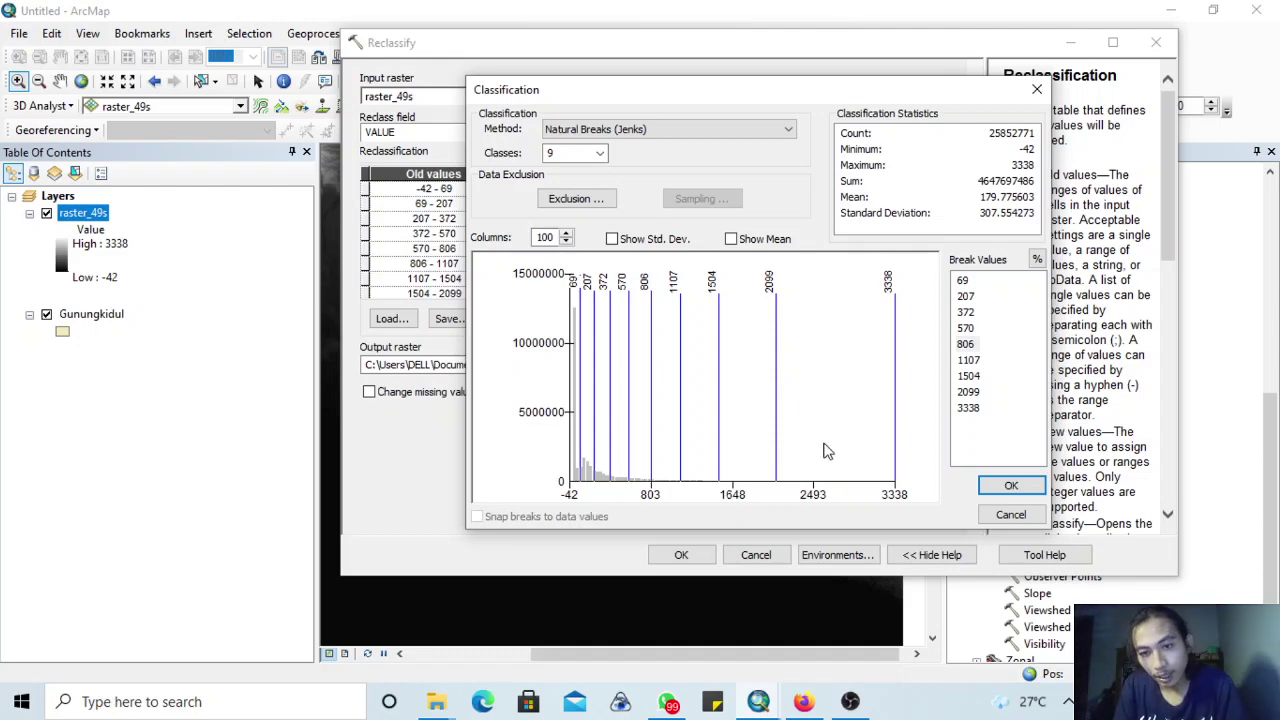
click(803, 705)
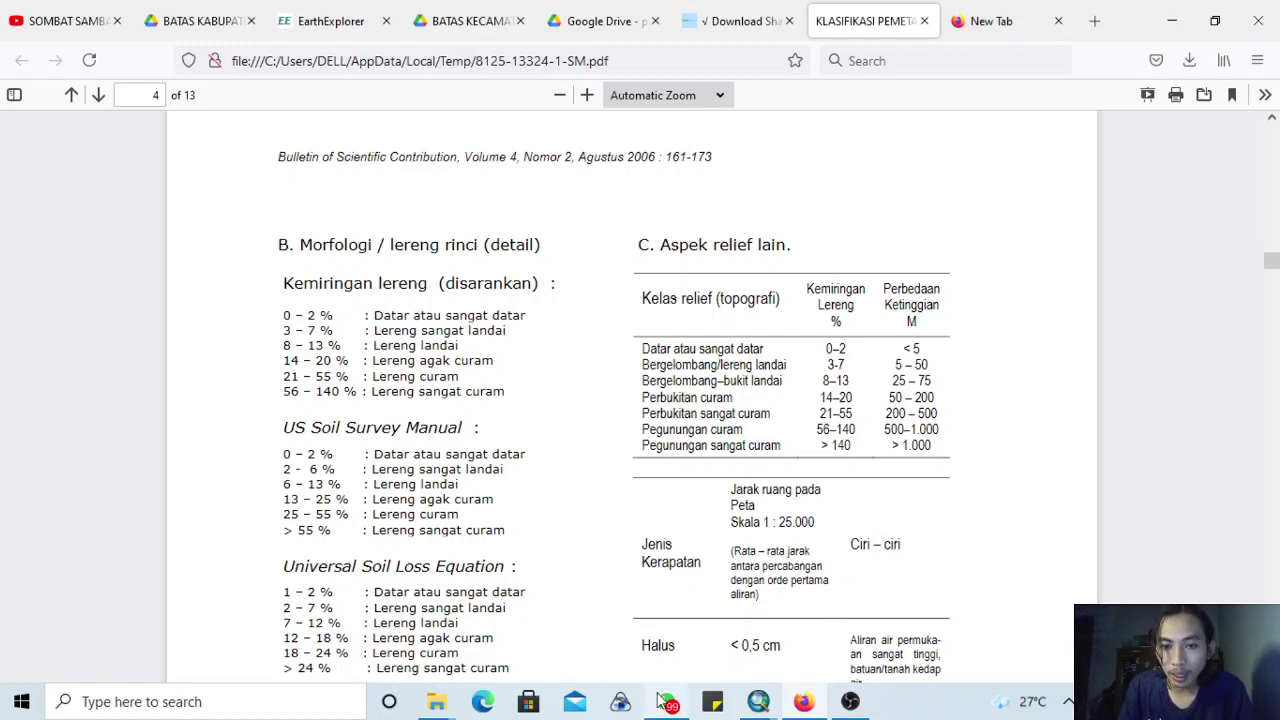
mouse_move(758, 704)
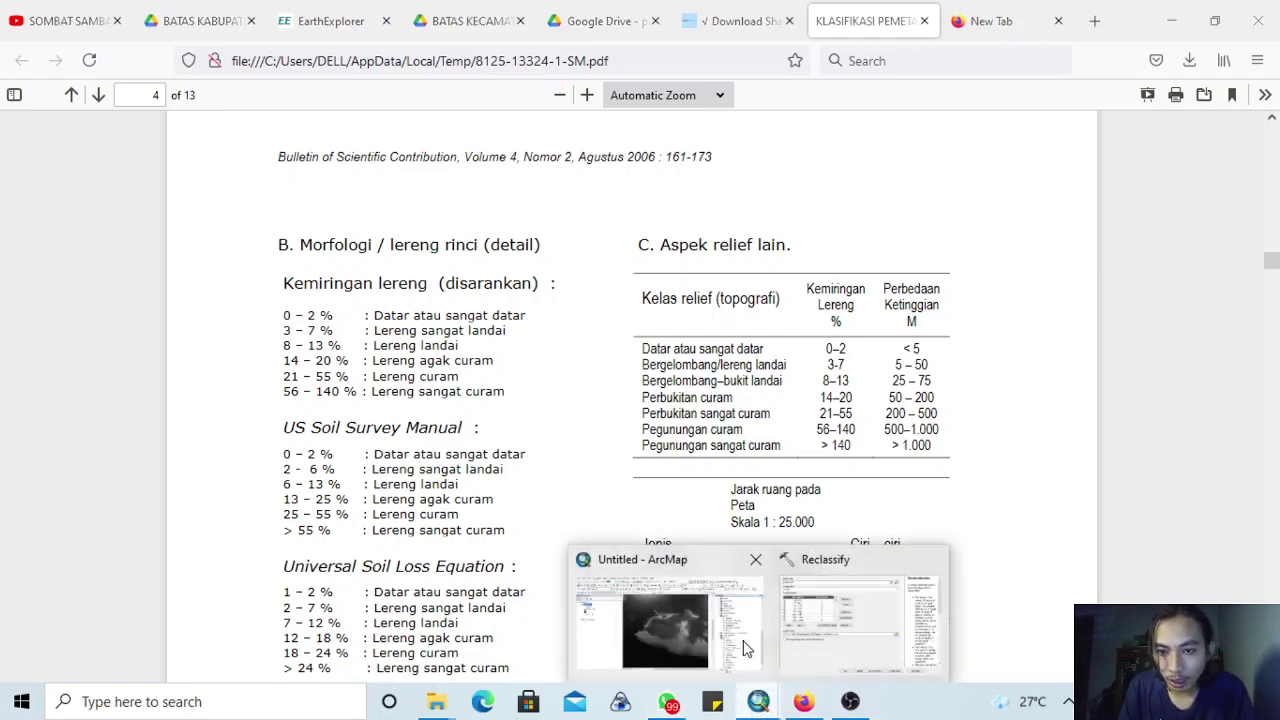
click(790, 627)
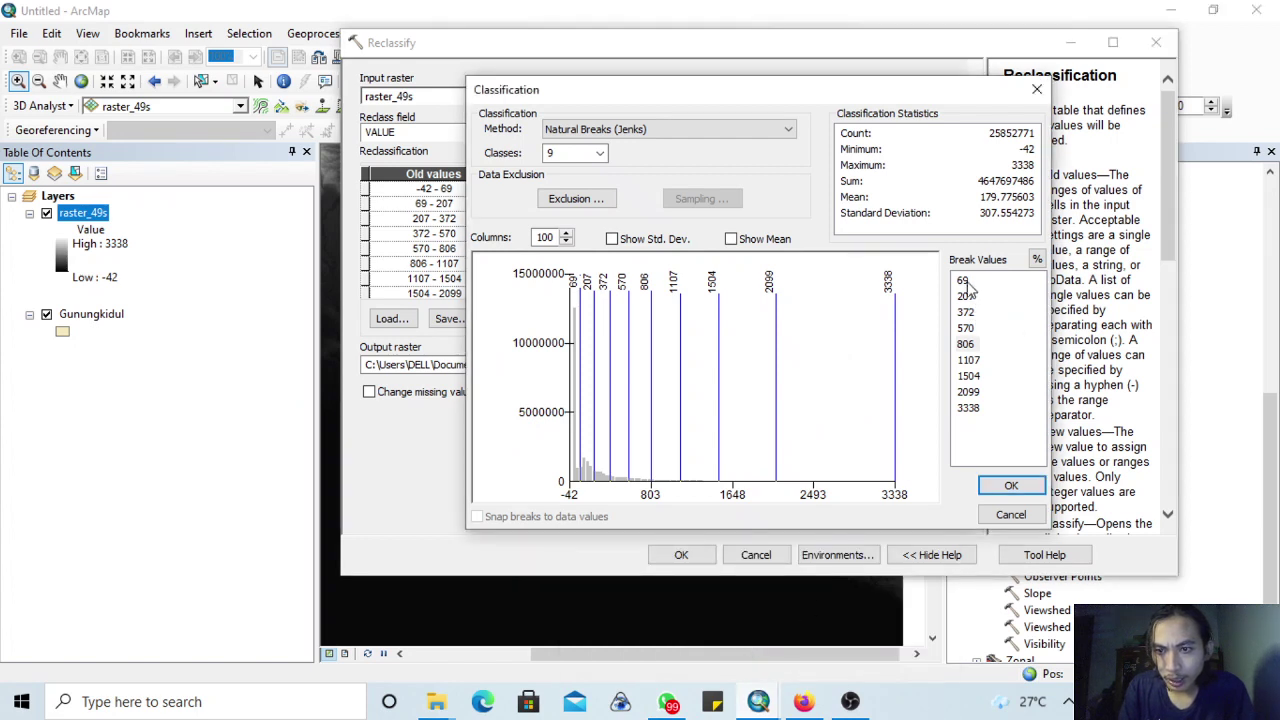
click(600, 153)
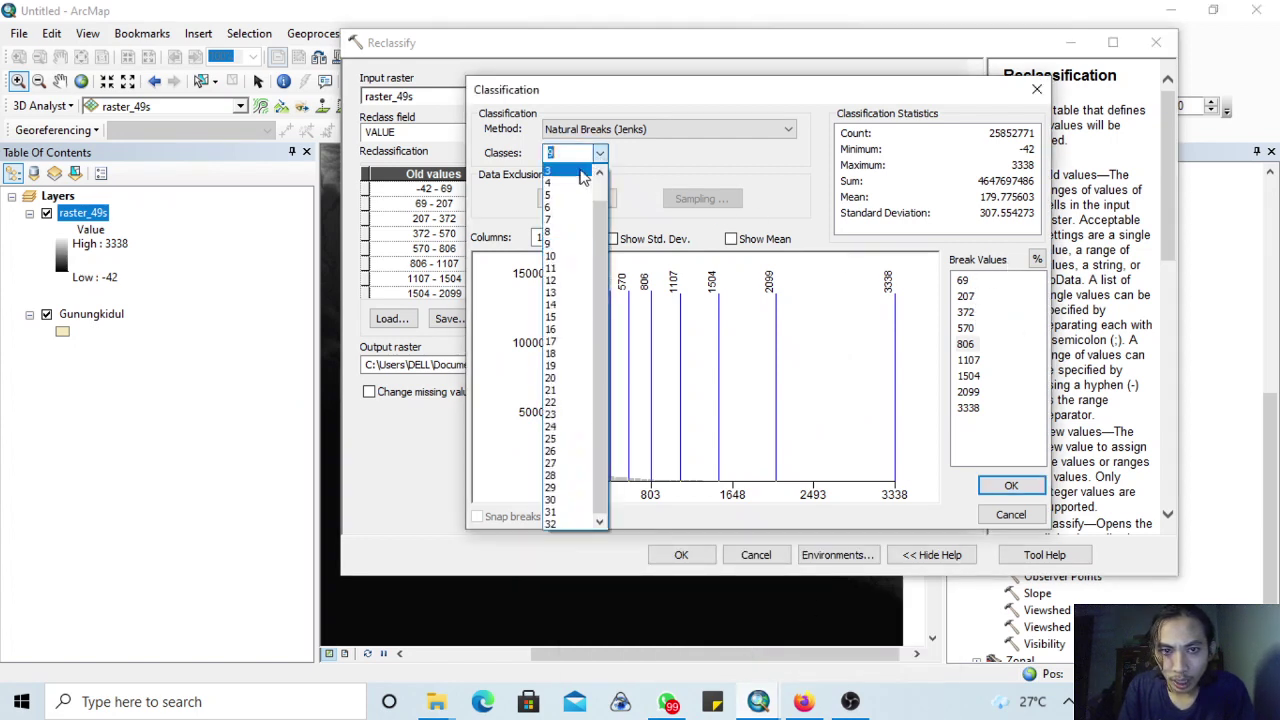
click(556, 220)
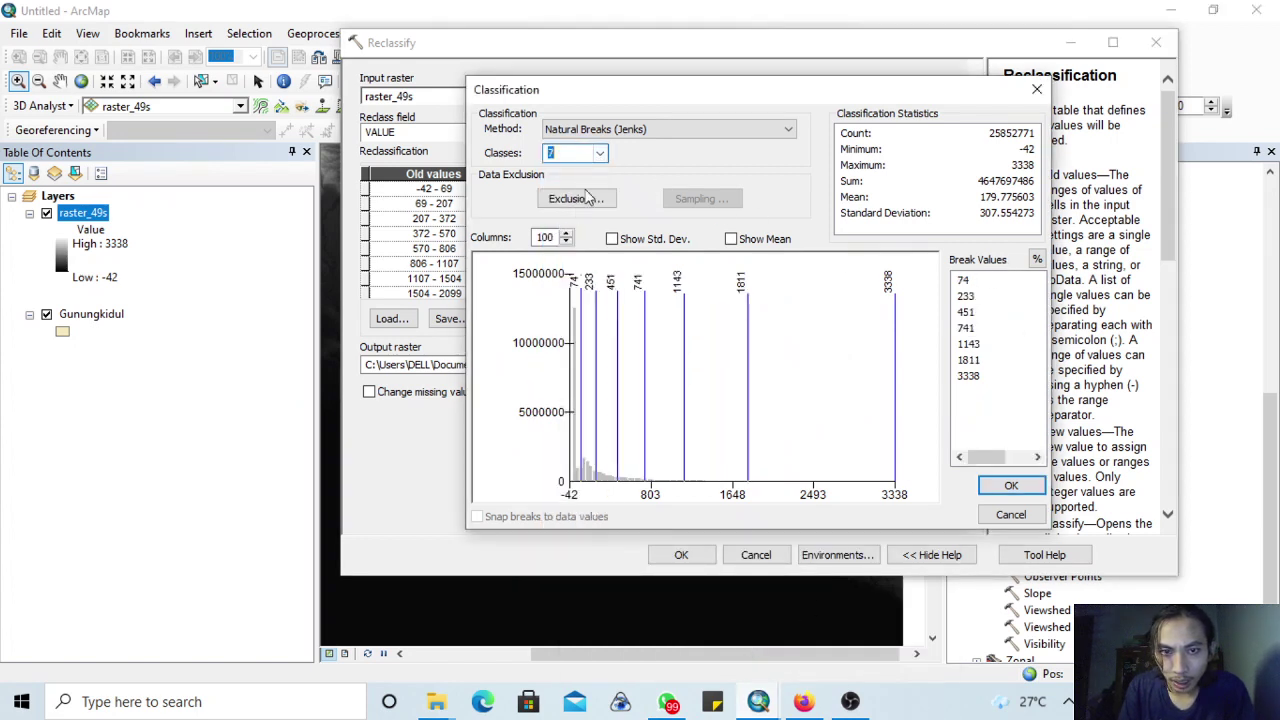
- Set the first two class break values to 5 and 50, following the height differences in the relief table
click(963, 287)
click(963, 287)
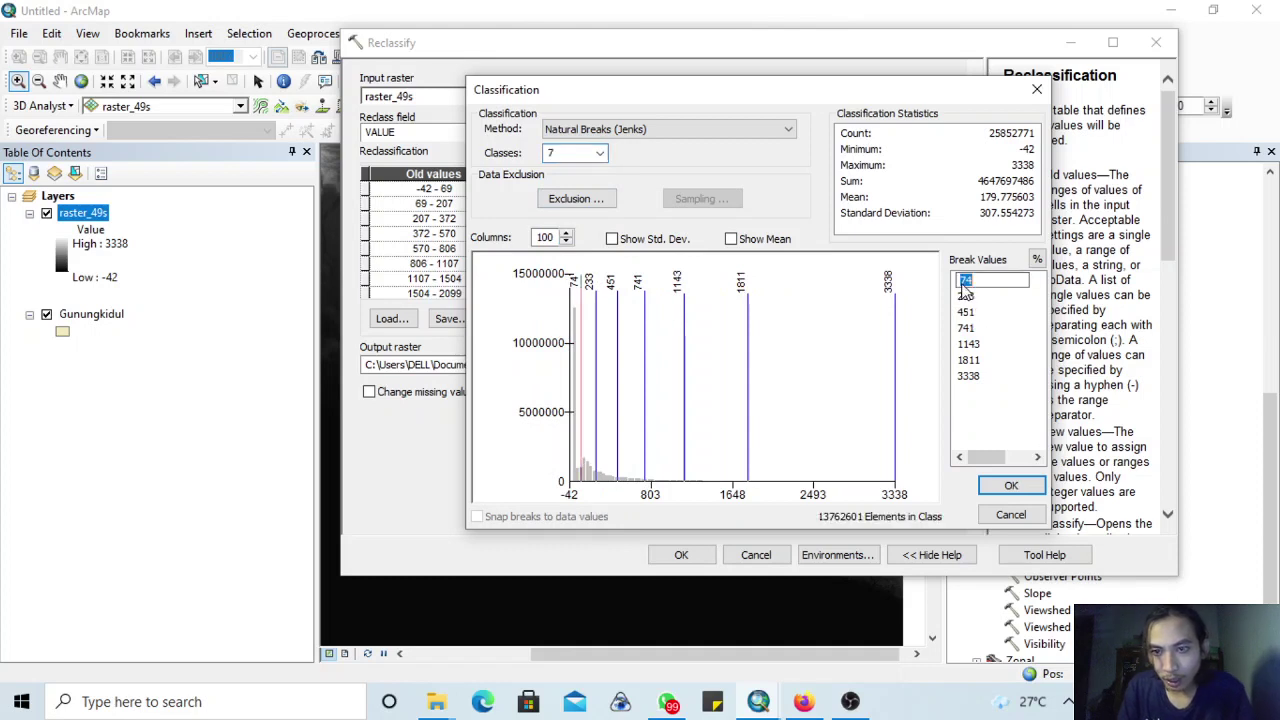
text(5)
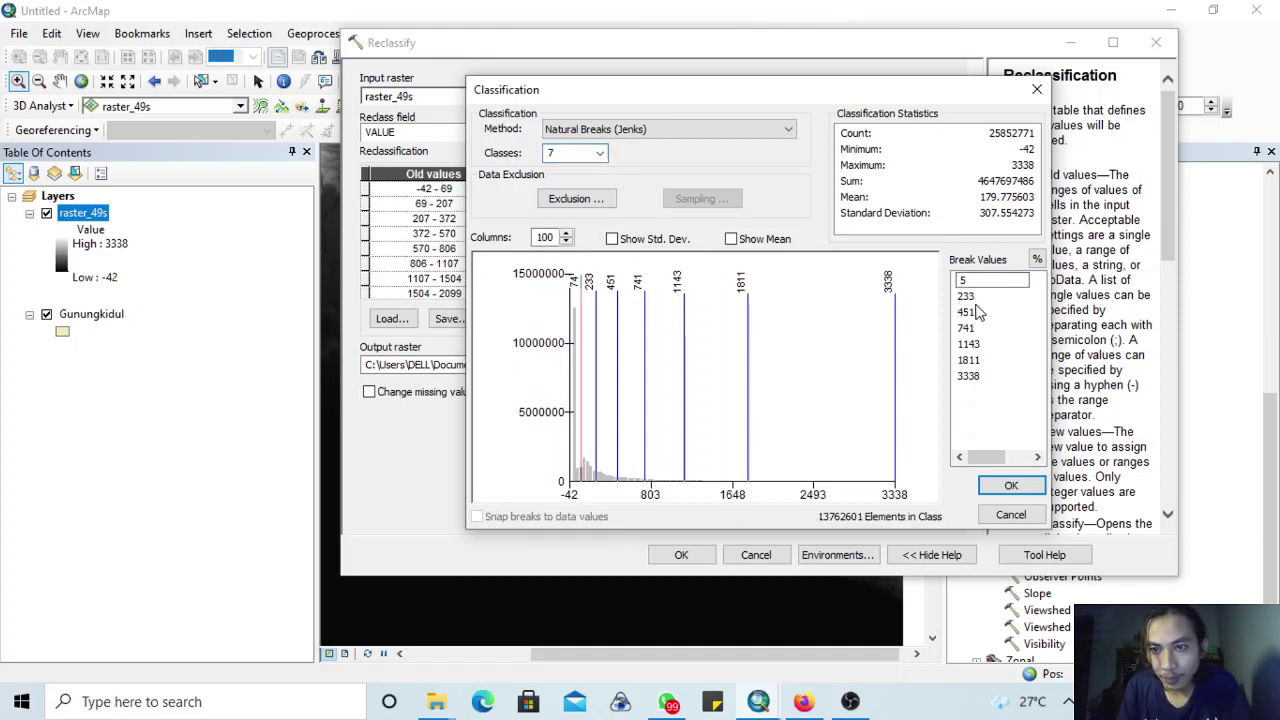
click(804, 702)
click(806, 702)
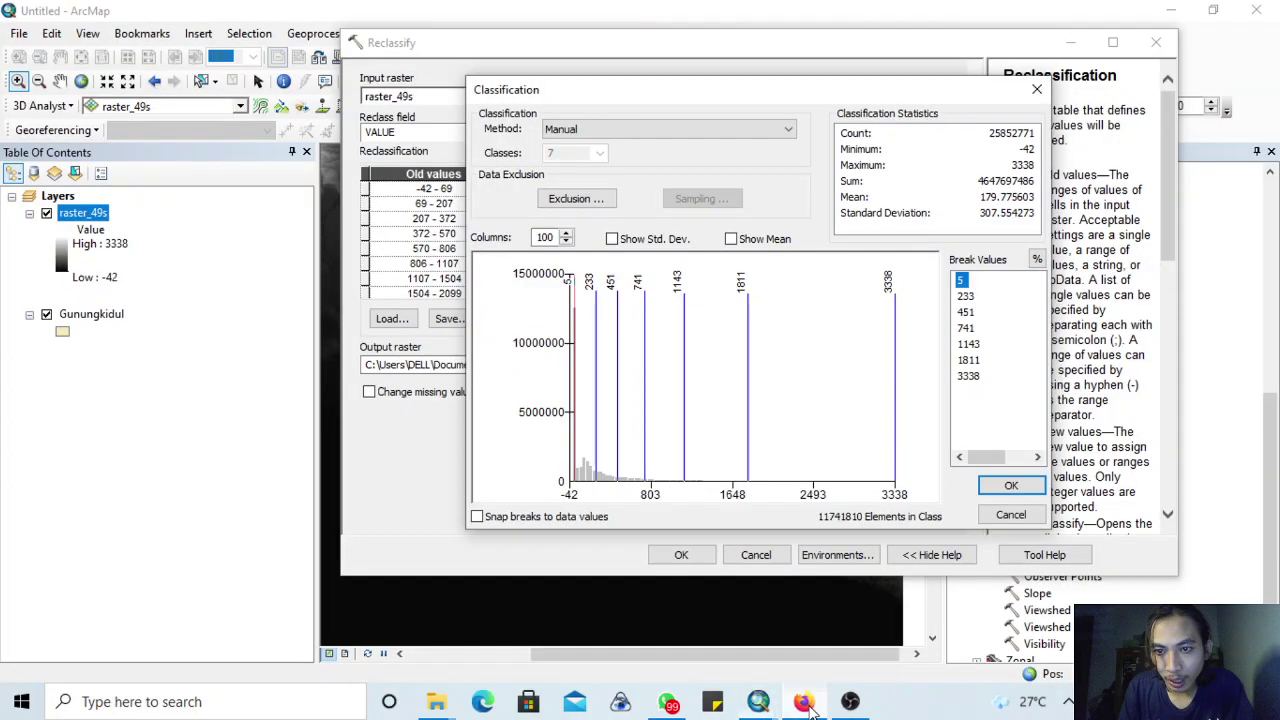
click(966, 298)
click(966, 298)
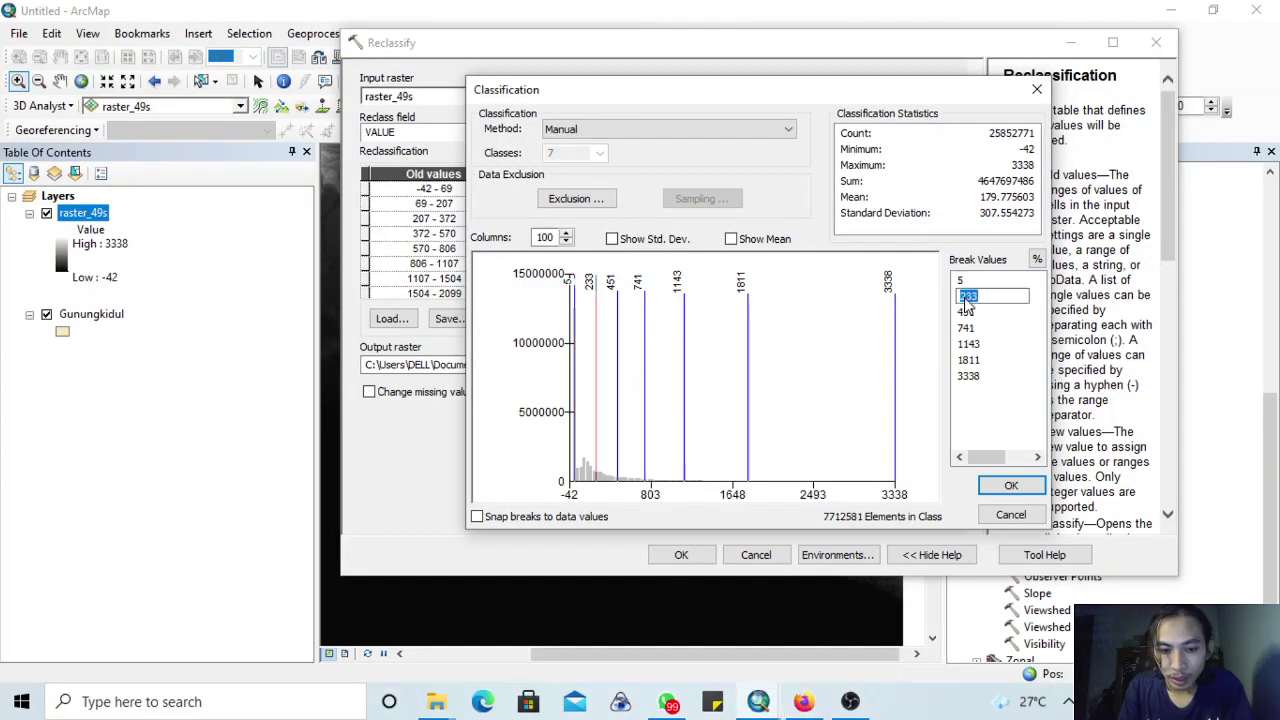
text(50)
key(Return)
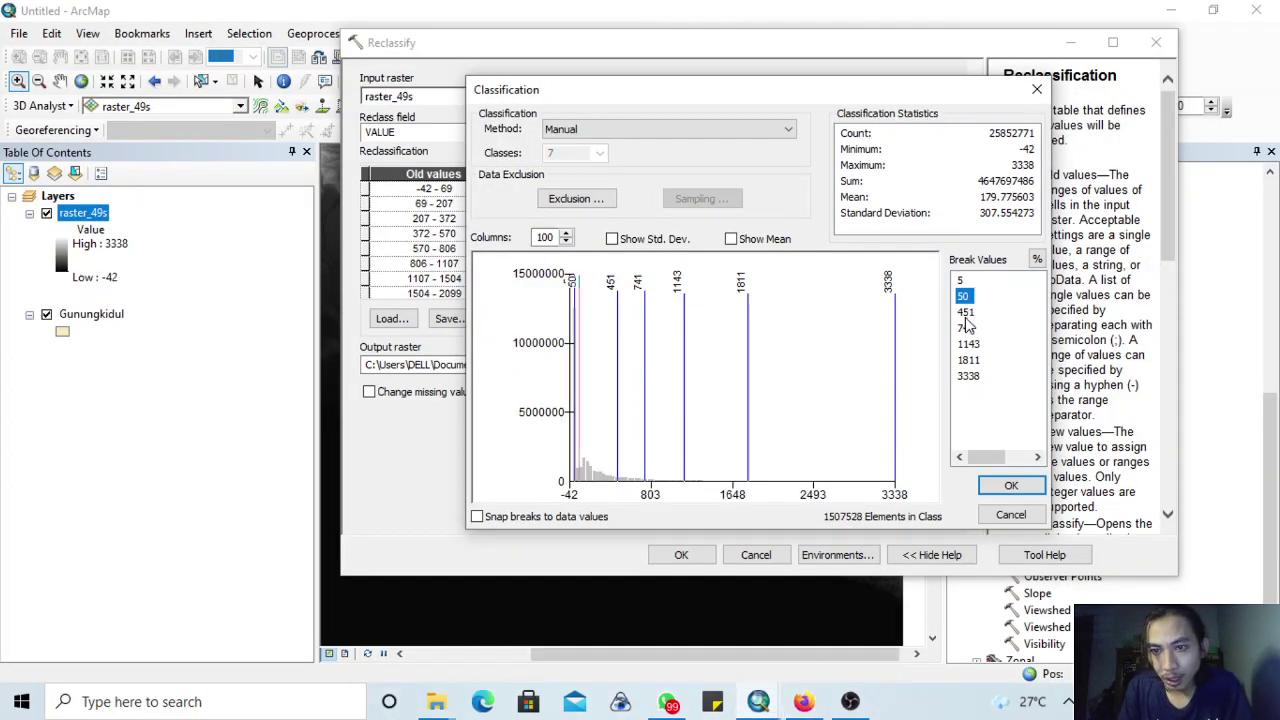
- Check the relief table in Firefox and set the third class break value to 75
double_click(966, 312)
click(804, 702)
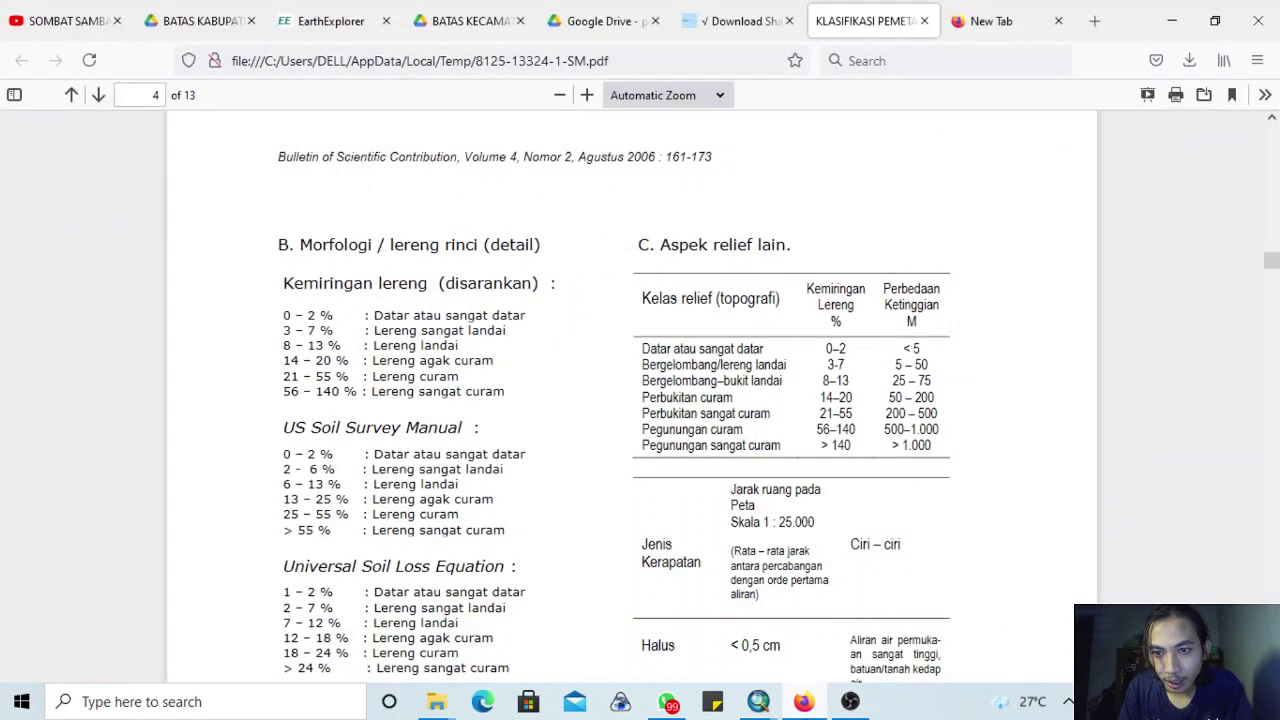
click(804, 702)
key(Return)
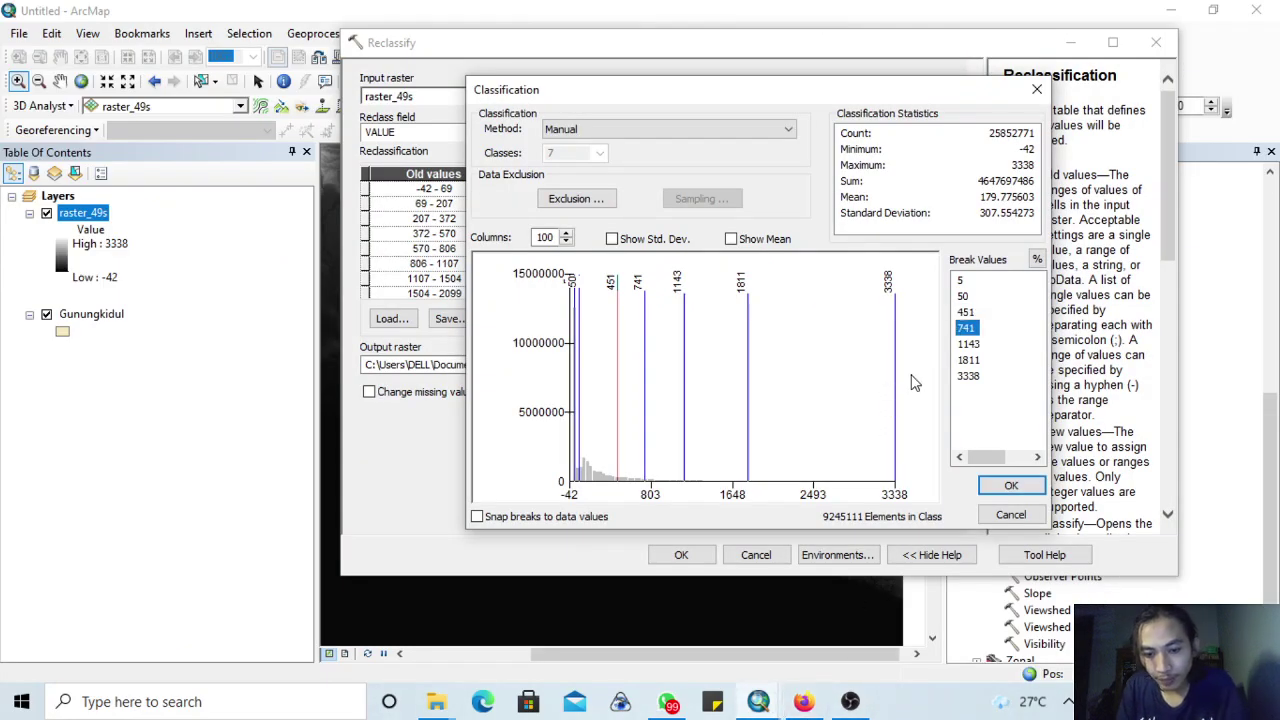
double_click(970, 316)
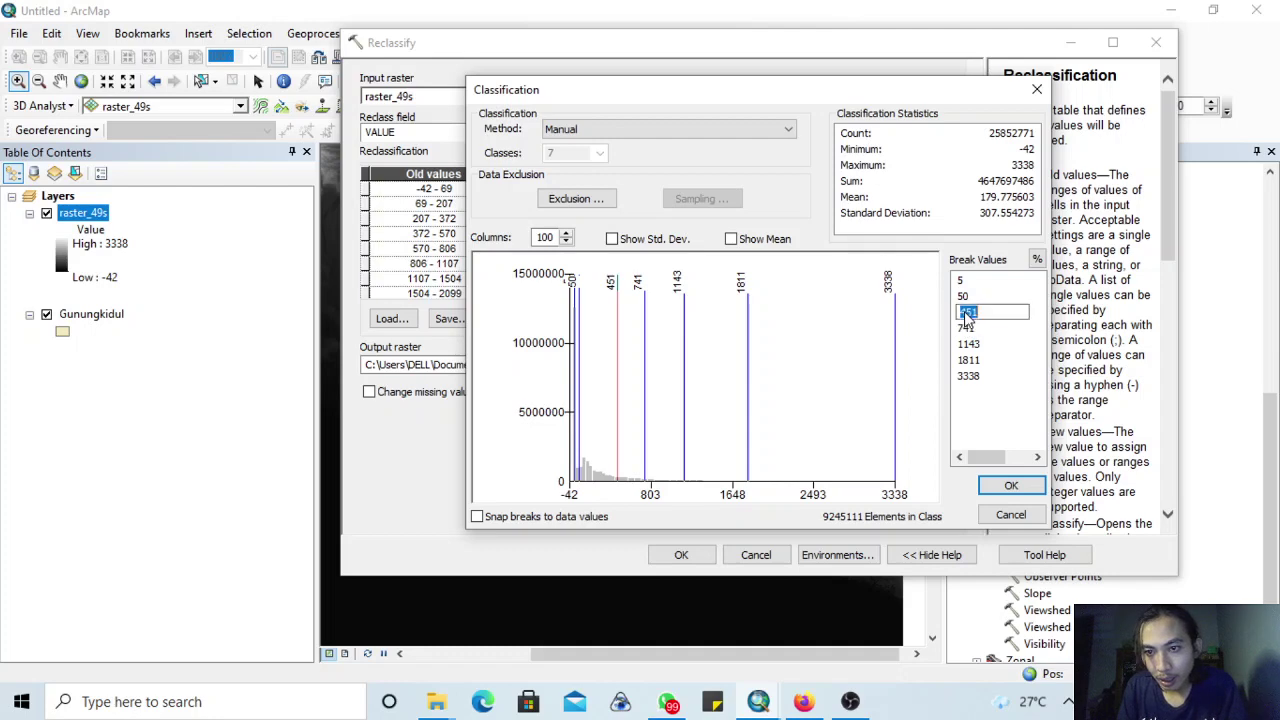
text(75)
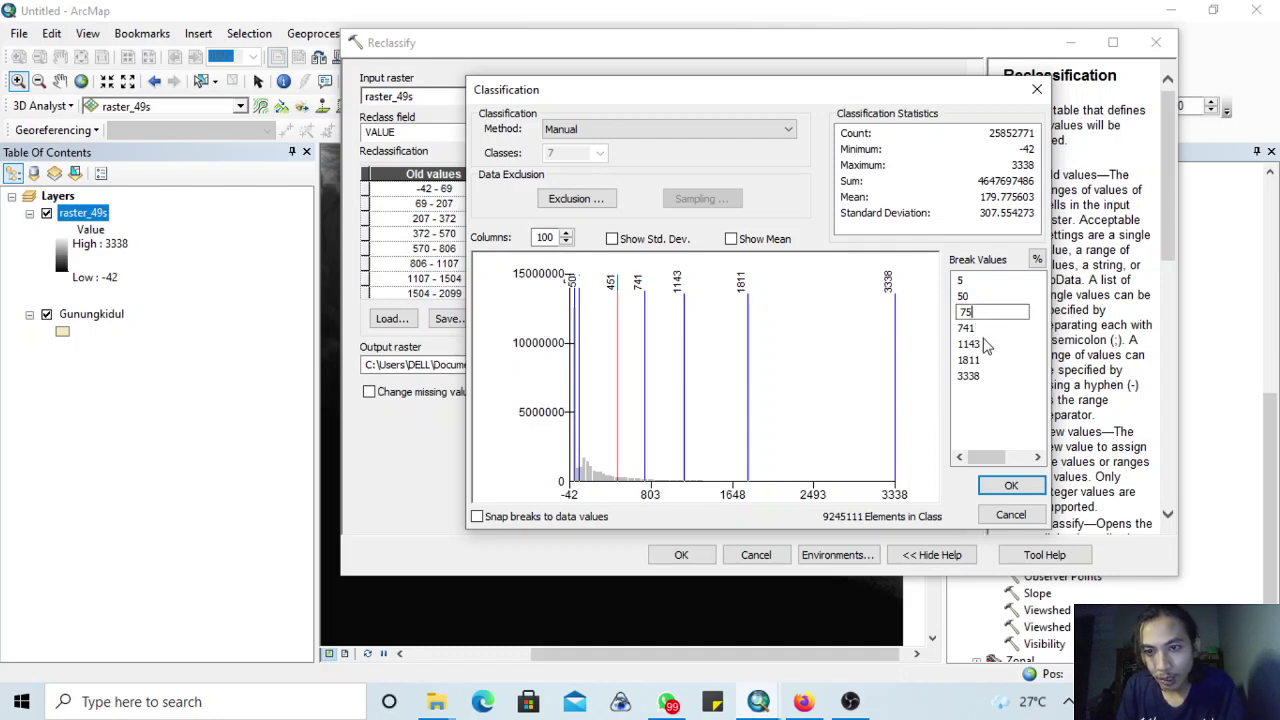
key(Return)
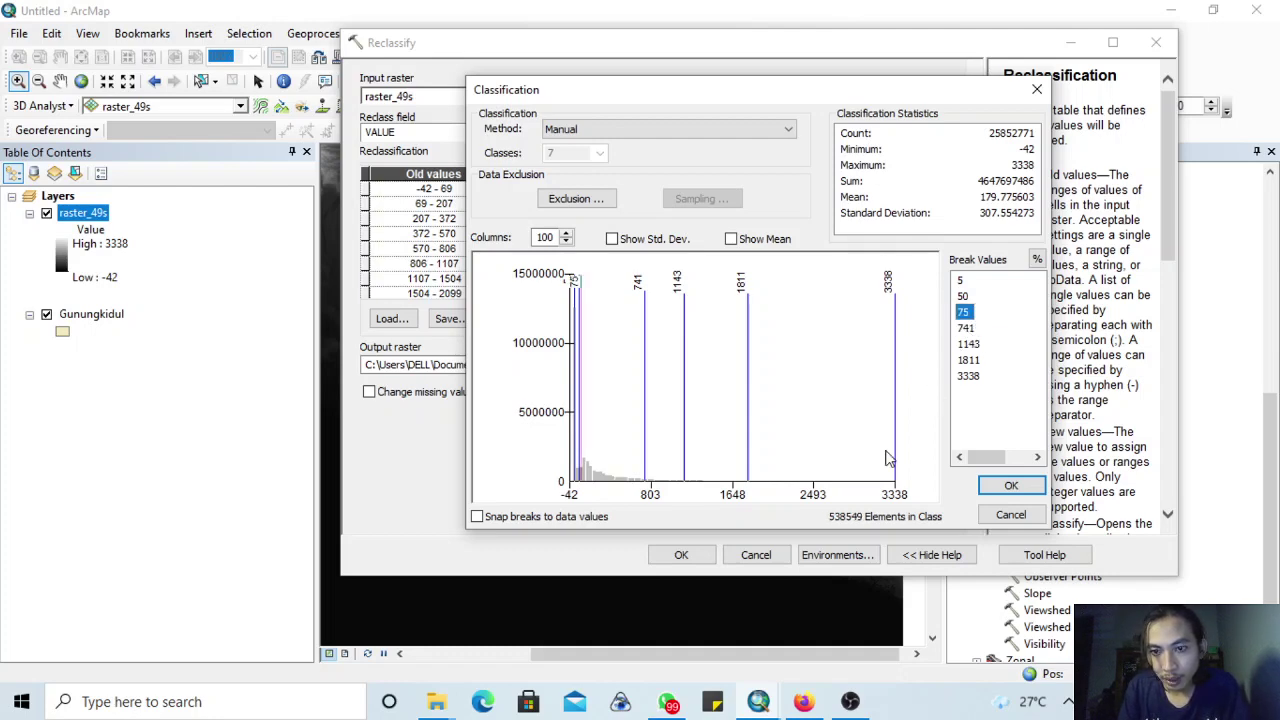
- Consult the relief table in Firefox again and set the fourth class break value to 200
click(804, 702)
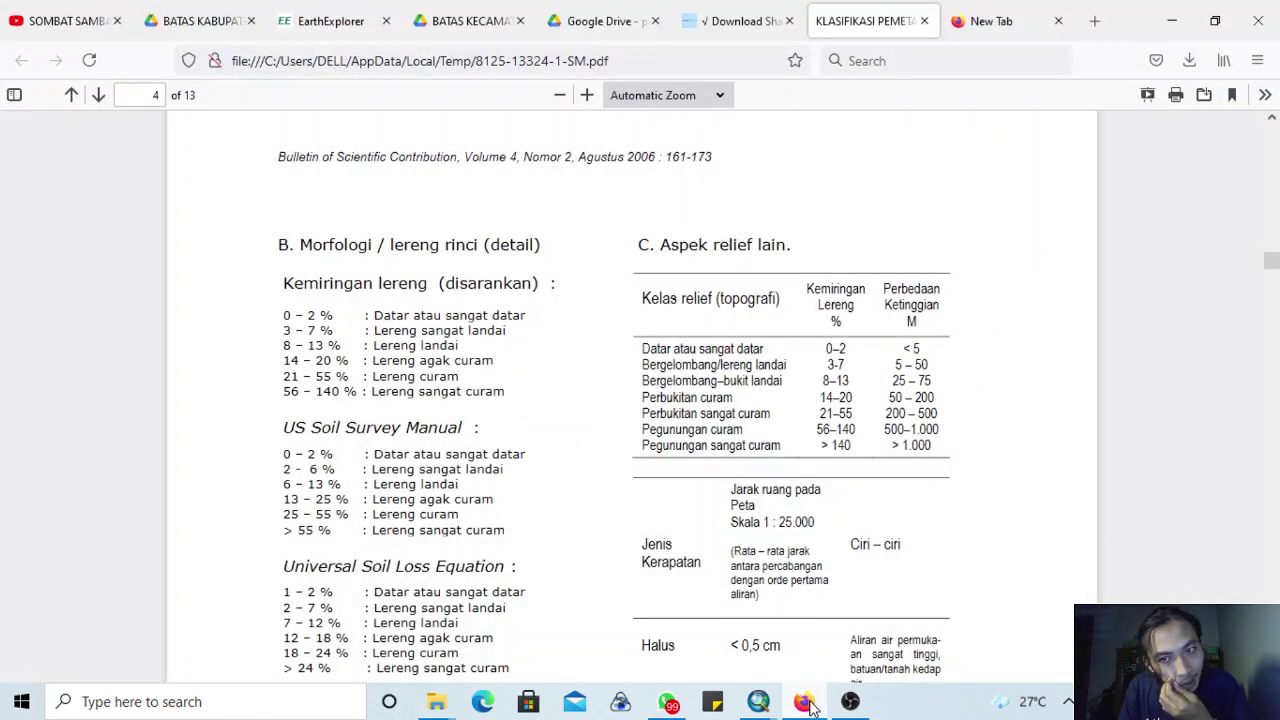
click(806, 702)
double_click(962, 328)
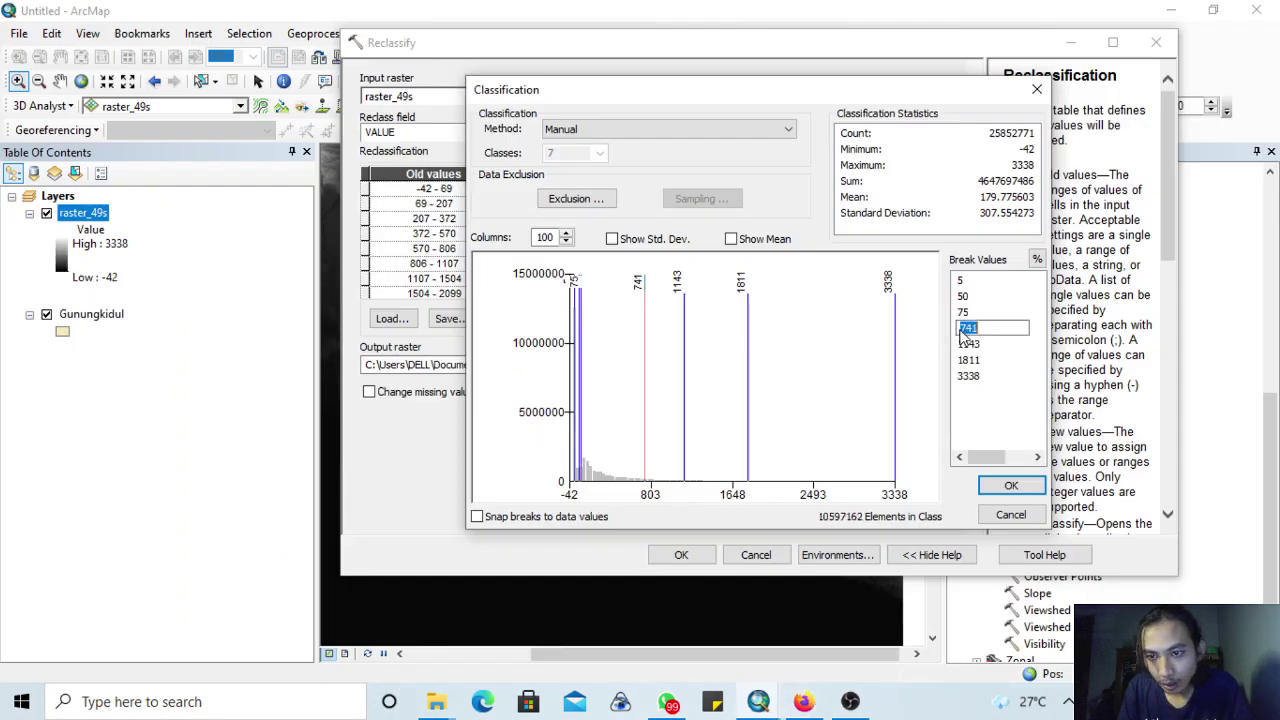
text(200)
key(Return)
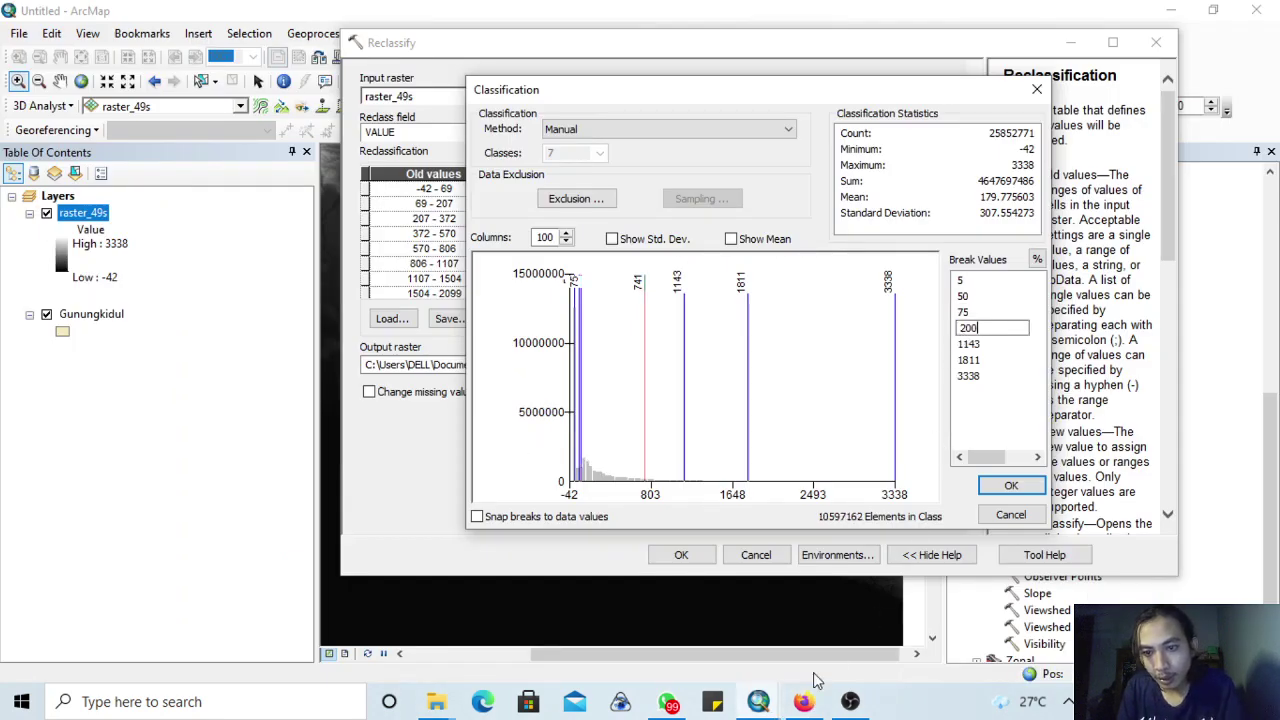
- Recheck the relief table, set the fifth and sixth break values to 500 and 1000, and apply the classification
click(804, 702)
click(802, 704)
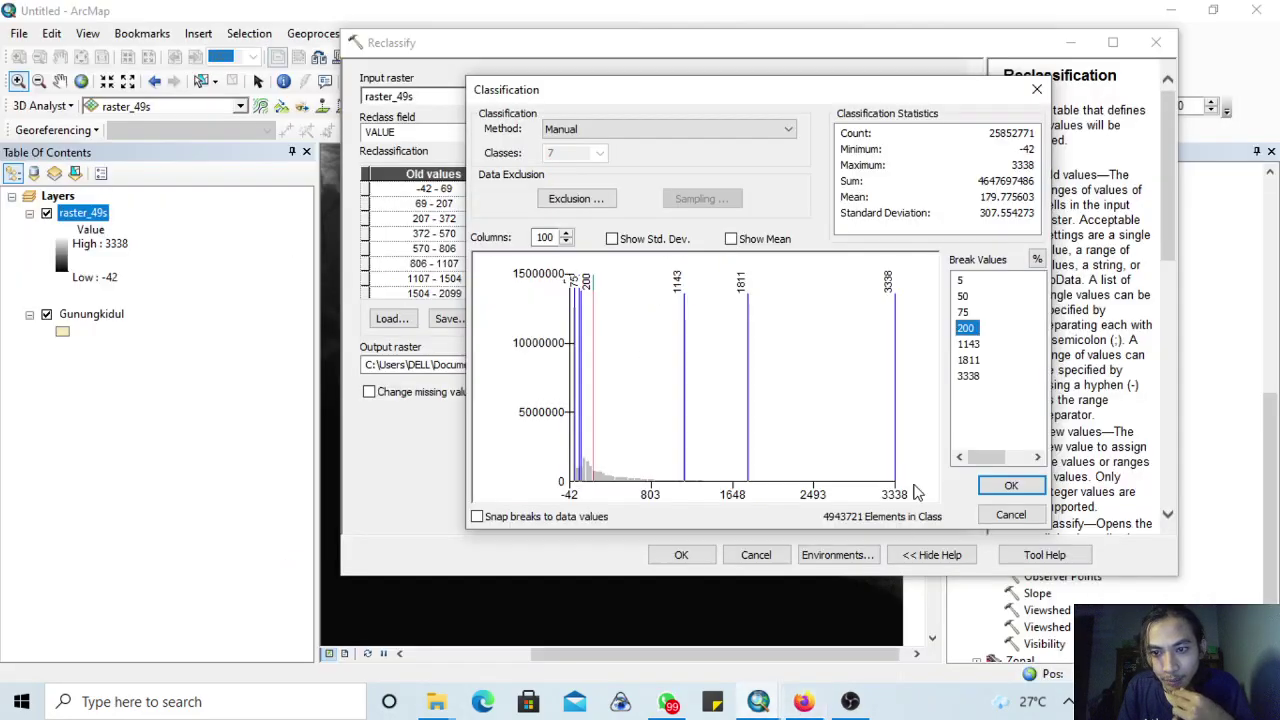
click(968, 344)
click(968, 344)
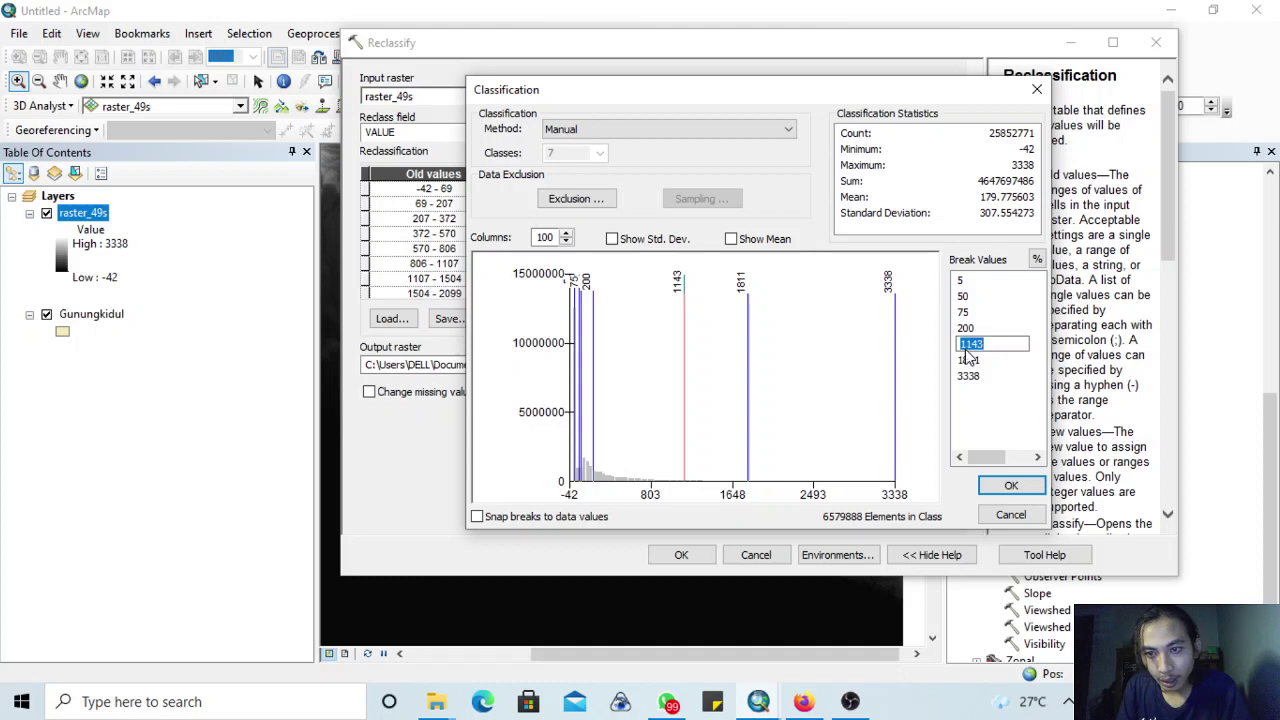
text(500)
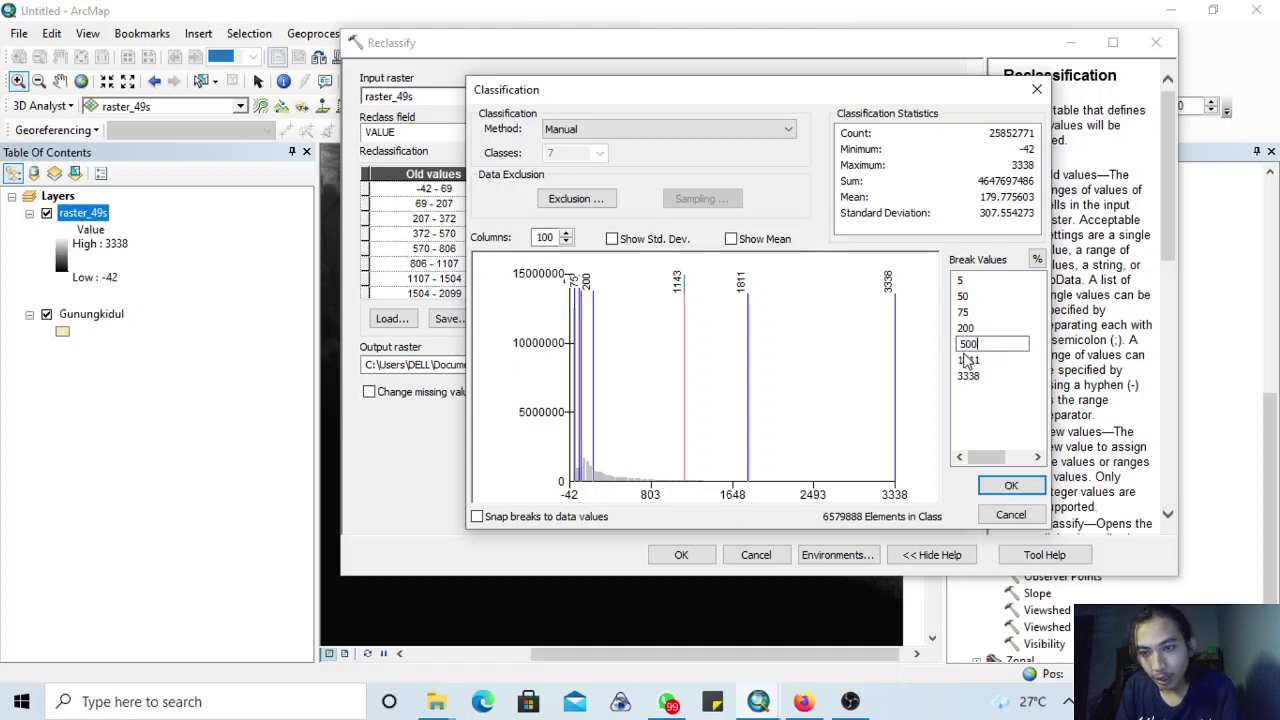
key(Return)
click(969, 362)
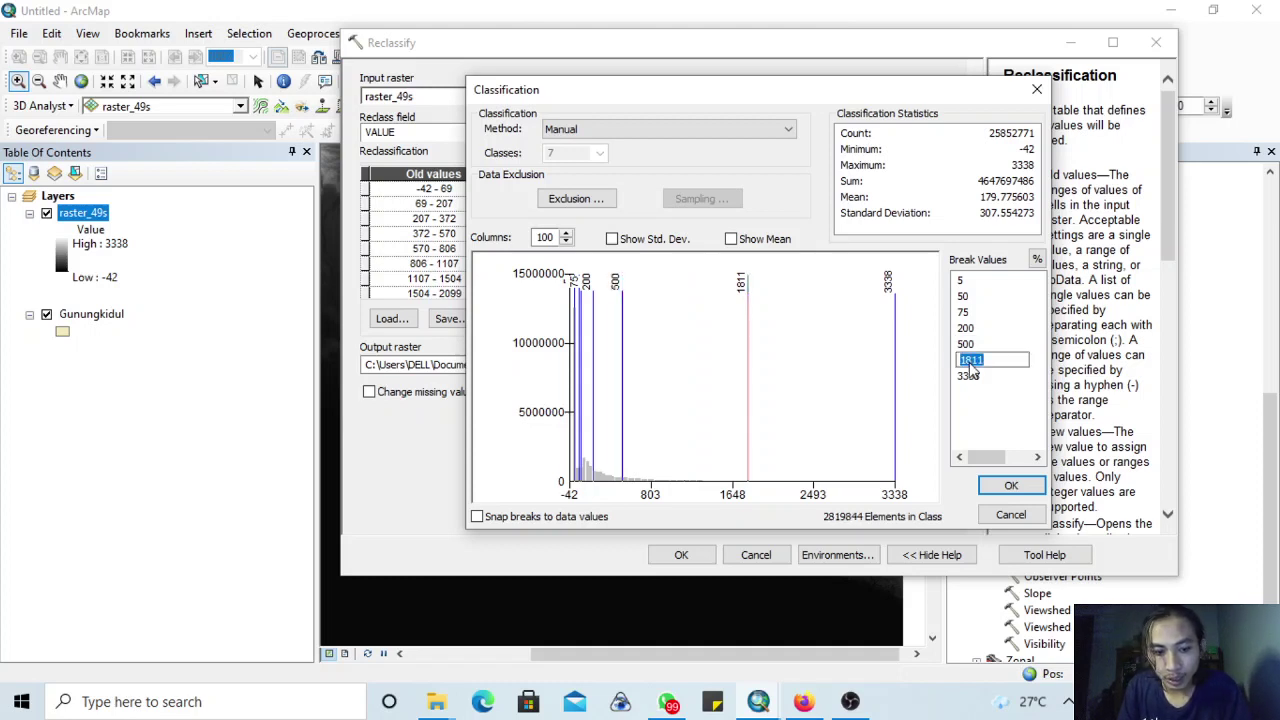
text(1000)
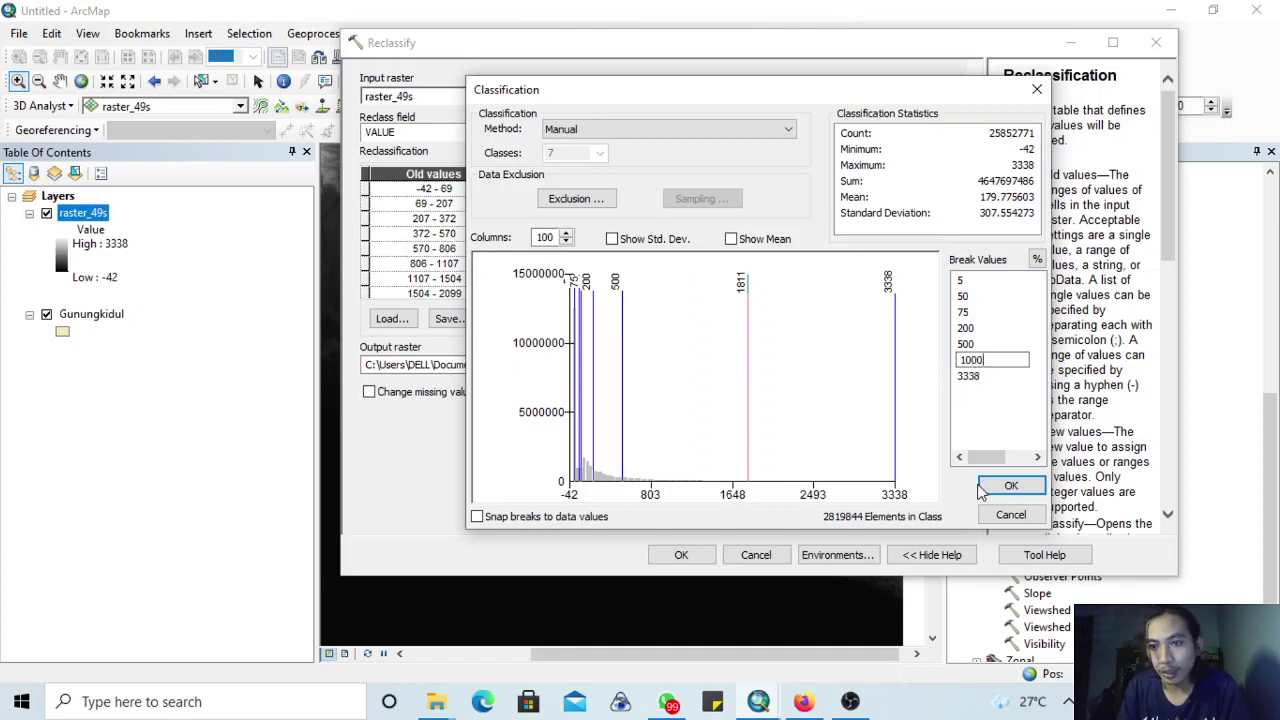
click(1011, 486)
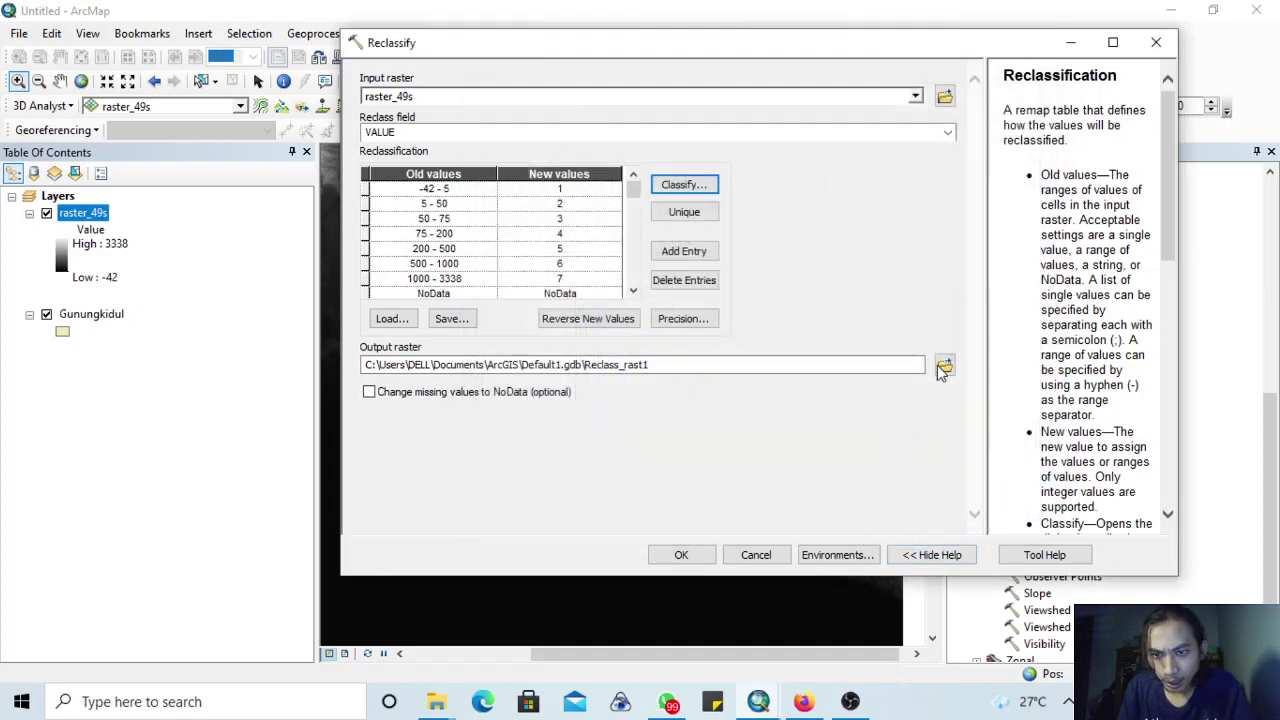
- Choose the output raster location by creating and opening a new file geodatabase in the PETA KETINGGIAN GUNUNGKIDUL folder
click(944, 367)
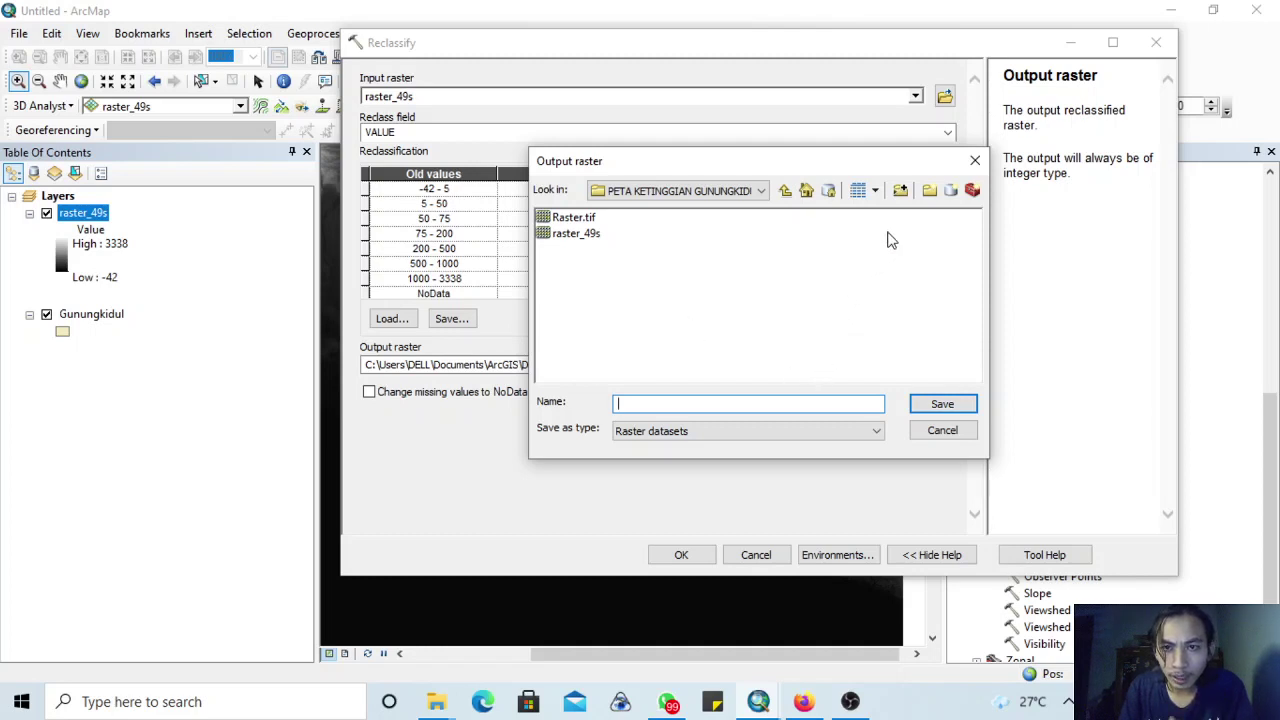
click(948, 191)
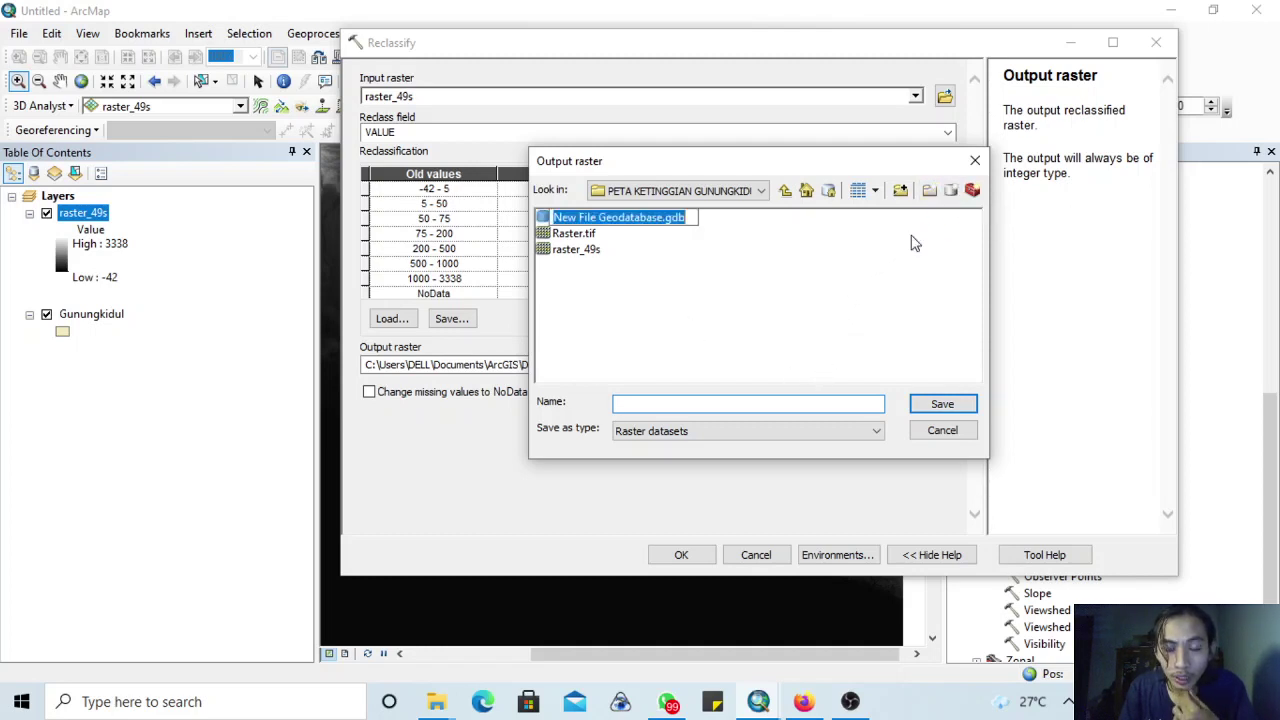
double_click(612, 220)
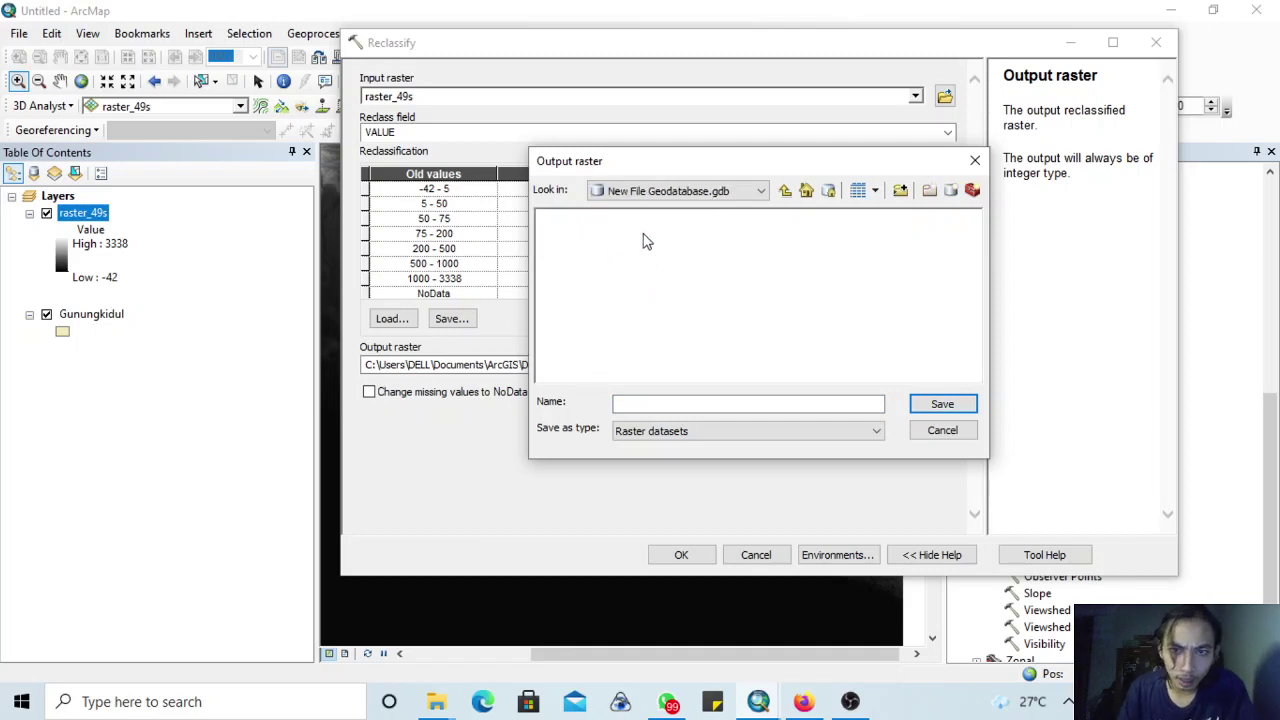
click(785, 190)
double_click(598, 219)
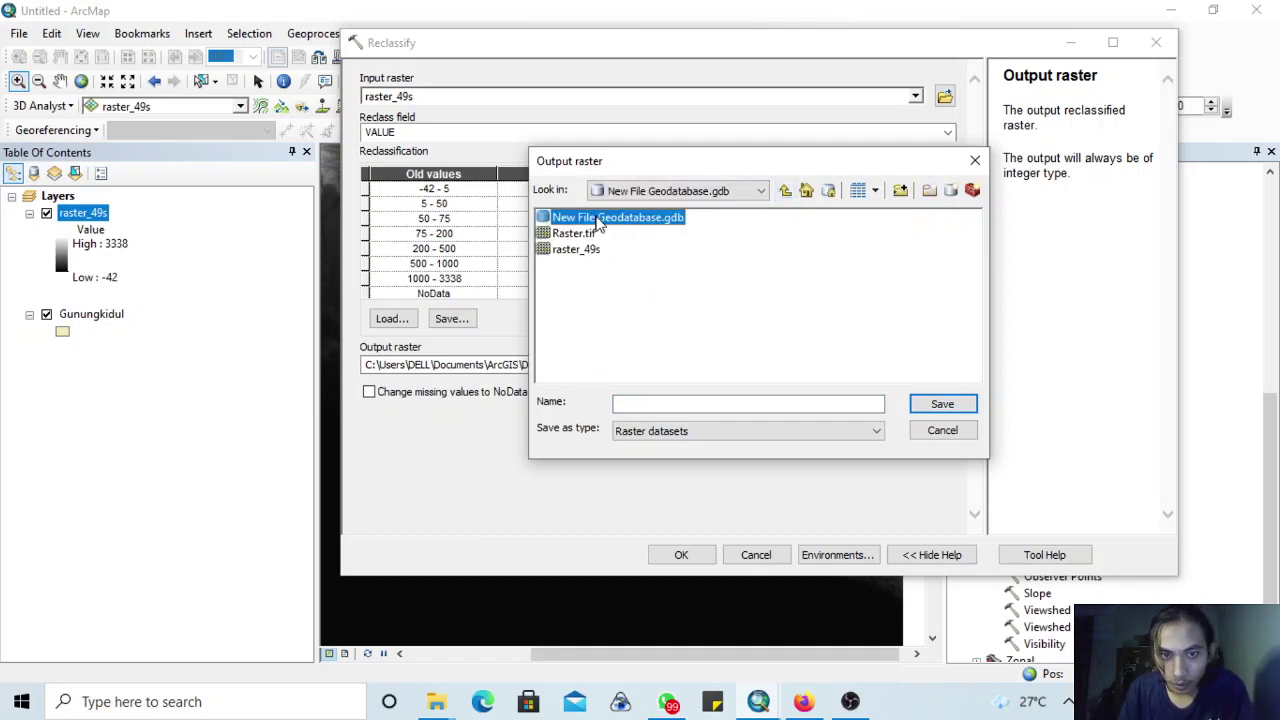
- Save the output raster as KETINGGIAN inside the new file geodatabase and run the reclassification
click(708, 407)
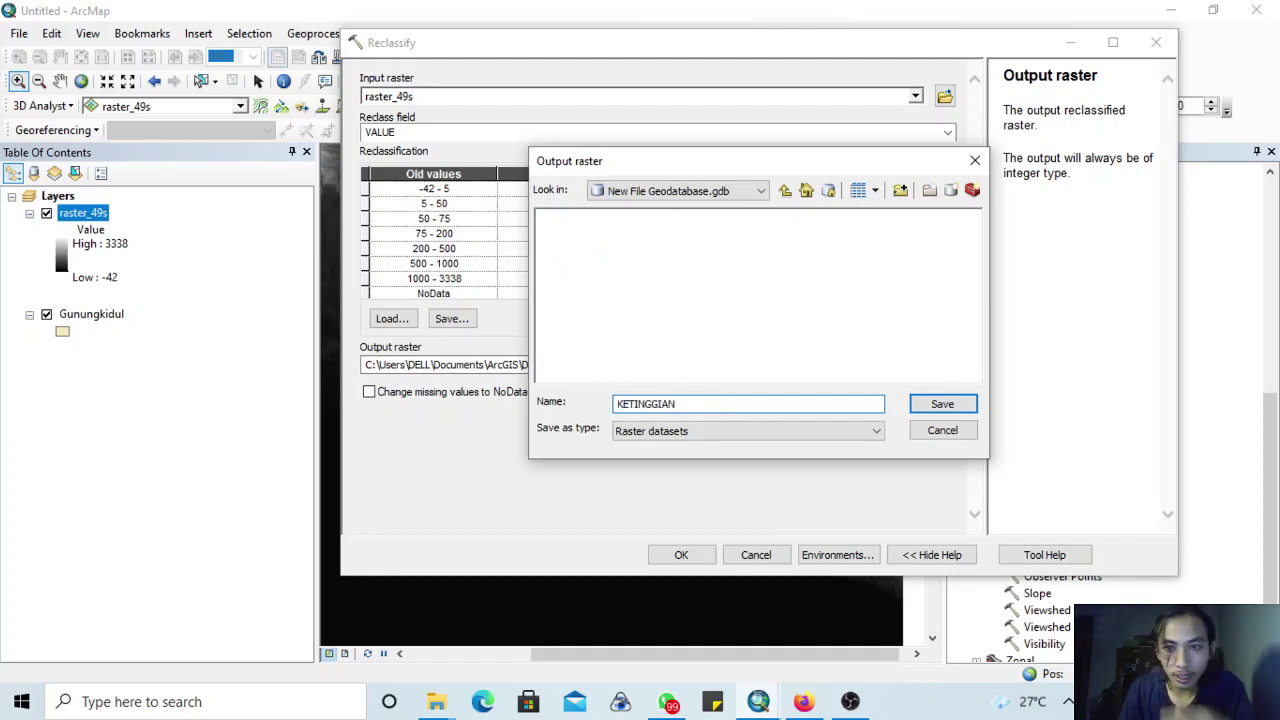
click(932, 406)
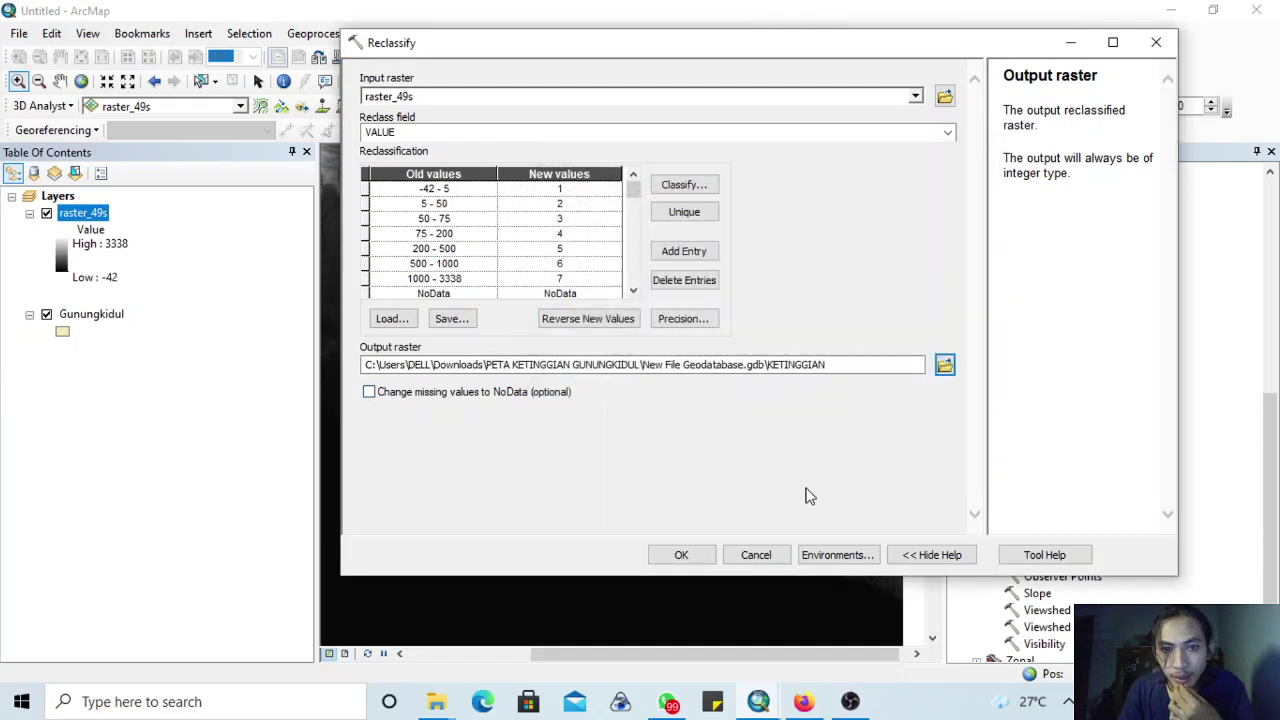
click(688, 558)
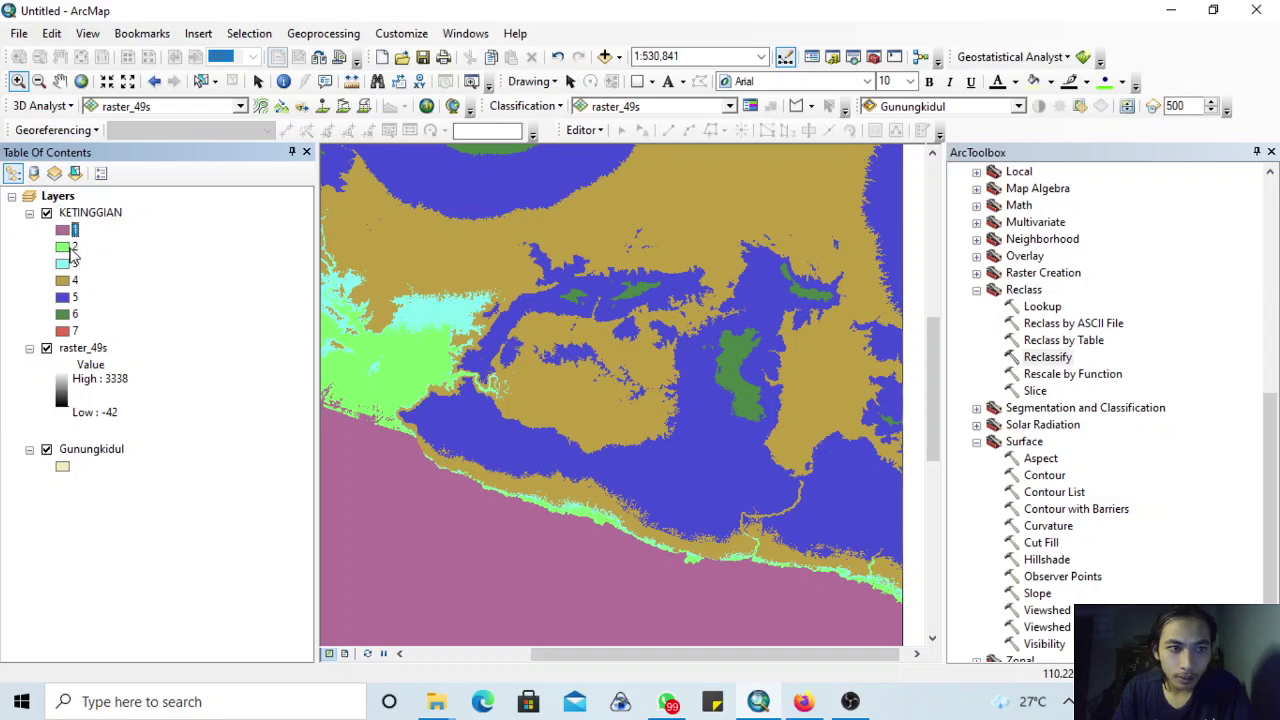
click(62, 246)
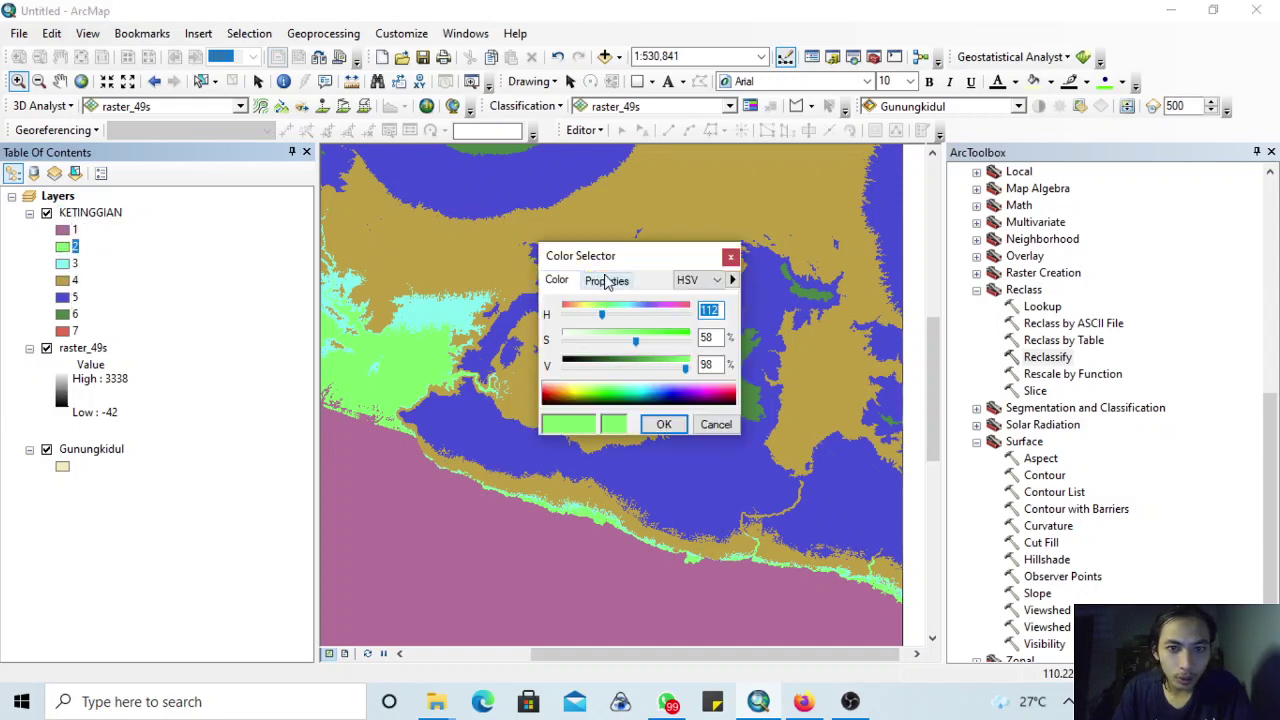
click(731, 256)
drag(424, 166, 824, 567)
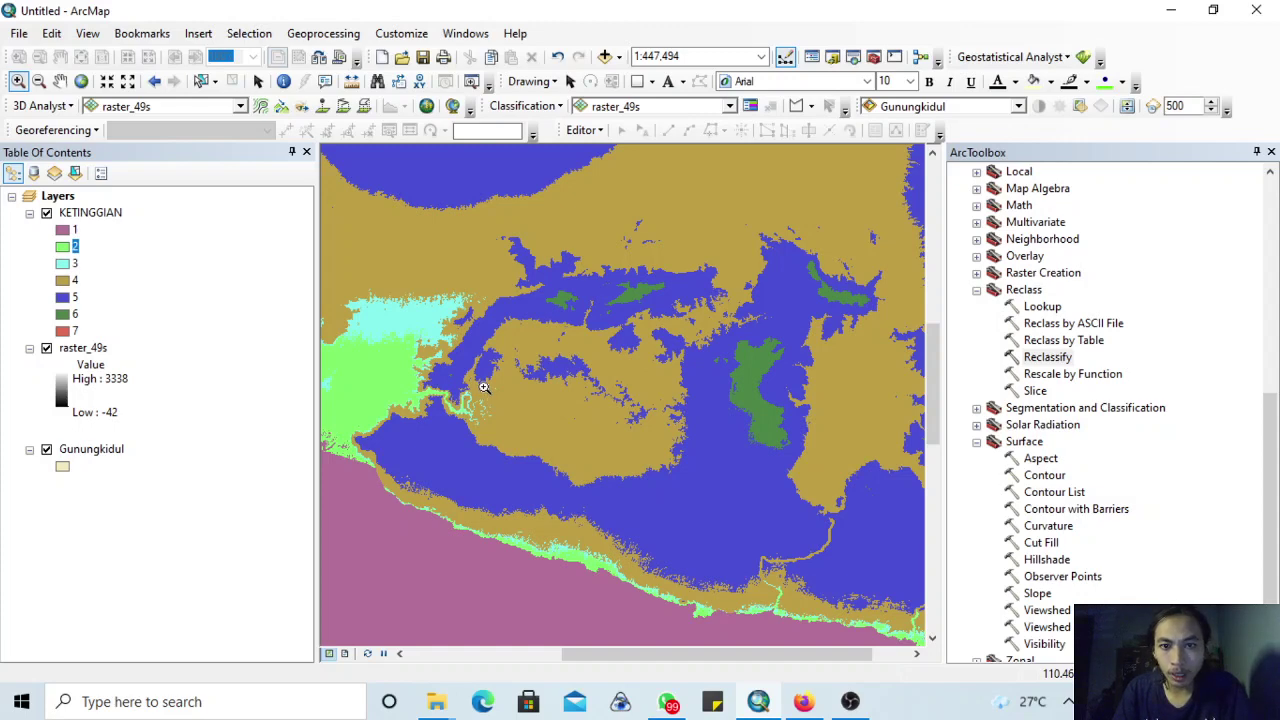
- Start the Raster to Polygon conversion tool and use the reclassified KETINGGIAN layer as its input raster
drag(1276, 420, 1165, 300)
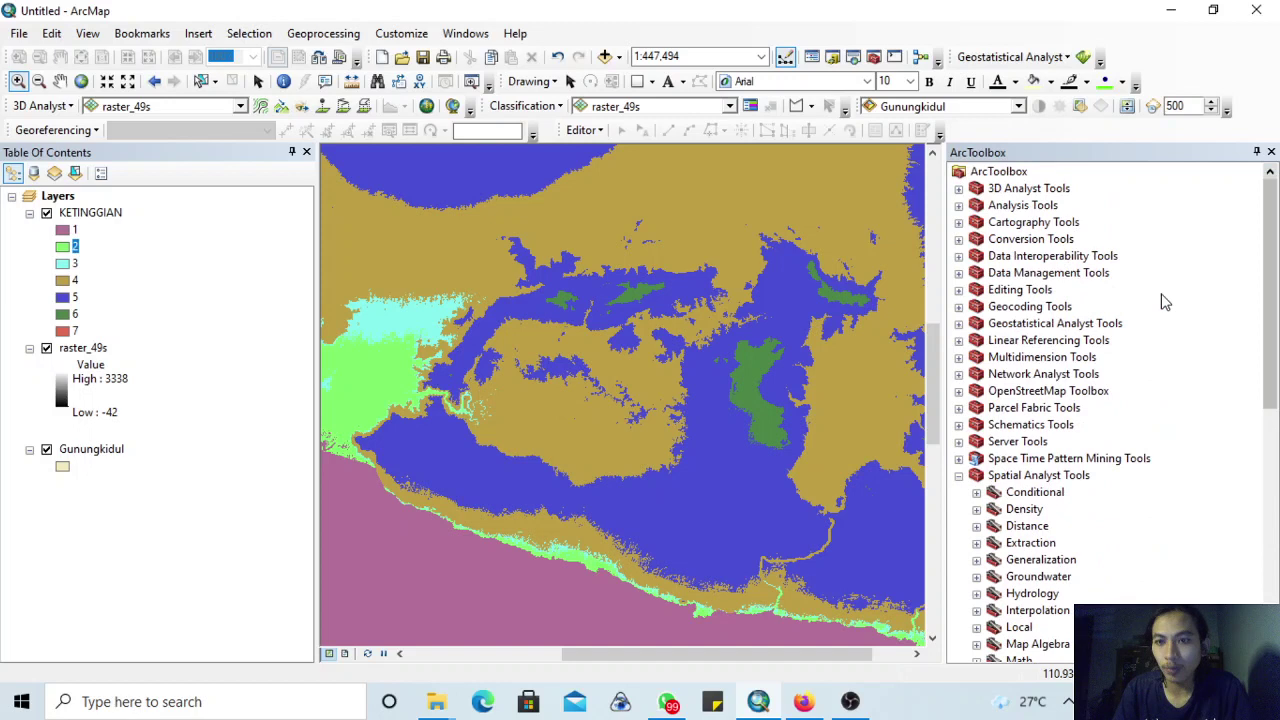
click(960, 477)
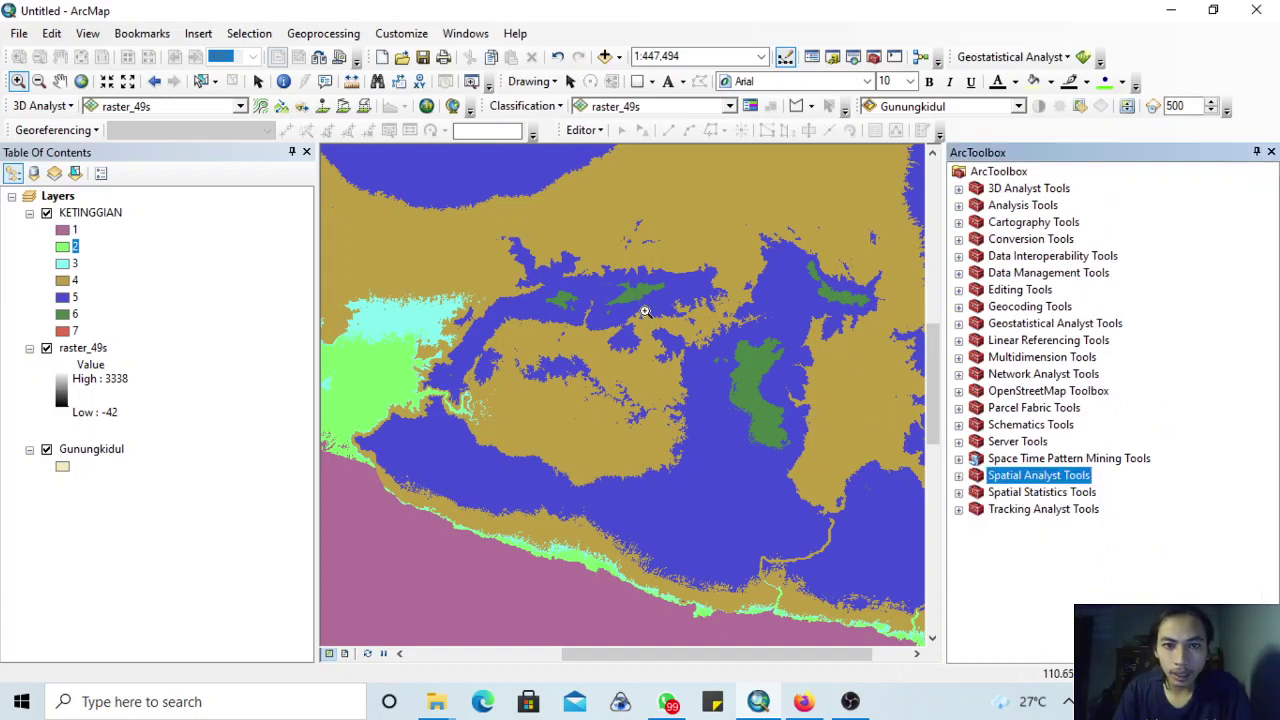
click(959, 240)
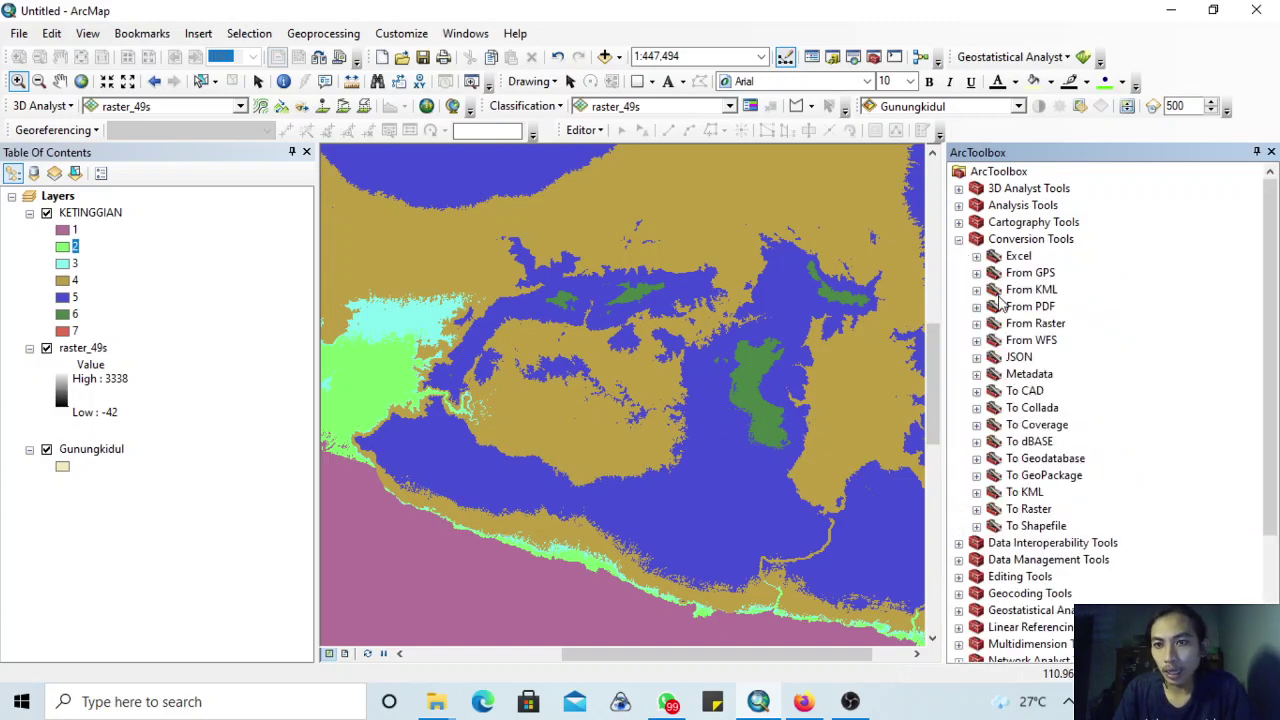
double_click(1027, 326)
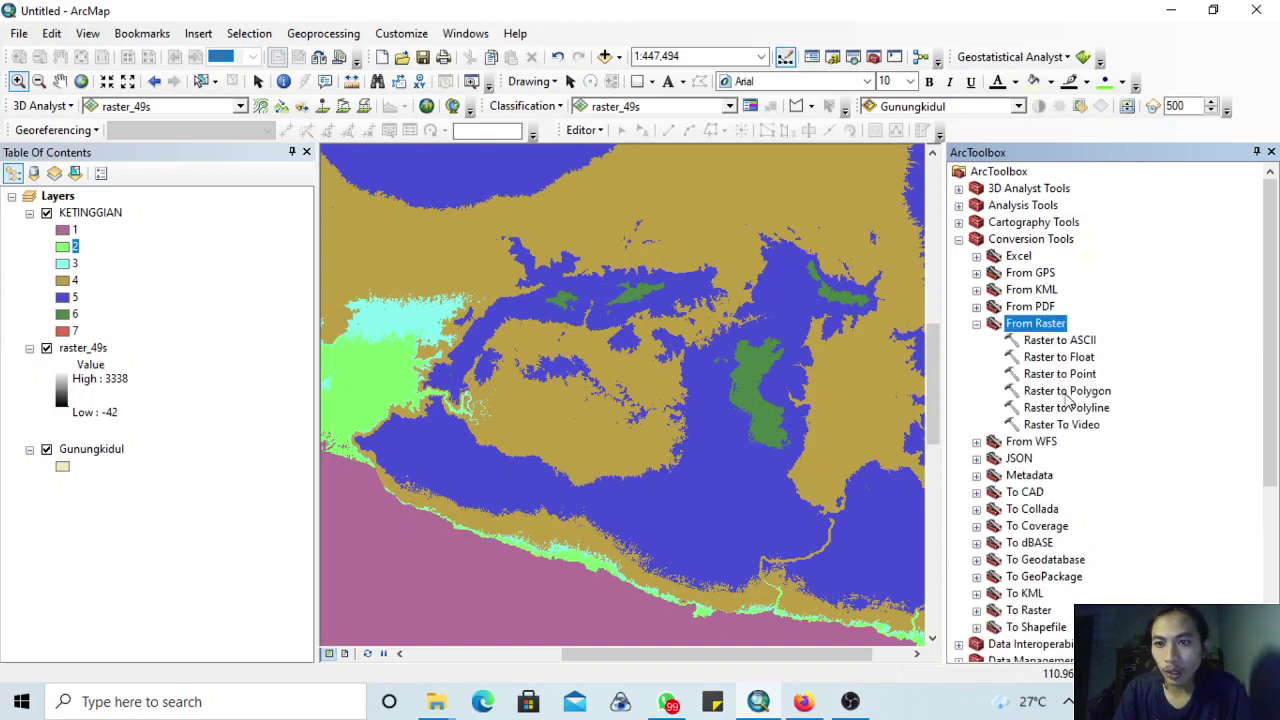
double_click(1066, 393)
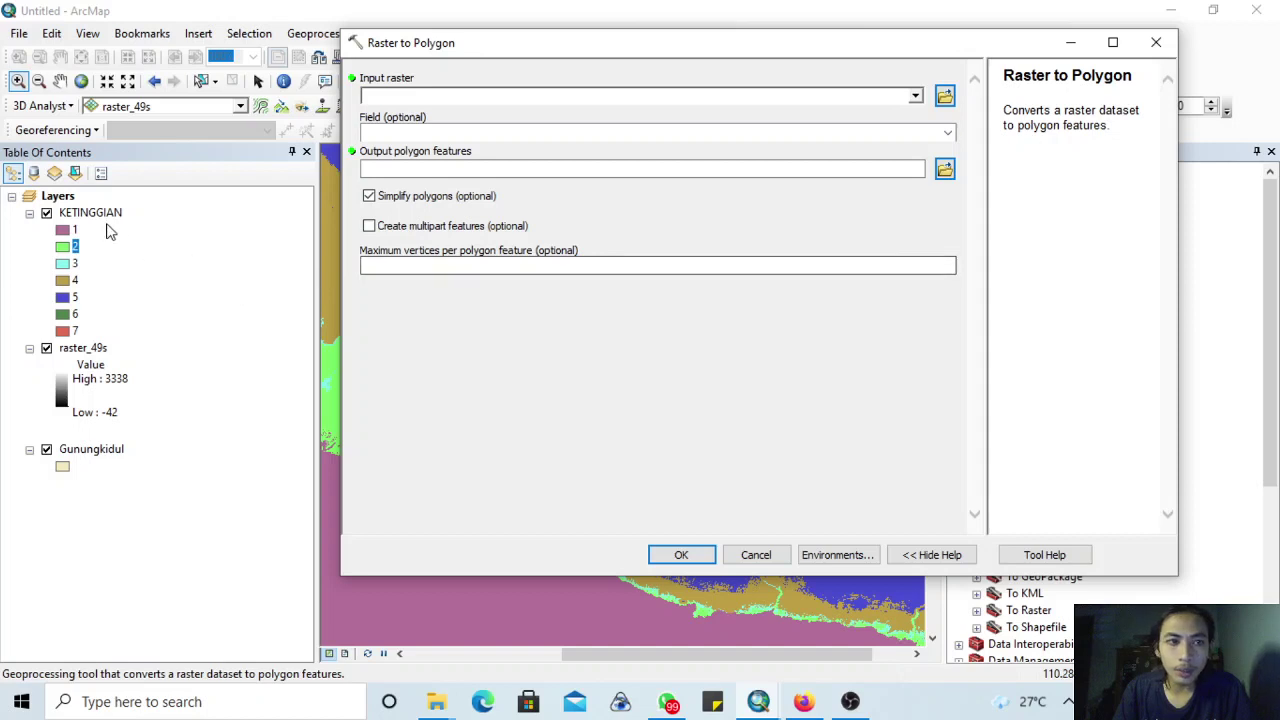
drag(105, 212, 390, 101)
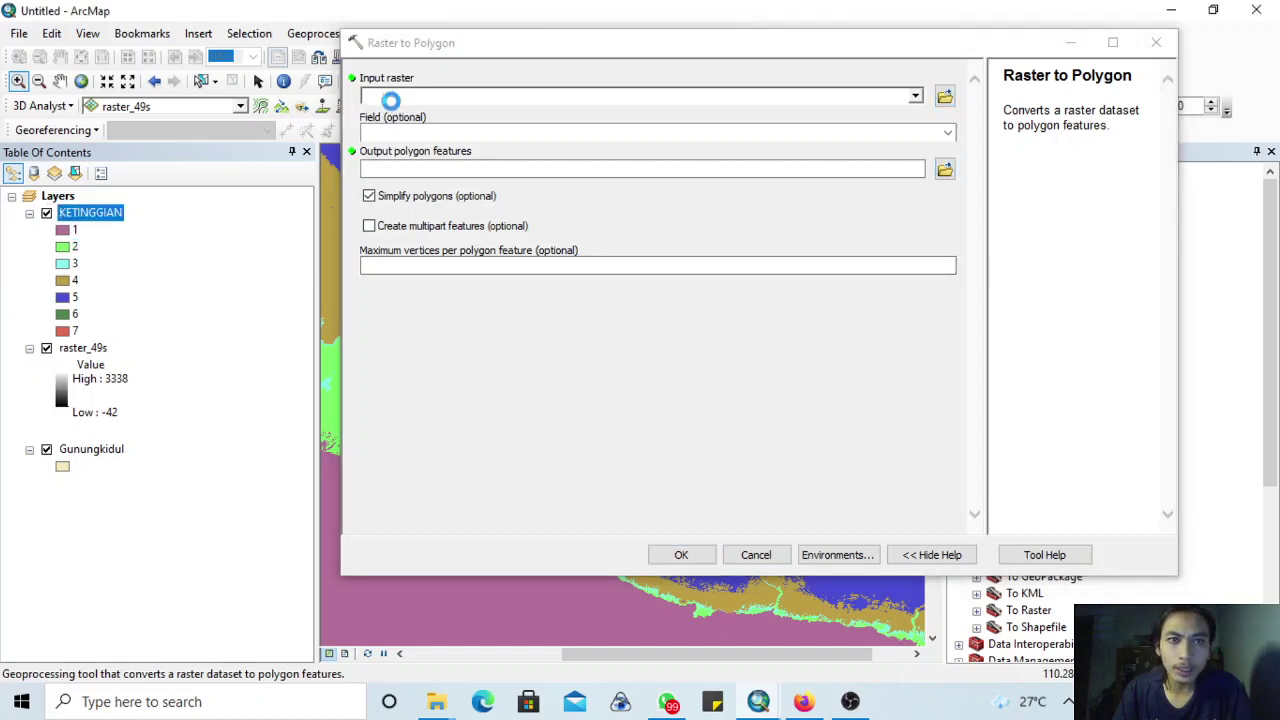
- Save the polygon output as KETINGGIAN directly in the PETA KETINGGIAN GUNUNGKIDUL folder, outside the geodatabase, and run the conversion
click(946, 171)
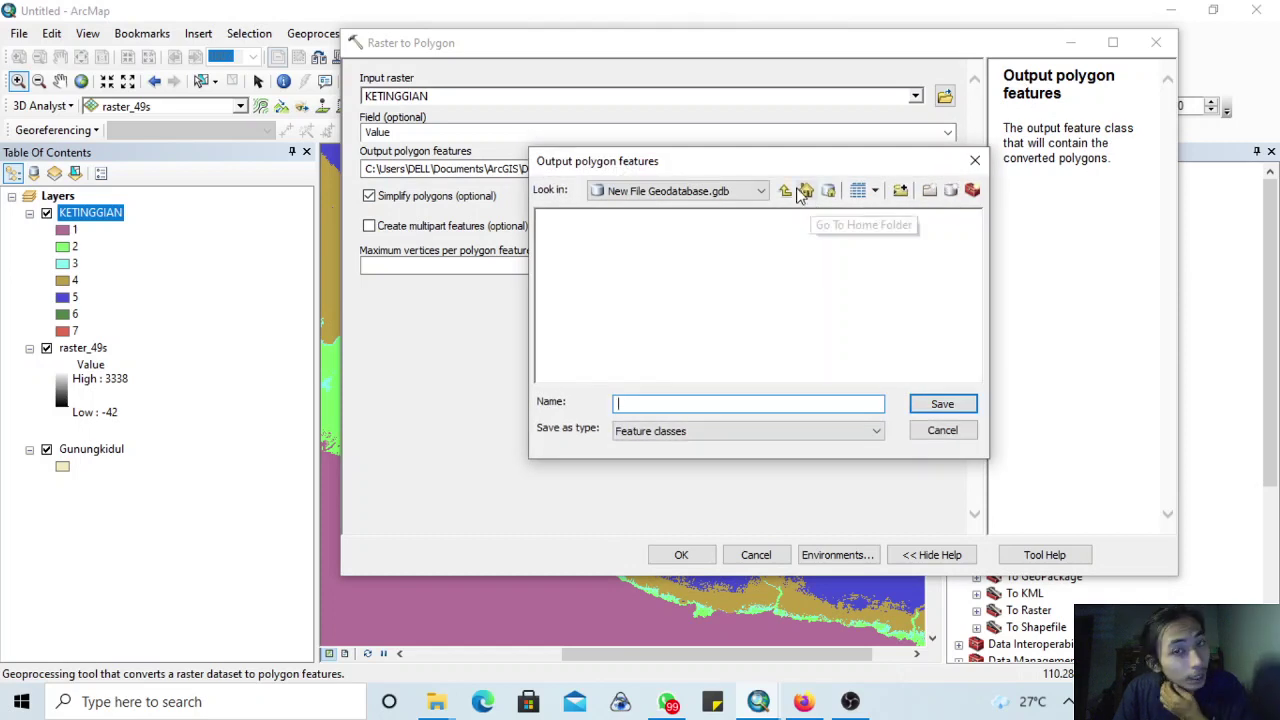
click(785, 190)
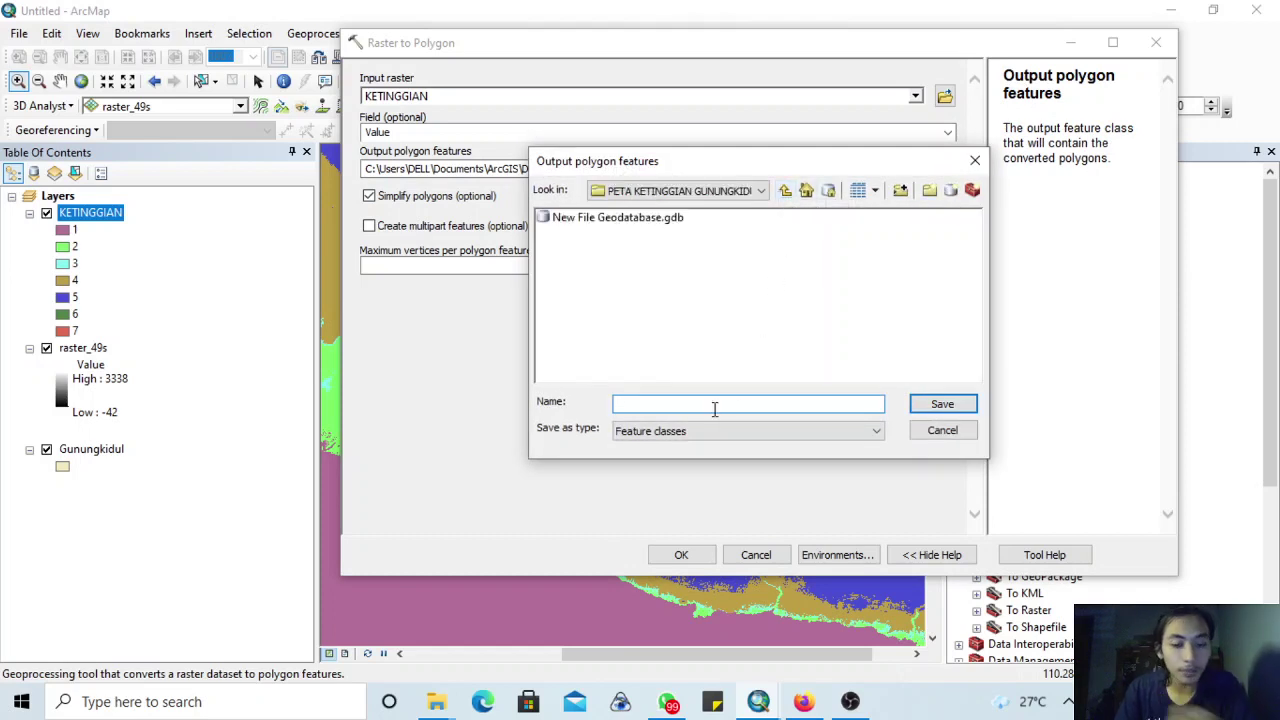
text(KETINGGIAN)
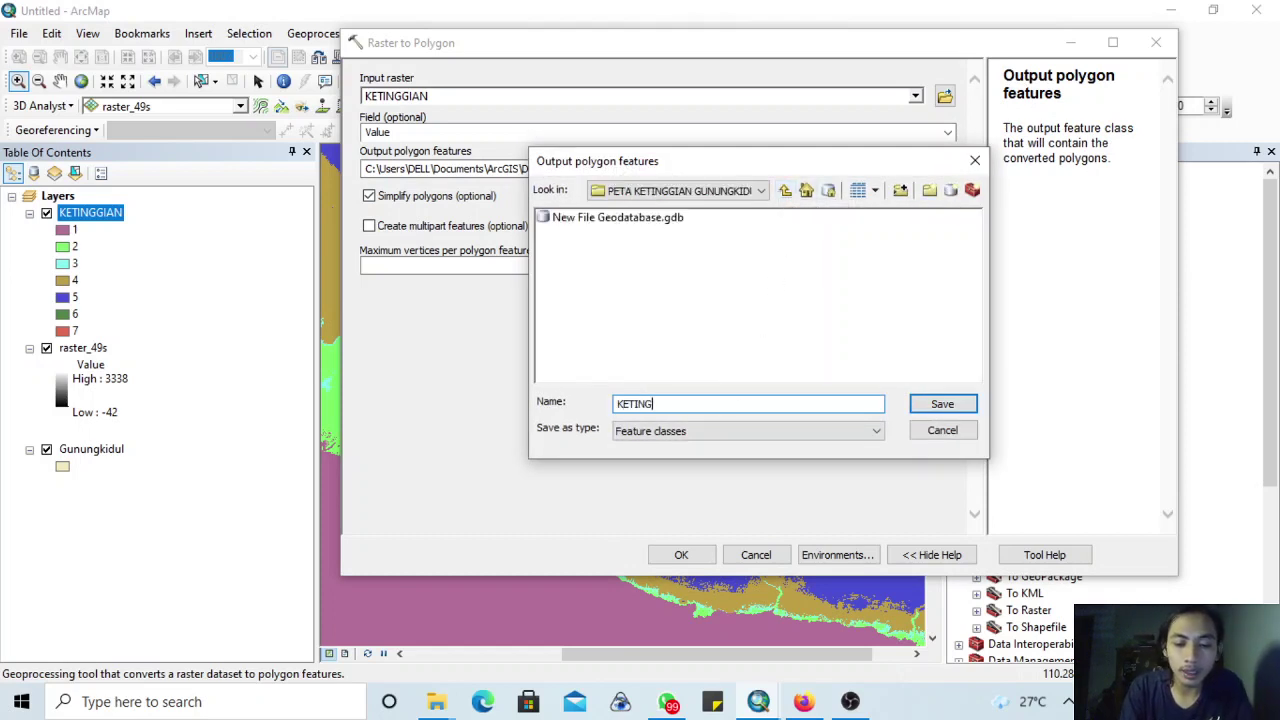
click(940, 407)
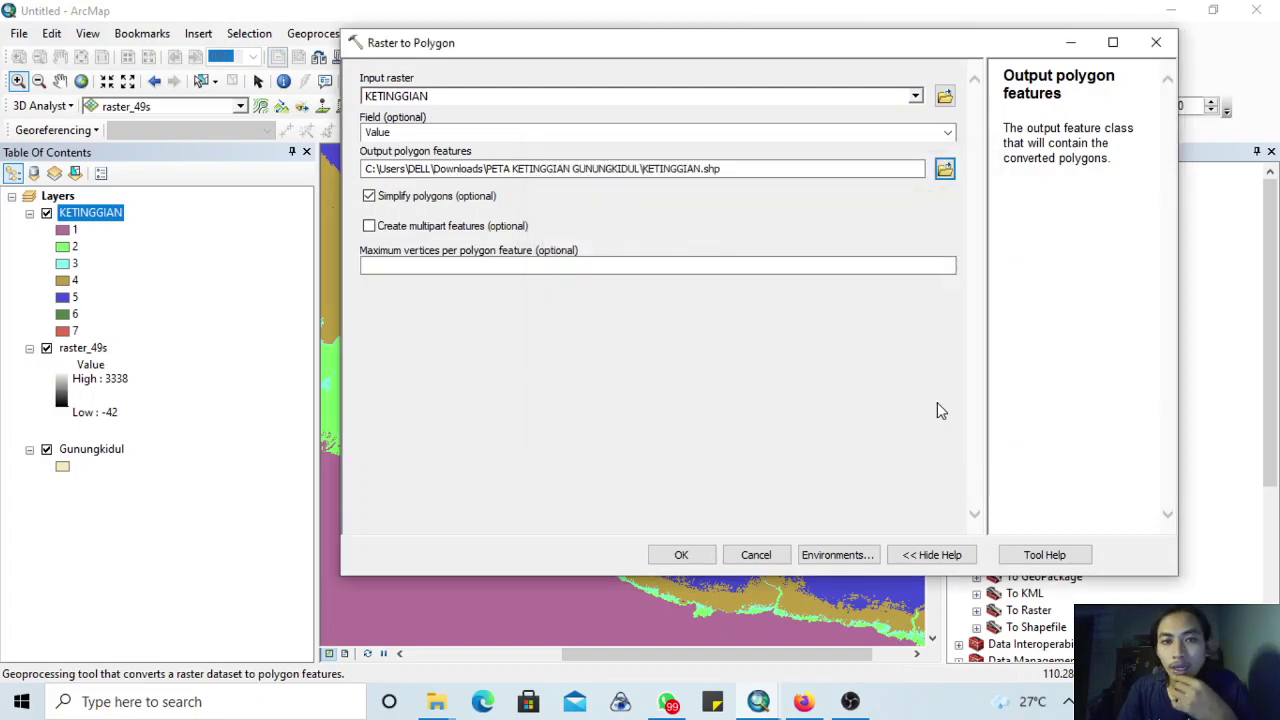
click(681, 555)
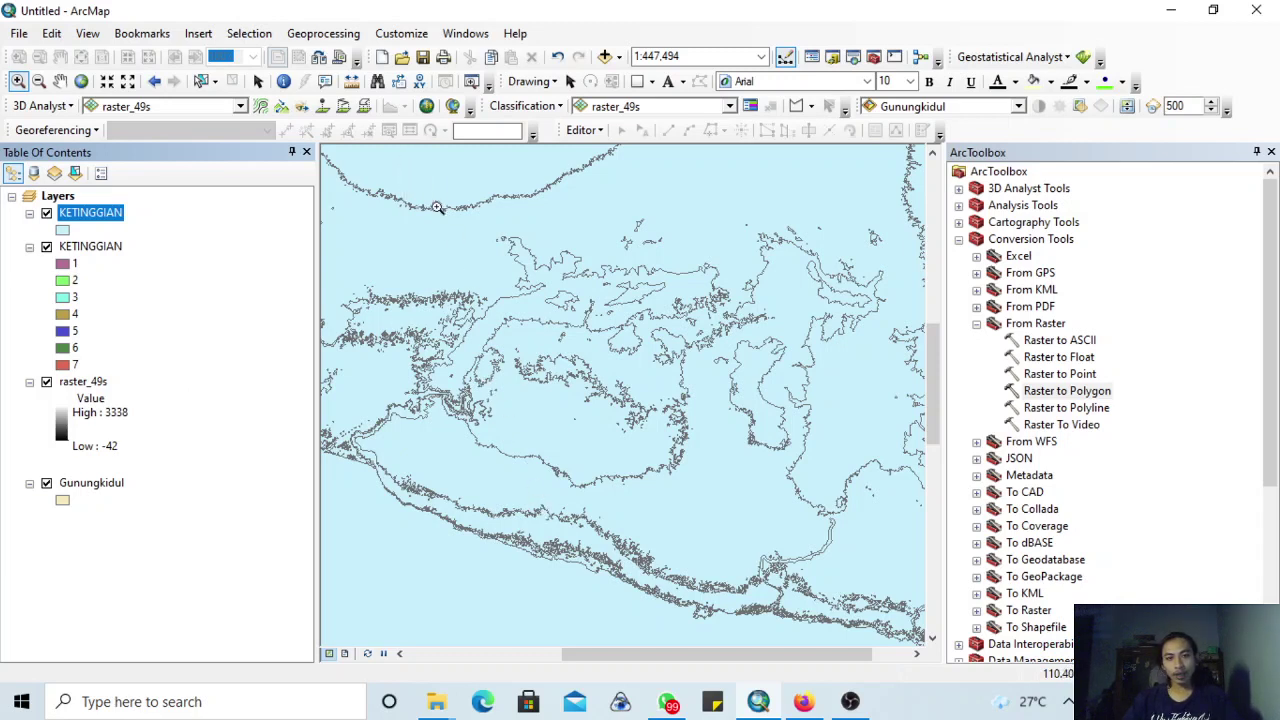
- Examine the converted KETINGGIAN polygons across the whole raster extent and around the southern coast
drag(403, 166, 925, 640)
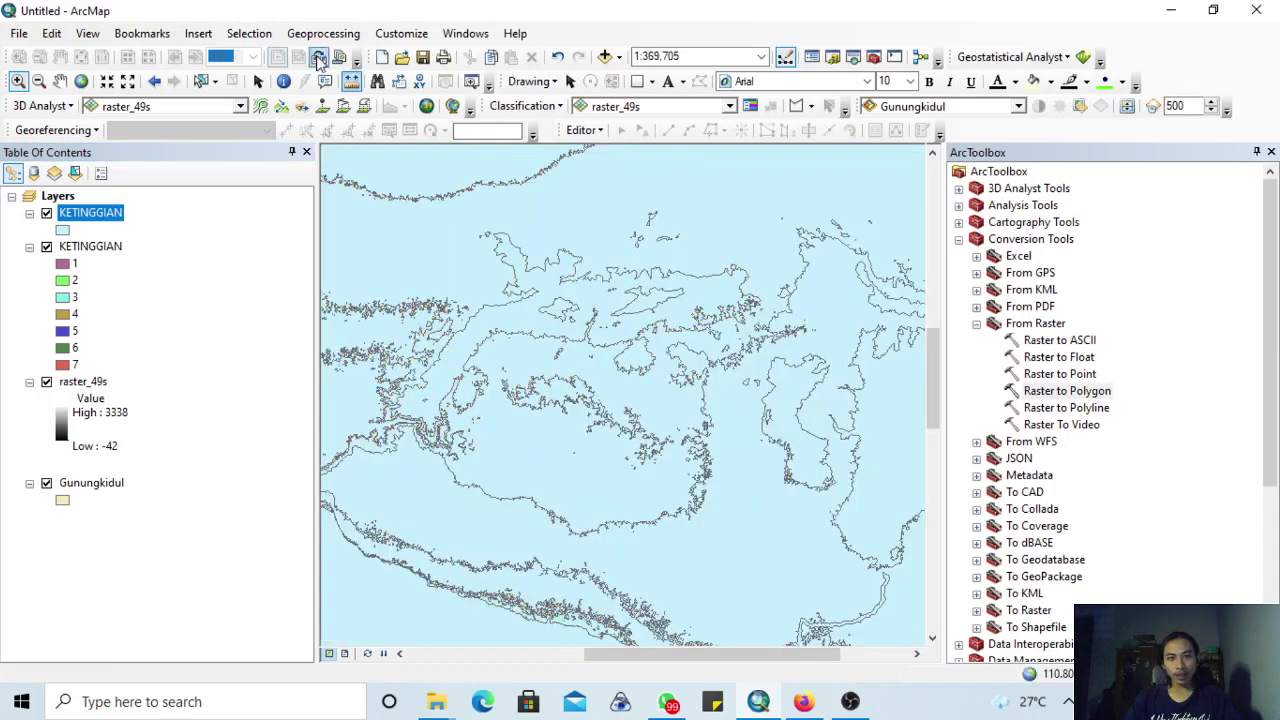
click(38, 81)
drag(447, 236, 808, 570)
drag(482, 215, 741, 493)
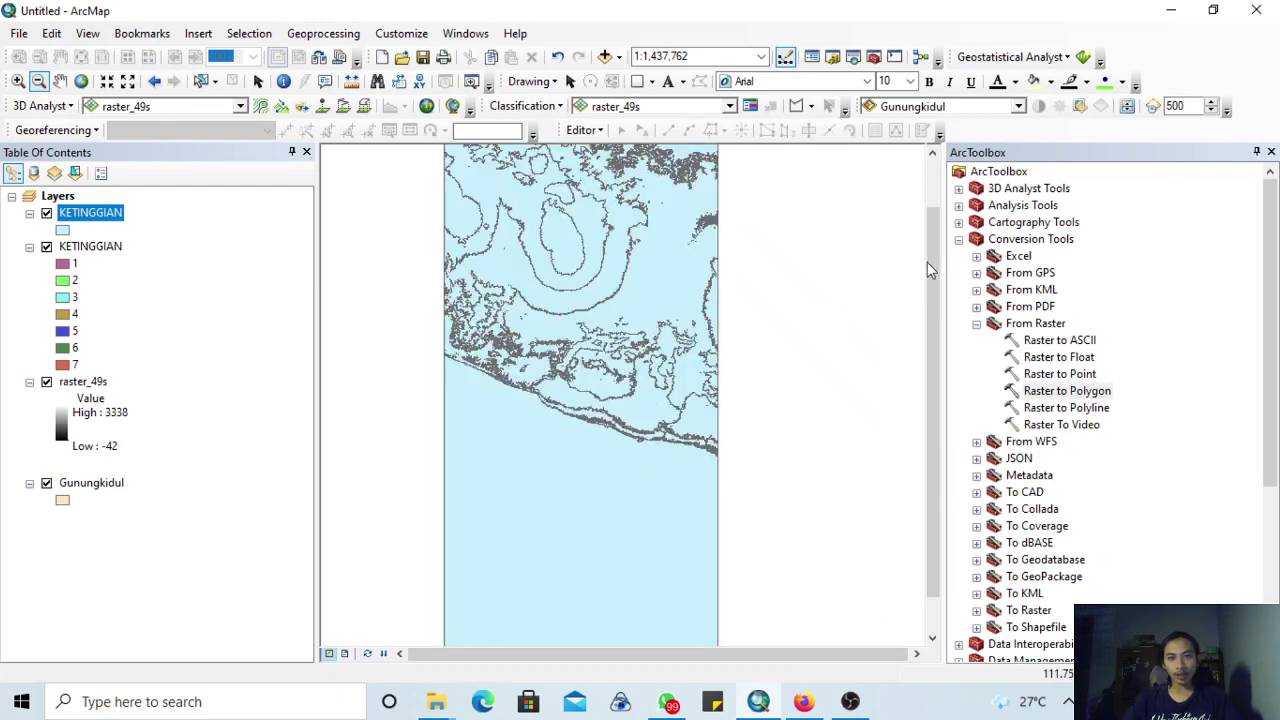
scroll(928, 270, up, 2)
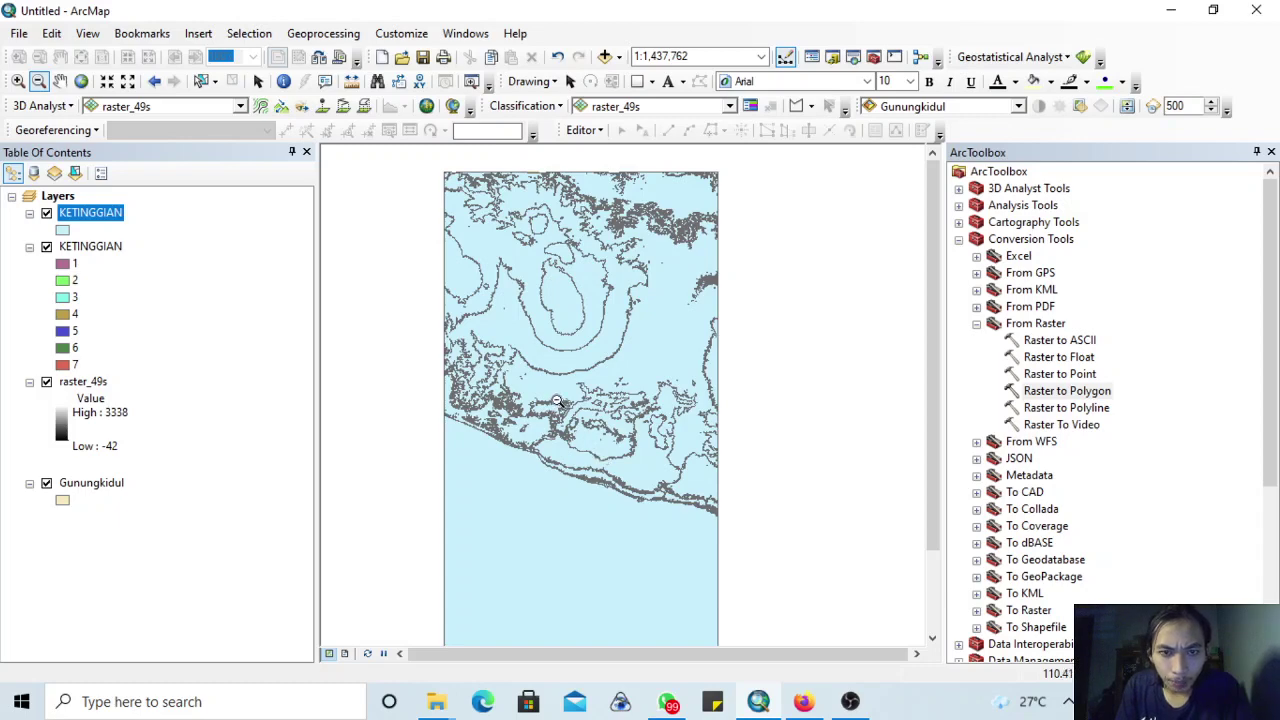
click(18, 82)
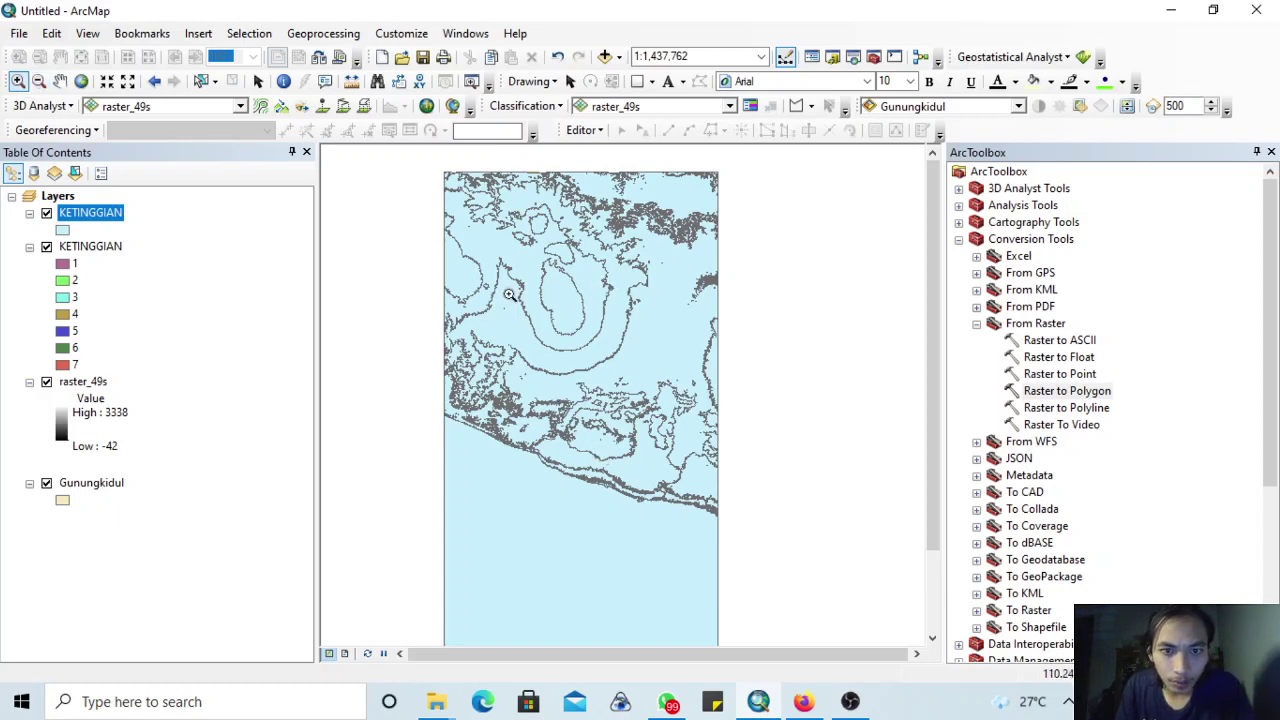
drag(510, 295, 740, 542)
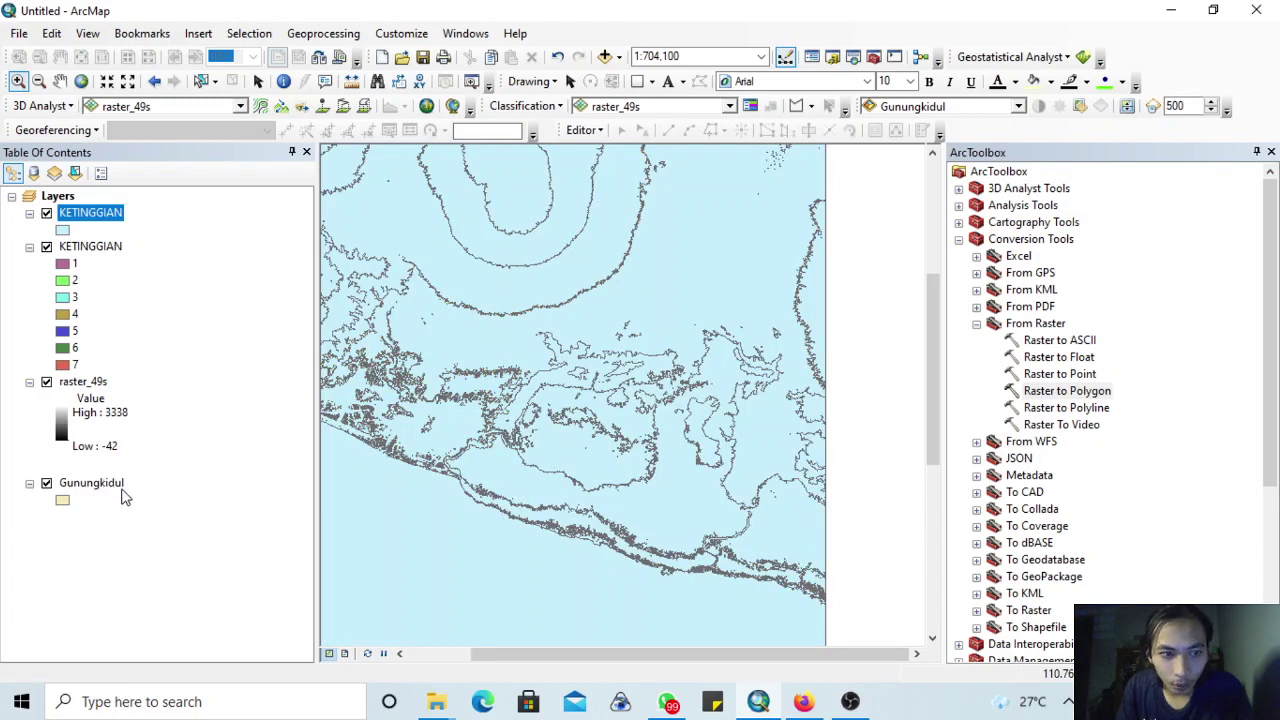
- Start the Clip tool with the KETINGGIAN polygons as input features and Gunungkidul as clip features
click(352, 36)
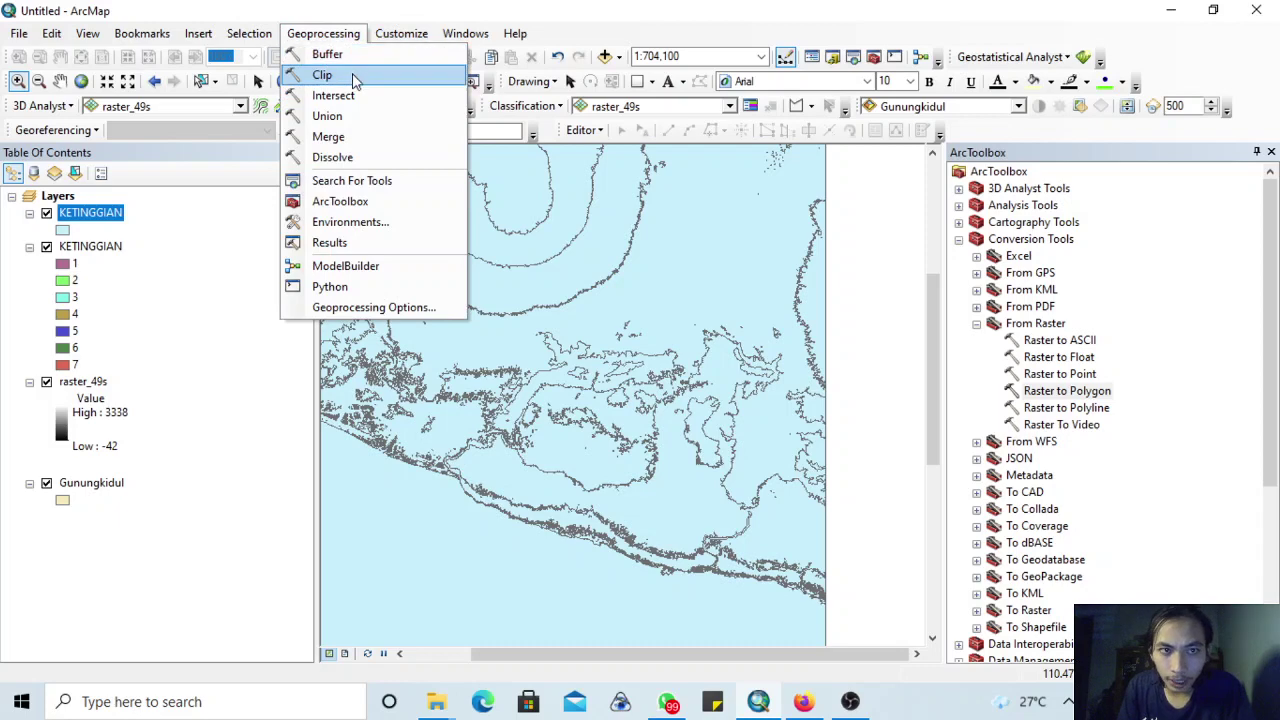
click(352, 78)
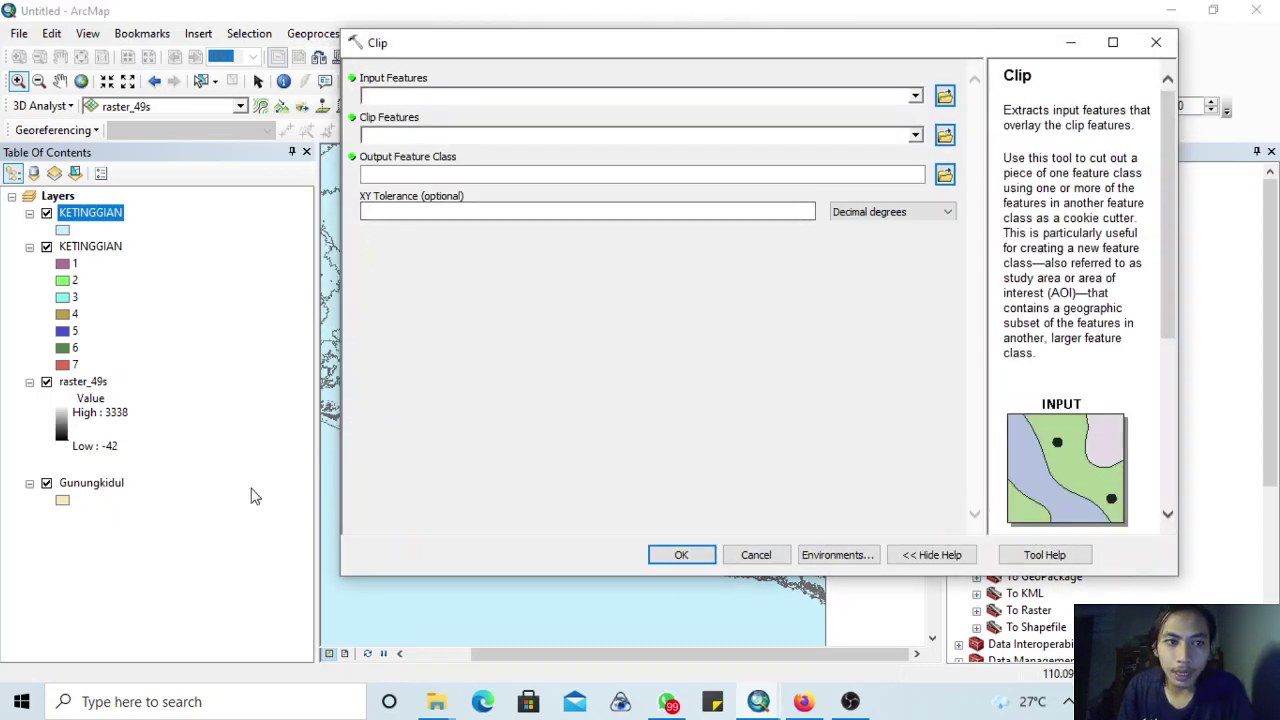
drag(97, 215, 388, 98)
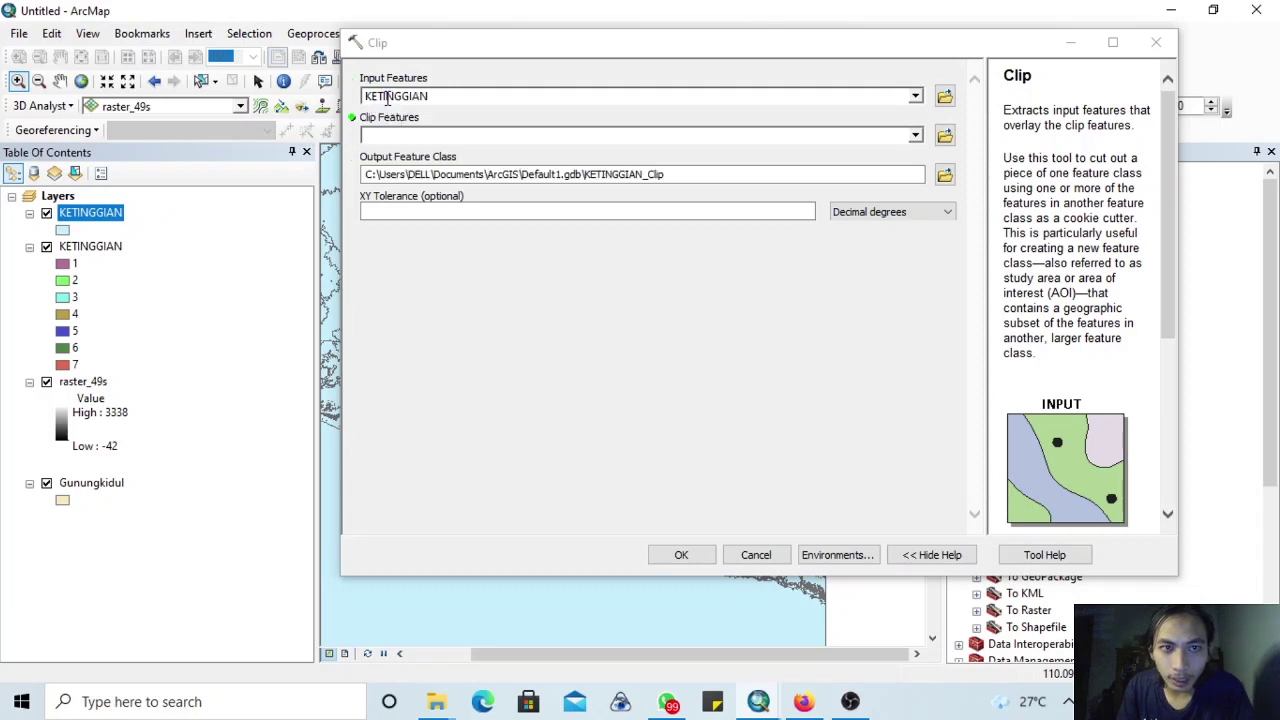
drag(96, 484, 412, 136)
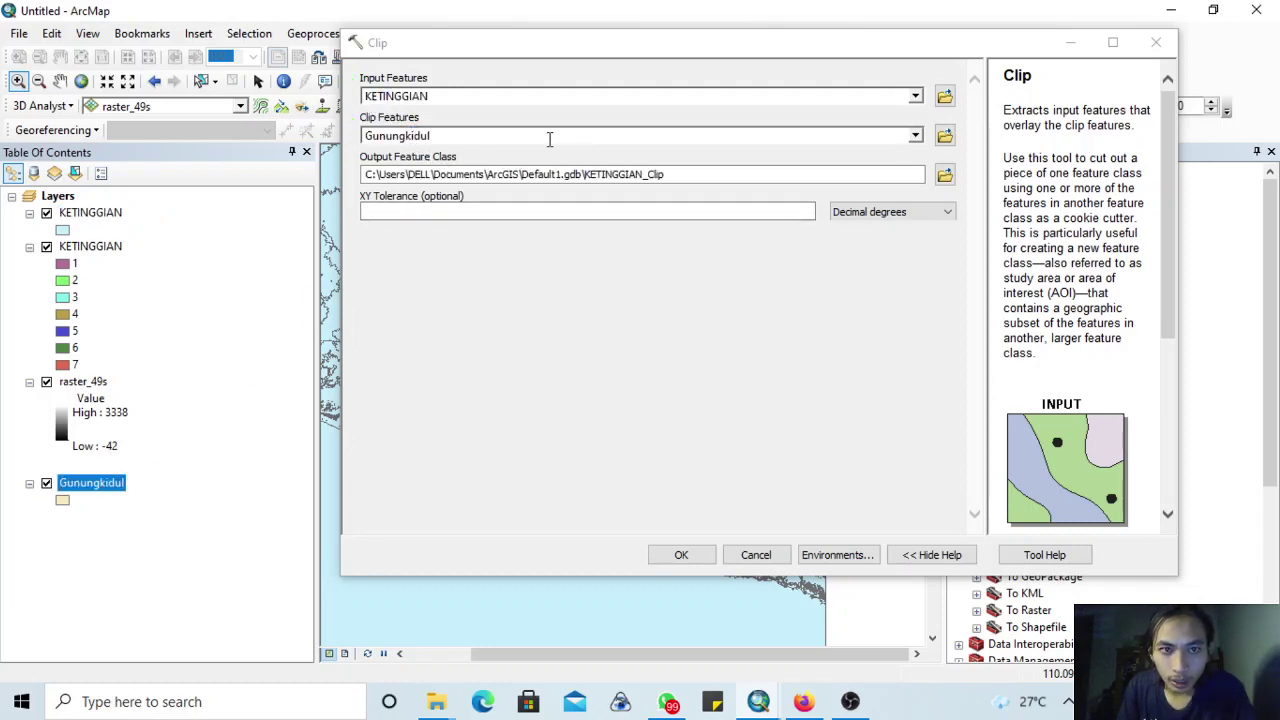
- Save the clip output as KETINGGIAN_GUNUNGKIDUL in the PETA KETINGGIAN GUNUNGKIDUL folder and run the clip
click(945, 174)
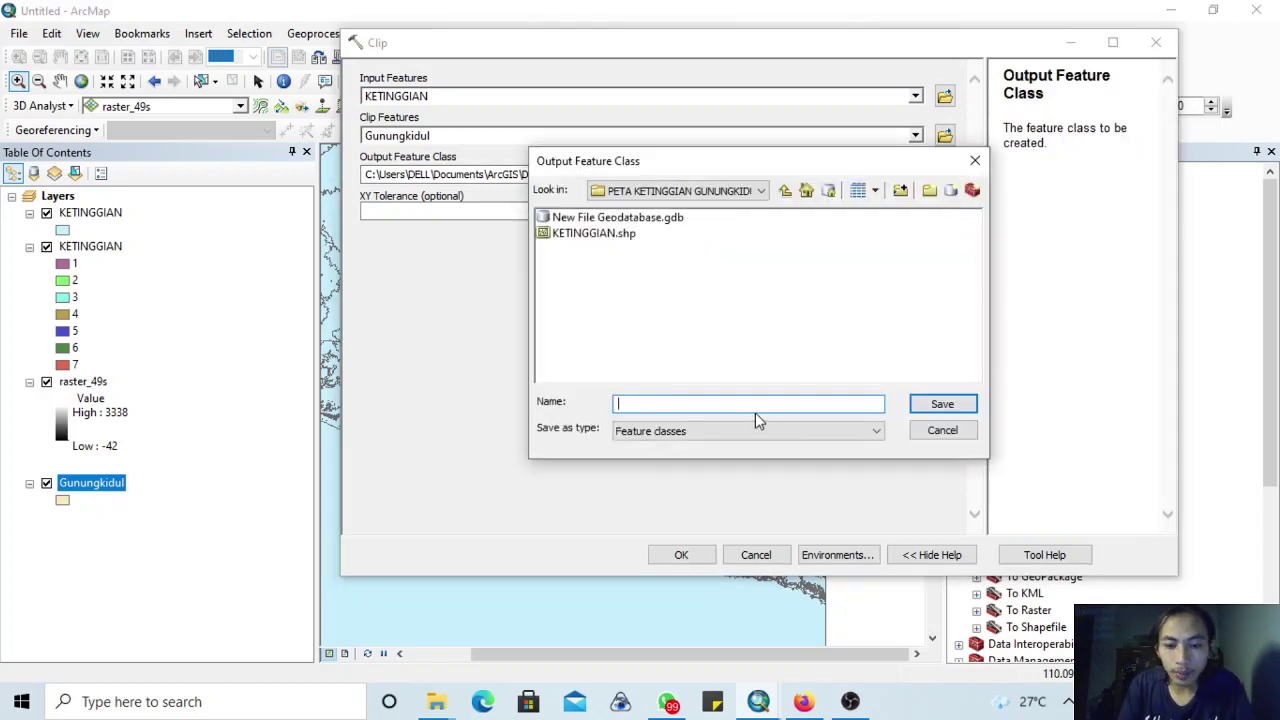
text(KETINGGIAN_GUNUN)
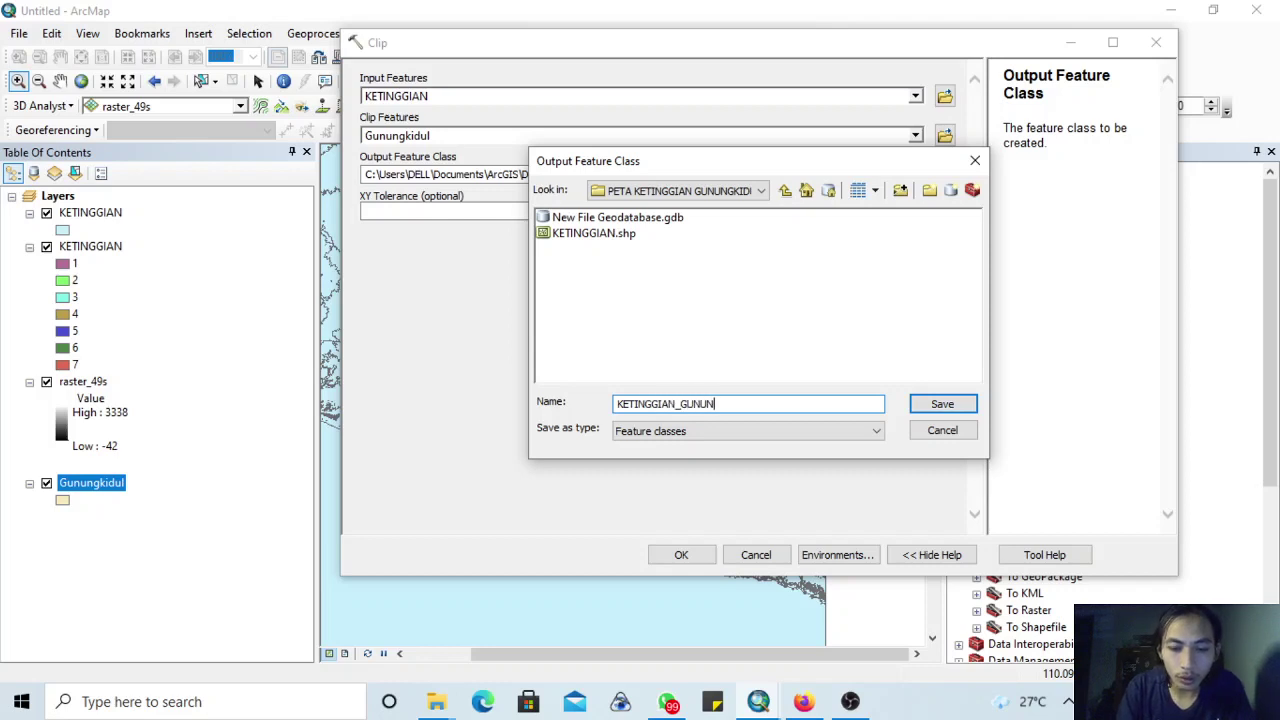
text(GKIDUL)
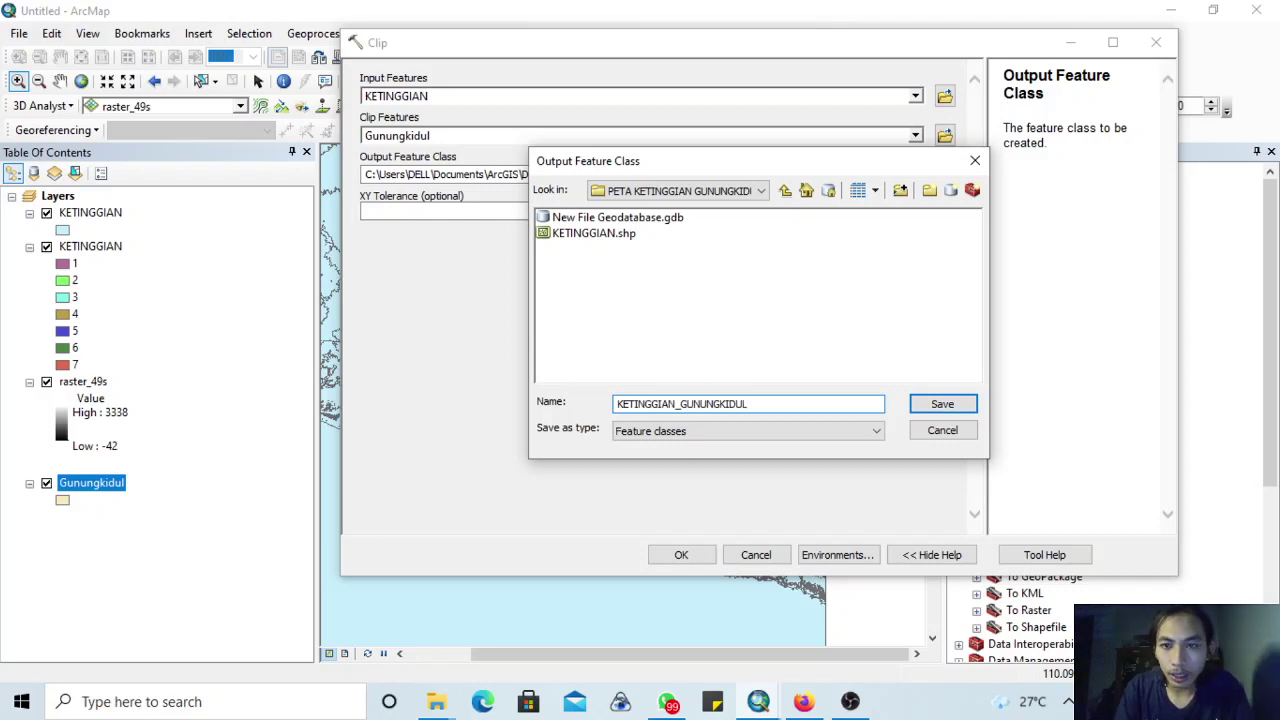
key(Return)
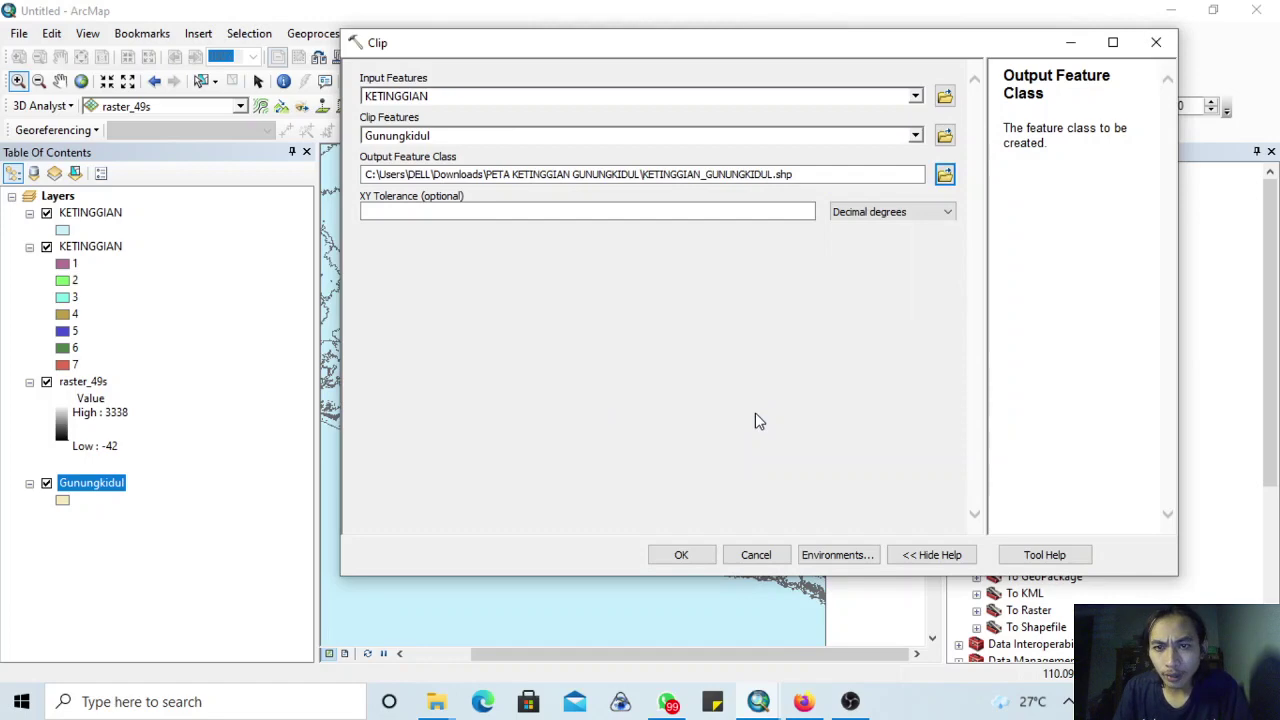
click(676, 556)
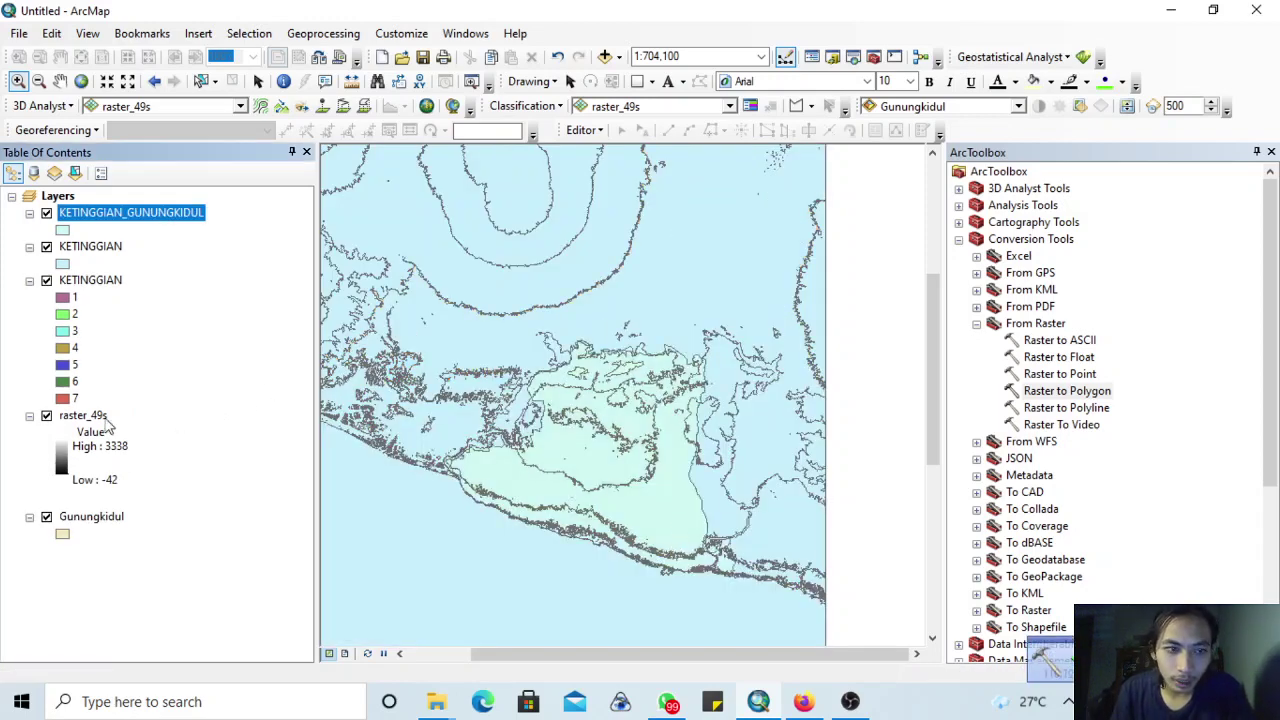
- Hide both KETINGGIAN layers, raster_49s and Gunungkidul so only the clipped KETINGGIAN_GUNUNGKIDUL polygons fill the map view
click(46, 247)
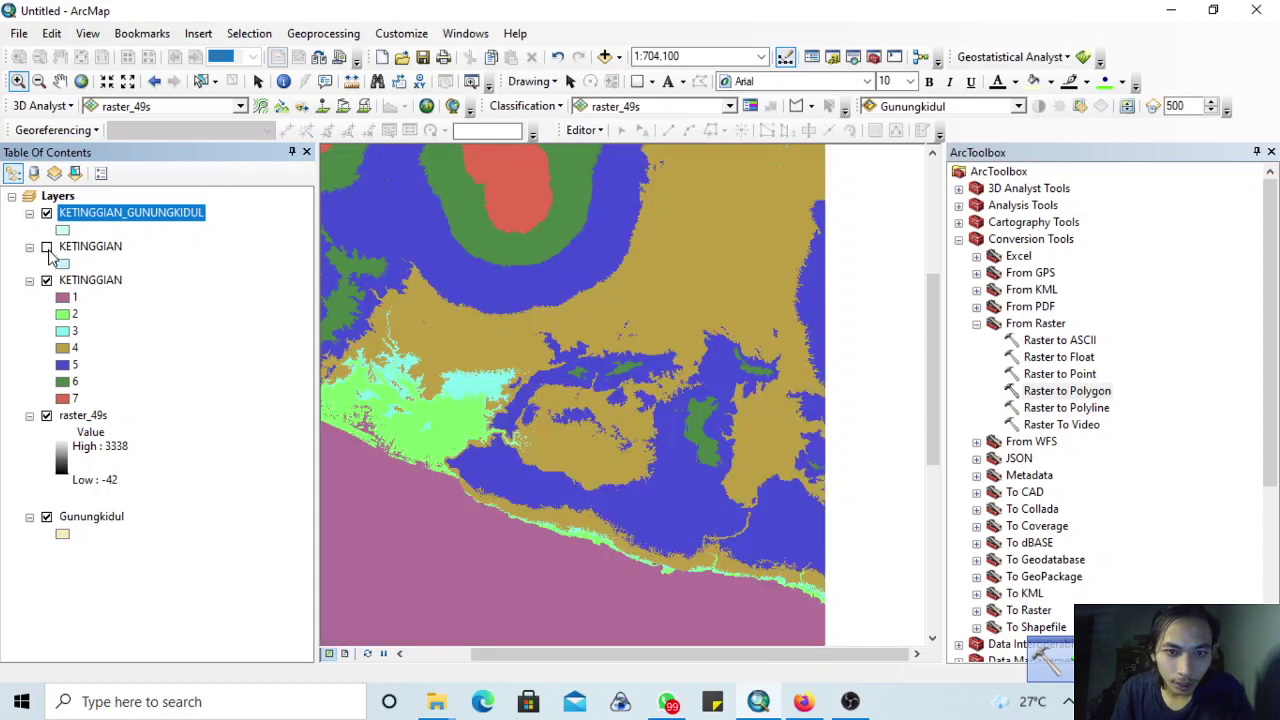
click(46, 281)
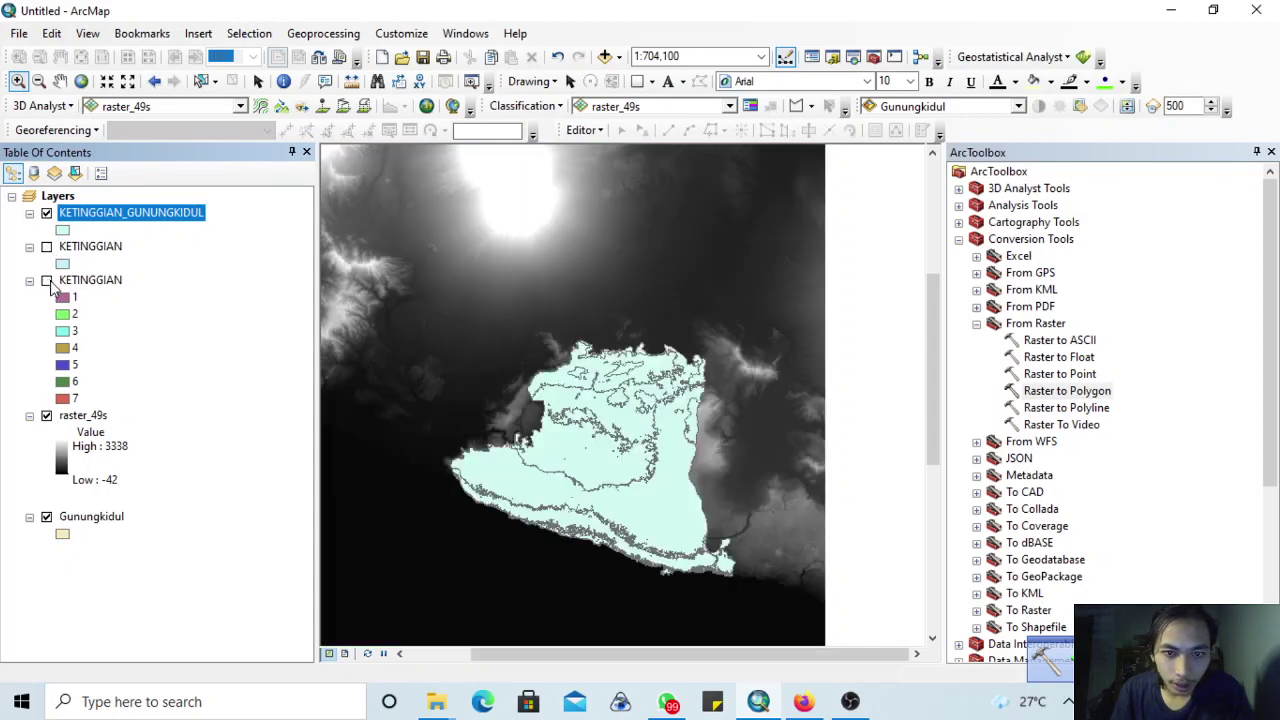
click(50, 522)
click(47, 518)
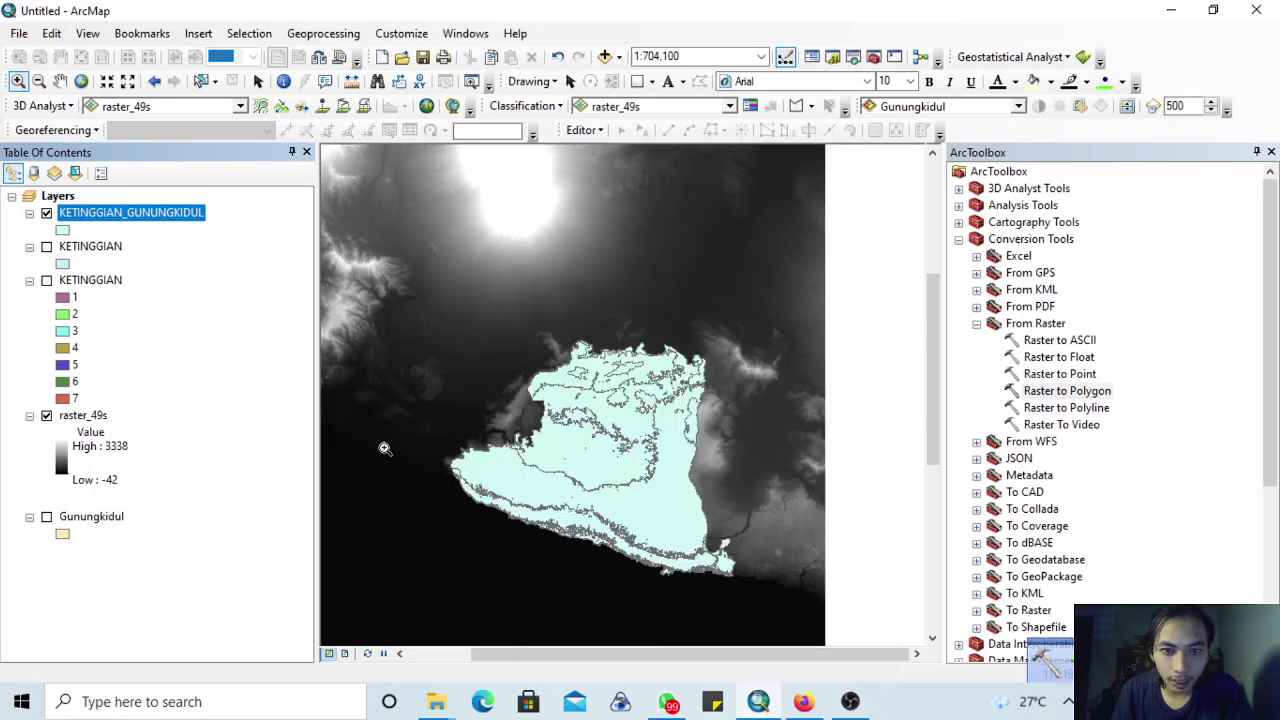
click(46, 415)
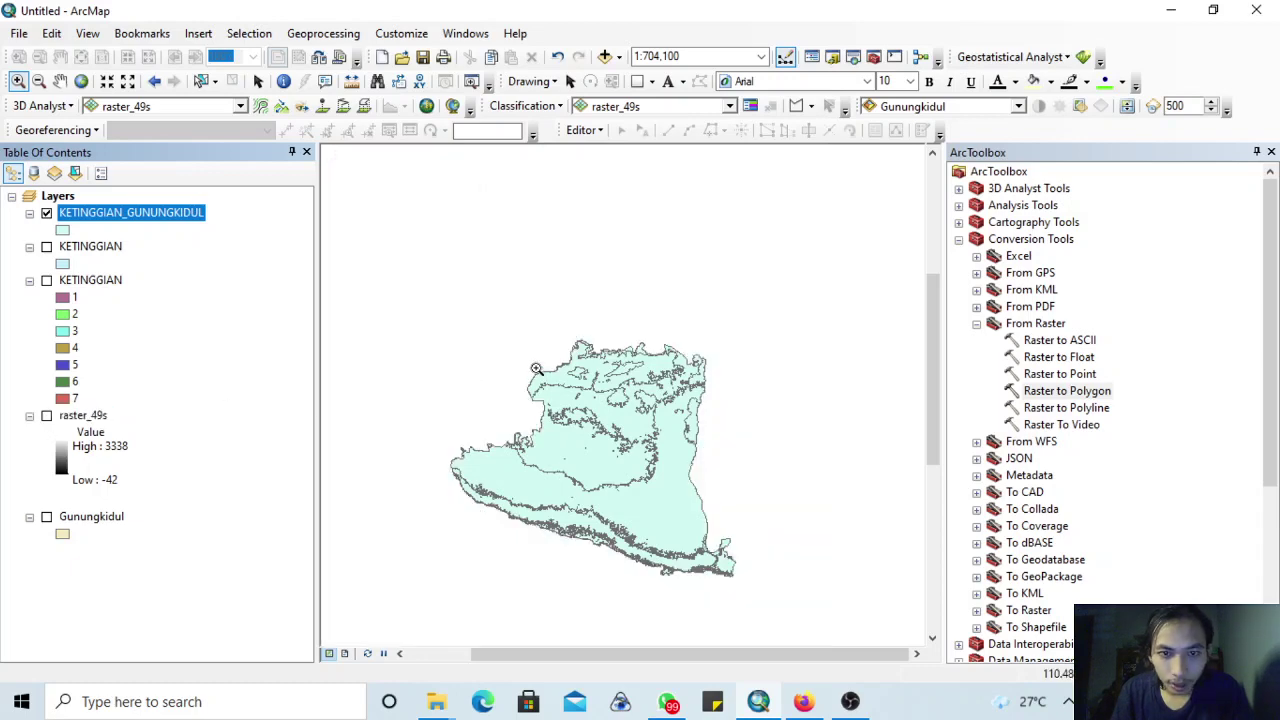
drag(416, 278, 590, 496)
drag(750, 637, 762, 628)
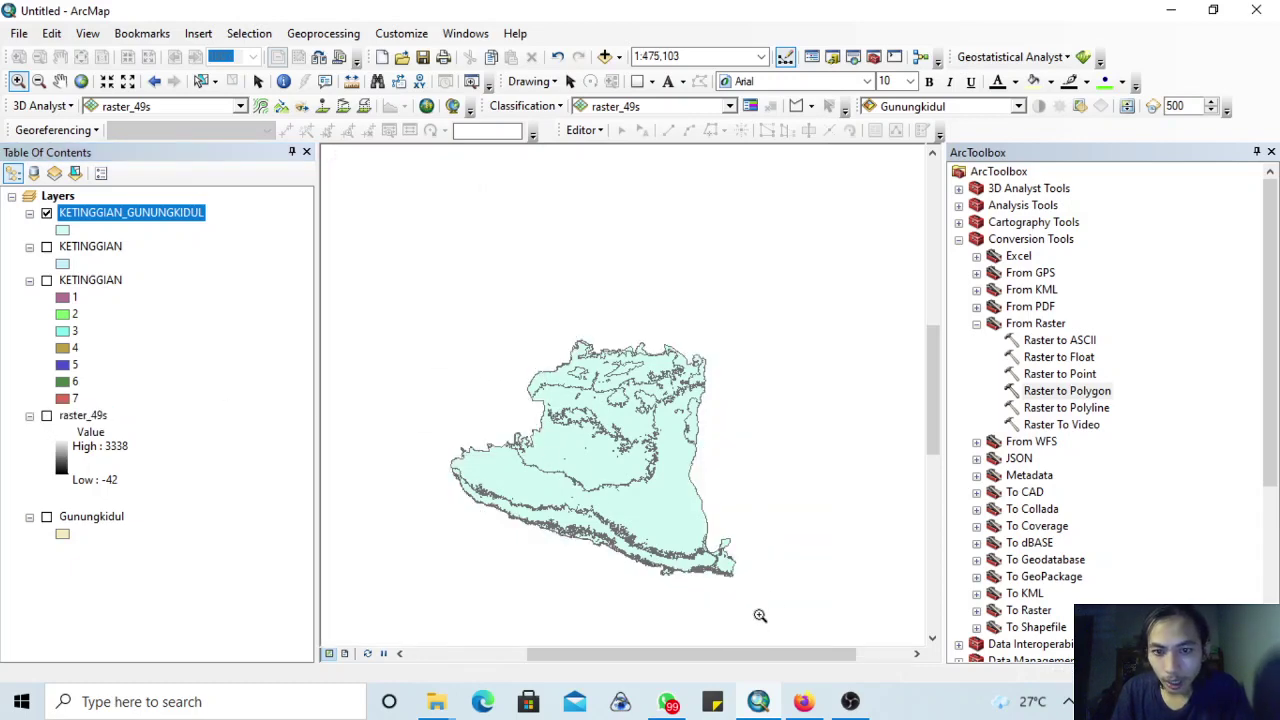
drag(401, 209, 918, 540)
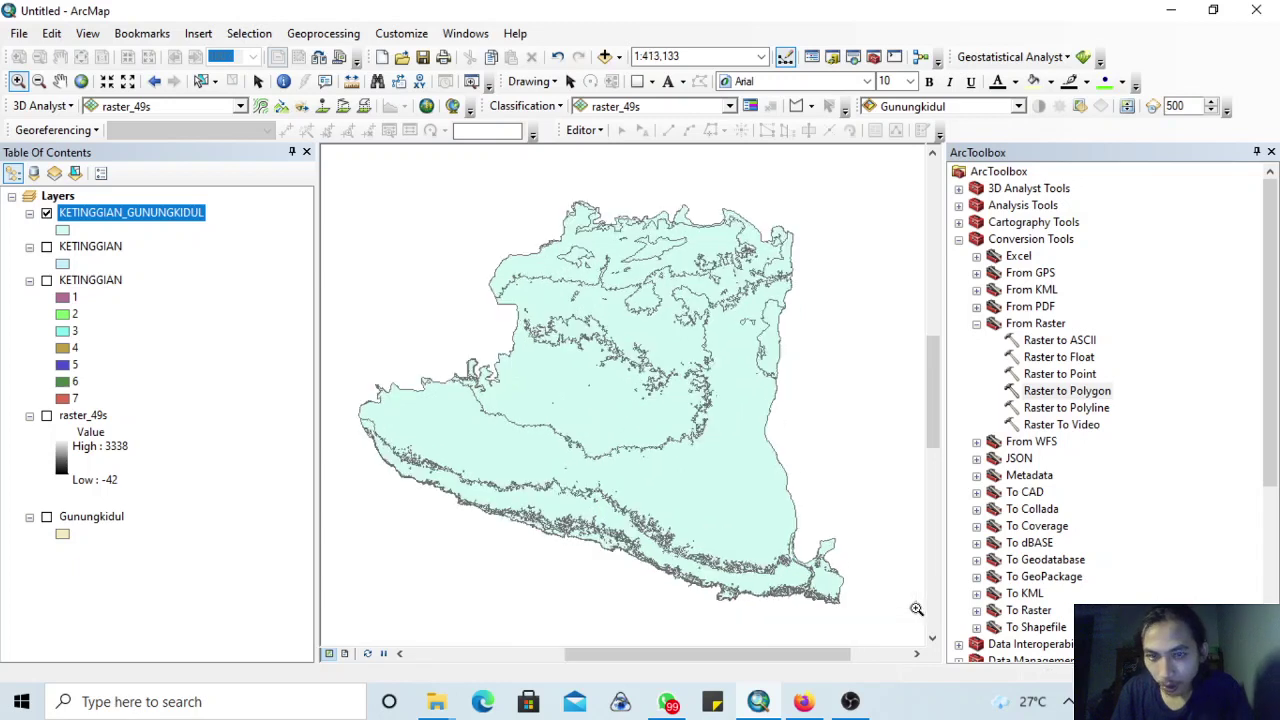
- Set the KETINGGIAN_GUNUNGKIDUL layer's symbology to unique-value categories based on the gridcode field
right_click(148, 212)
click(208, 600)
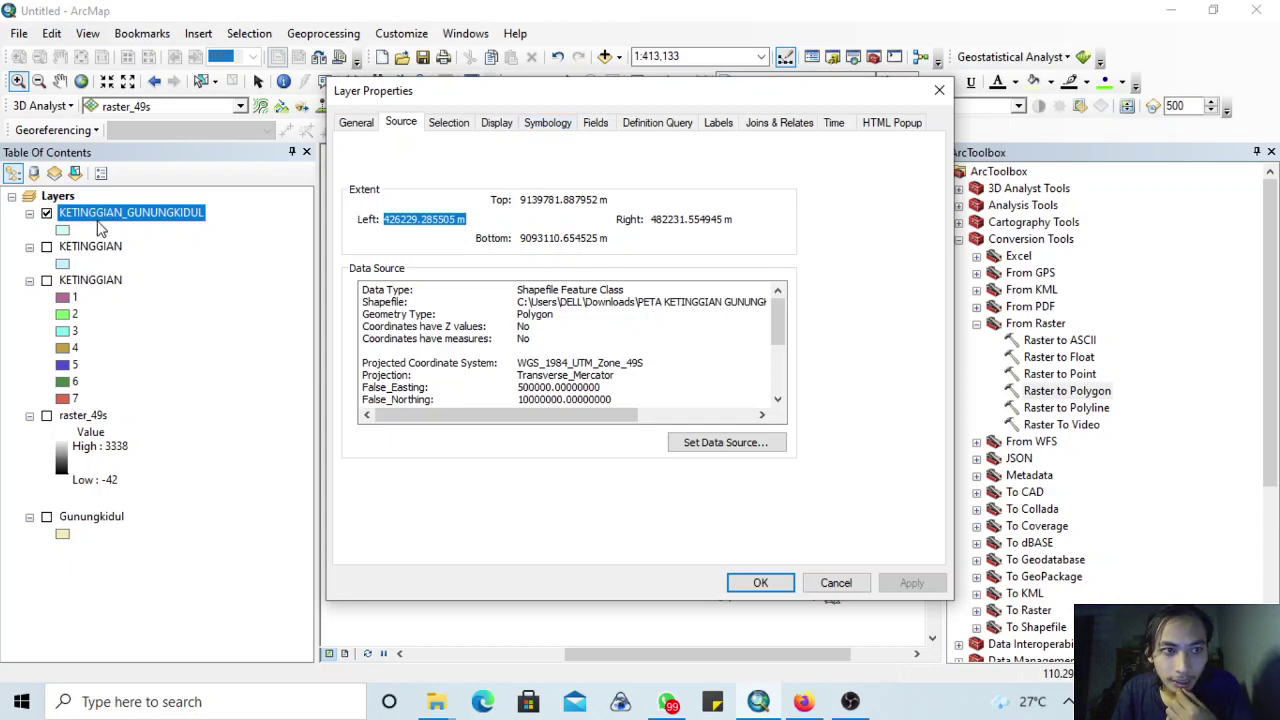
click(558, 130)
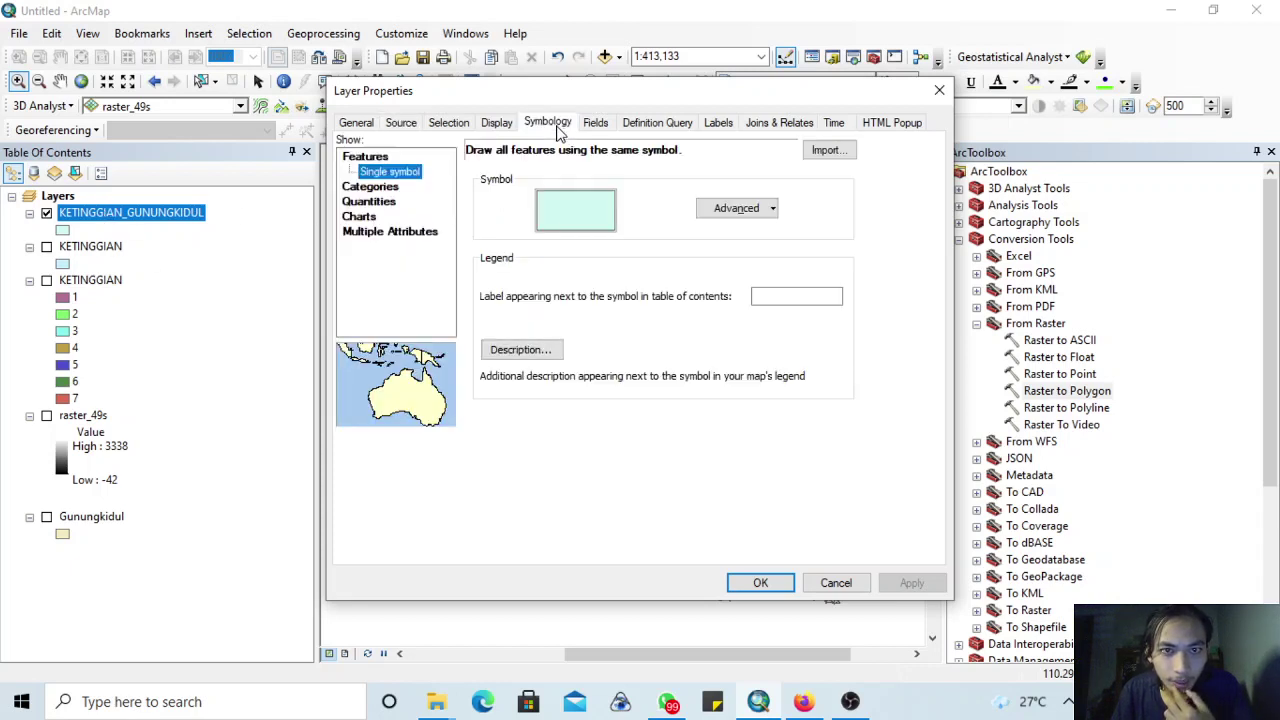
click(385, 187)
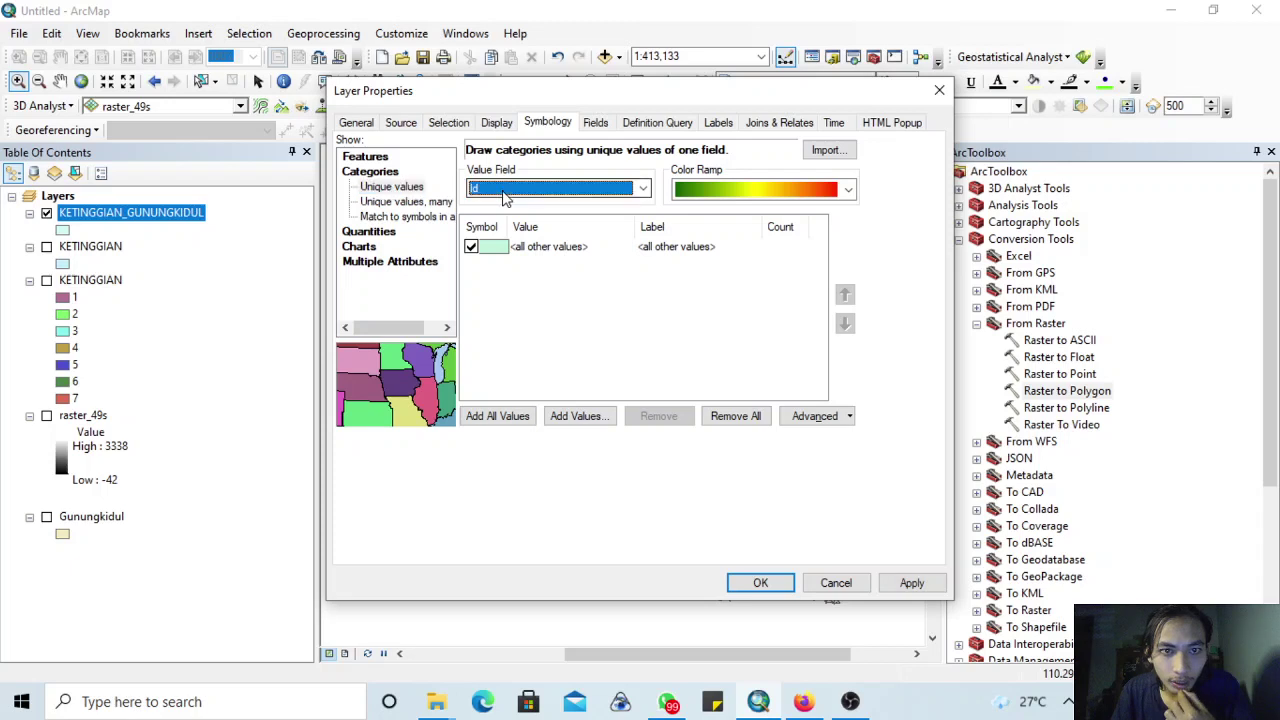
click(508, 189)
click(505, 217)
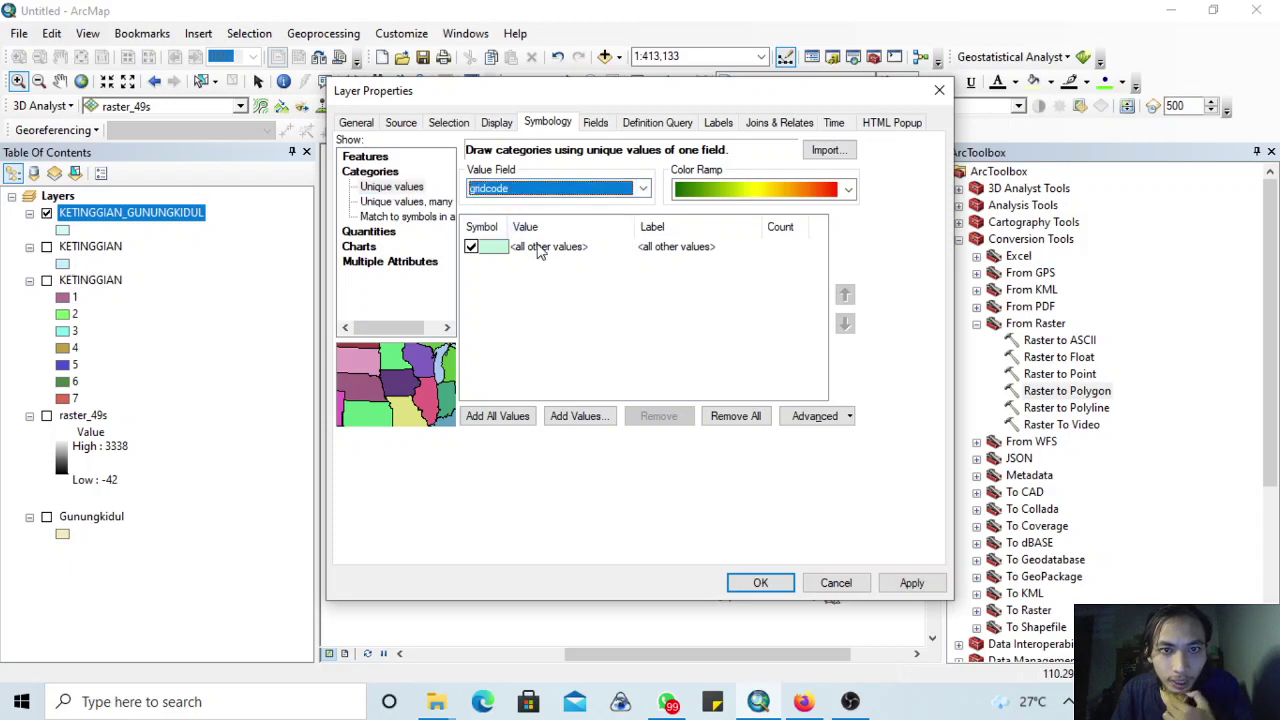
- Add all gridcode values to the symbology and colour classes 1 to 6 in order with the green-yellow-red ramp
click(699, 190)
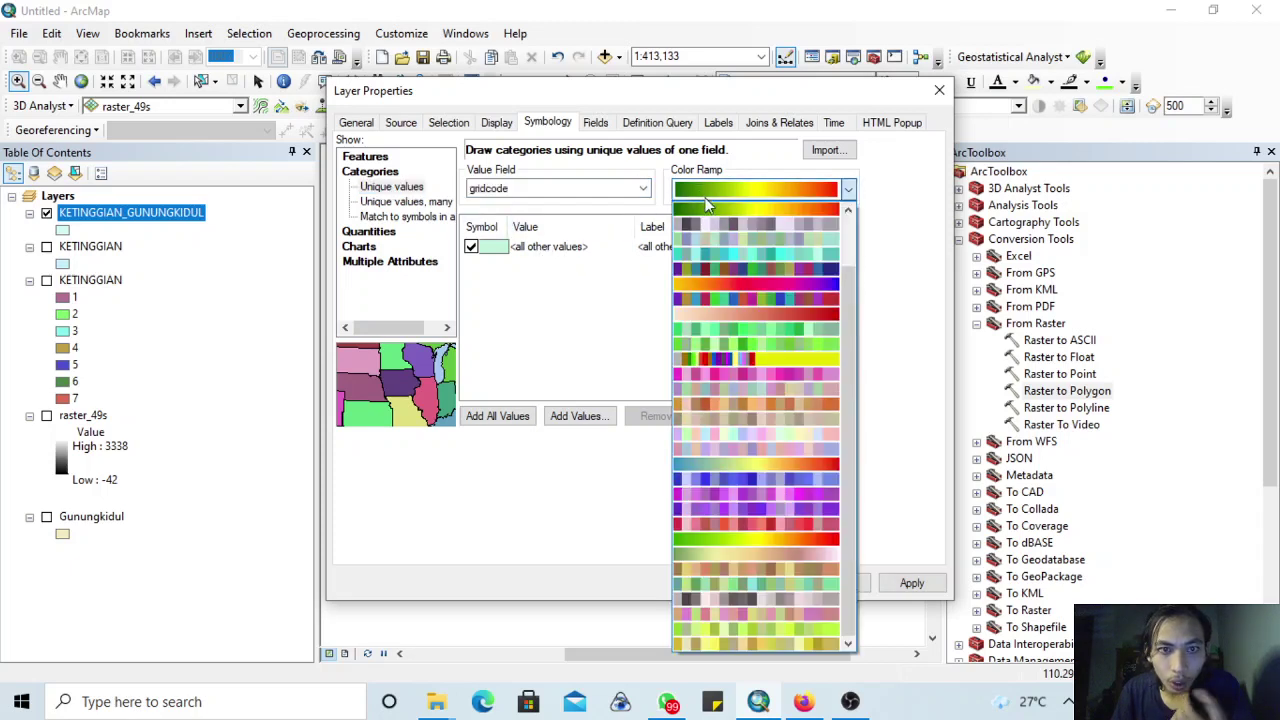
scroll(795, 265, up, 2)
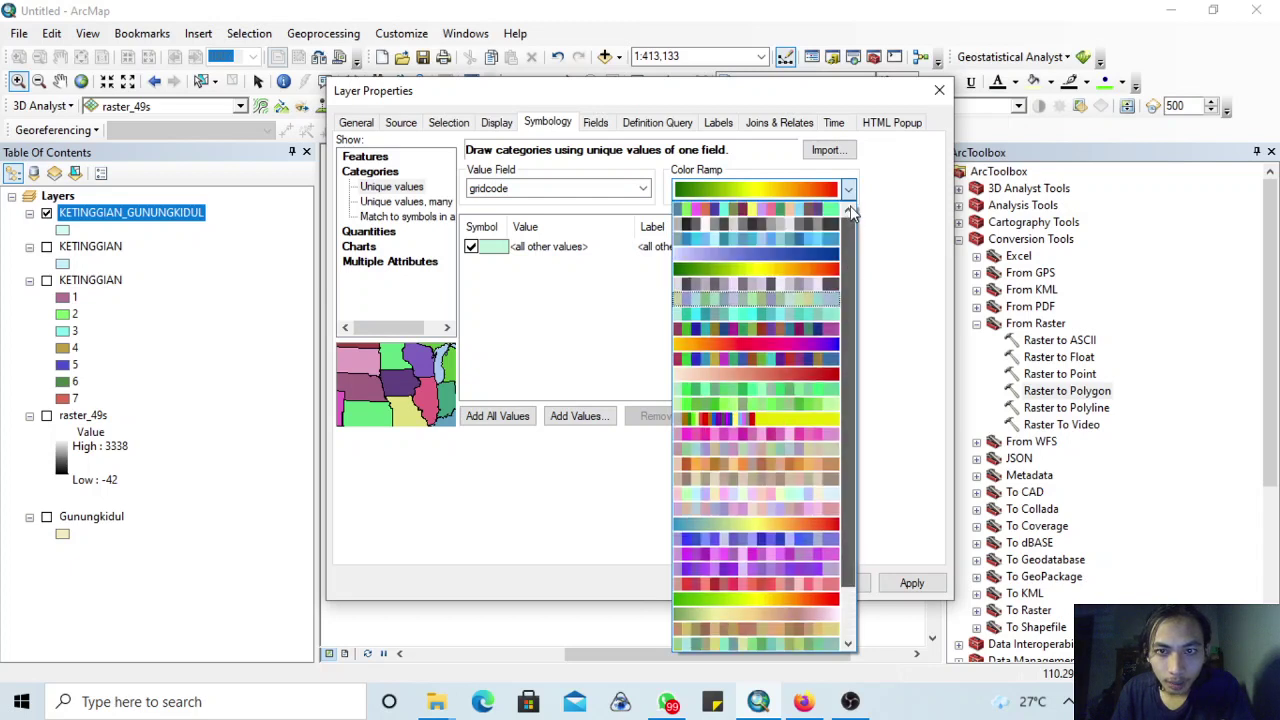
click(792, 265)
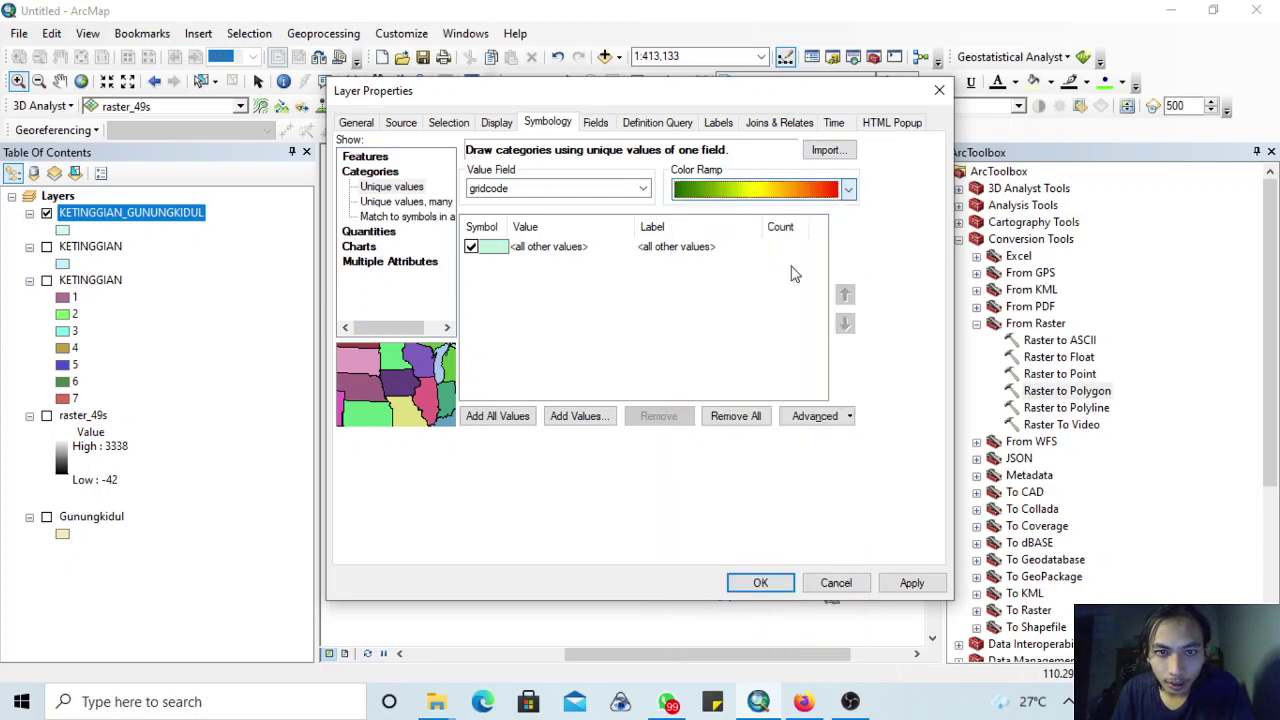
click(510, 415)
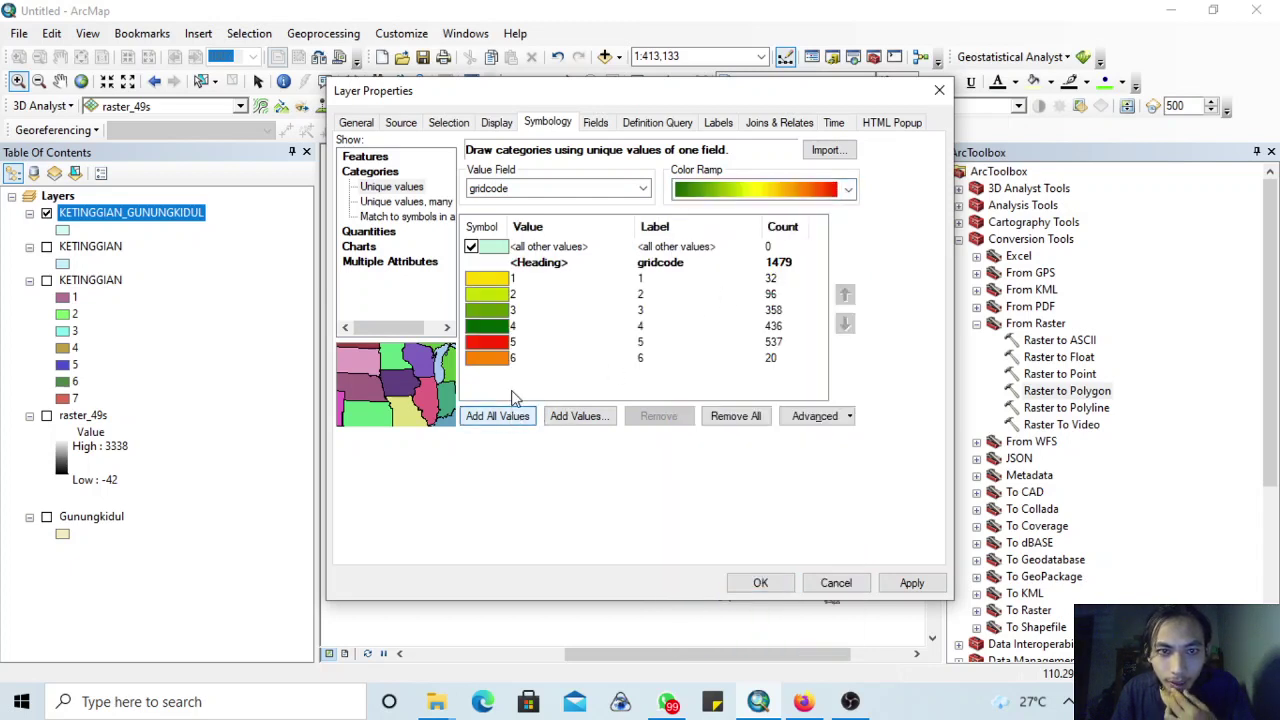
click(752, 192)
click(765, 210)
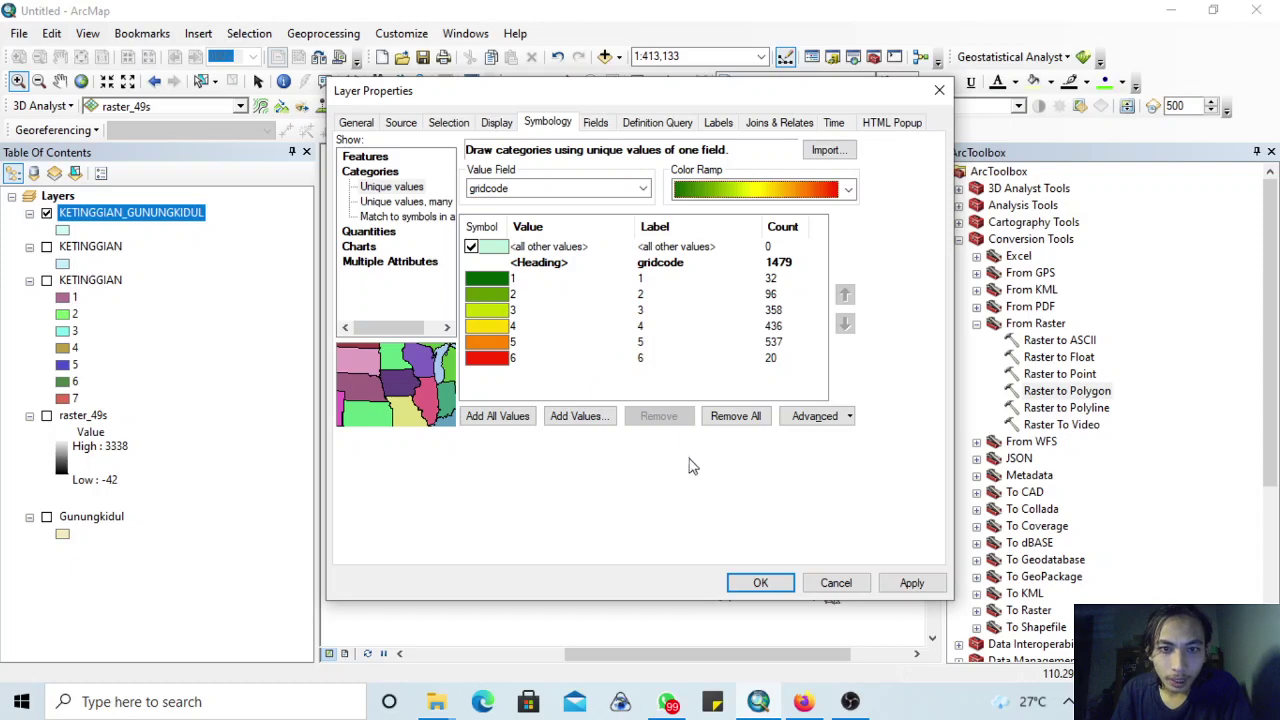
click(762, 583)
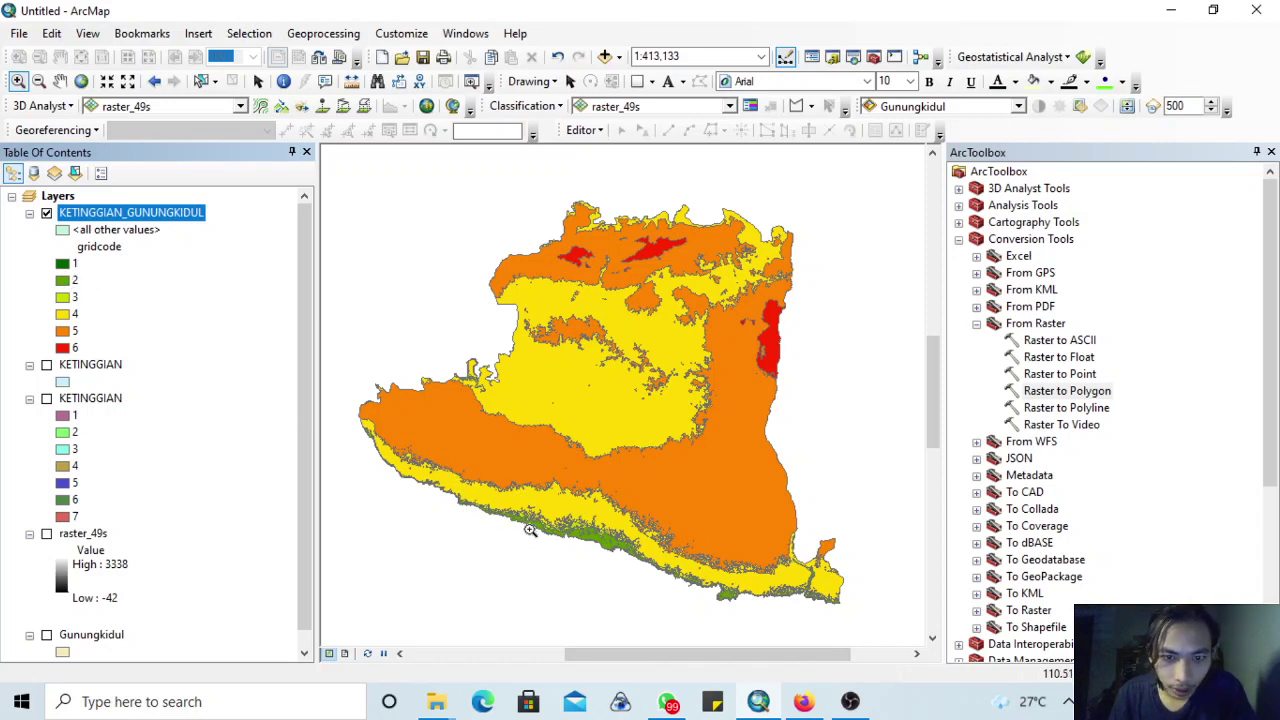
- Examine the low elevation classes along Gunungkidul's southern coast at close range, then the whole regency
drag(453, 467, 780, 632)
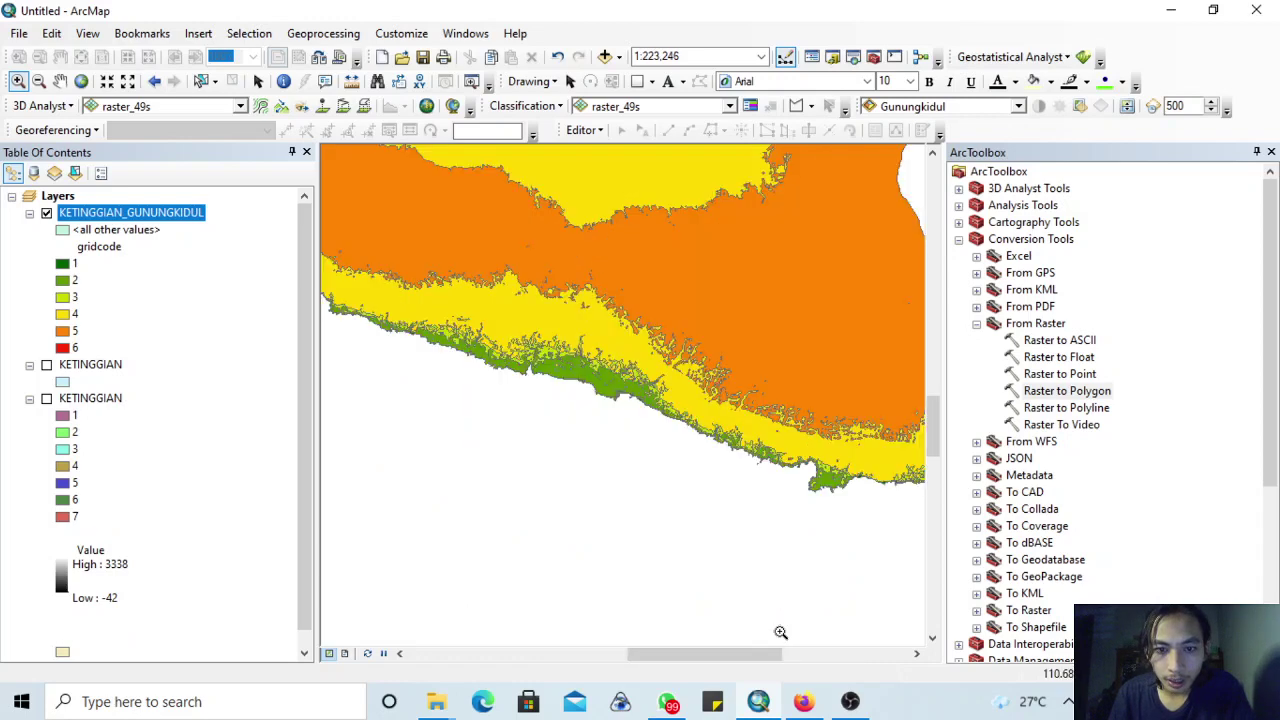
drag(377, 299, 869, 537)
click(702, 393)
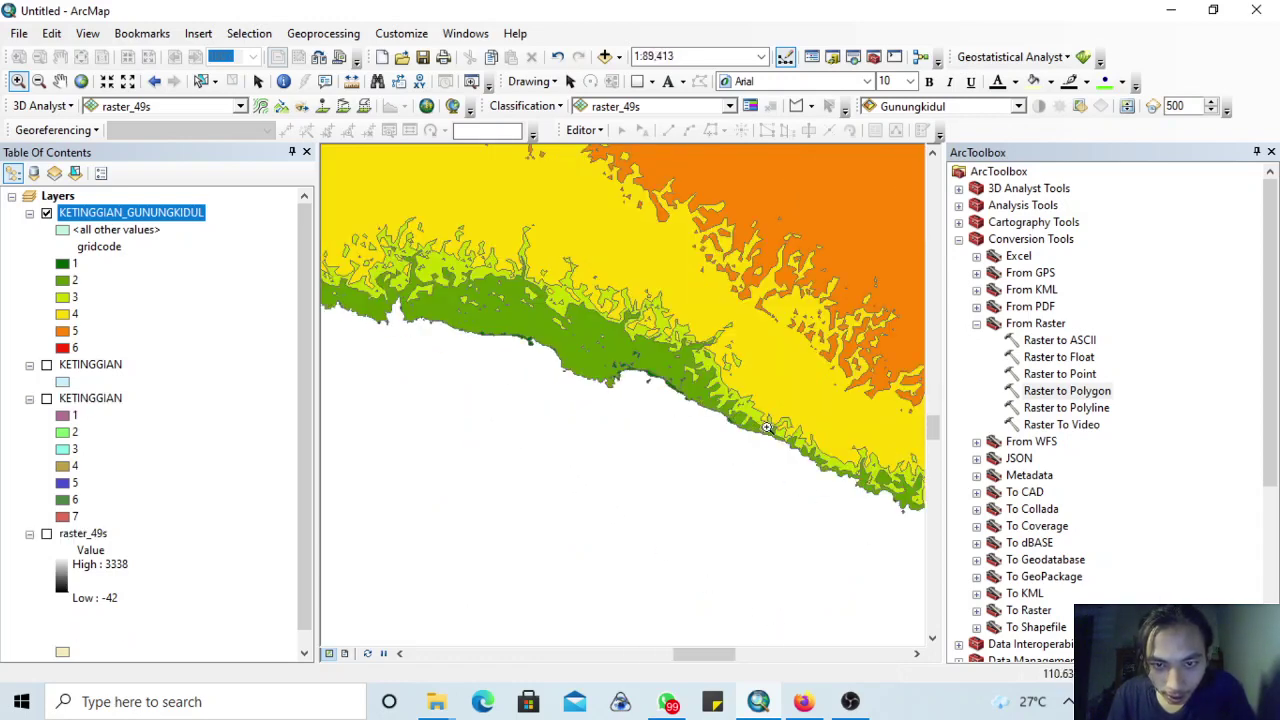
drag(455, 302, 750, 420)
drag(356, 301, 836, 510)
drag(408, 313, 852, 493)
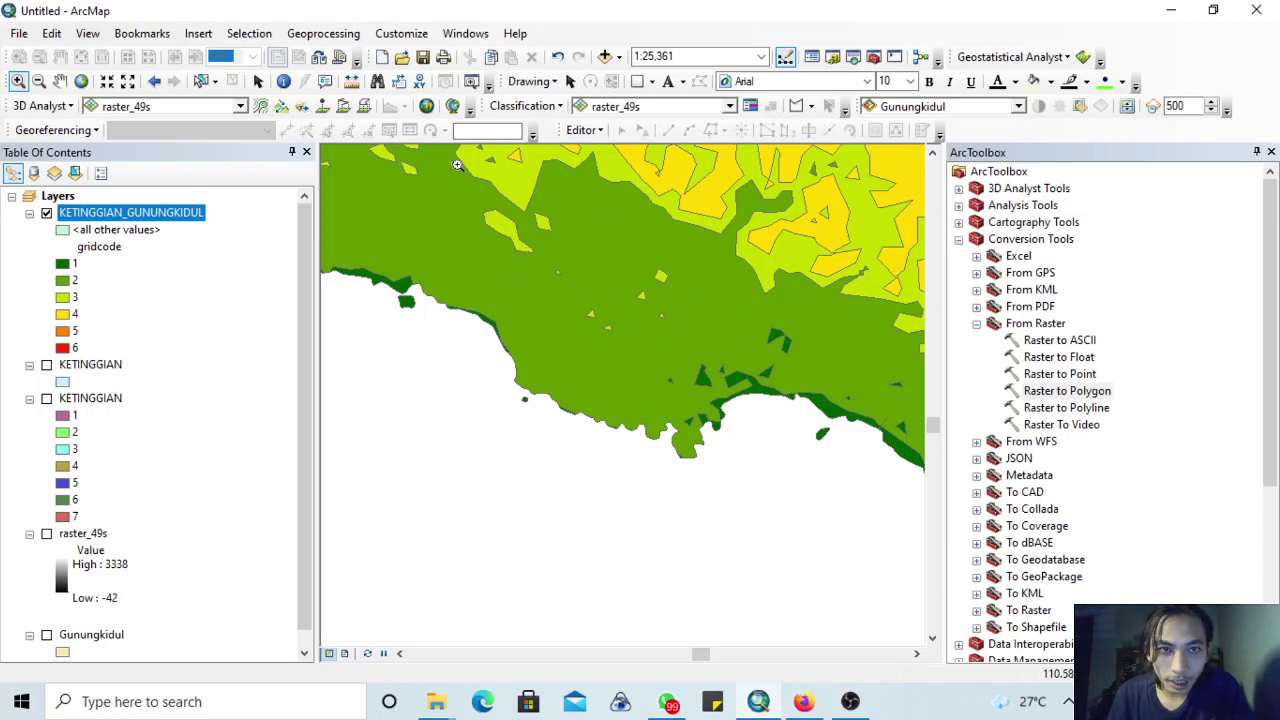
click(39, 82)
drag(580, 252, 941, 495)
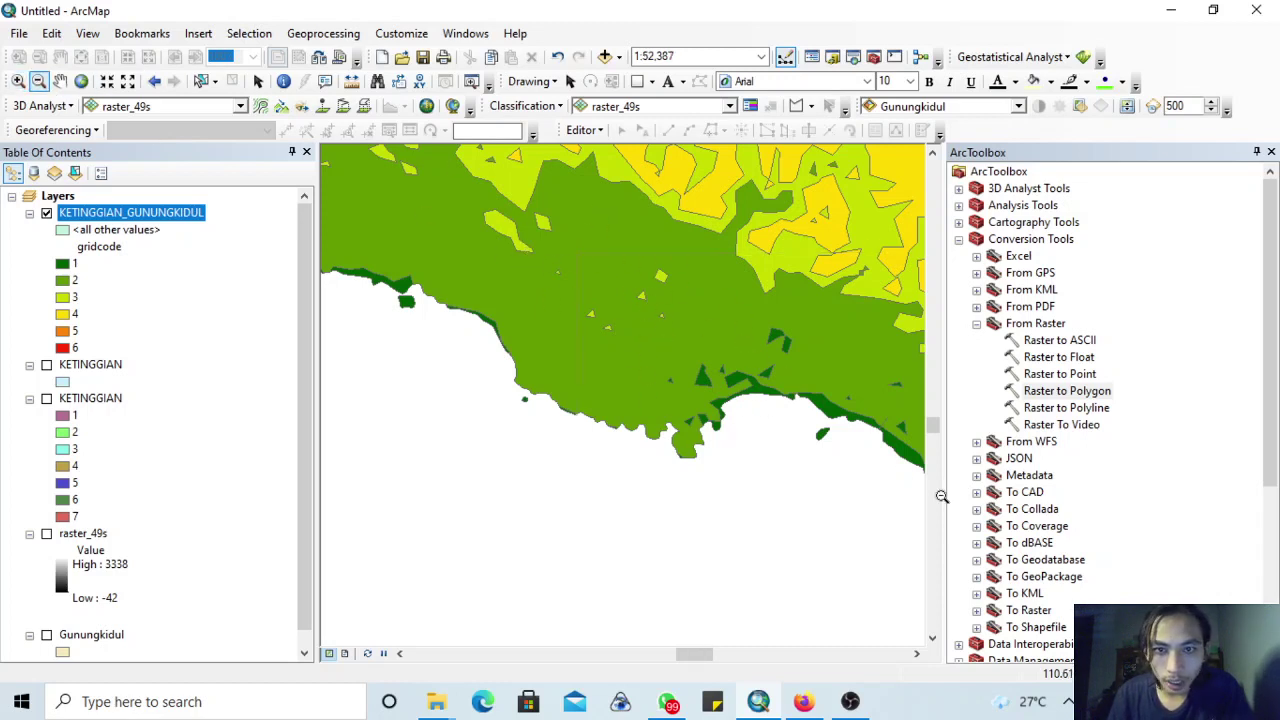
click(737, 409)
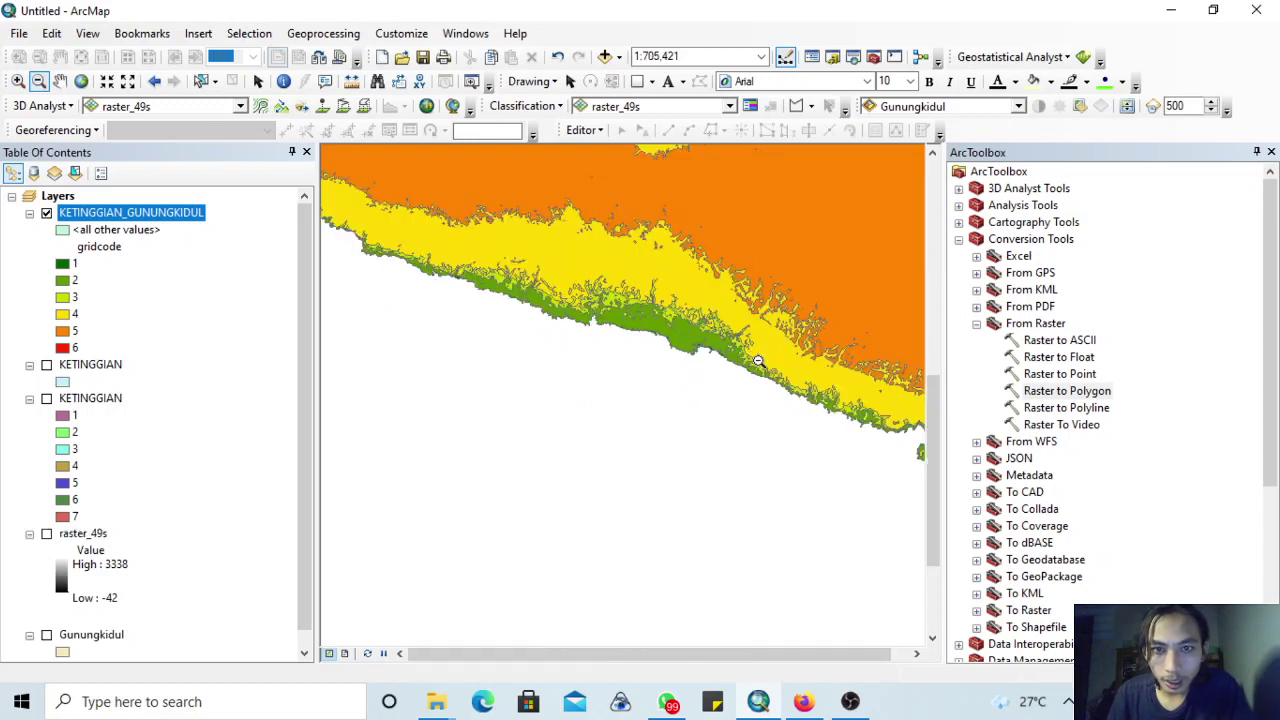
drag(936, 449, 940, 383)
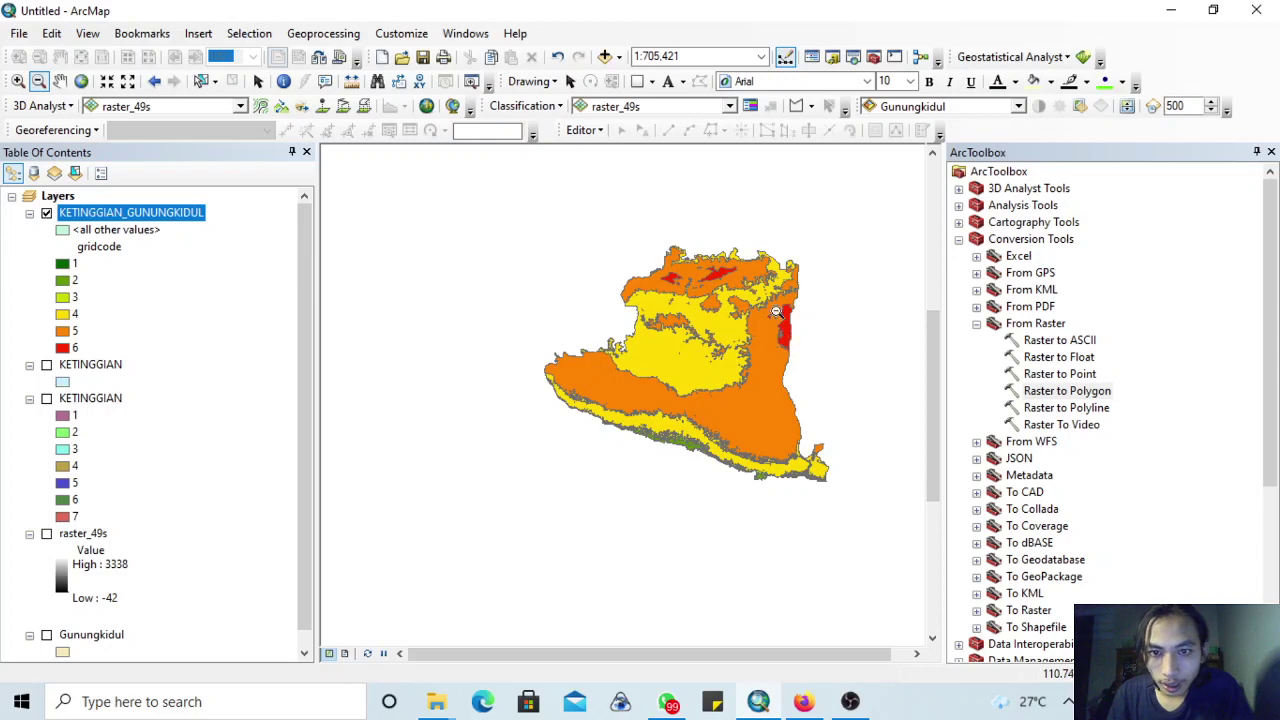
- Examine the elevation classes in the regency's northern highlands, the southeast and the central plain
click(18, 81)
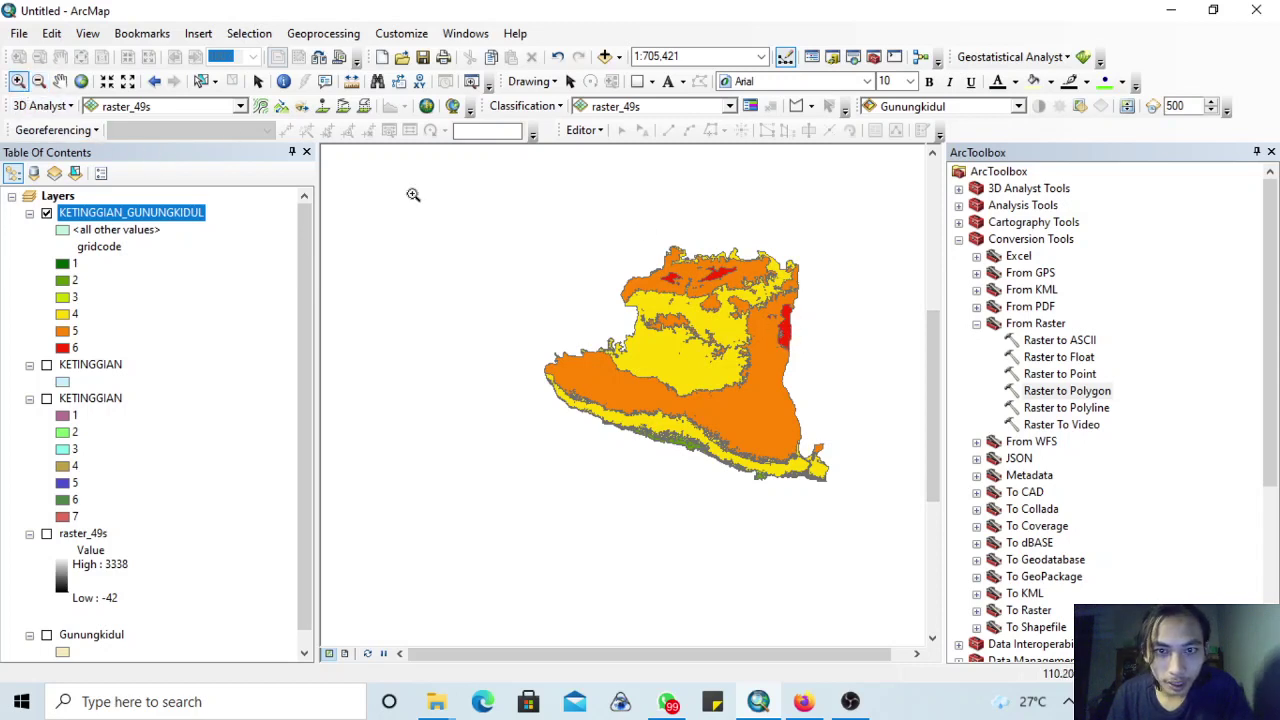
drag(620, 235, 840, 370)
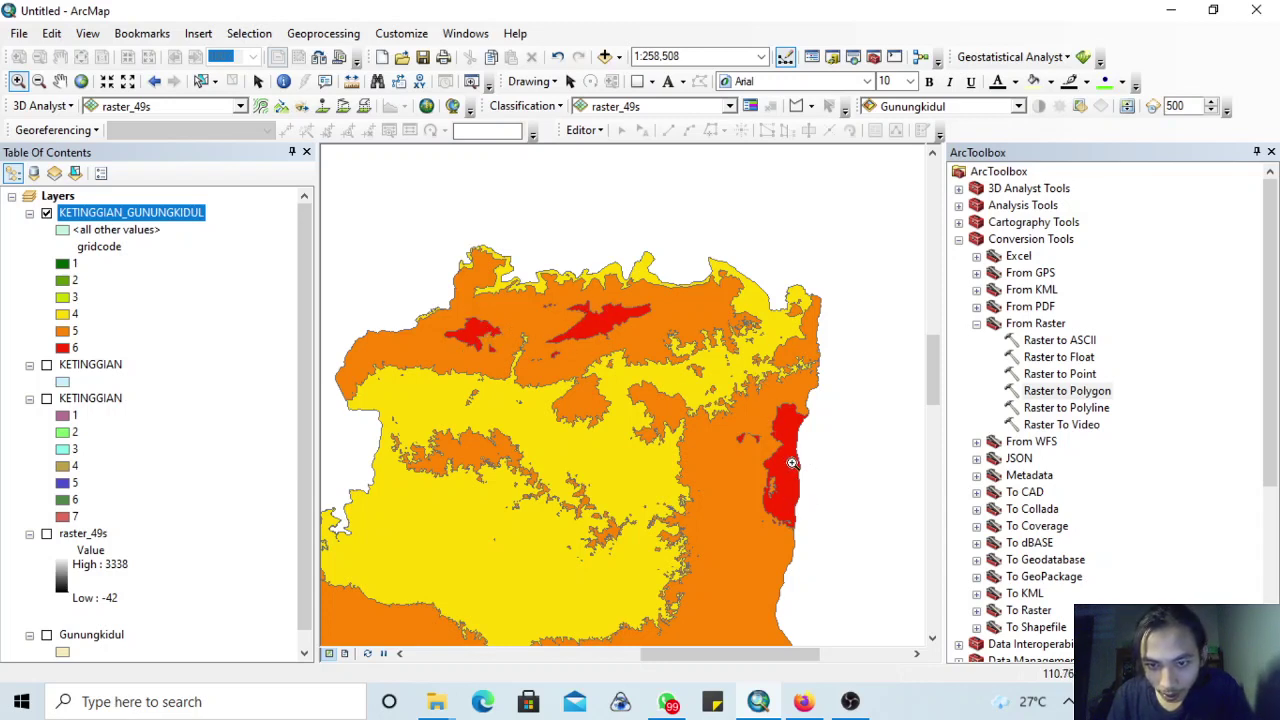
mouse_move(934, 400)
mouse_down()
mouse_move(937, 440)
mouse_move(940, 393)
mouse_move(940, 412)
mouse_up()
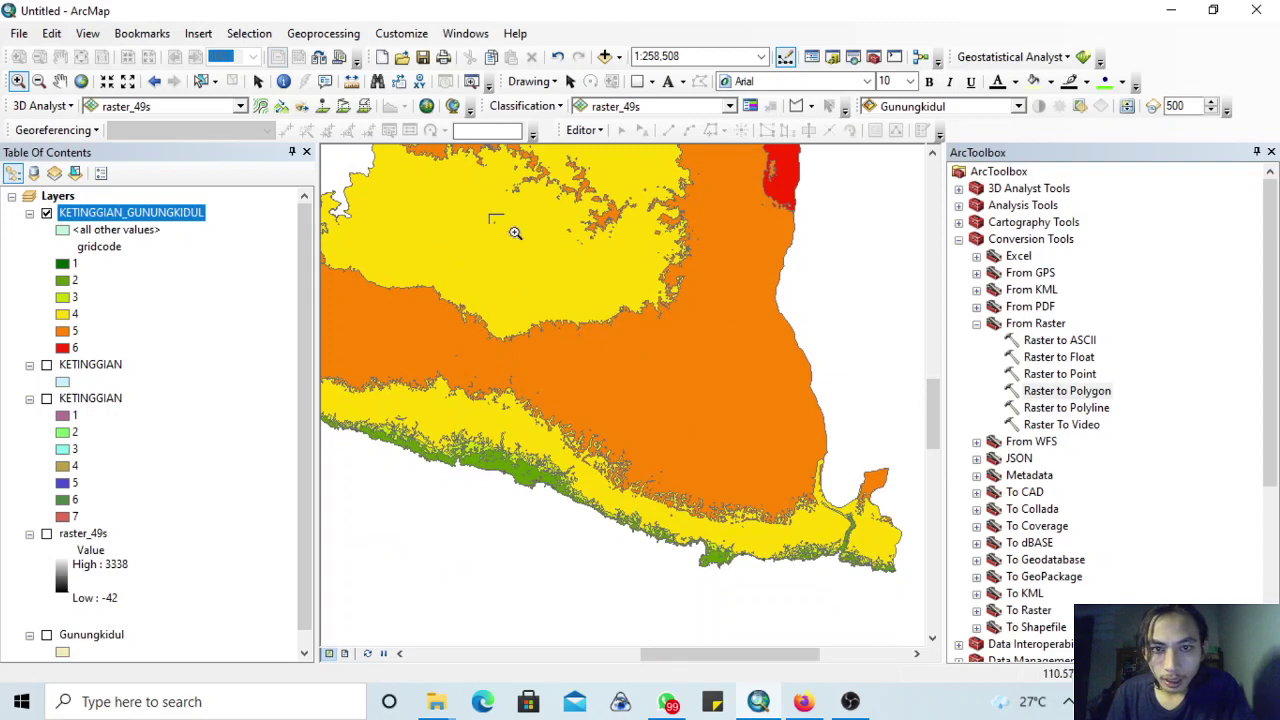
drag(514, 232, 641, 325)
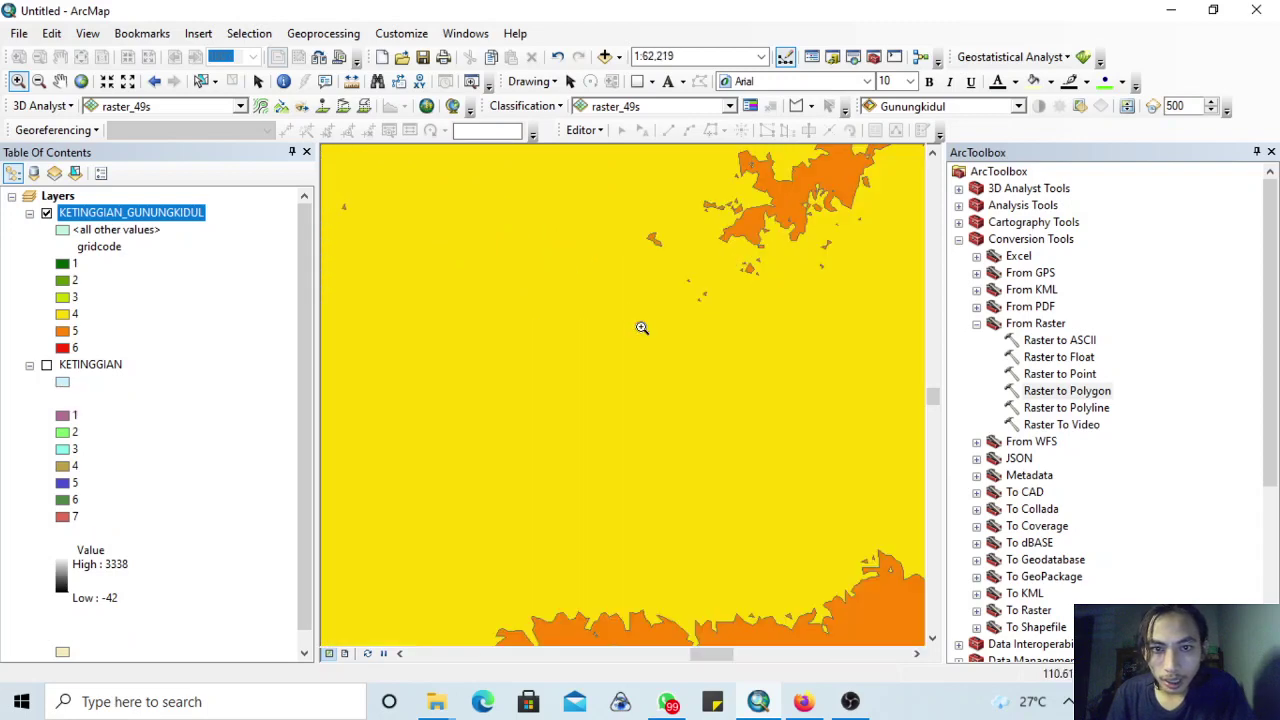
click(38, 81)
drag(580, 234, 713, 432)
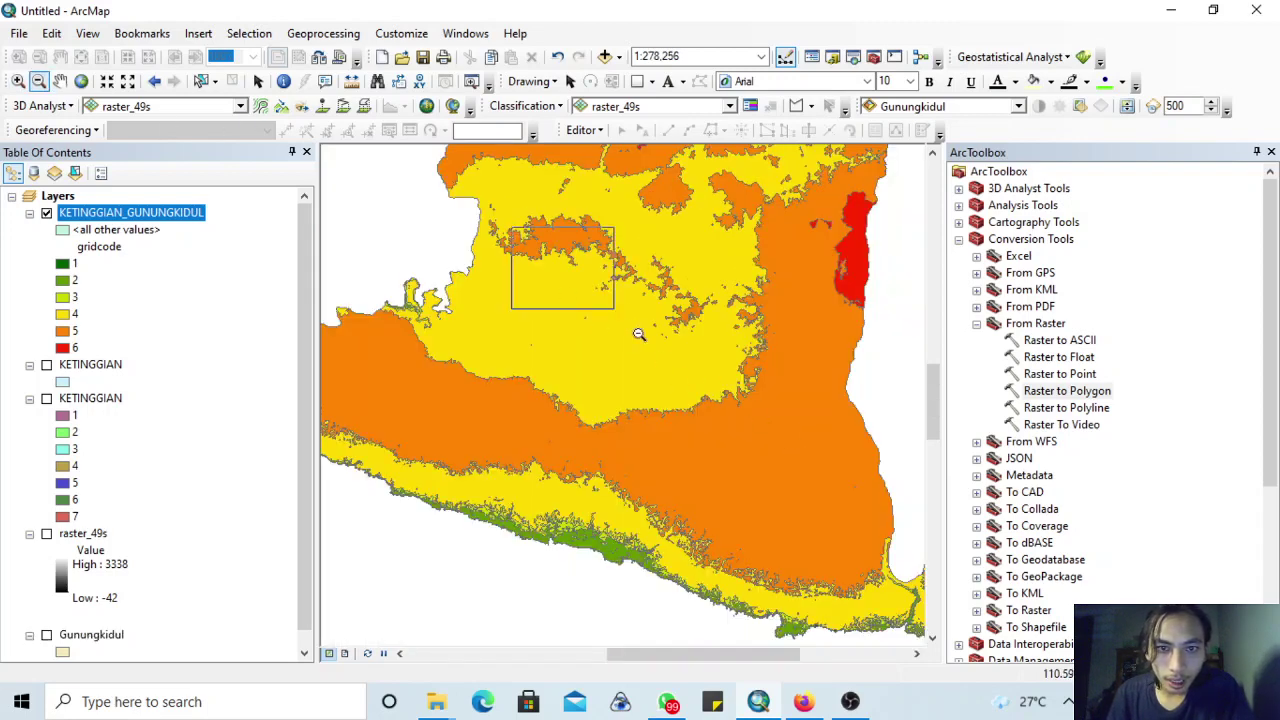
drag(639, 334, 660, 350)
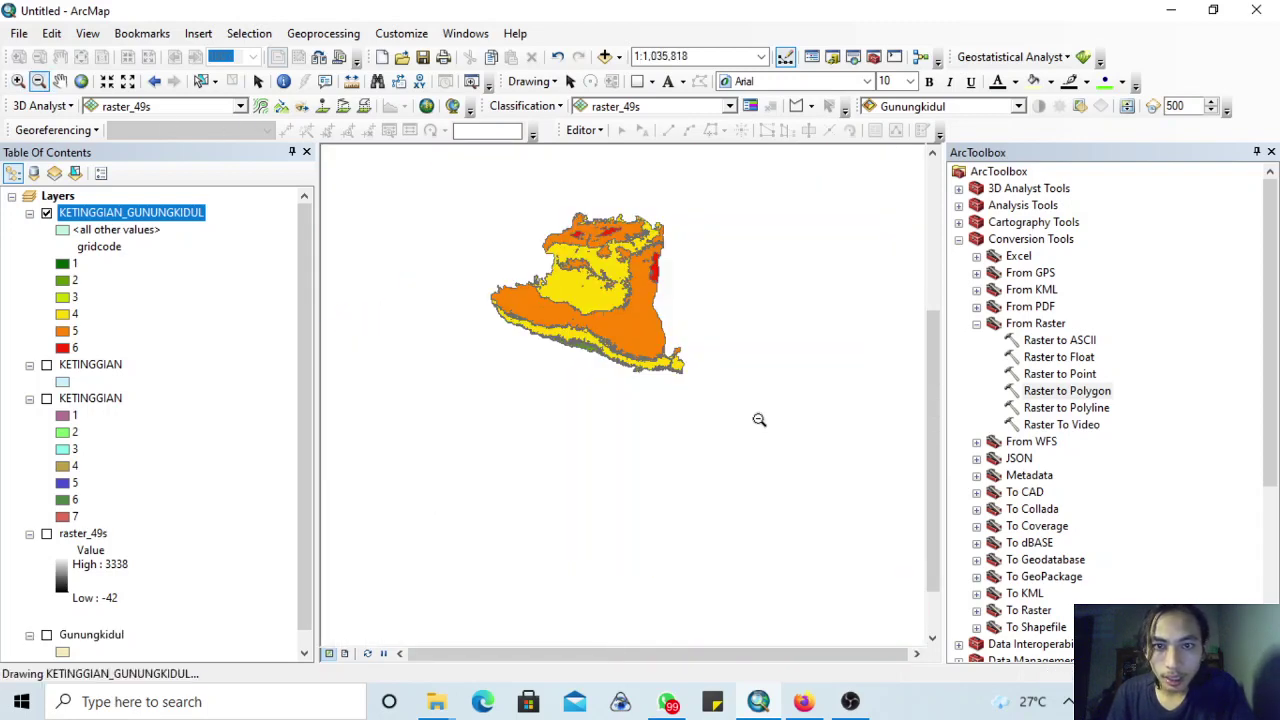
click(18, 81)
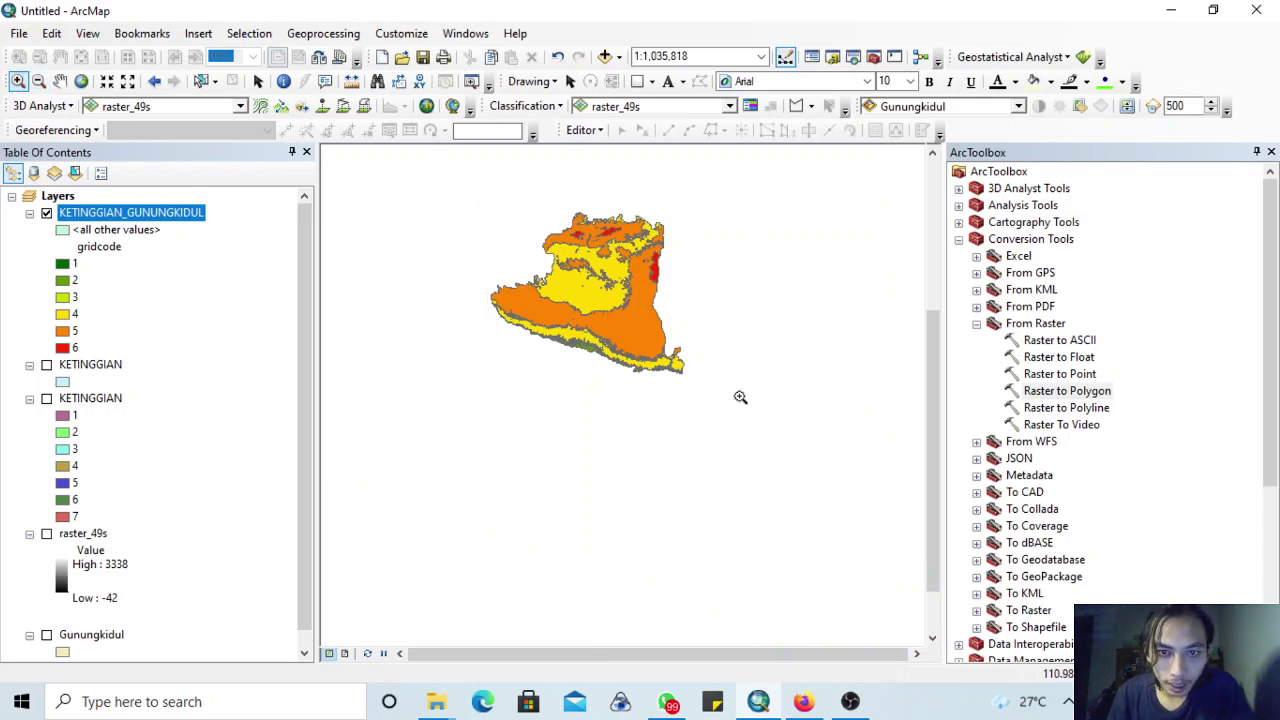
drag(484, 204, 720, 400)
click(580, 131)
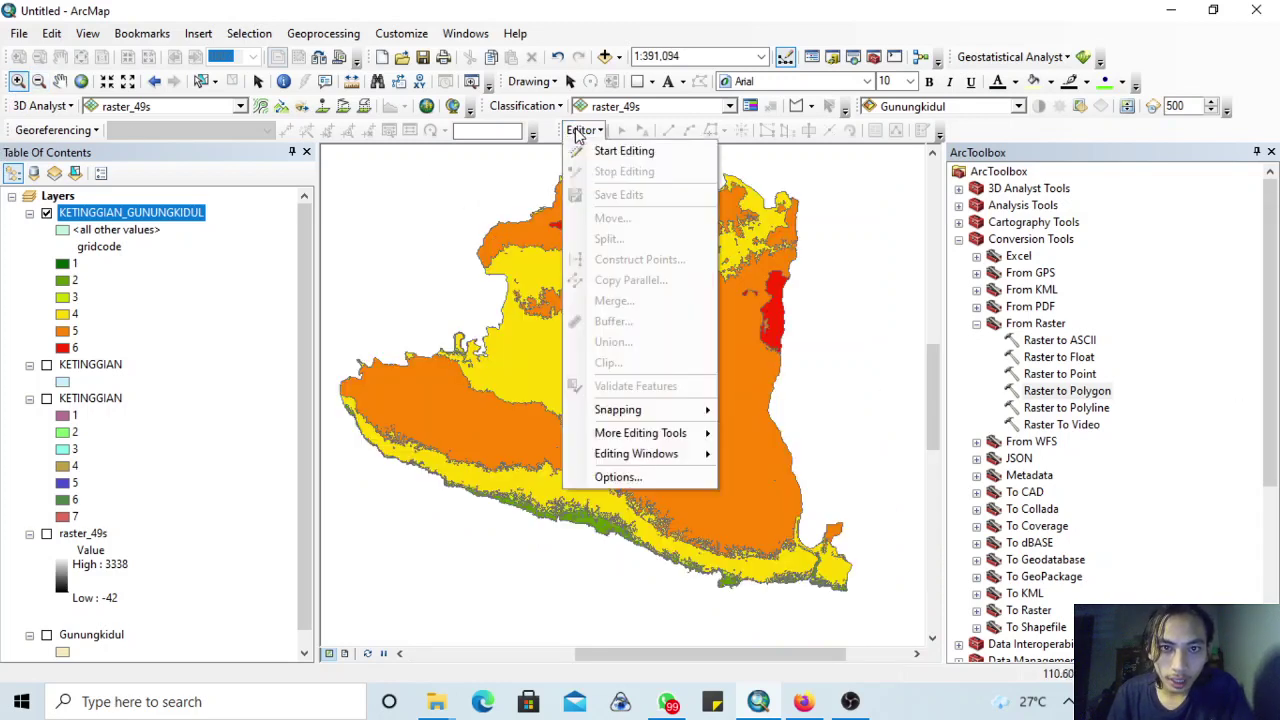
click(616, 161)
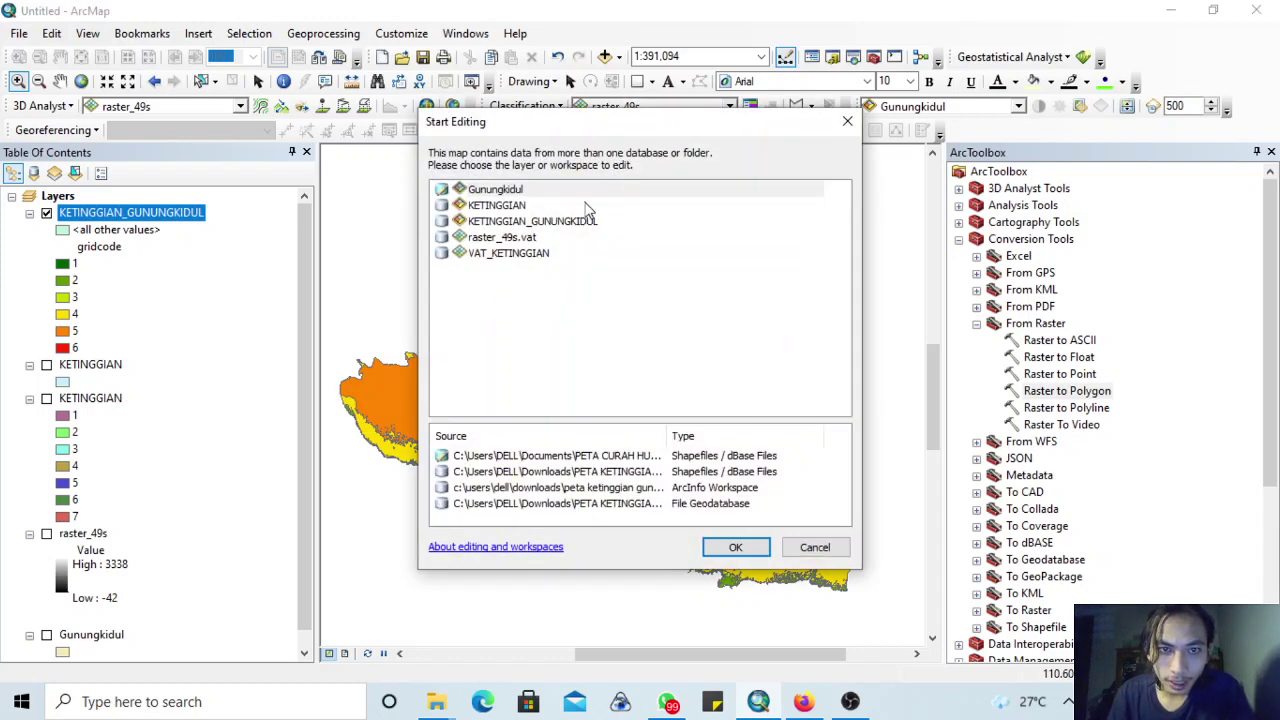
click(497, 223)
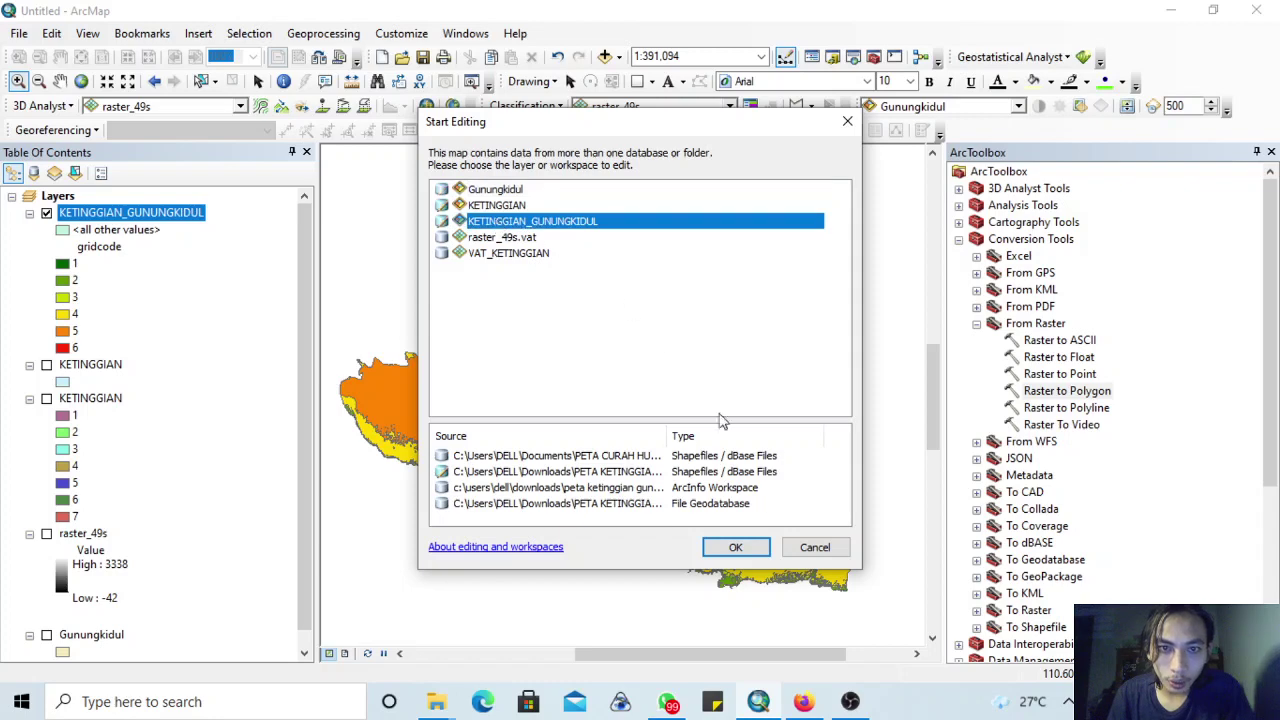
click(733, 547)
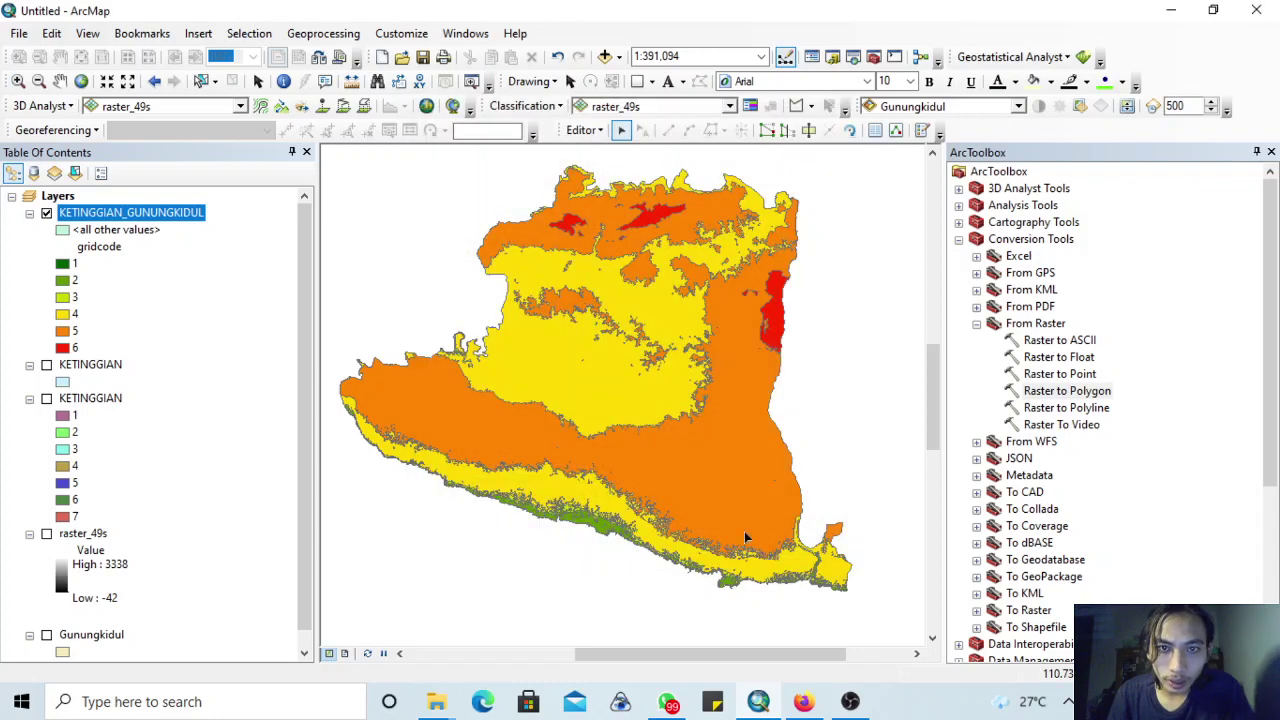
click(584, 130)
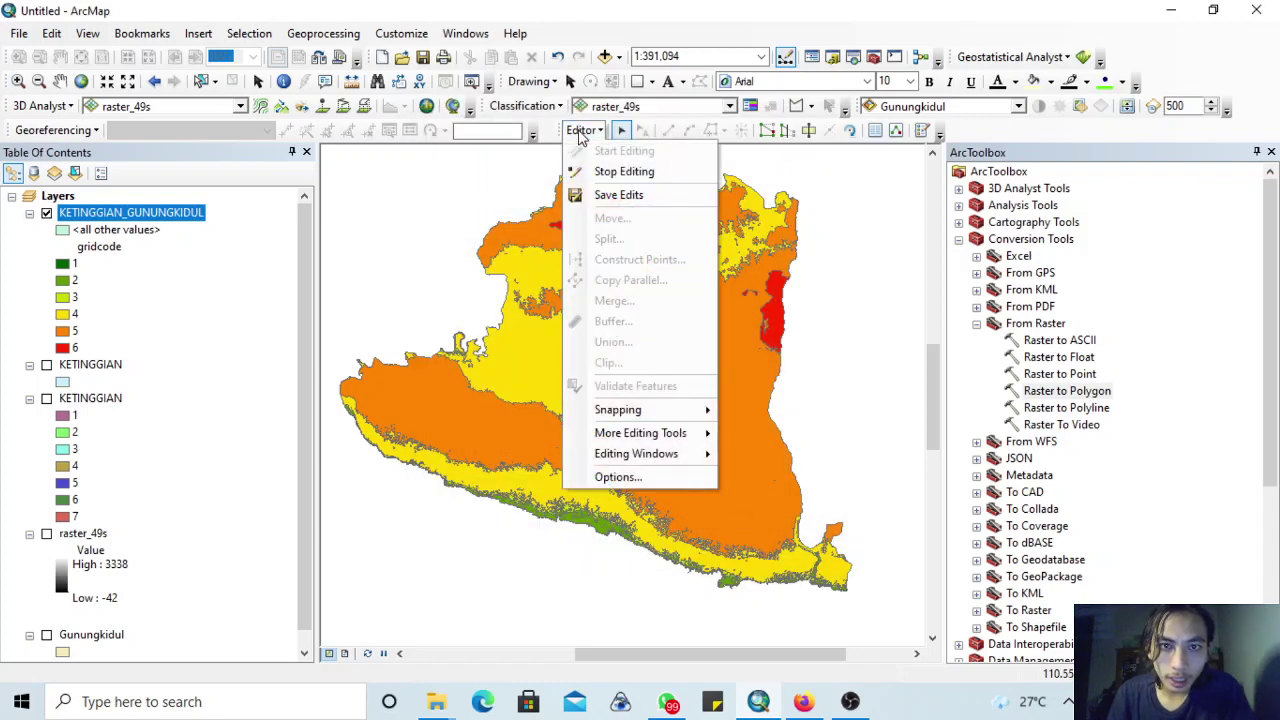
click(613, 173)
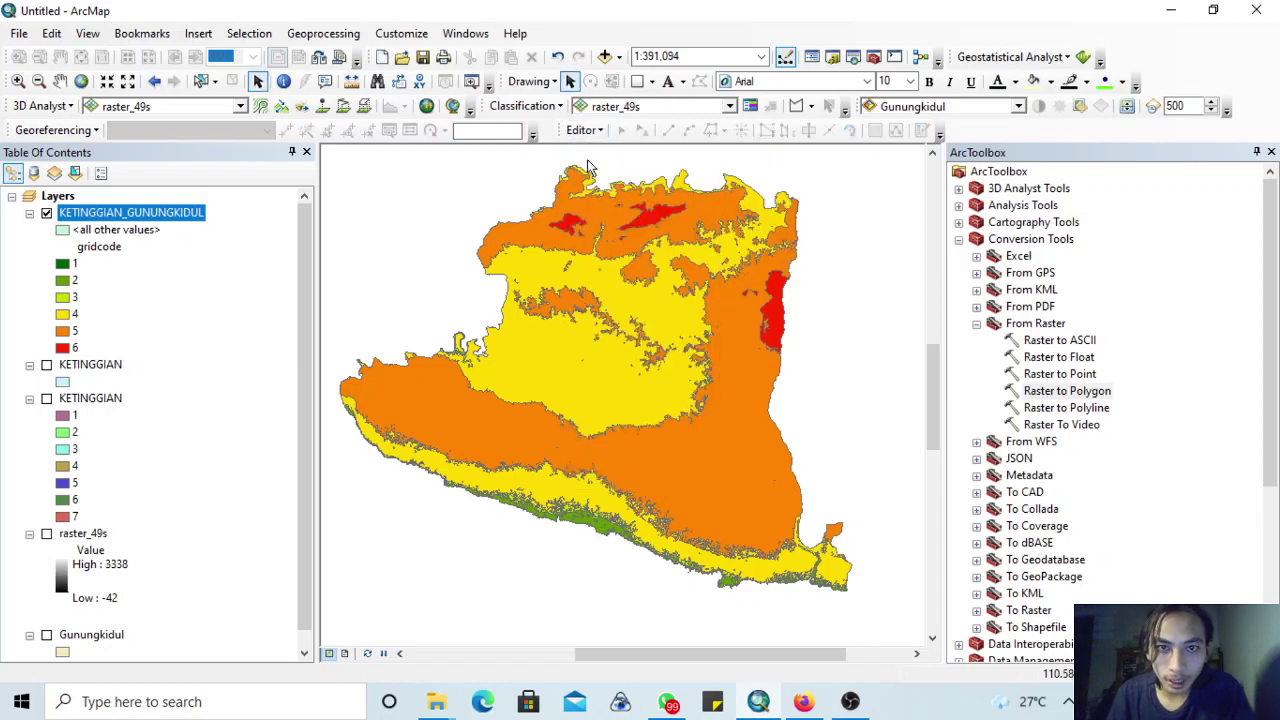
- Open the KETINGGIAN_GUNUNGKIDUL layer's attribute table and make room for it by closing ArcToolbox
right_click(147, 221)
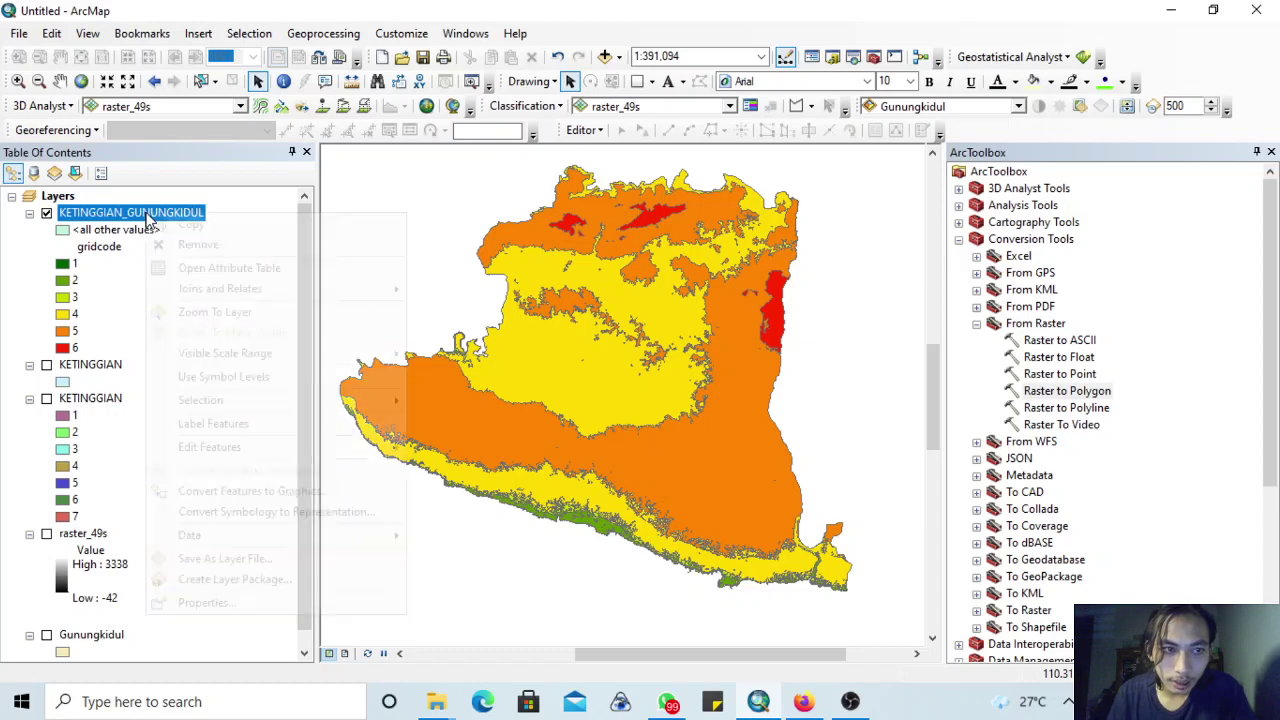
click(207, 270)
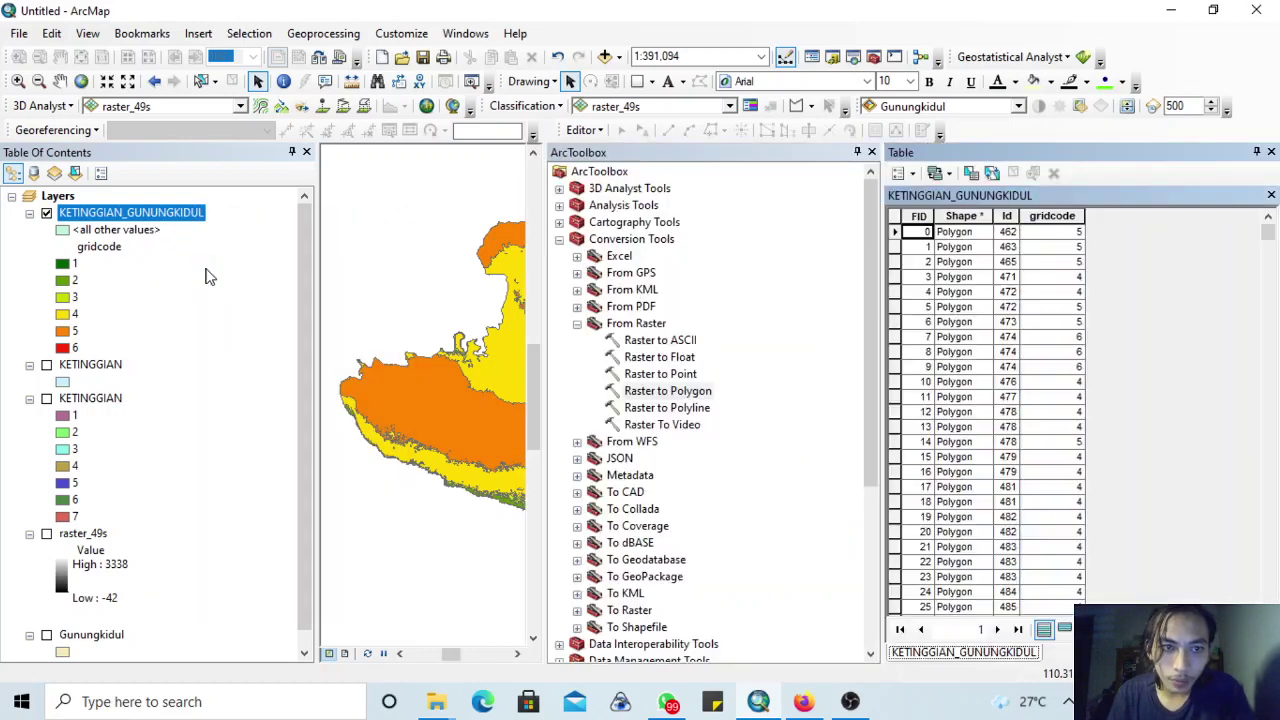
click(872, 152)
drag(878, 240, 552, 250)
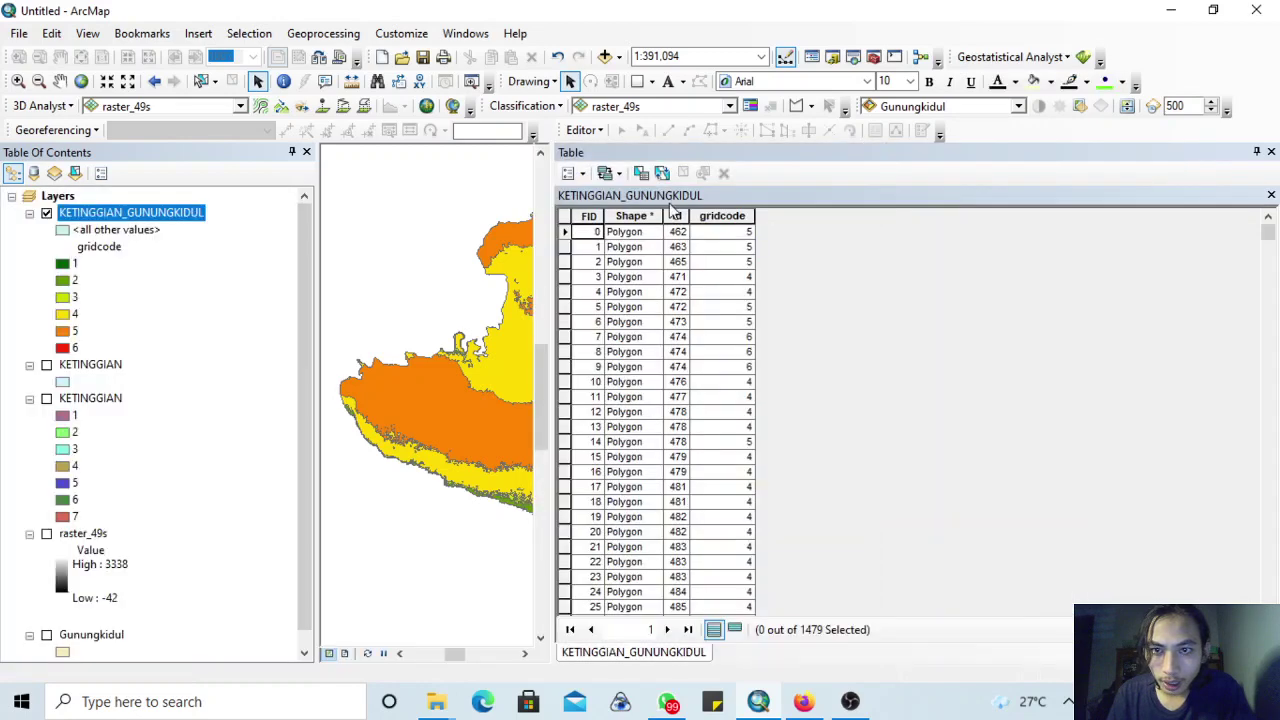
- Add a Text field named KLAS to the attribute table and narrow its column
click(583, 175)
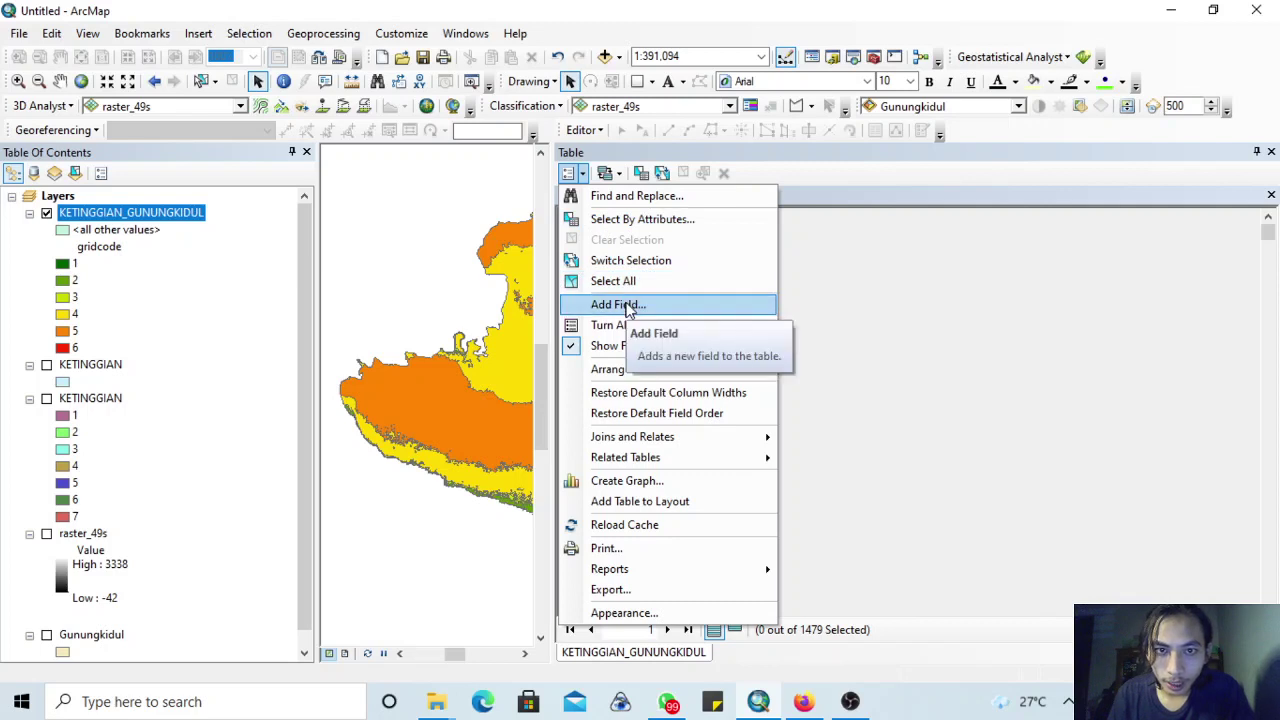
click(628, 306)
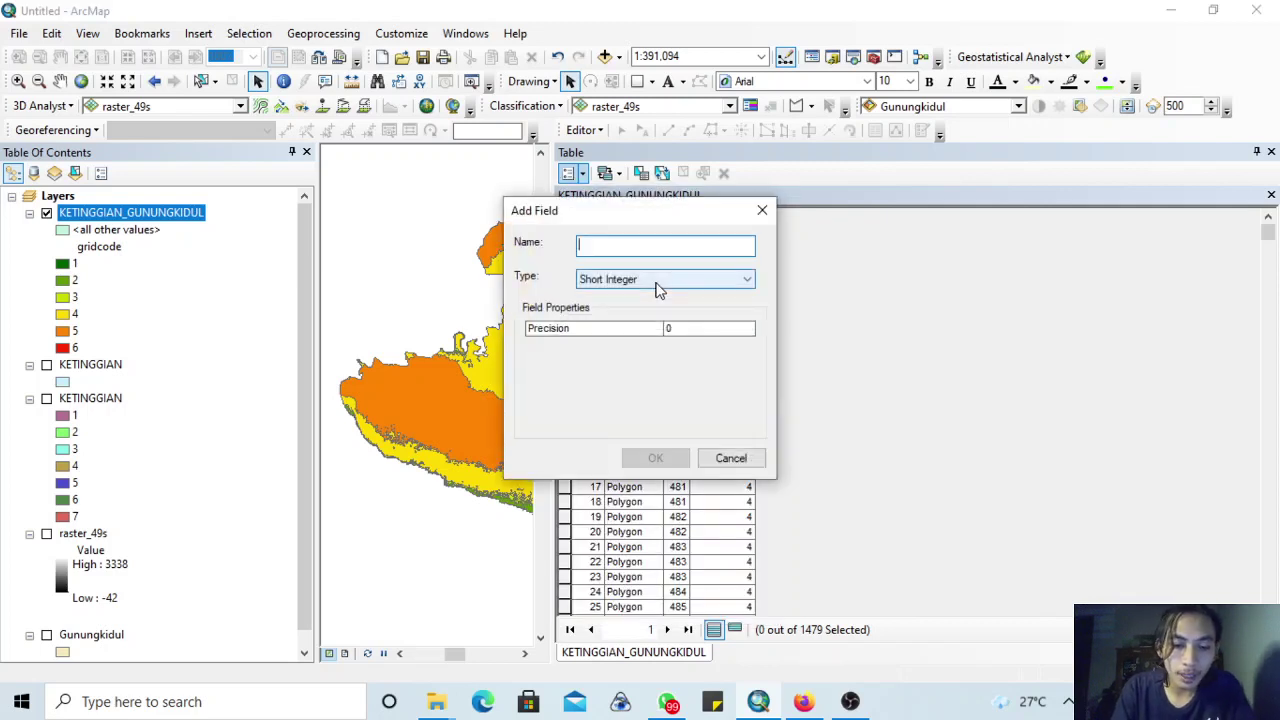
text(KLAS)
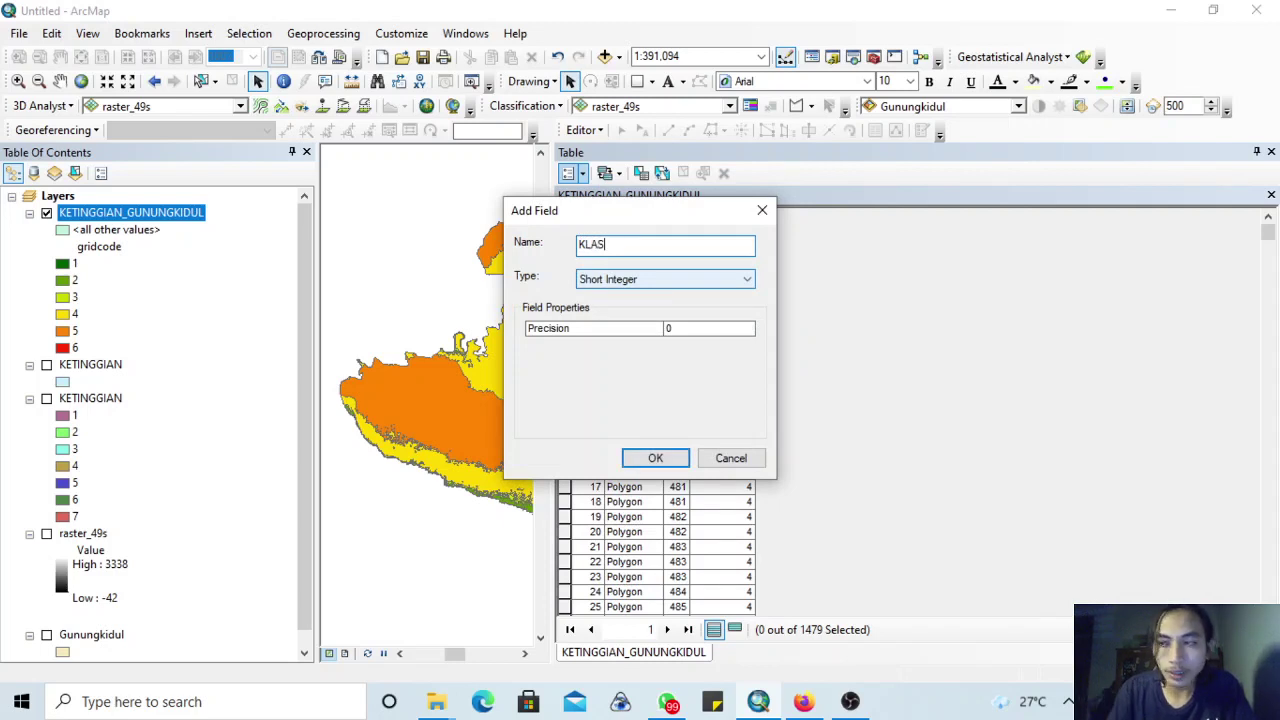
click(645, 282)
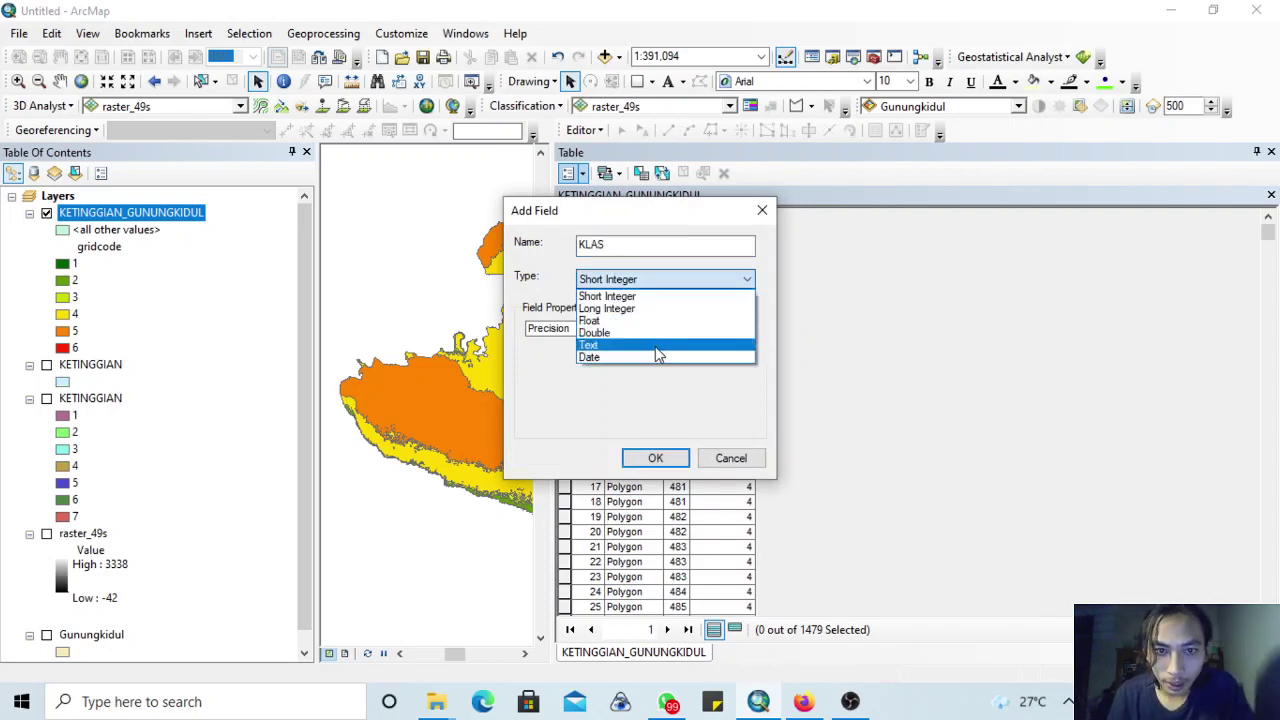
click(657, 346)
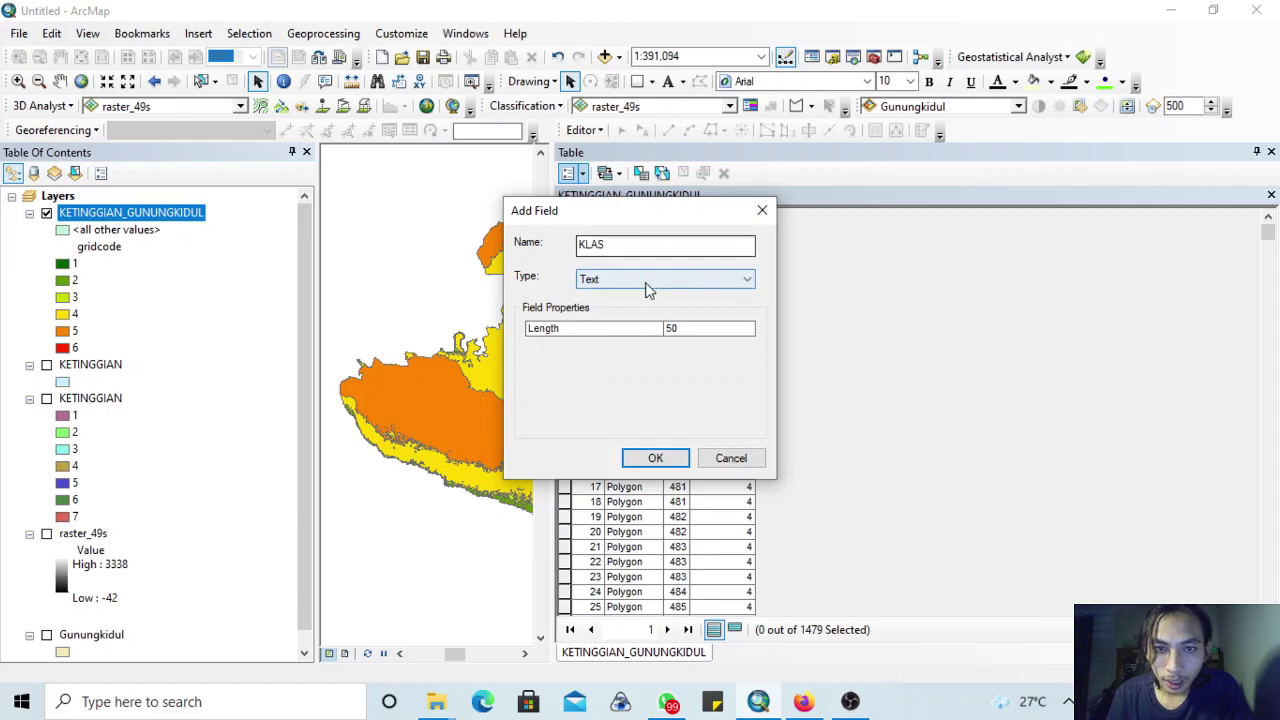
drag(622, 222, 528, 183)
click(578, 419)
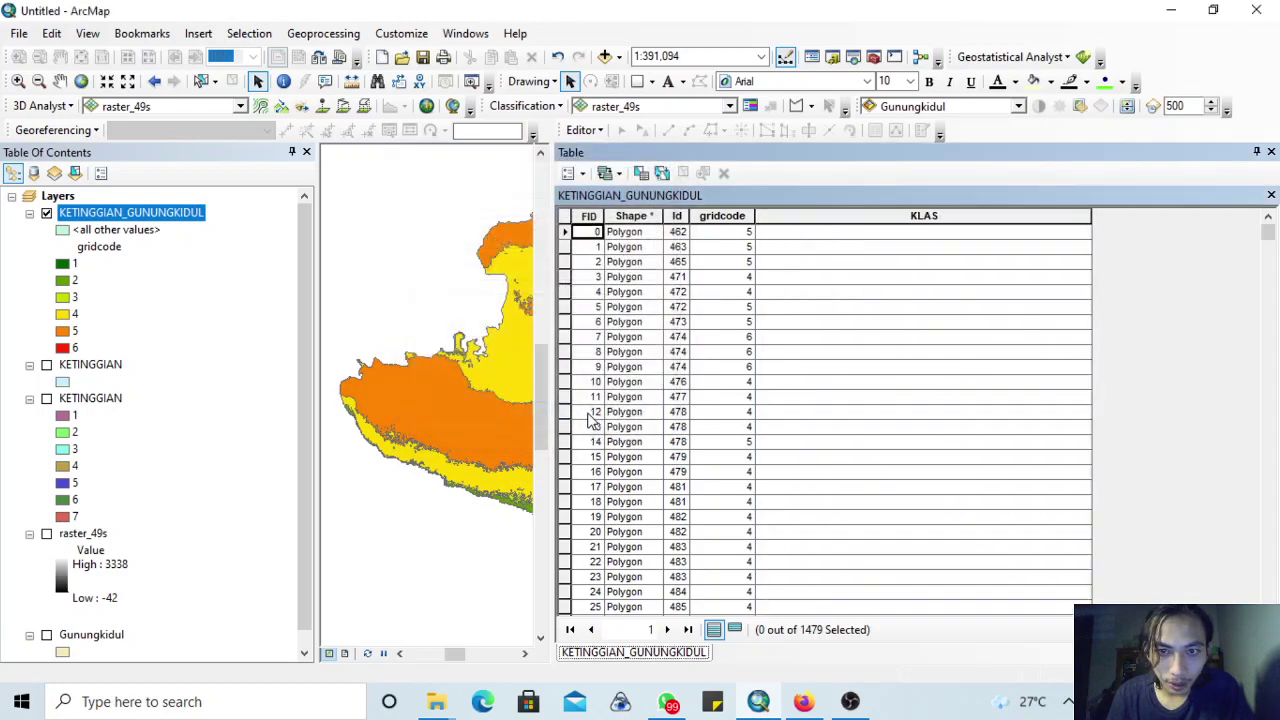
drag(1093, 215, 927, 230)
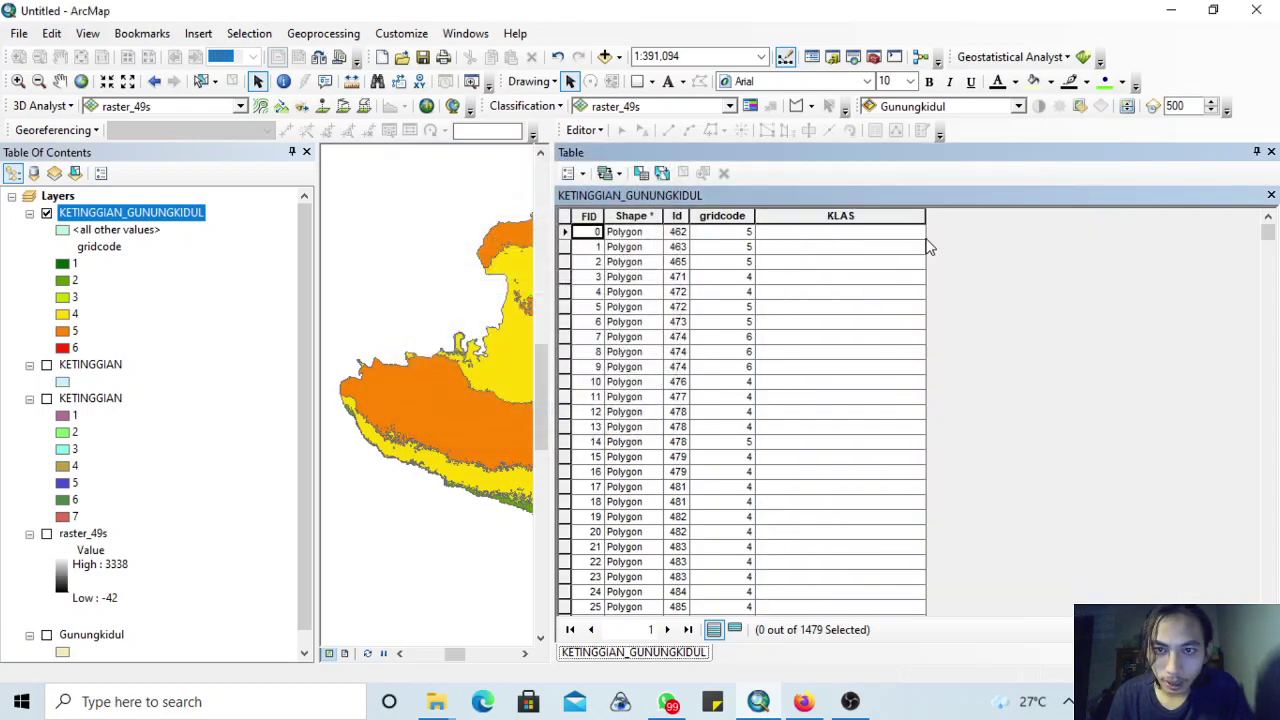
- Add a second Text field named KETINGGIAN to the attribute table
click(567, 173)
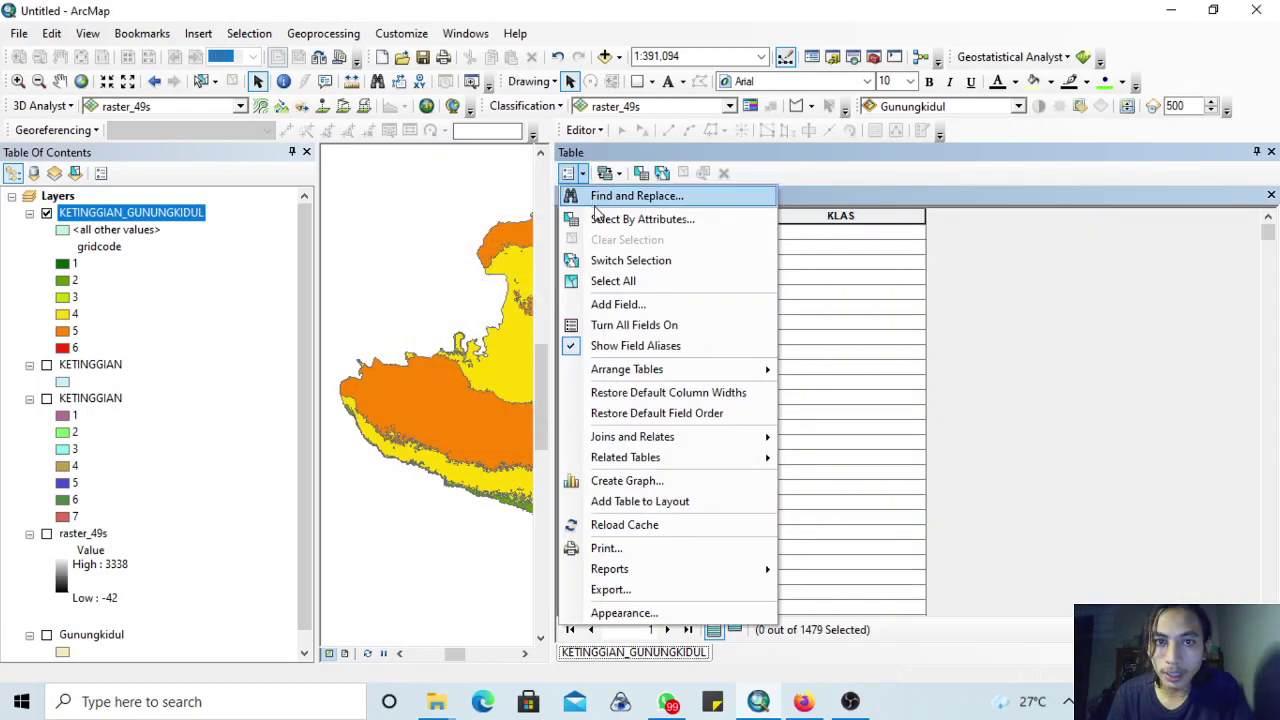
click(640, 305)
text(KETINGGIA)
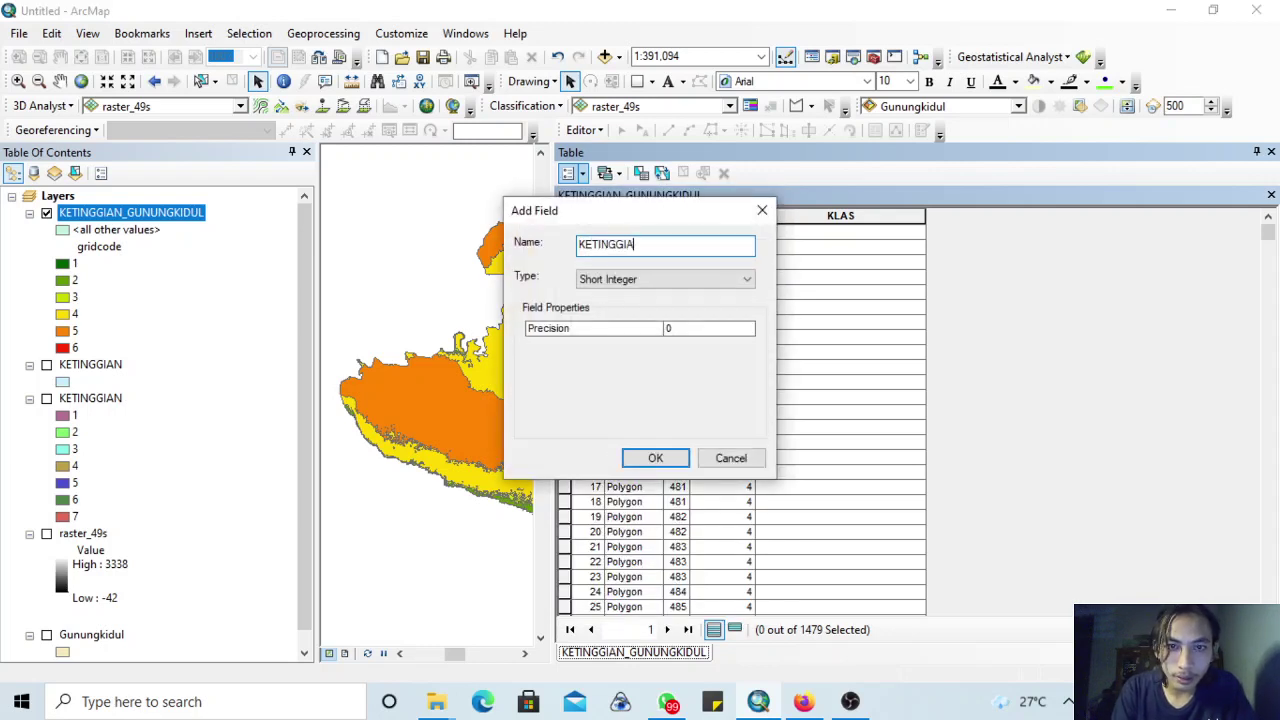
text(N)
click(665, 279)
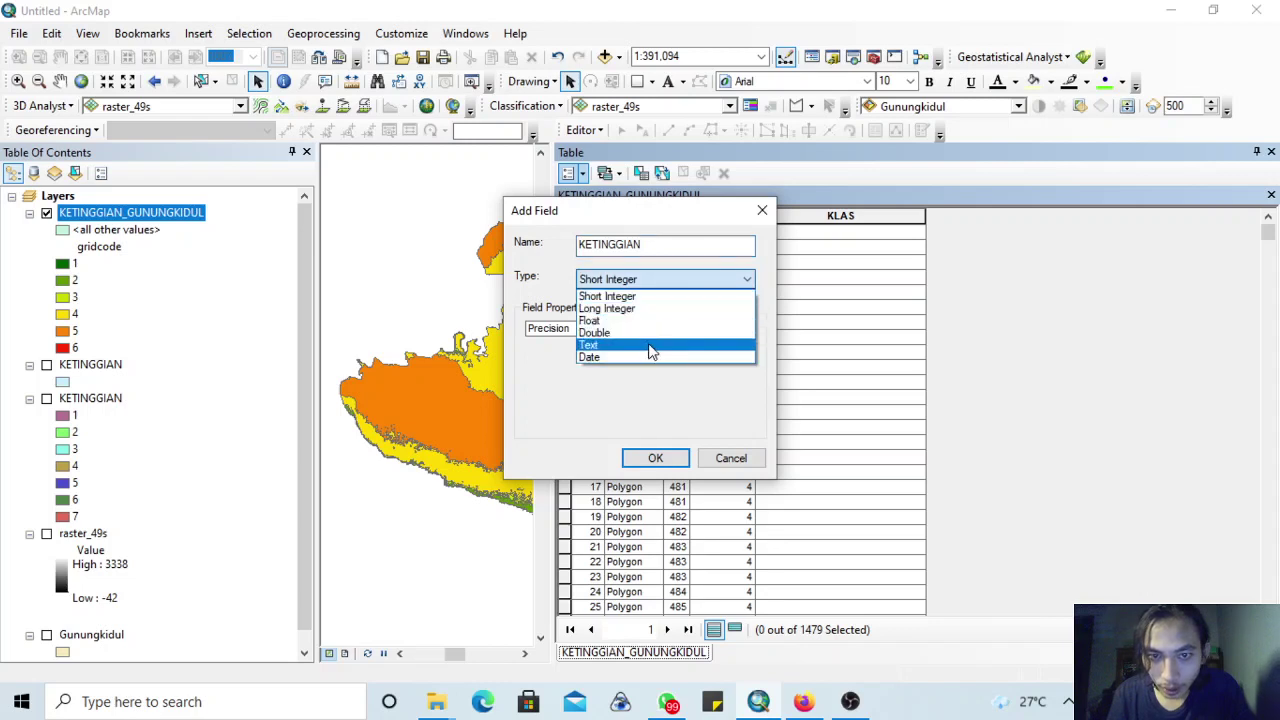
click(648, 346)
click(674, 457)
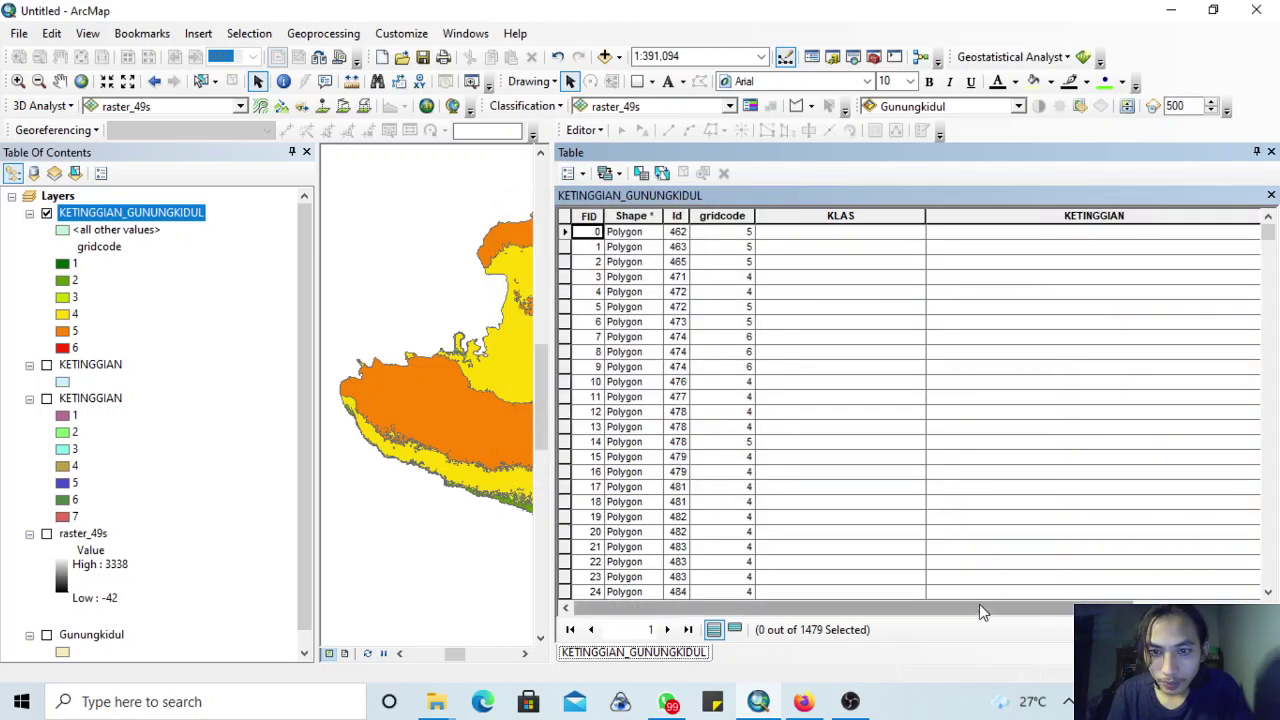
- Sort the table by gridcode in ascending order and select all records with gridcode 1
click(979, 605)
double_click(690, 216)
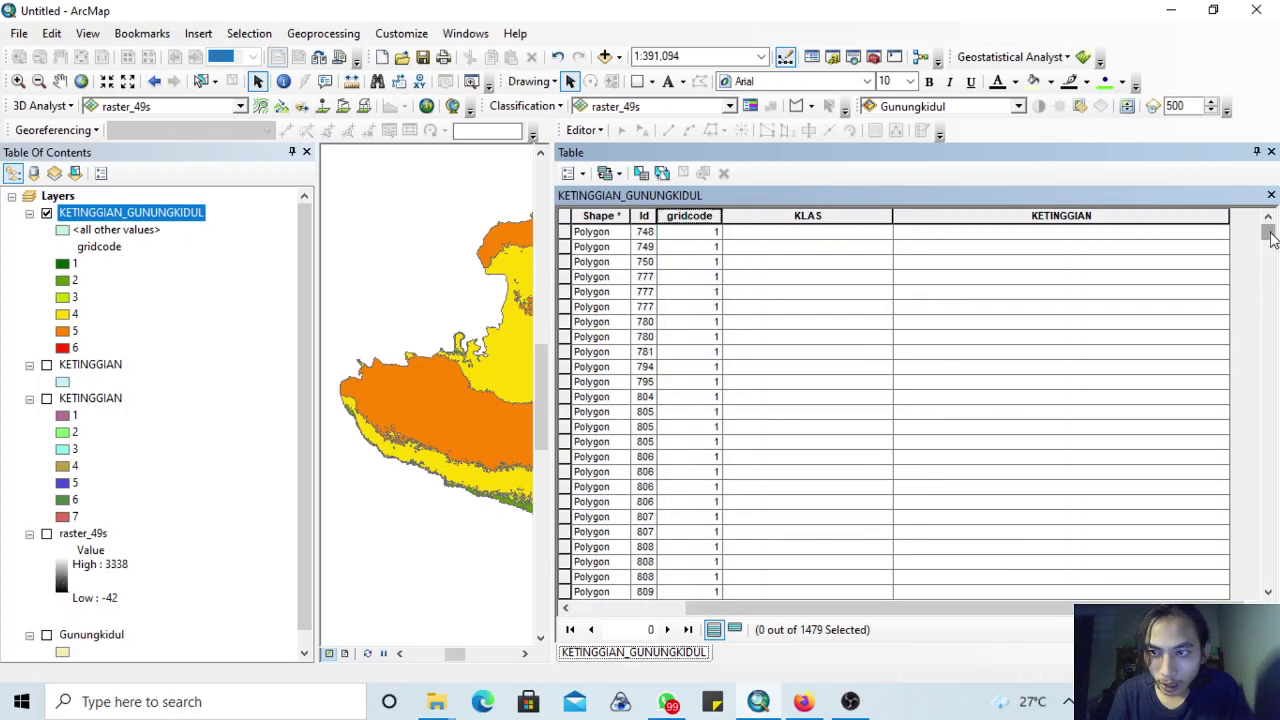
drag(1272, 238, 1238, 217)
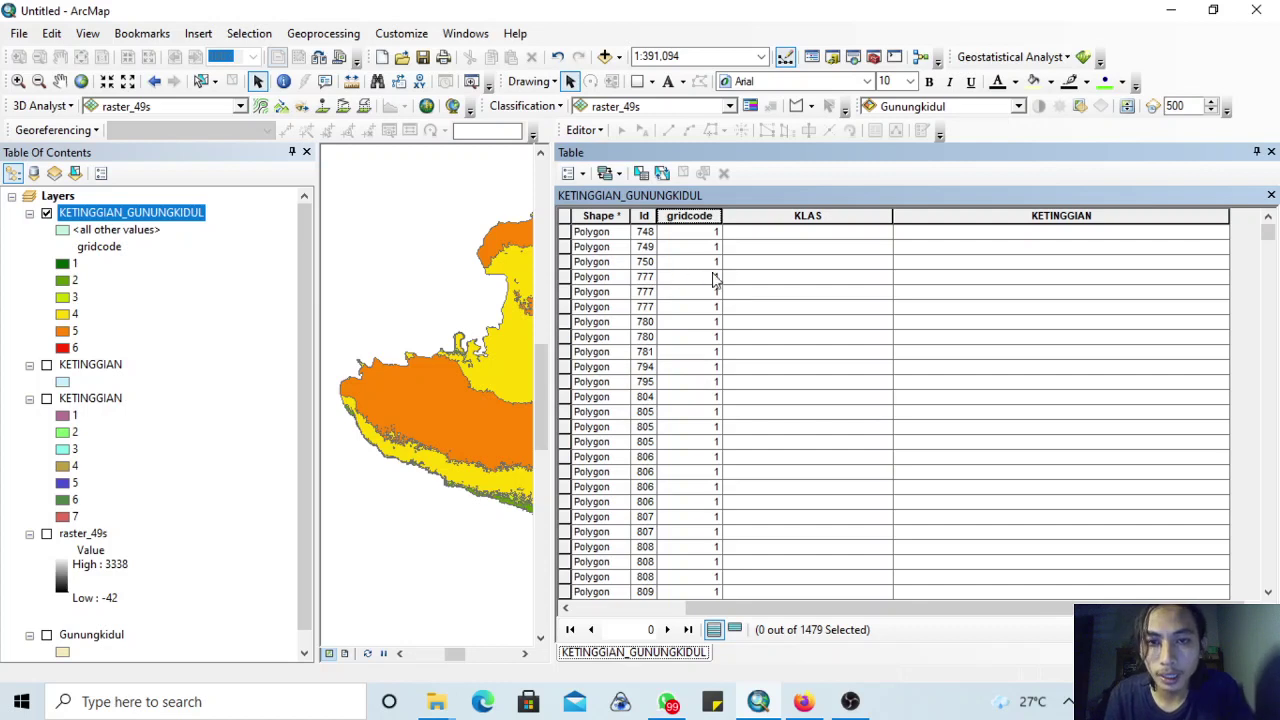
click(564, 232)
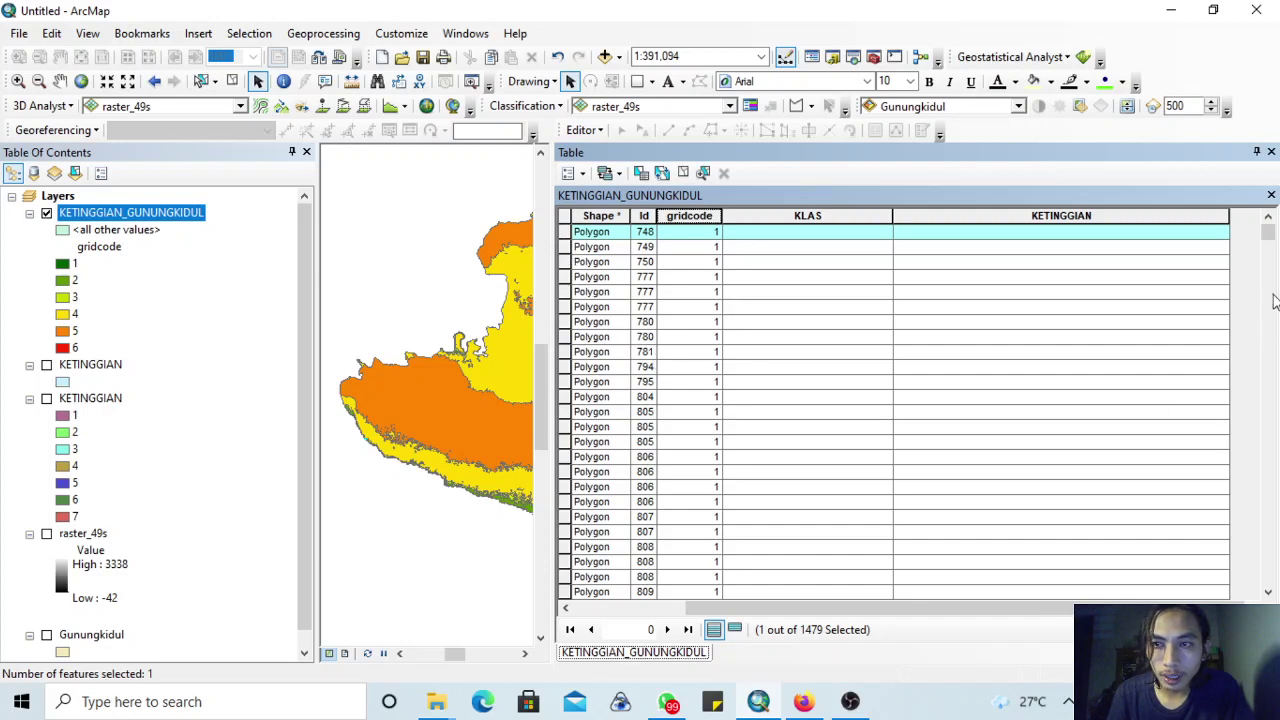
mouse_move(1268, 237)
mouse_down()
mouse_move(1268, 328)
mouse_move(1262, 203)
mouse_move(1276, 297)
mouse_move(1277, 236)
mouse_up()
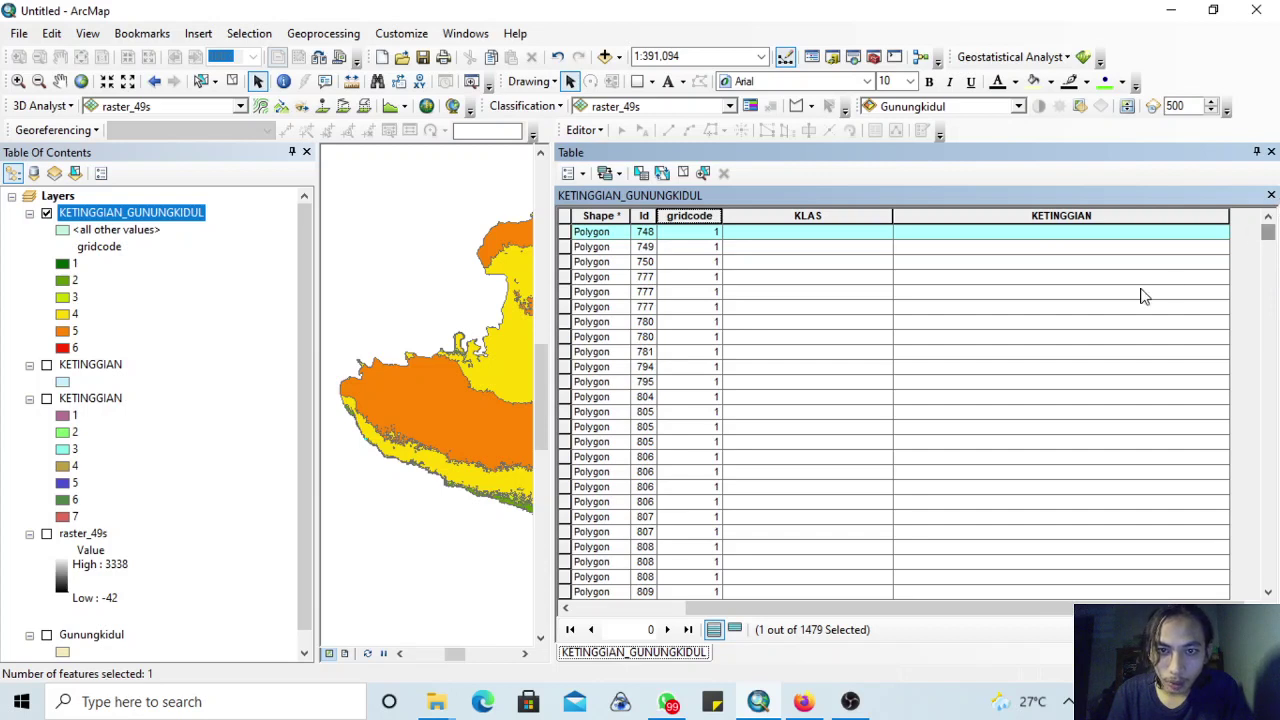
click(1273, 300)
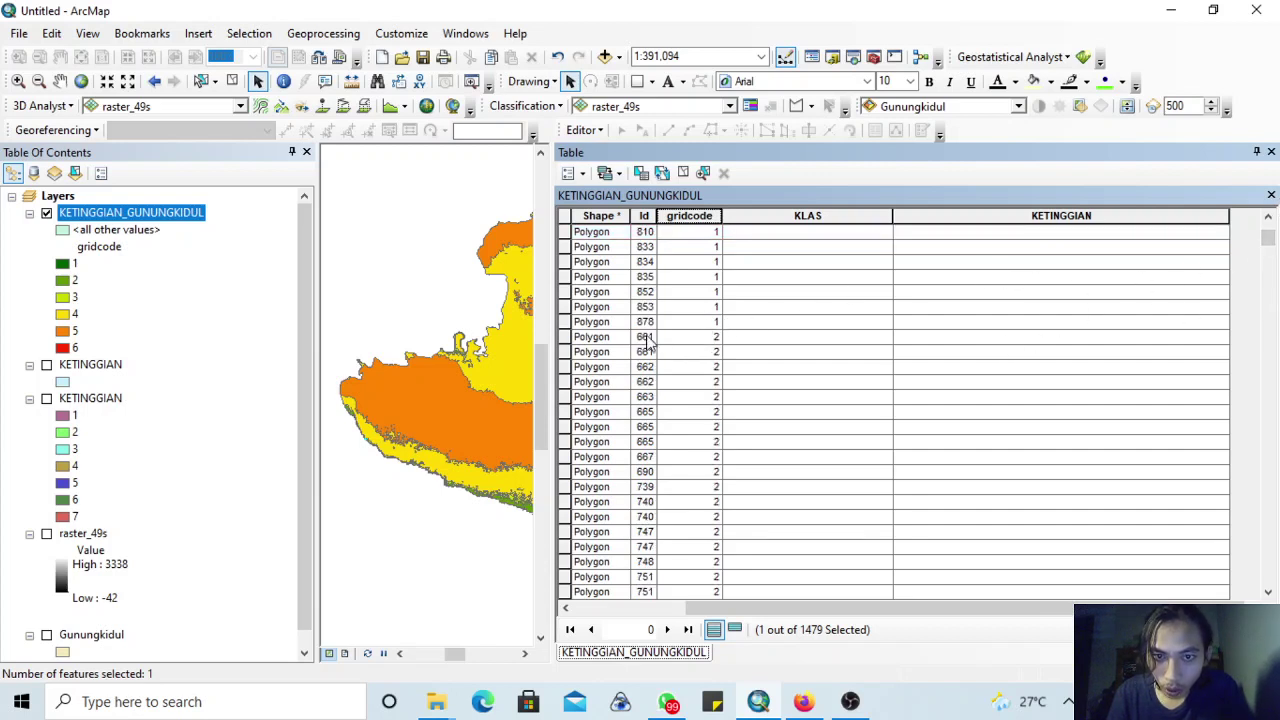
shift+click(564, 307)
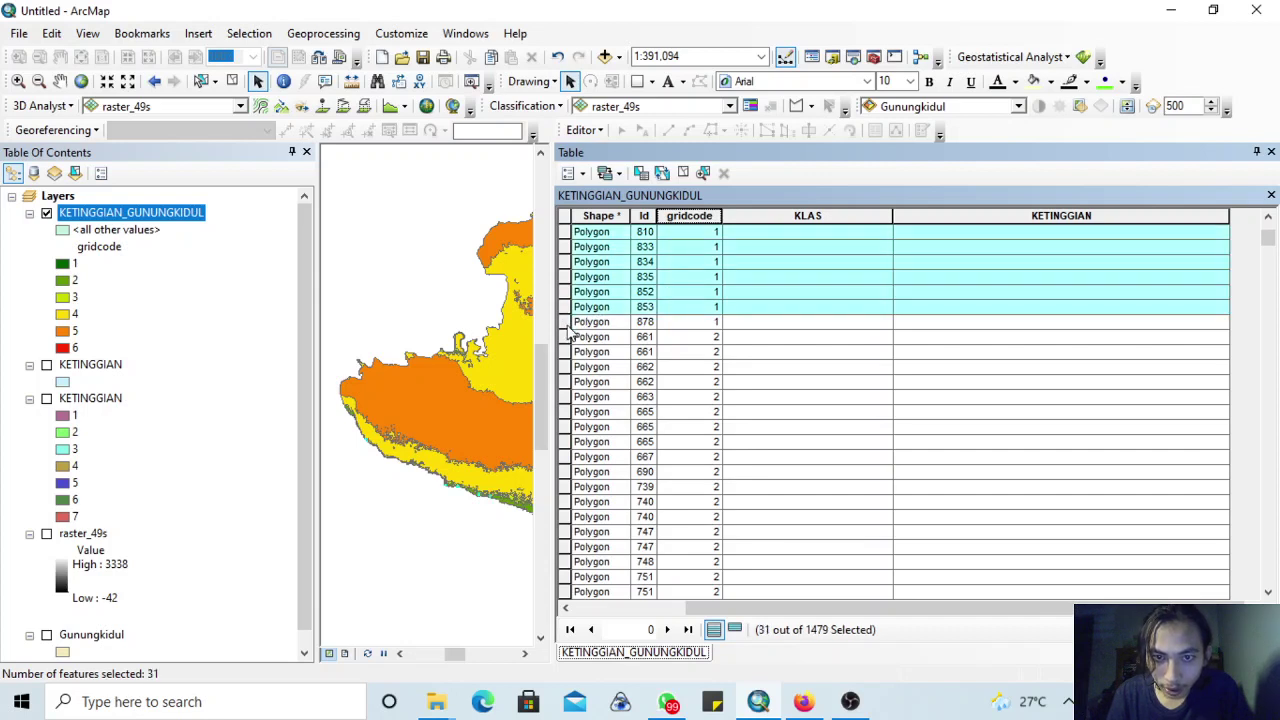
shift+click(566, 322)
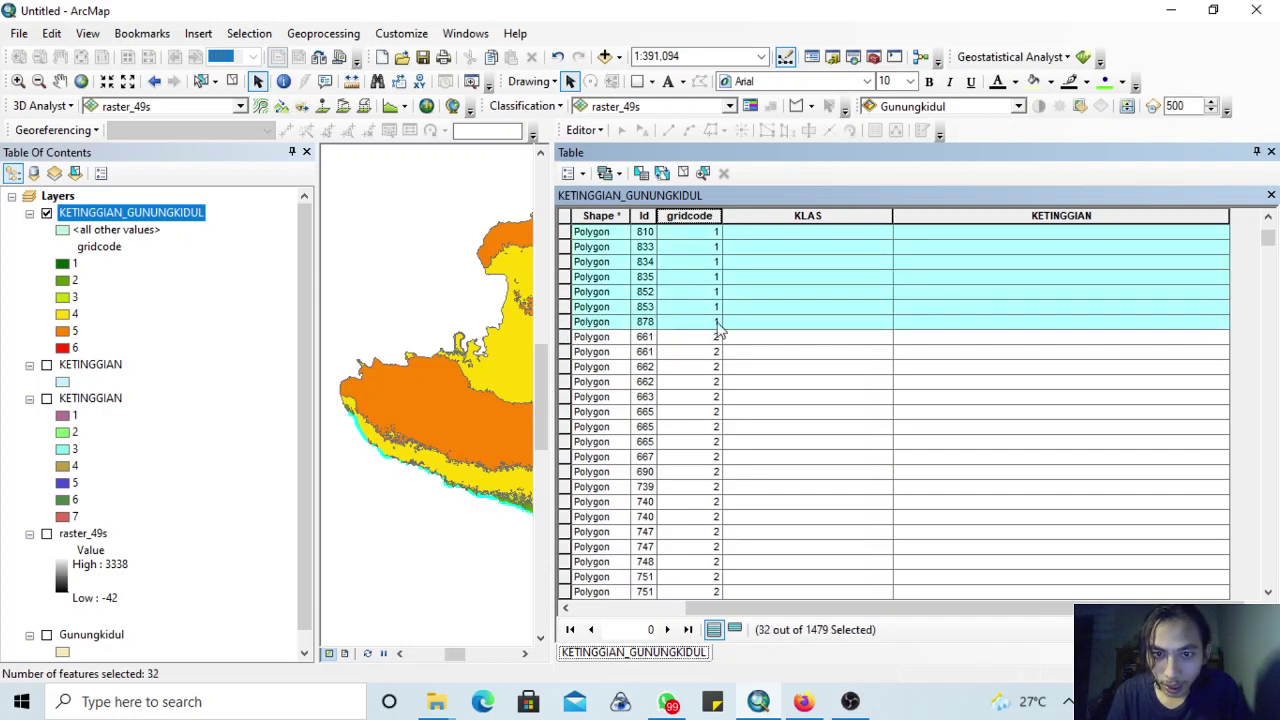
scroll(1270, 240, up, 7)
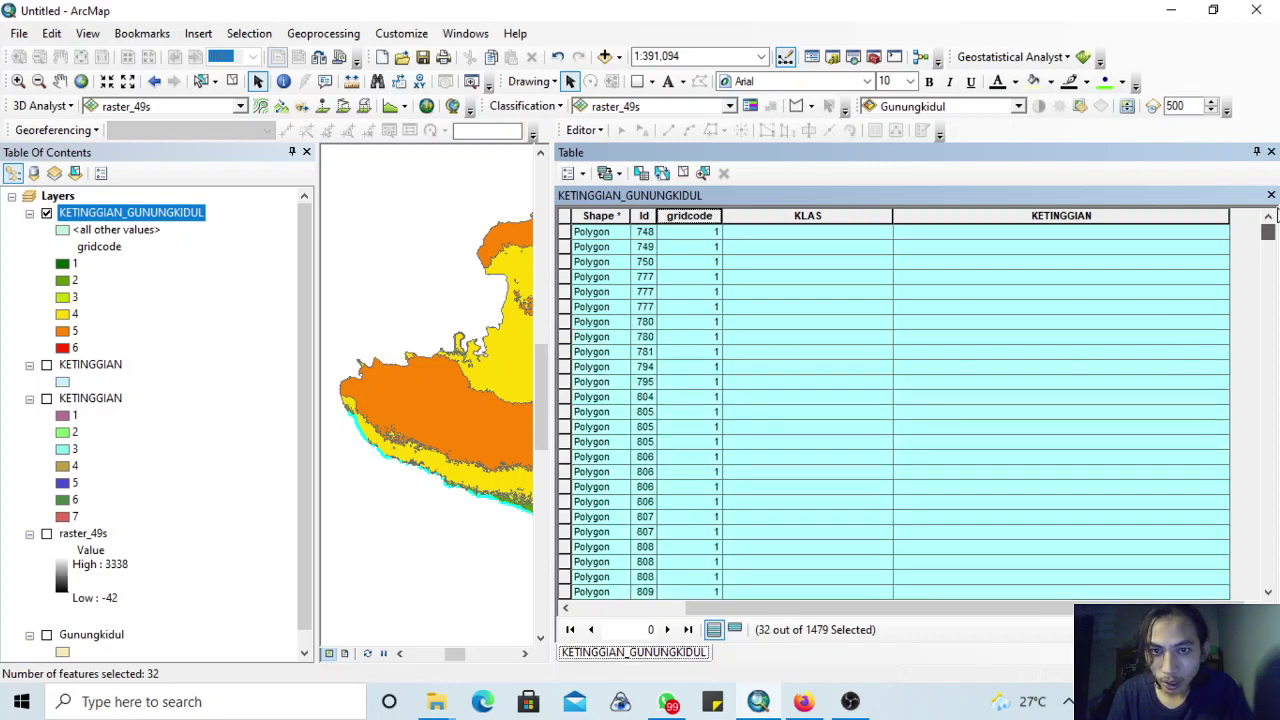
drag(1270, 232, 1276, 252)
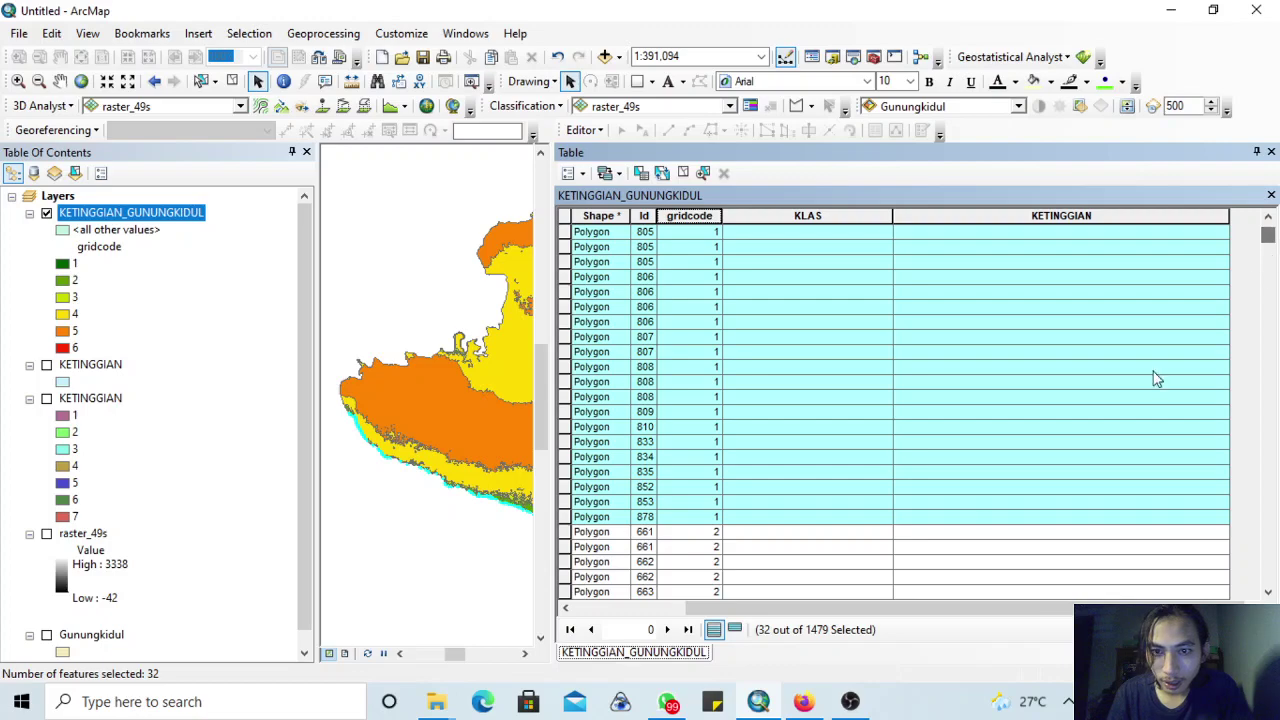
- Consult the relief classification PDF in Firefox and calculate KLAS as "Datar atau Sangat Datar" for the selected gridcode 1 records
click(813, 705)
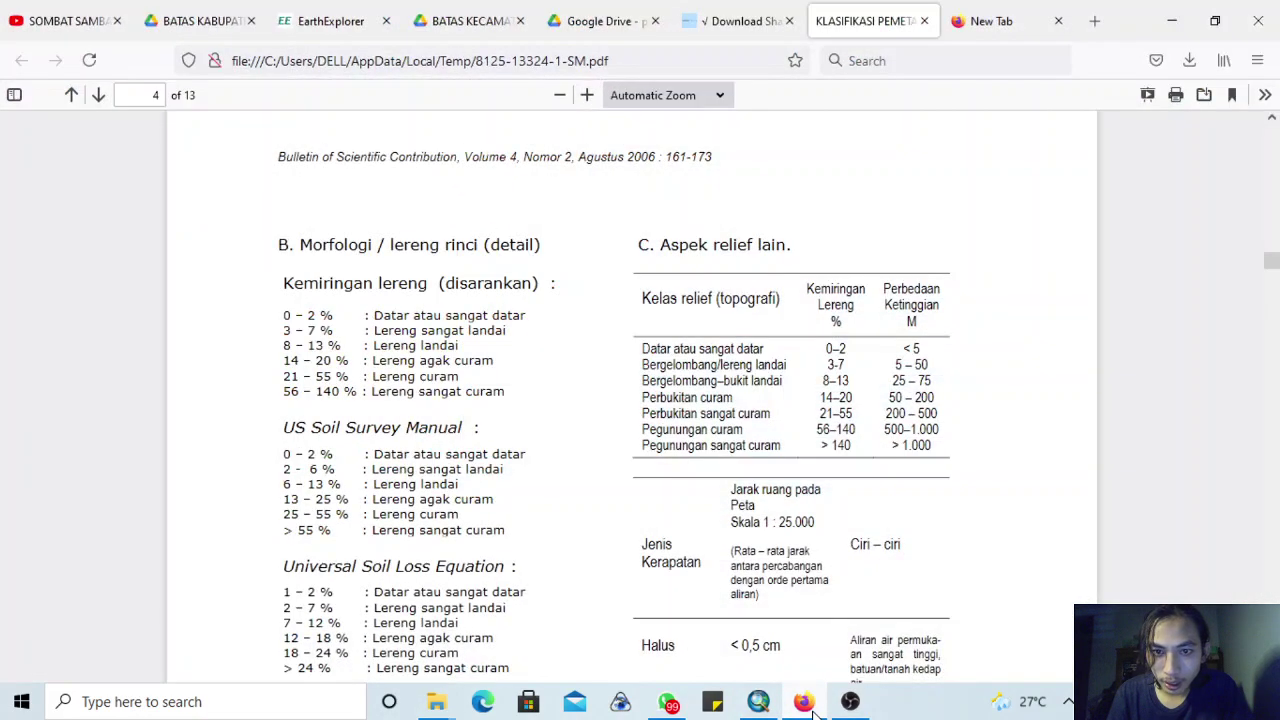
click(813, 705)
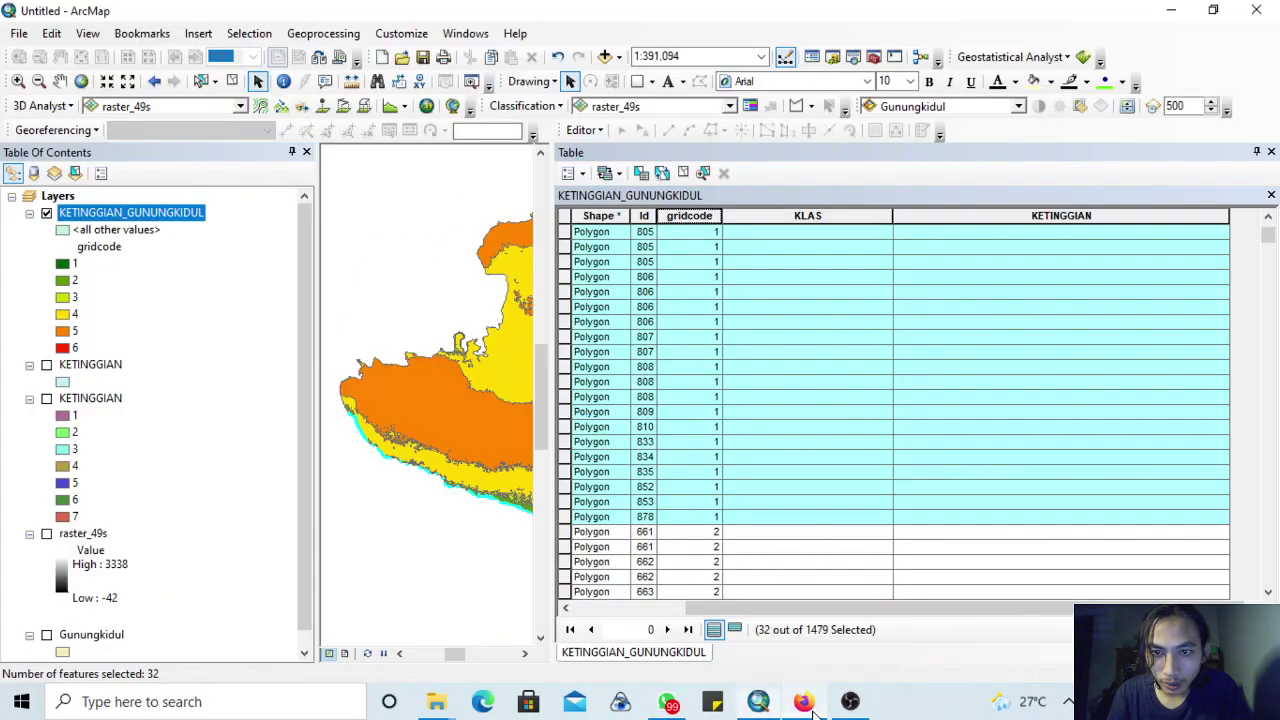
right_click(790, 216)
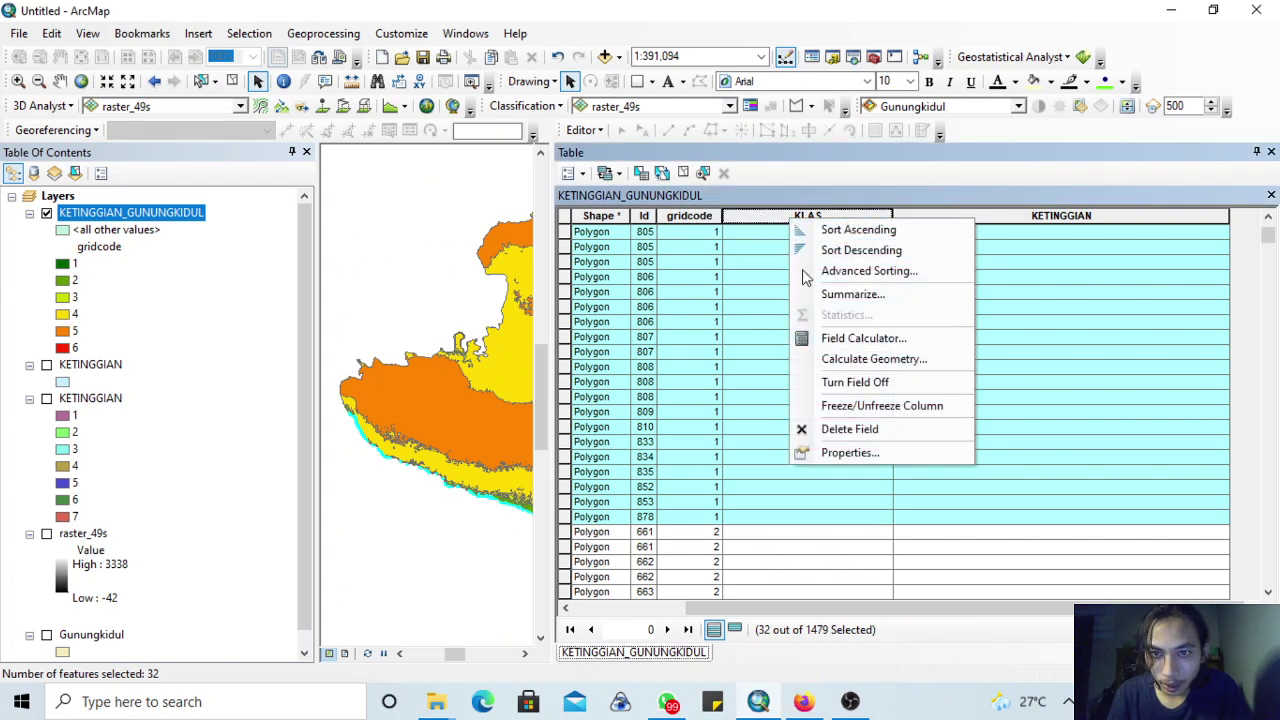
click(830, 340)
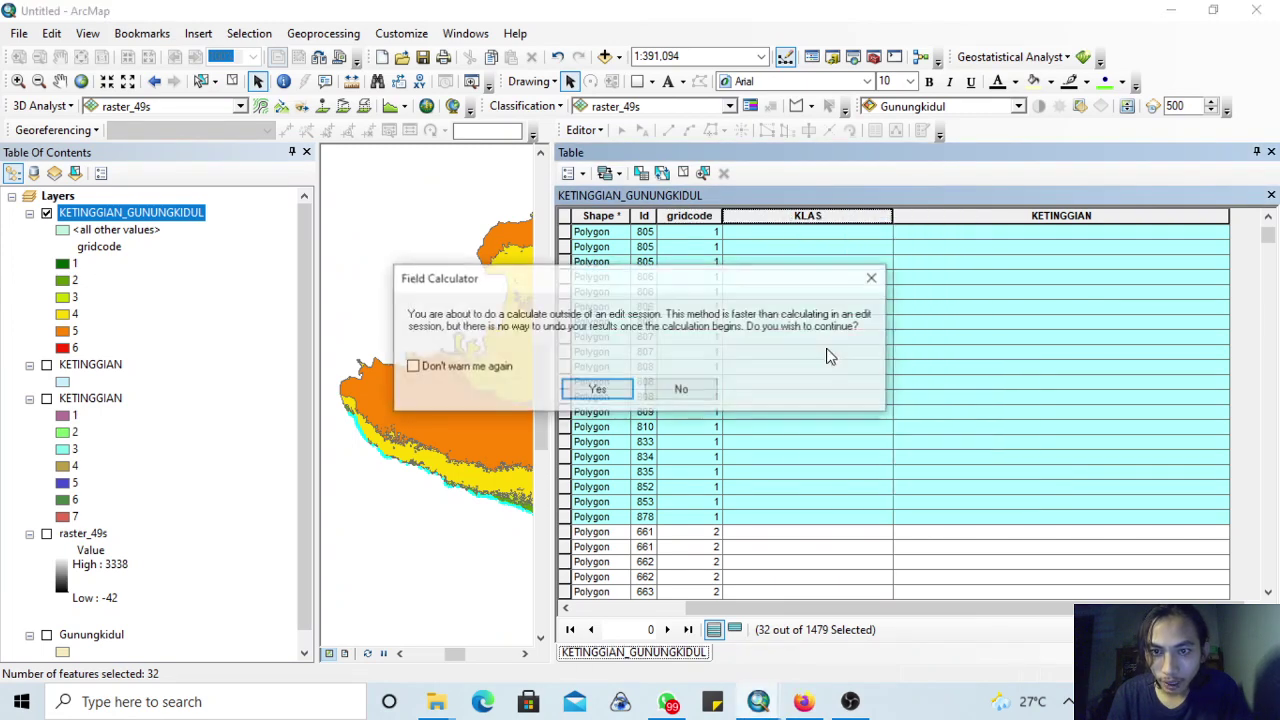
click(624, 396)
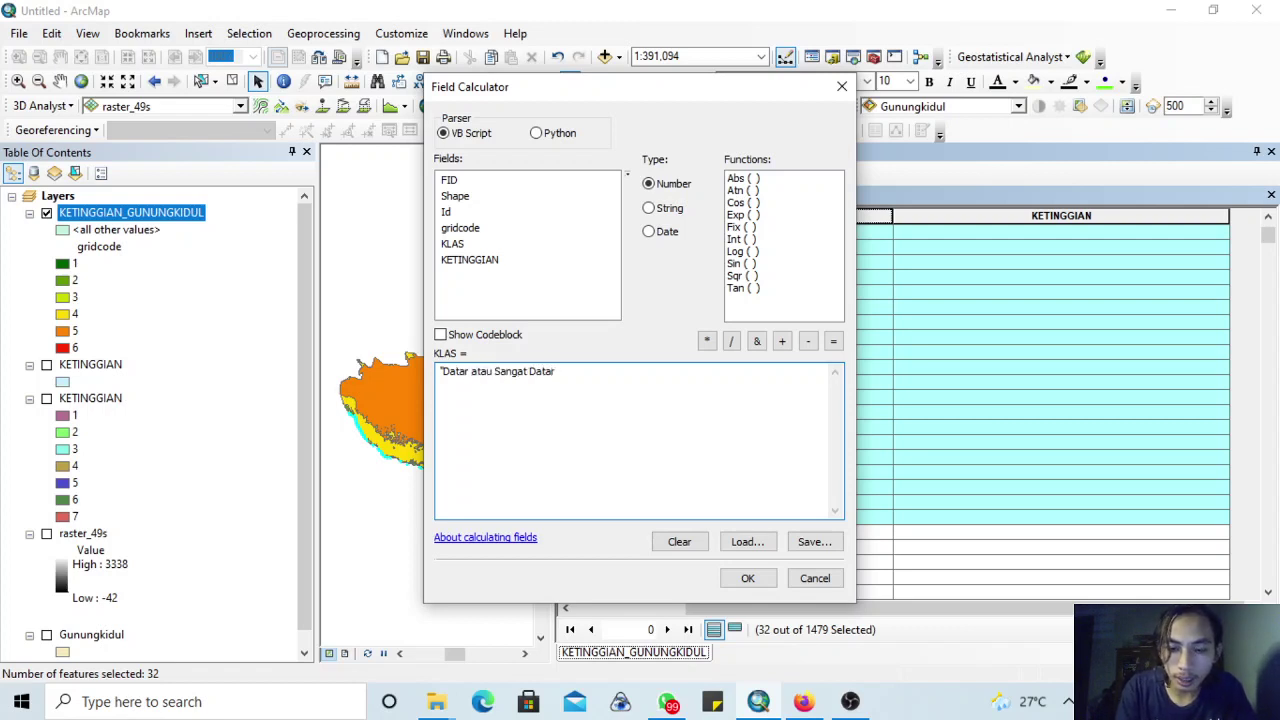
text(")
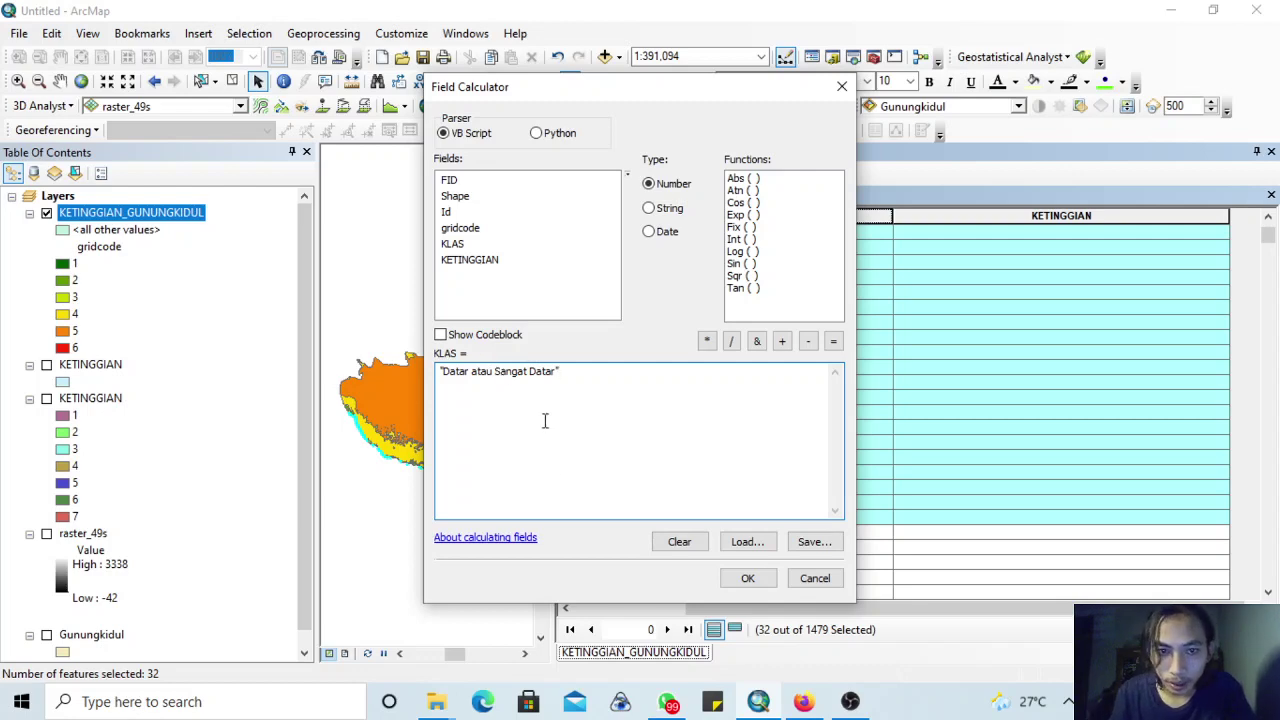
click(748, 579)
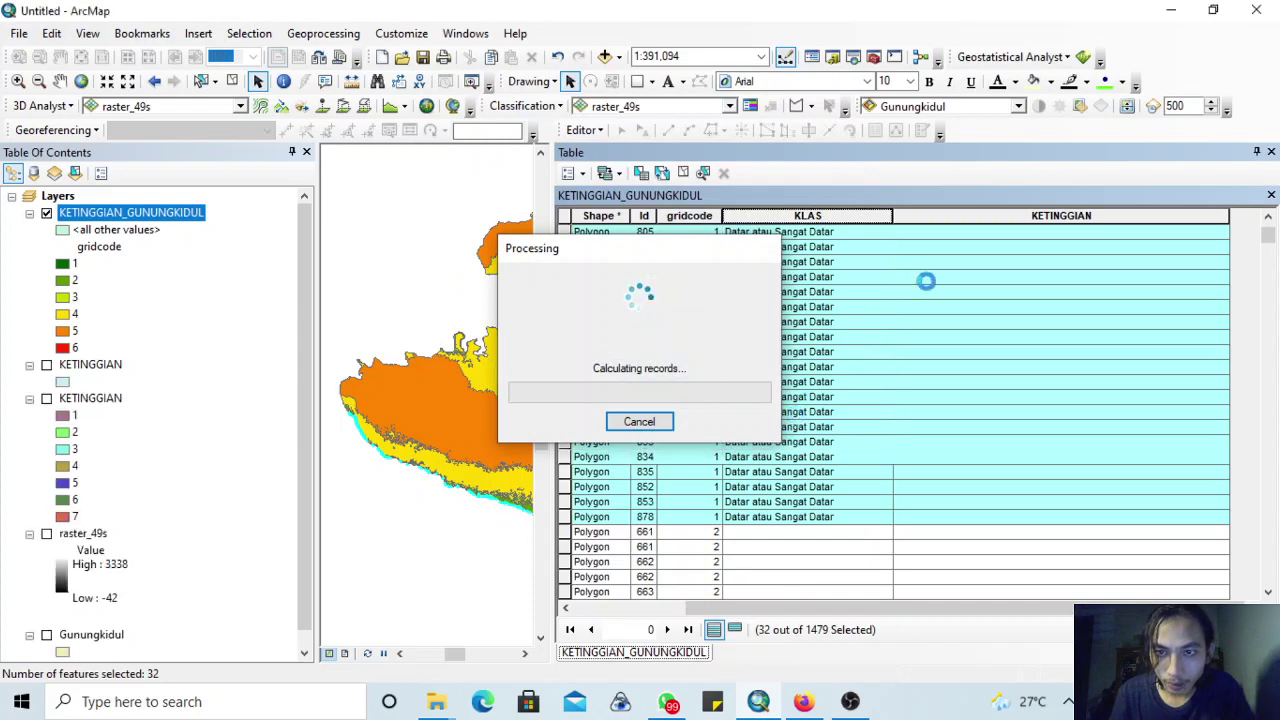
- Consult the relief classification PDF in Firefox and calculate KETINGGIAN as "<5 Meter" for the selected gridcode 1 records
click(982, 215)
right_click(986, 215)
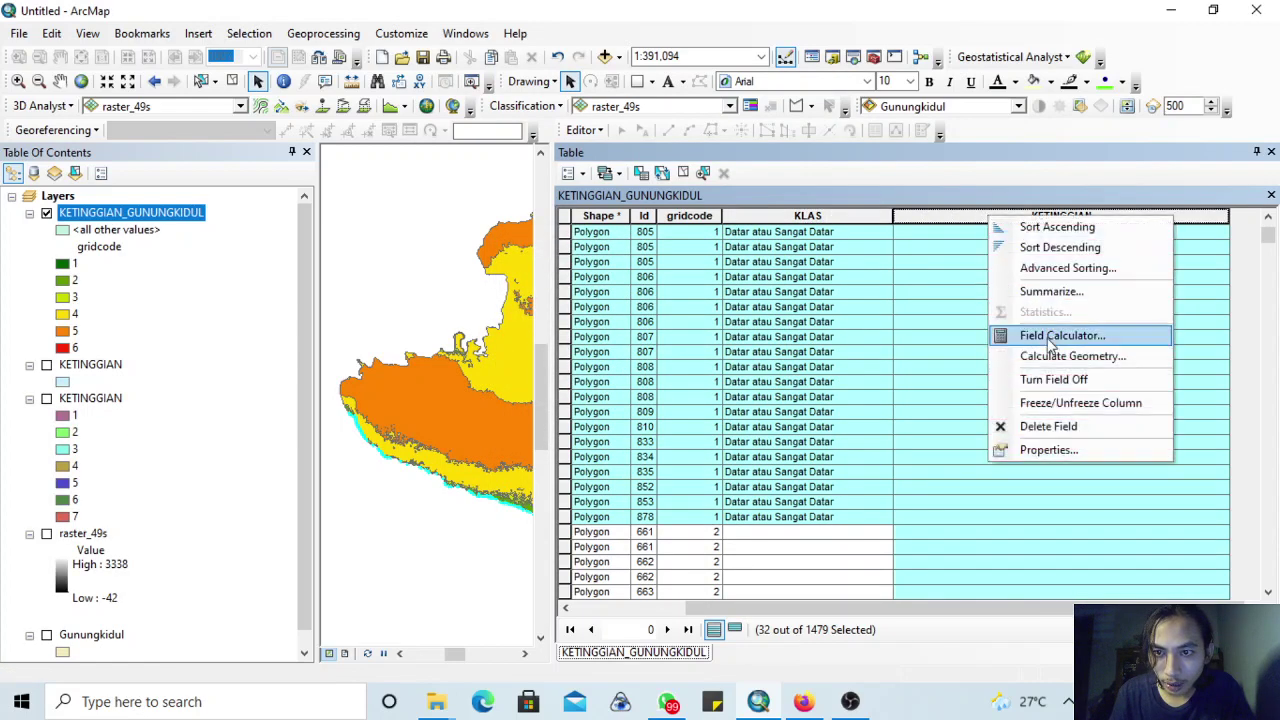
click(1050, 334)
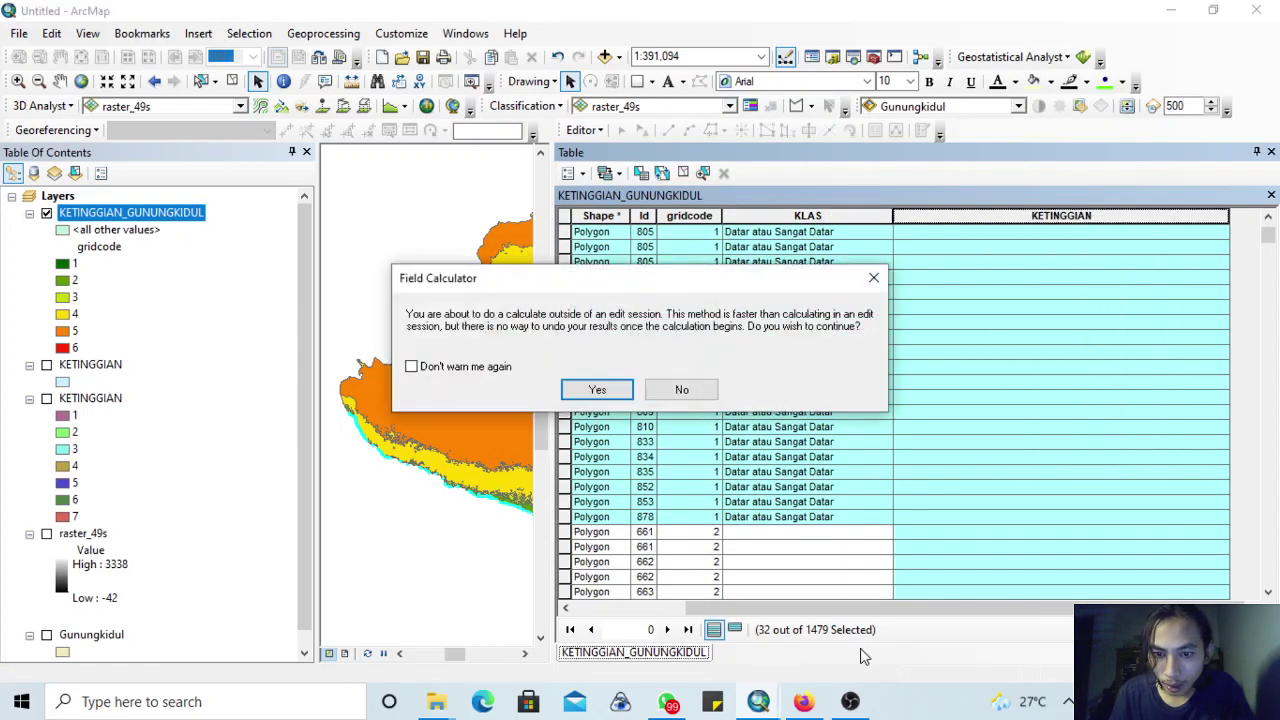
click(600, 390)
click(805, 703)
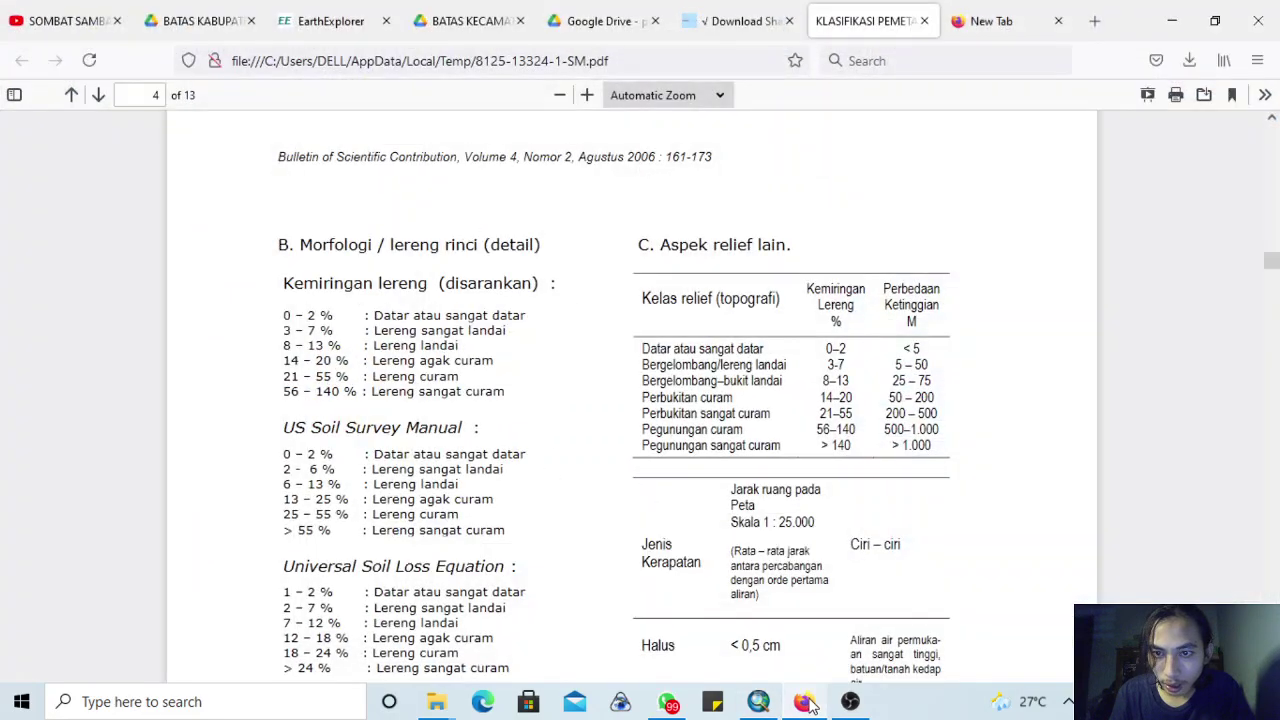
click(805, 703)
drag(553, 383, 444, 388)
key(BackSpace)
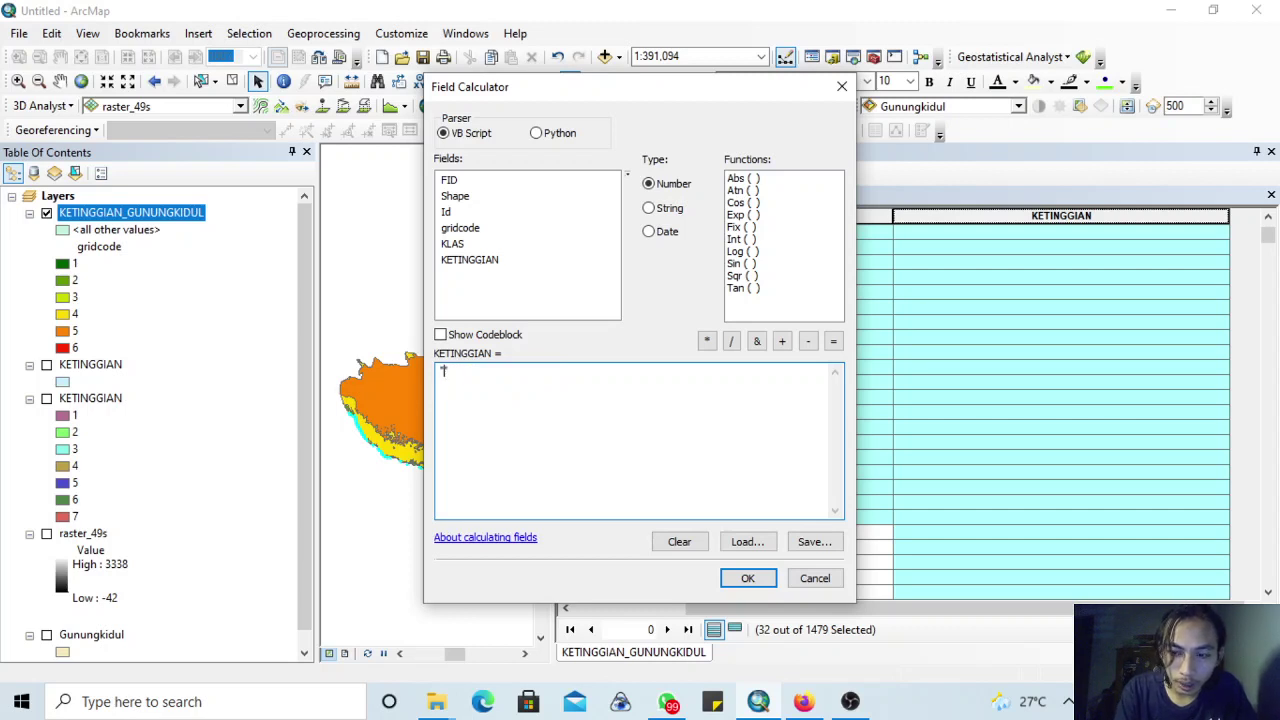
text(<5)
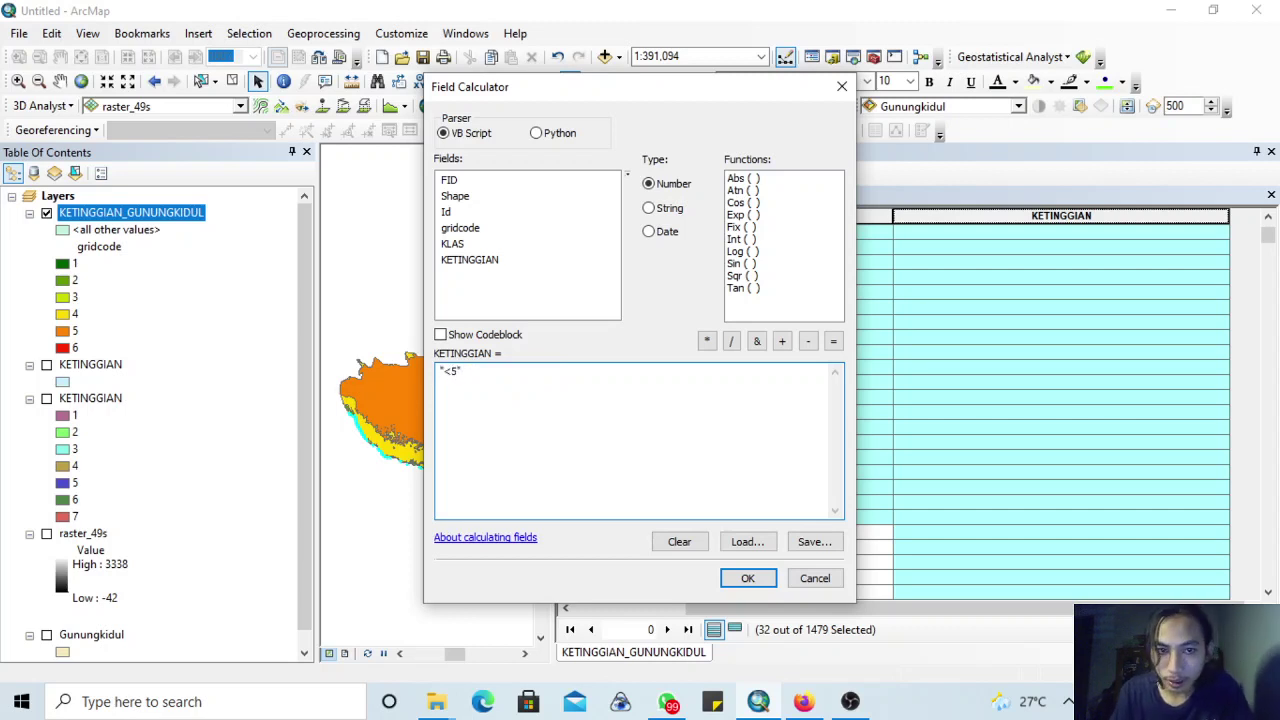
text( Meter)
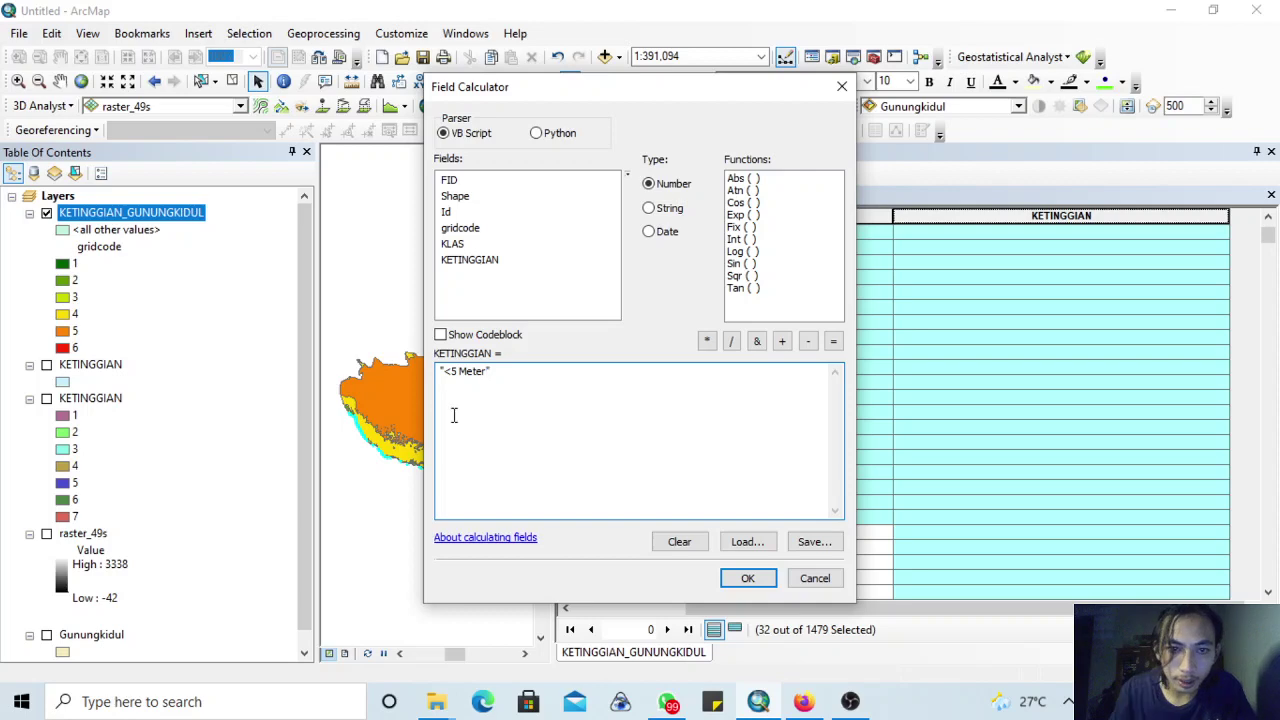
click(748, 578)
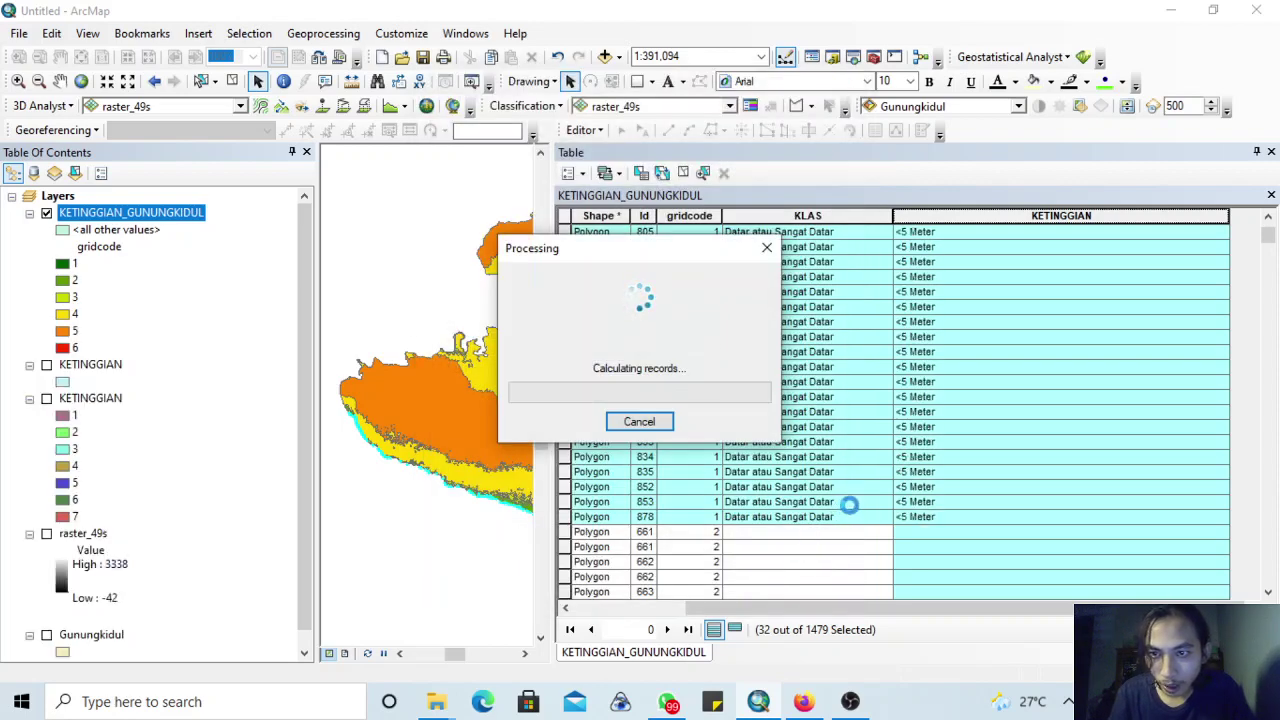
- Select all records with gridcode 2 in the attribute table
mouse_move(1270, 238)
mouse_down()
mouse_move(1273, 250)
mouse_move(1270, 232)
mouse_up()
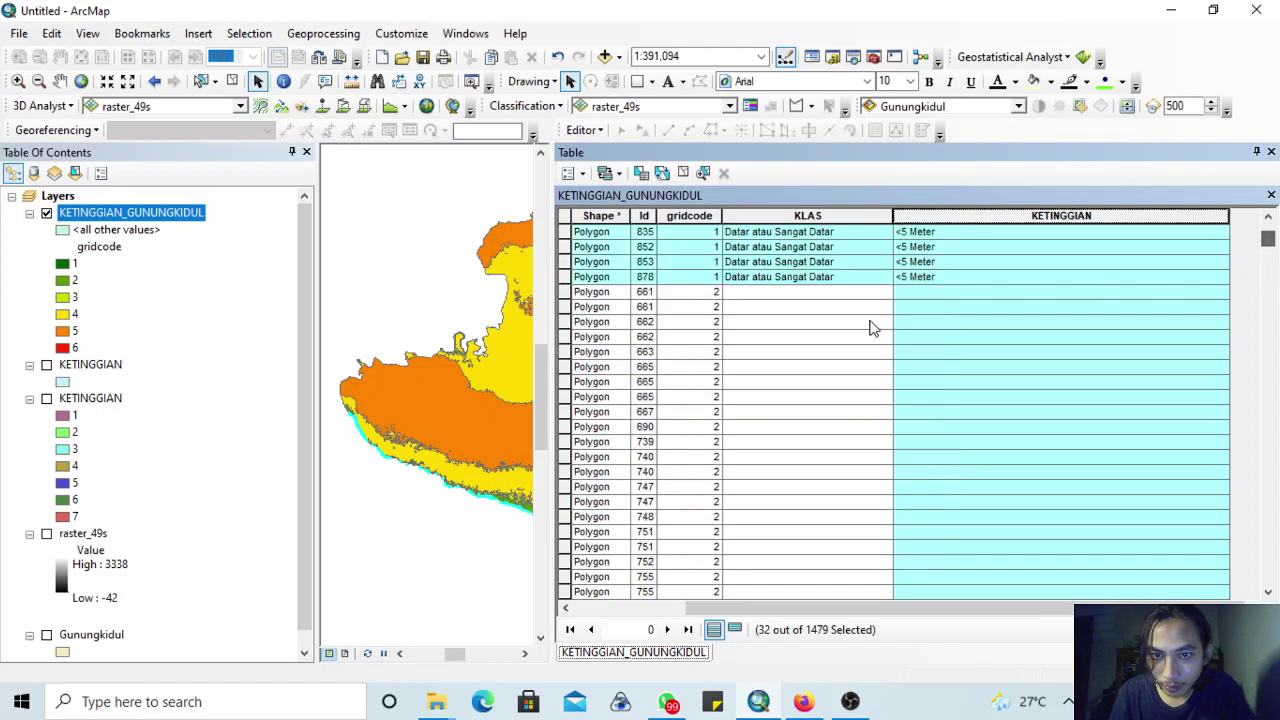
click(565, 291)
click(1270, 256)
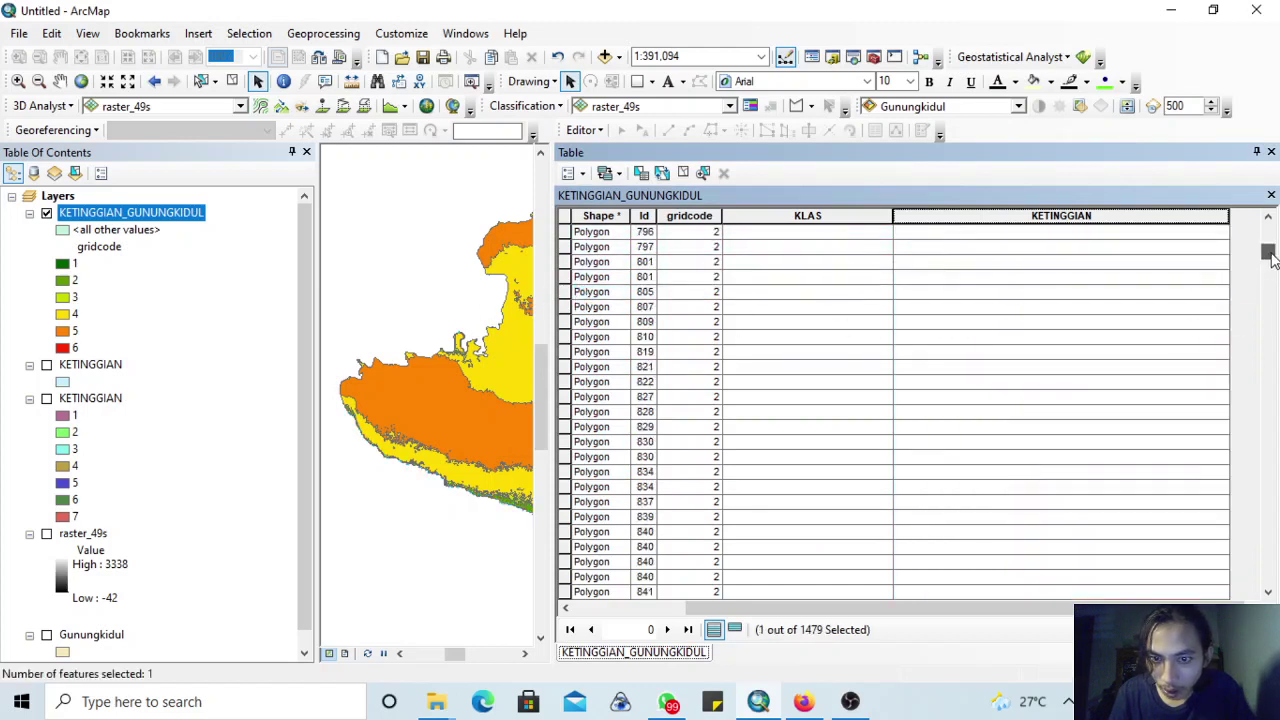
mouse_move(1270, 256)
mouse_down()
mouse_move(1271, 282)
mouse_move(1271, 262)
mouse_up()
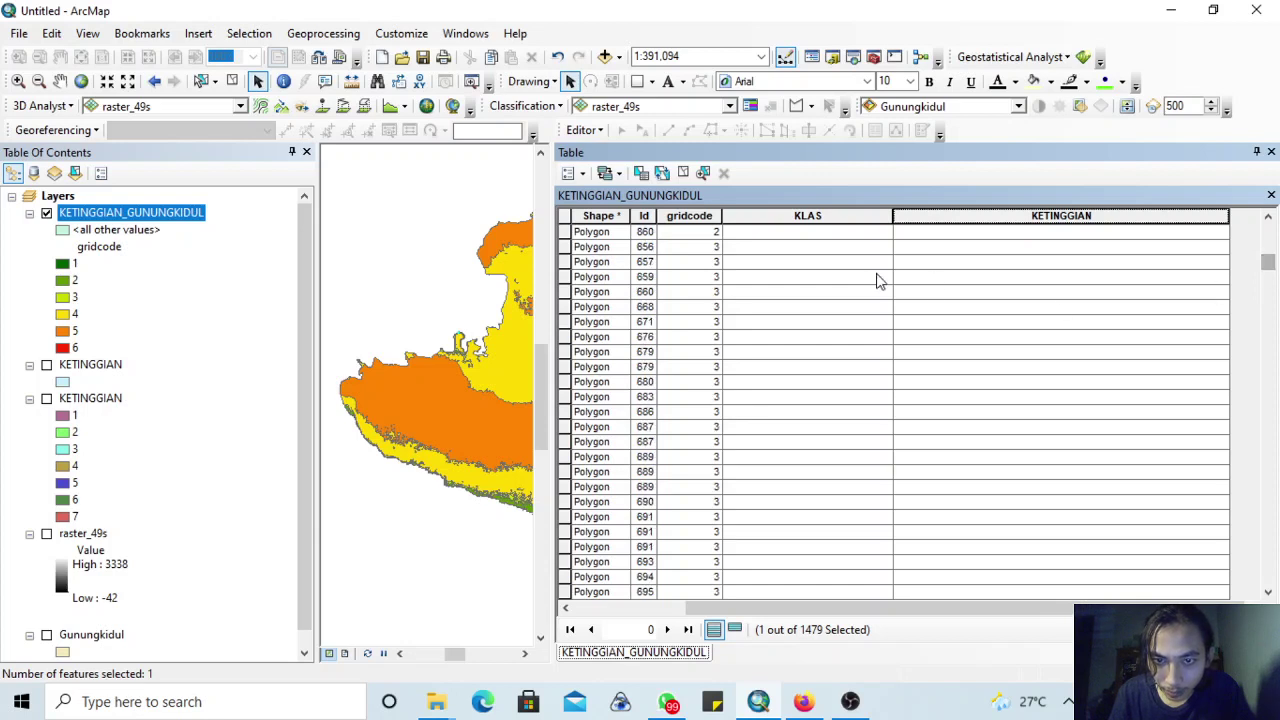
shift+click(566, 234)
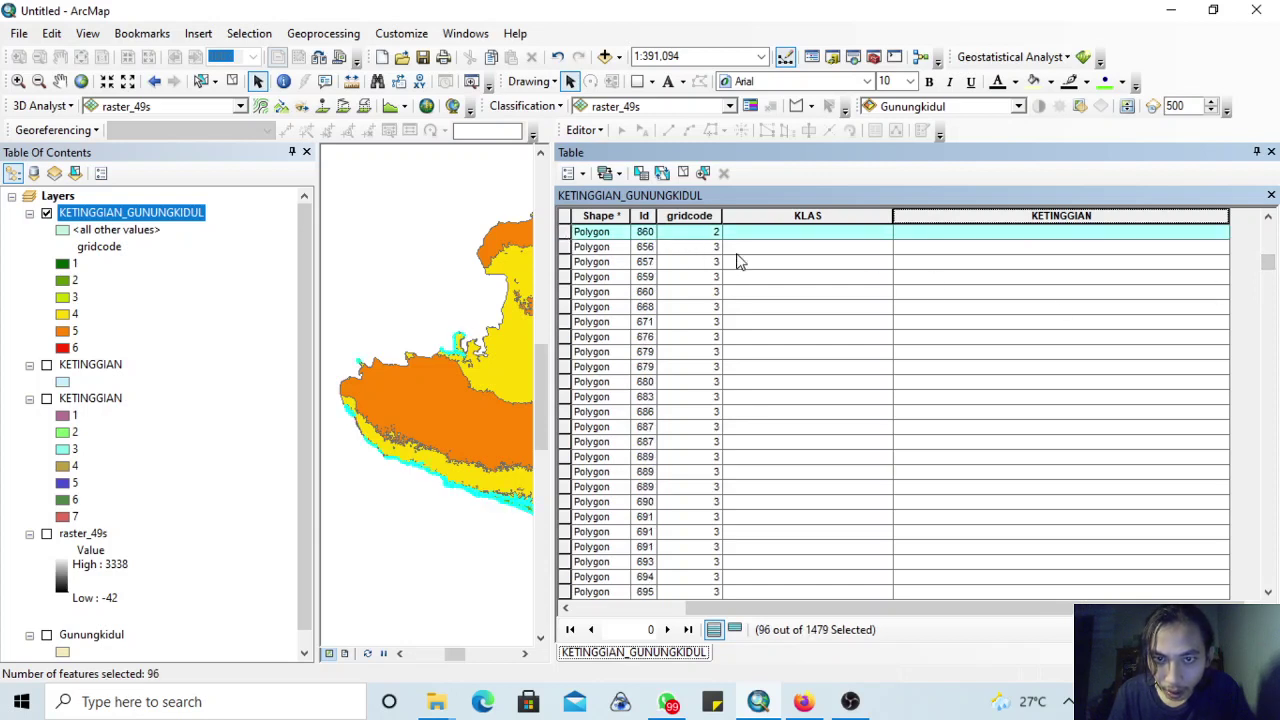
- Consult the relief classification PDF and calculate KLAS as "Bergelombang atau Lereng Landai" for the selected gridcode 2 records
right_click(808, 217)
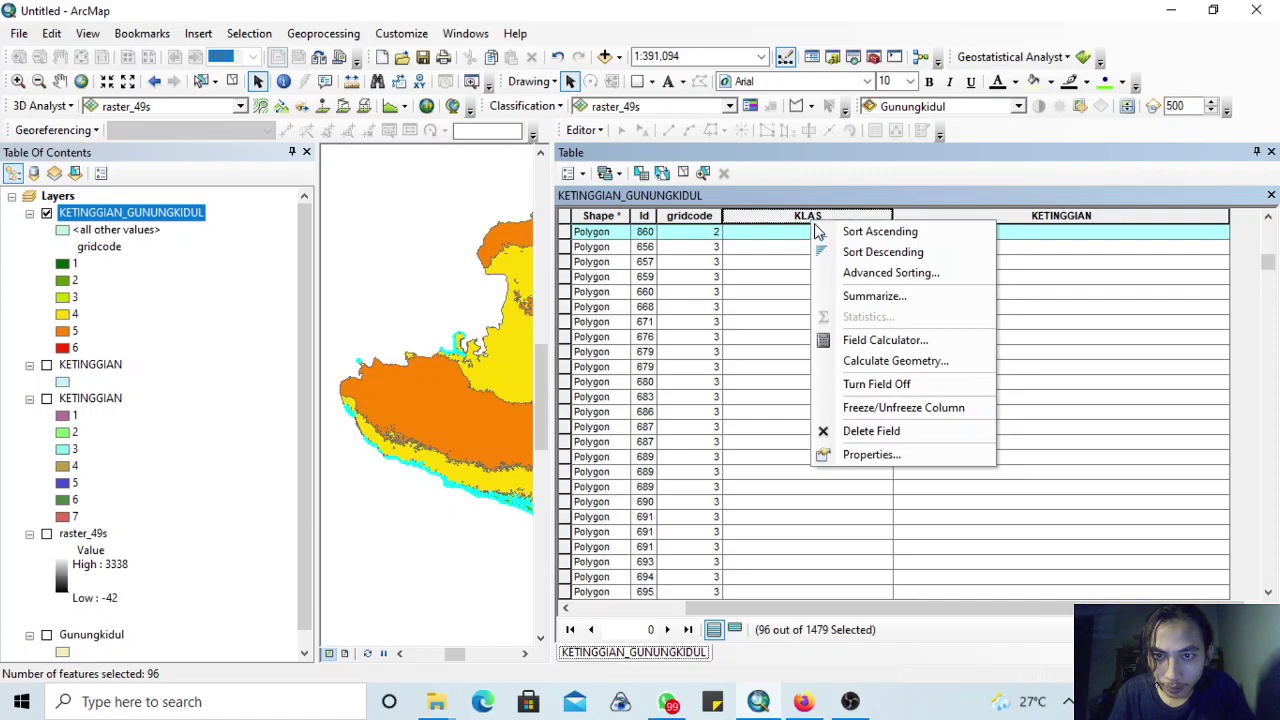
click(876, 341)
click(597, 389)
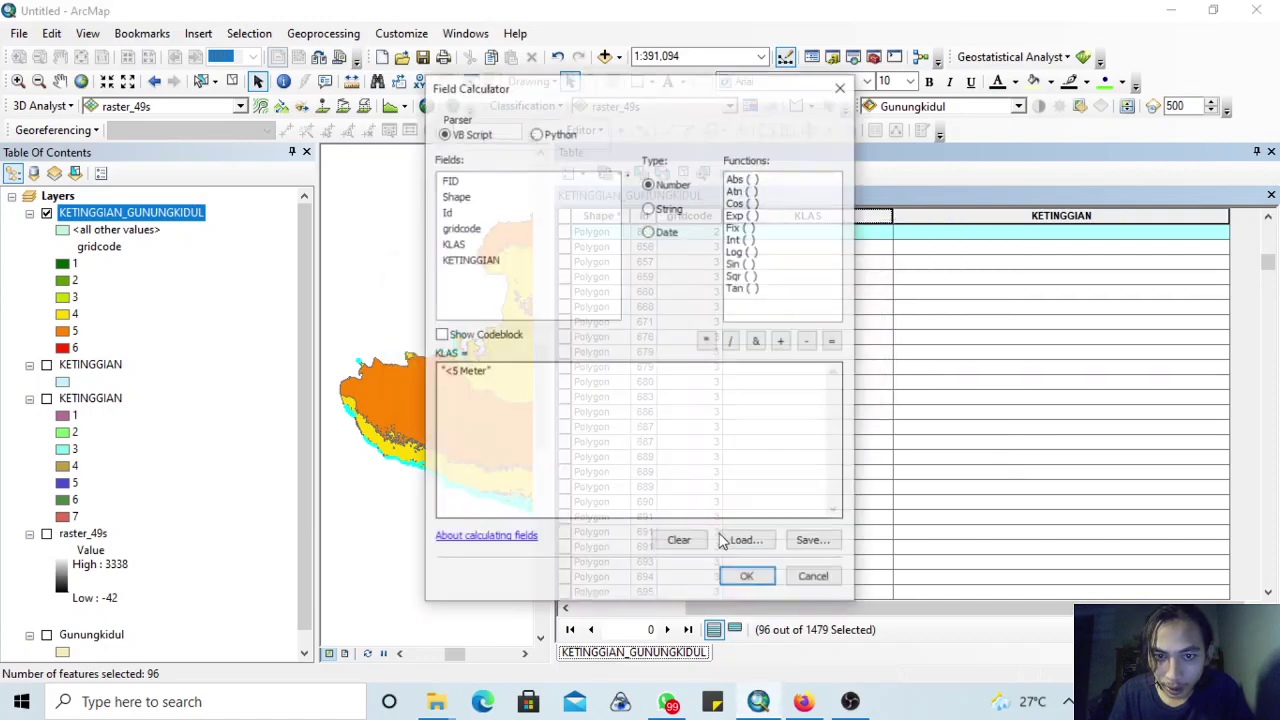
click(801, 704)
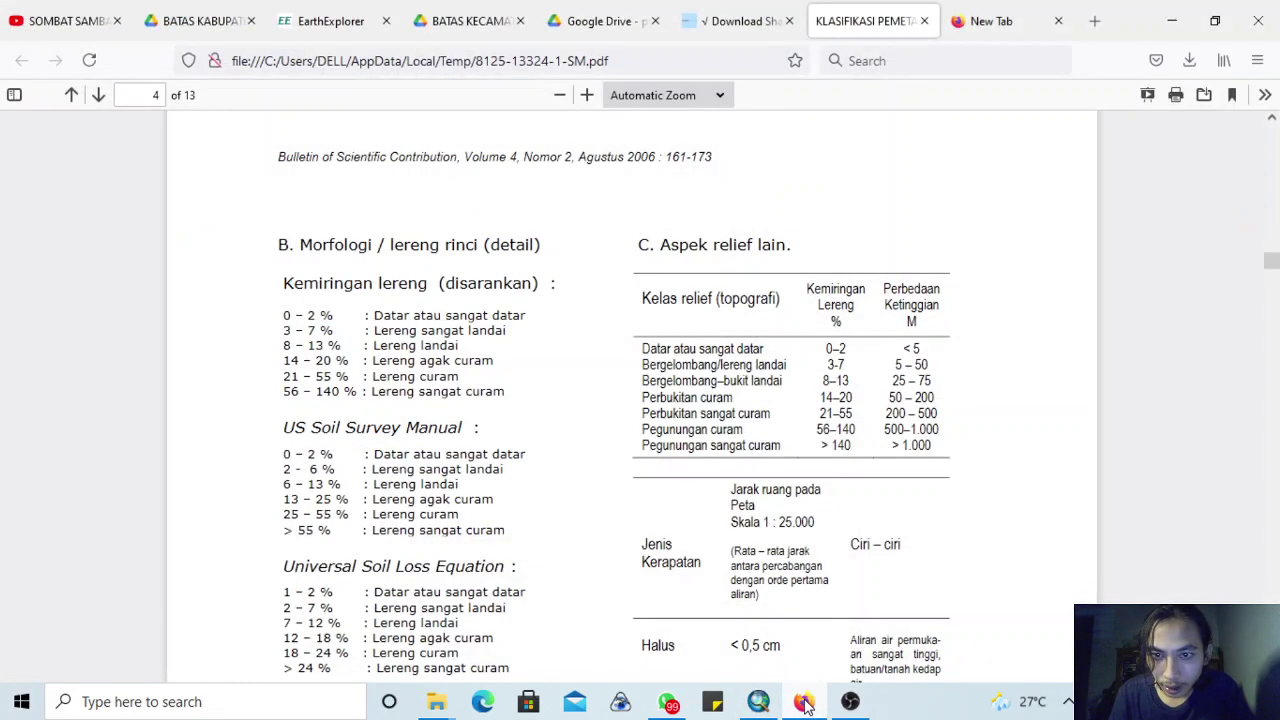
click(806, 705)
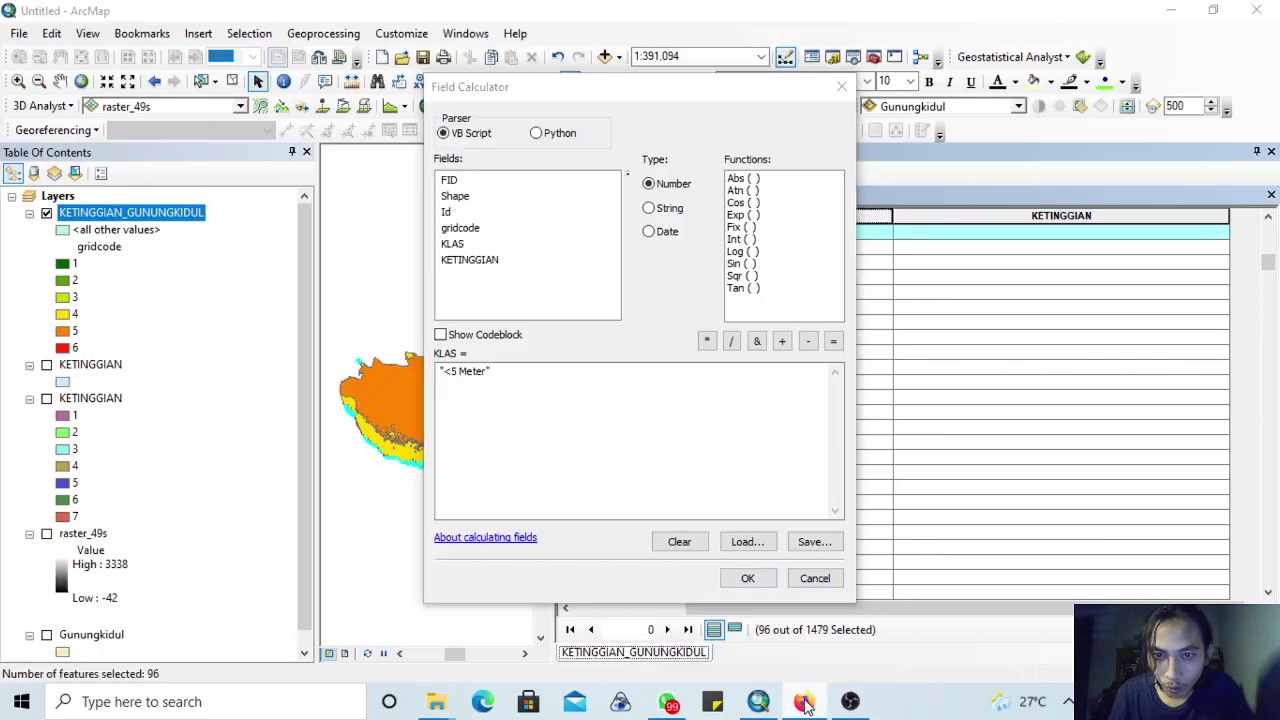
click(482, 383)
drag(484, 377, 444, 372)
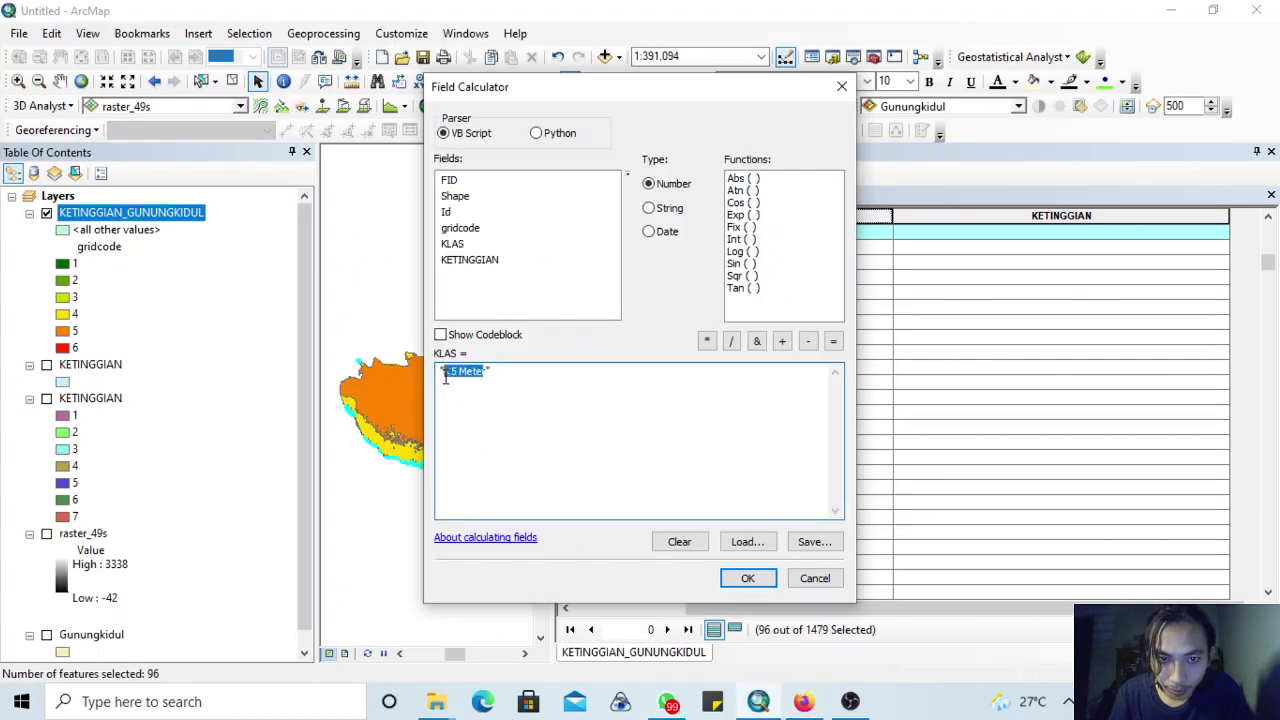
text(5erg)
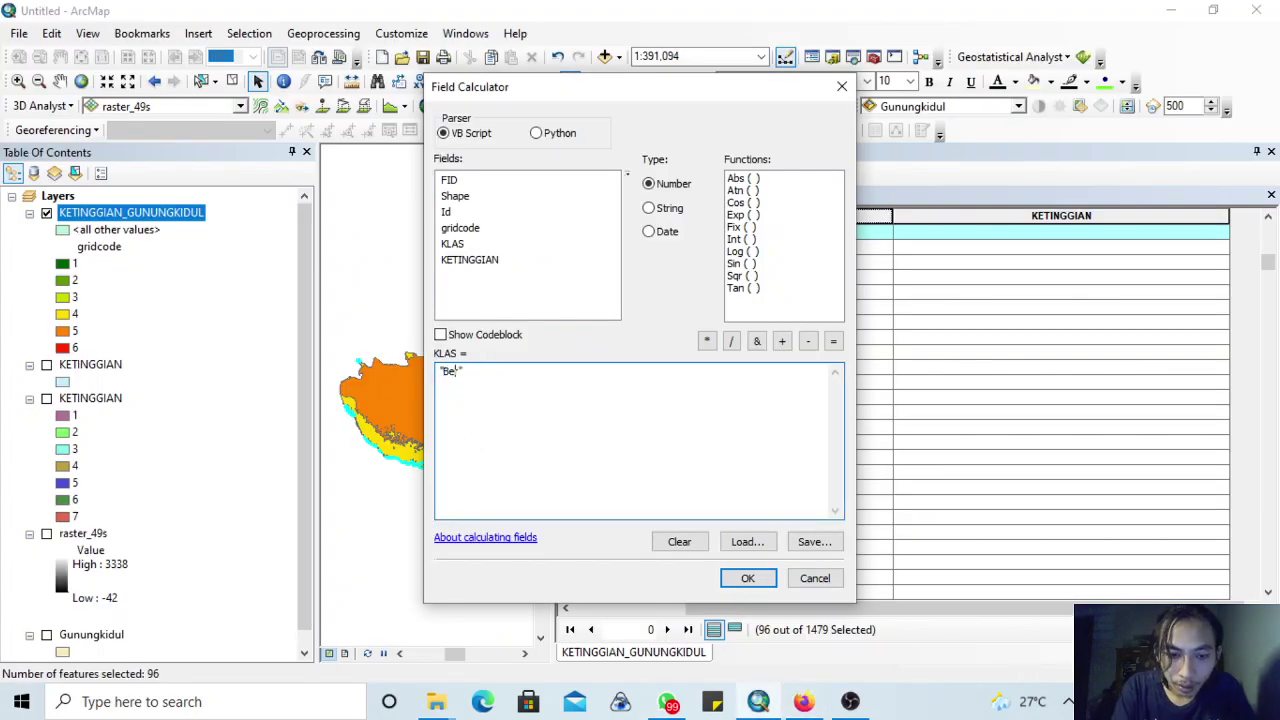
text(e)
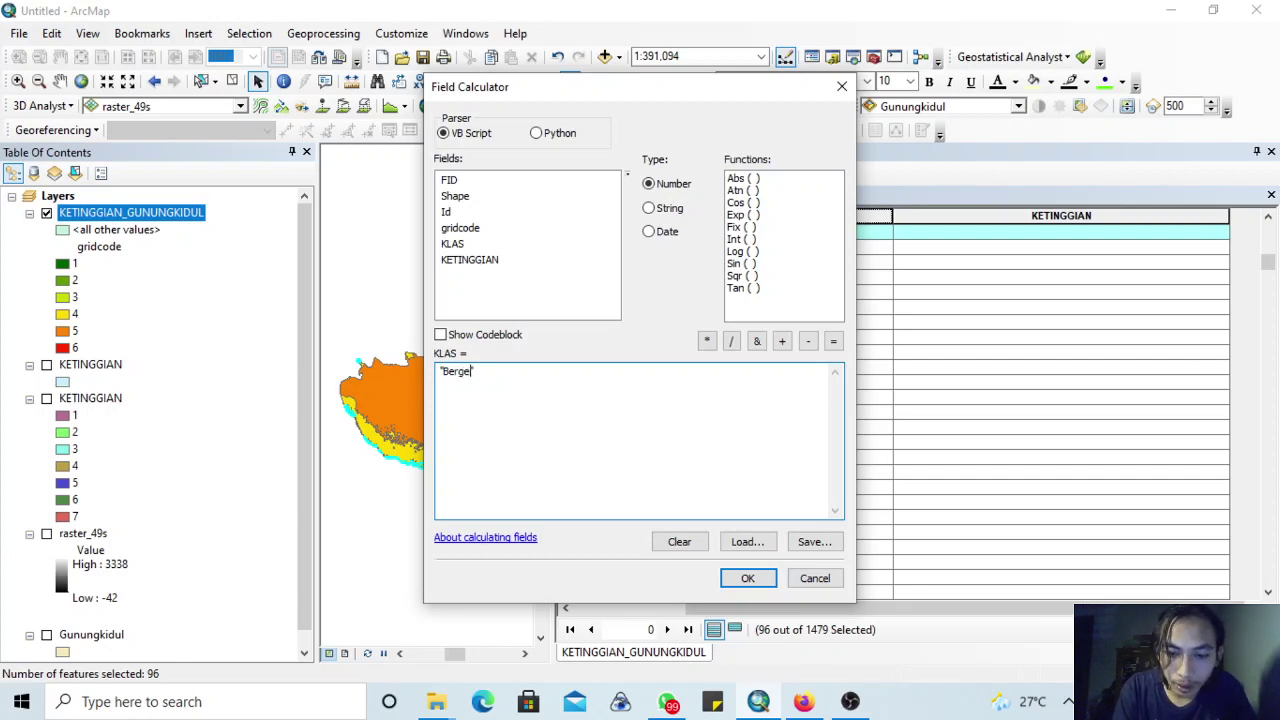
text(lombang)
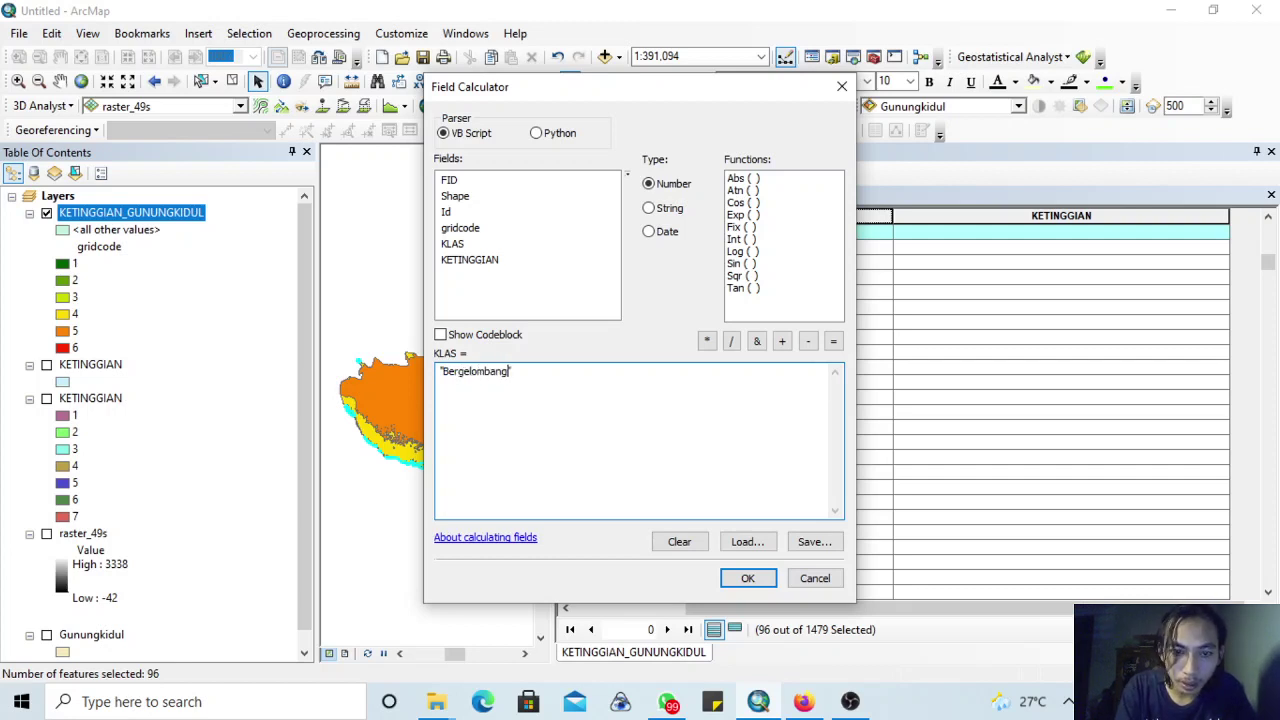
text( atau Lereng Lan)
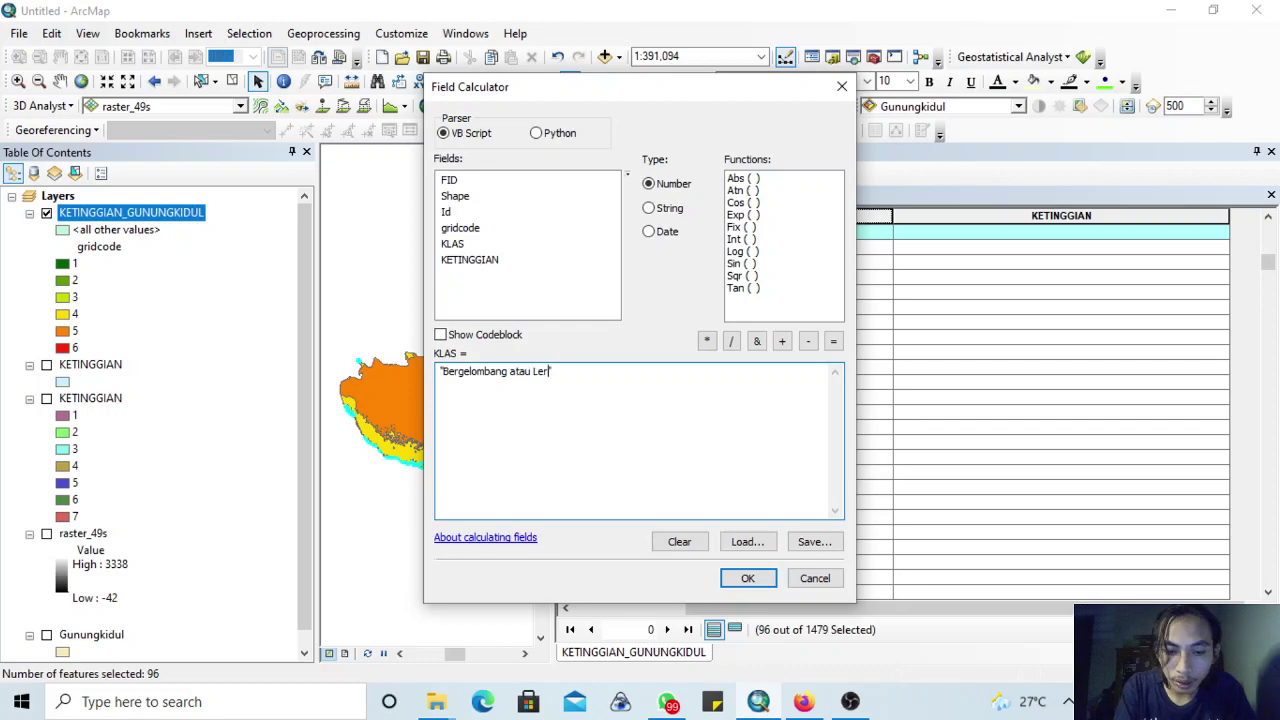
text(dai)
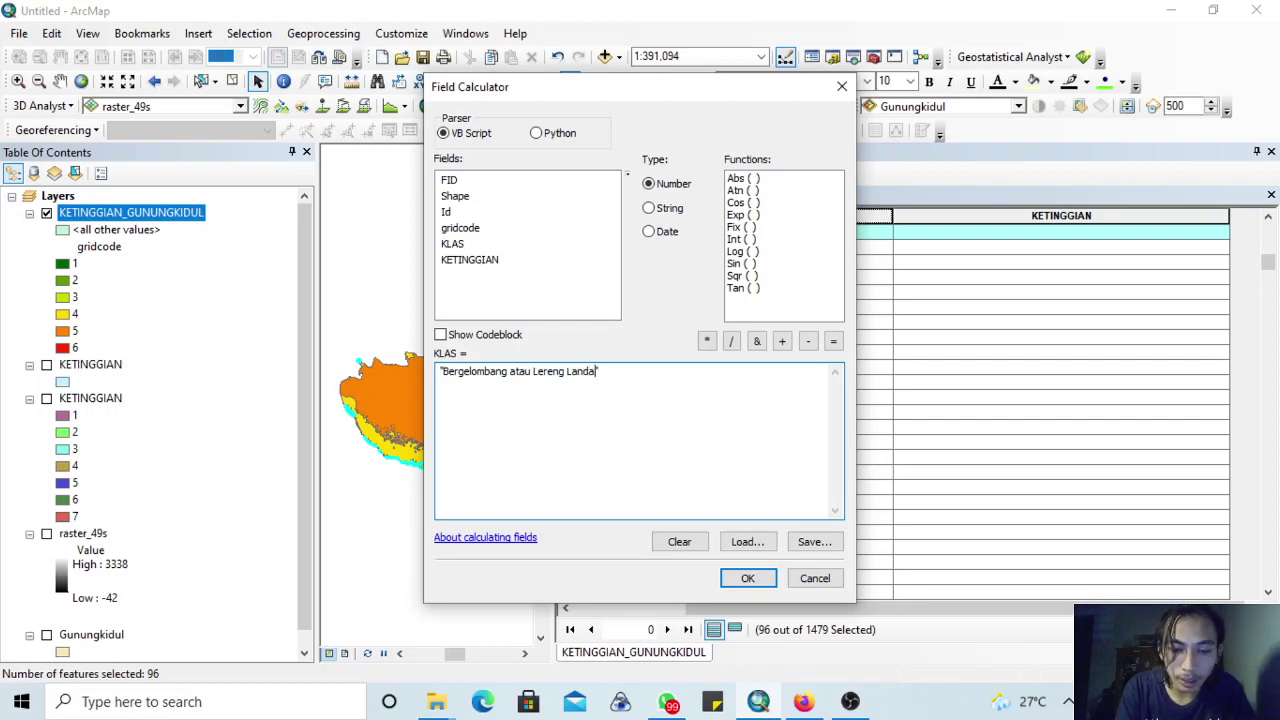
click(746, 578)
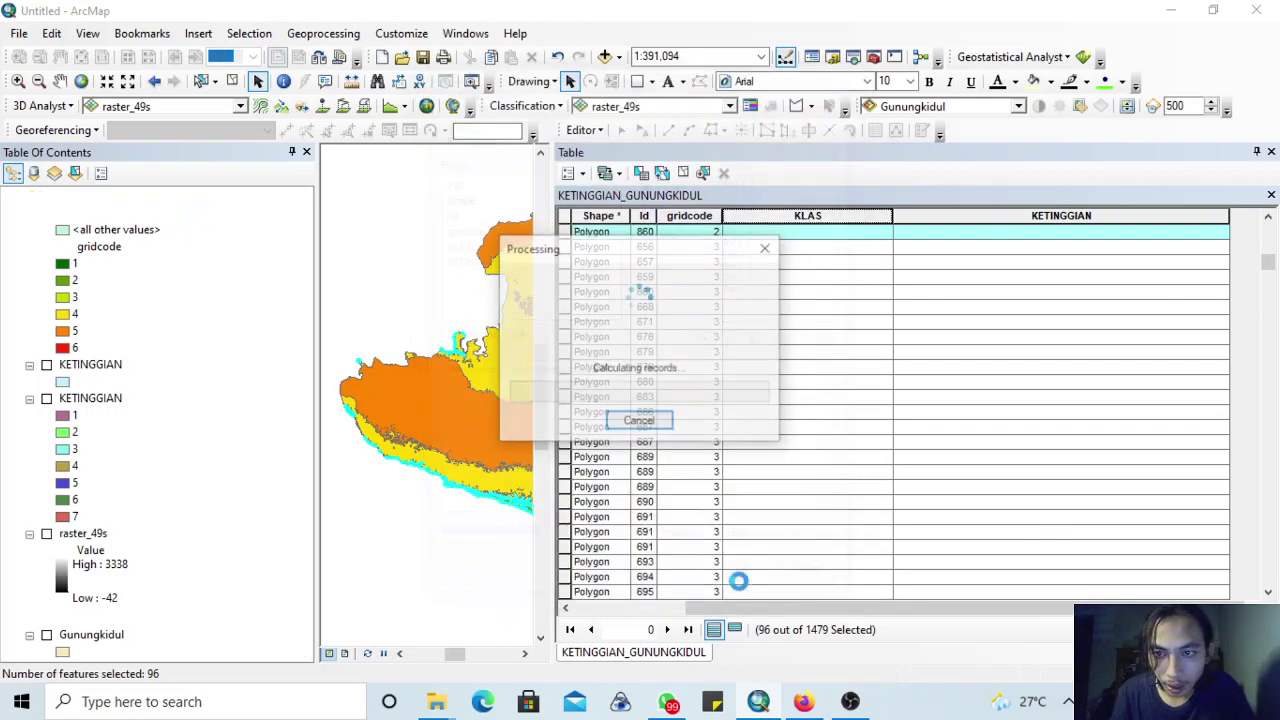
- Check the elevation range in the PDF and try to calculate KETINGGIAN with the expression 5-50 Meteri" for the gridcode 2 records
click(804, 702)
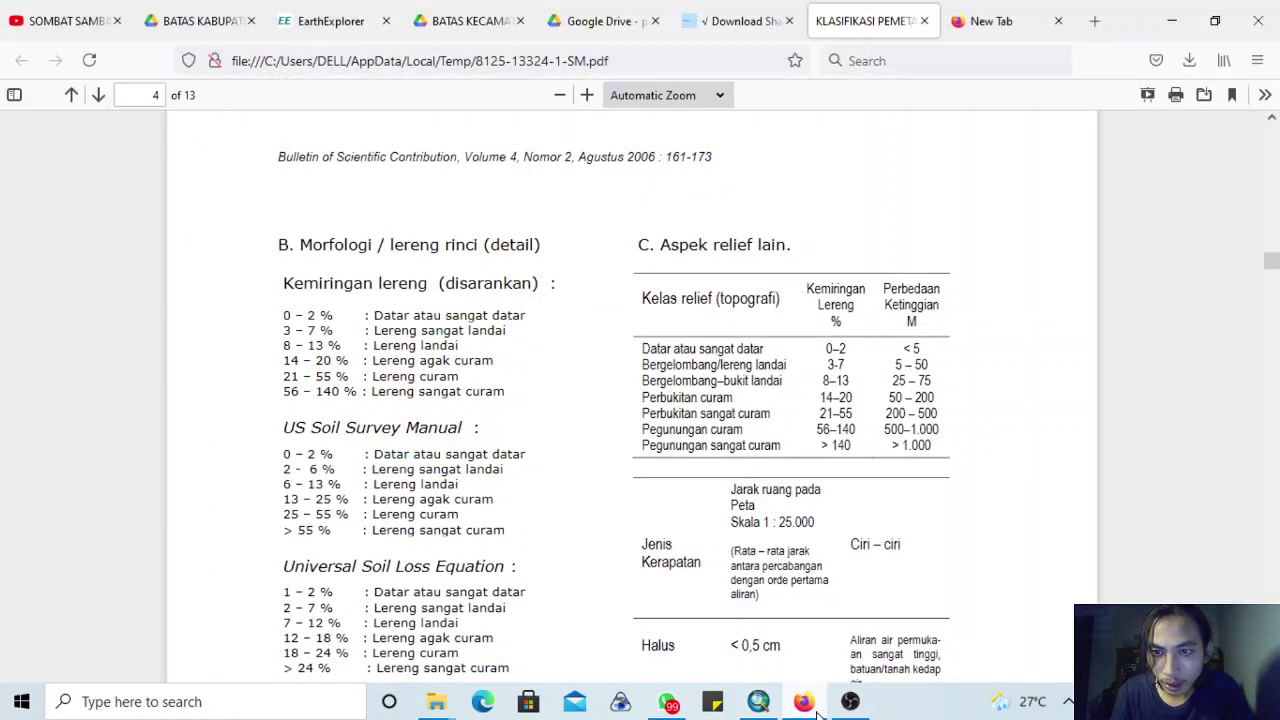
click(816, 705)
click(1012, 216)
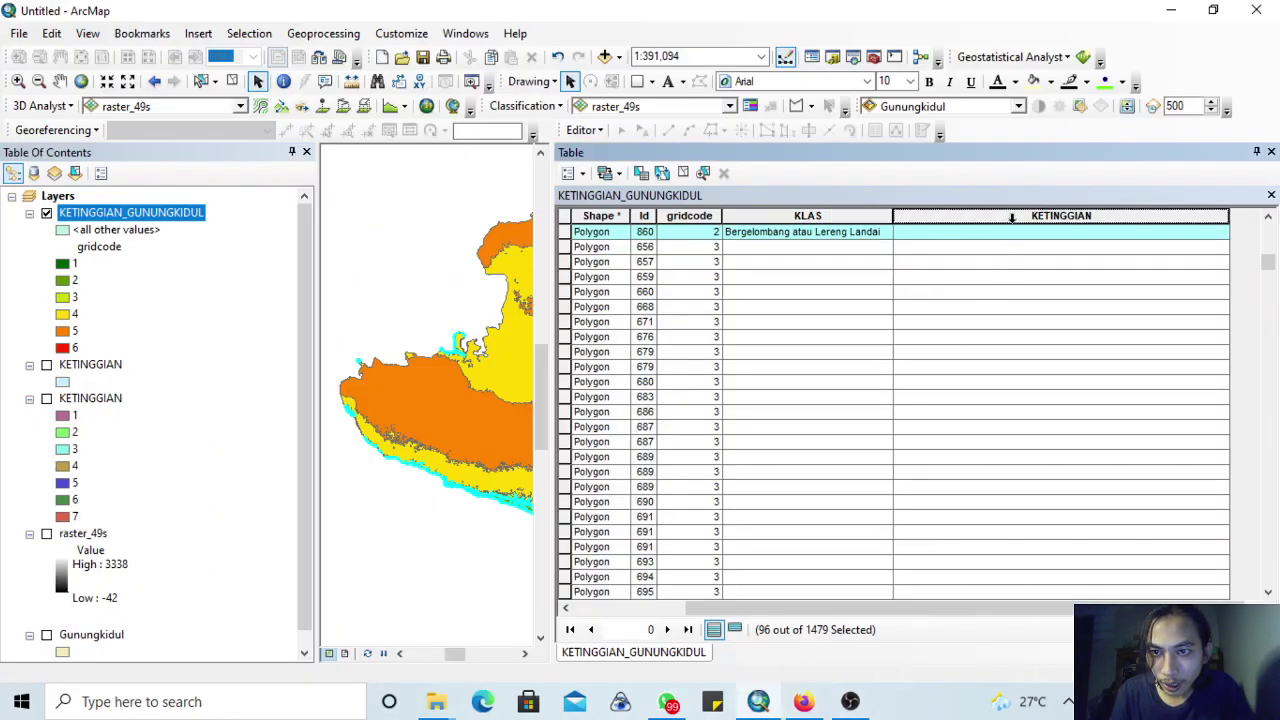
right_click(1012, 216)
click(1068, 340)
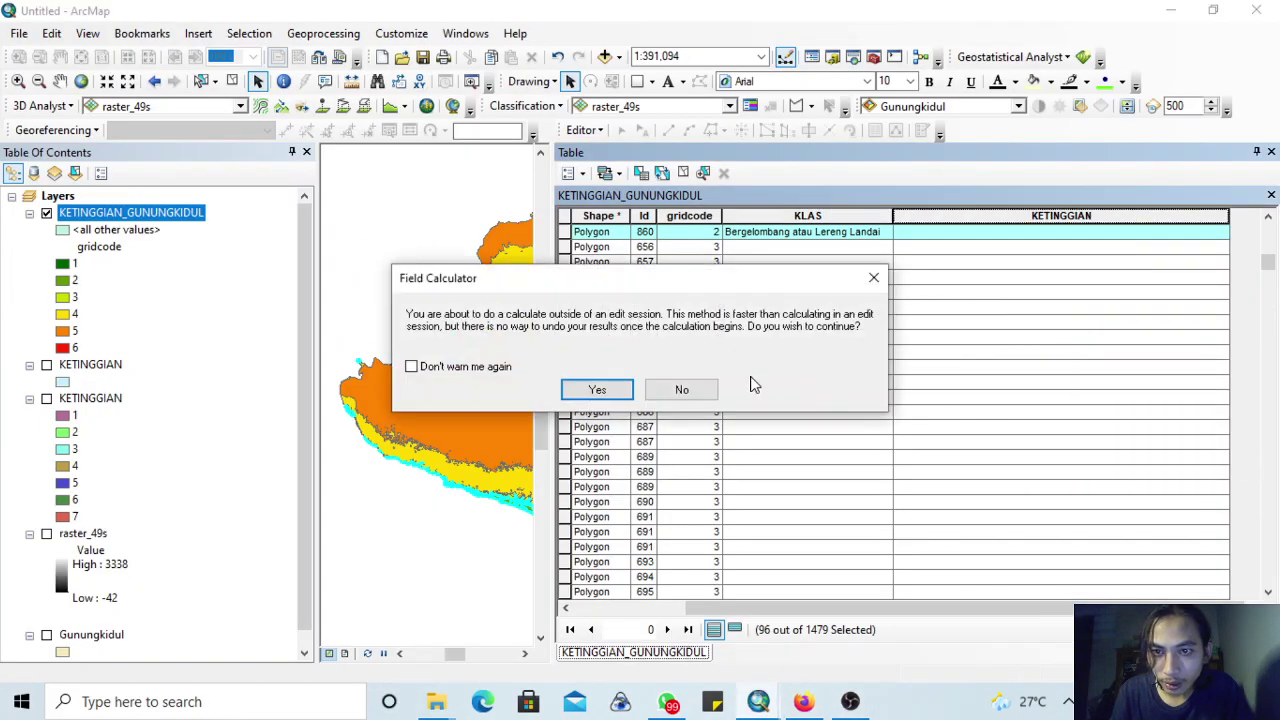
click(610, 394)
drag(598, 384, 442, 396)
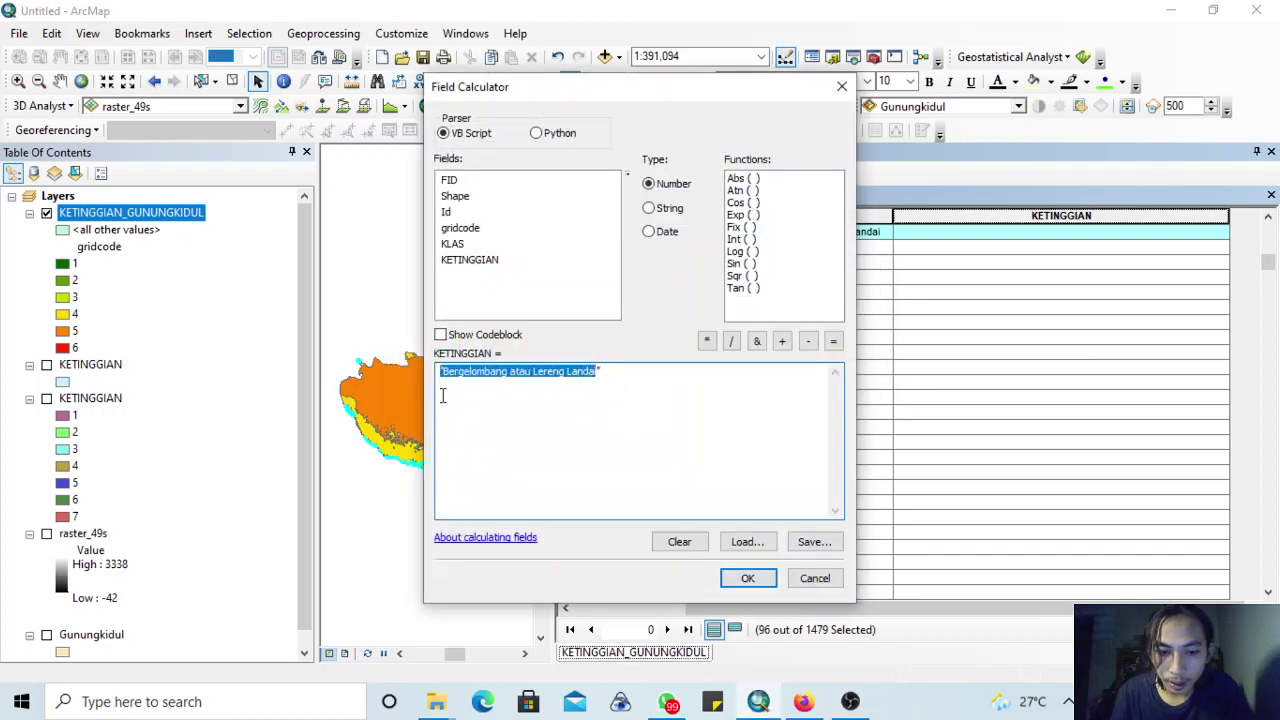
key(BackSpace)
text(5)
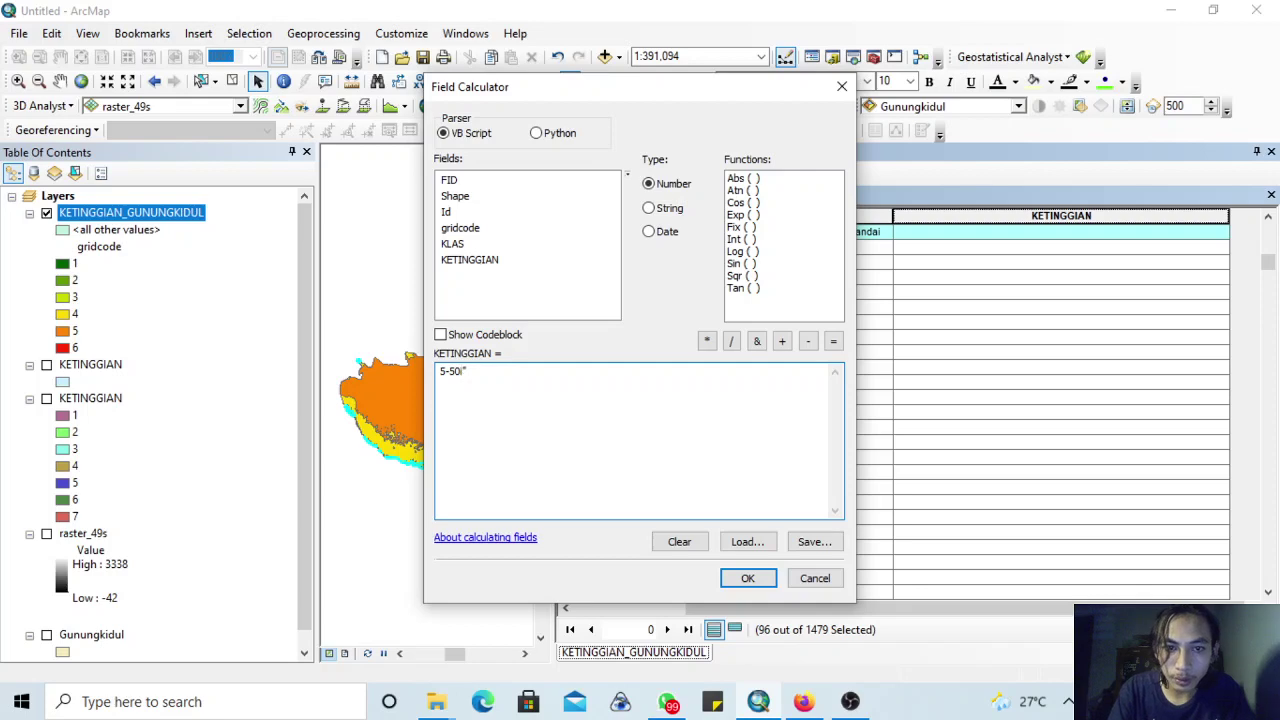
text(-50 Meter)
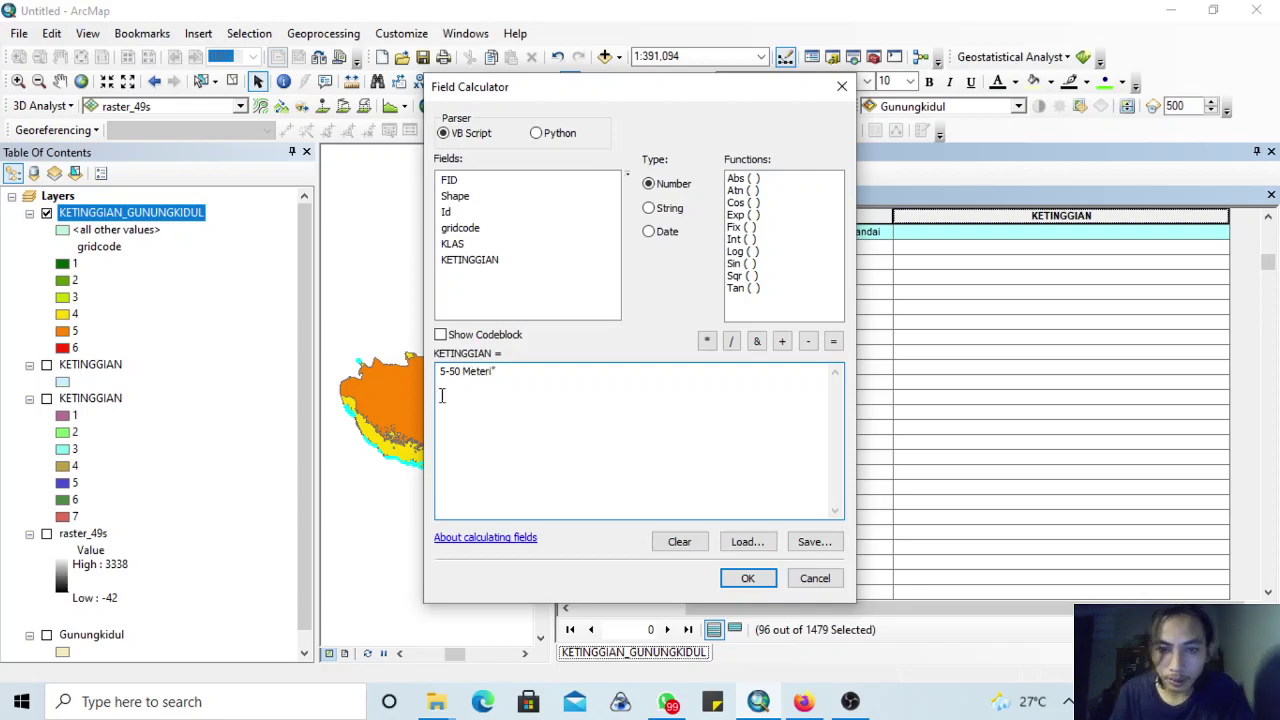
click(738, 577)
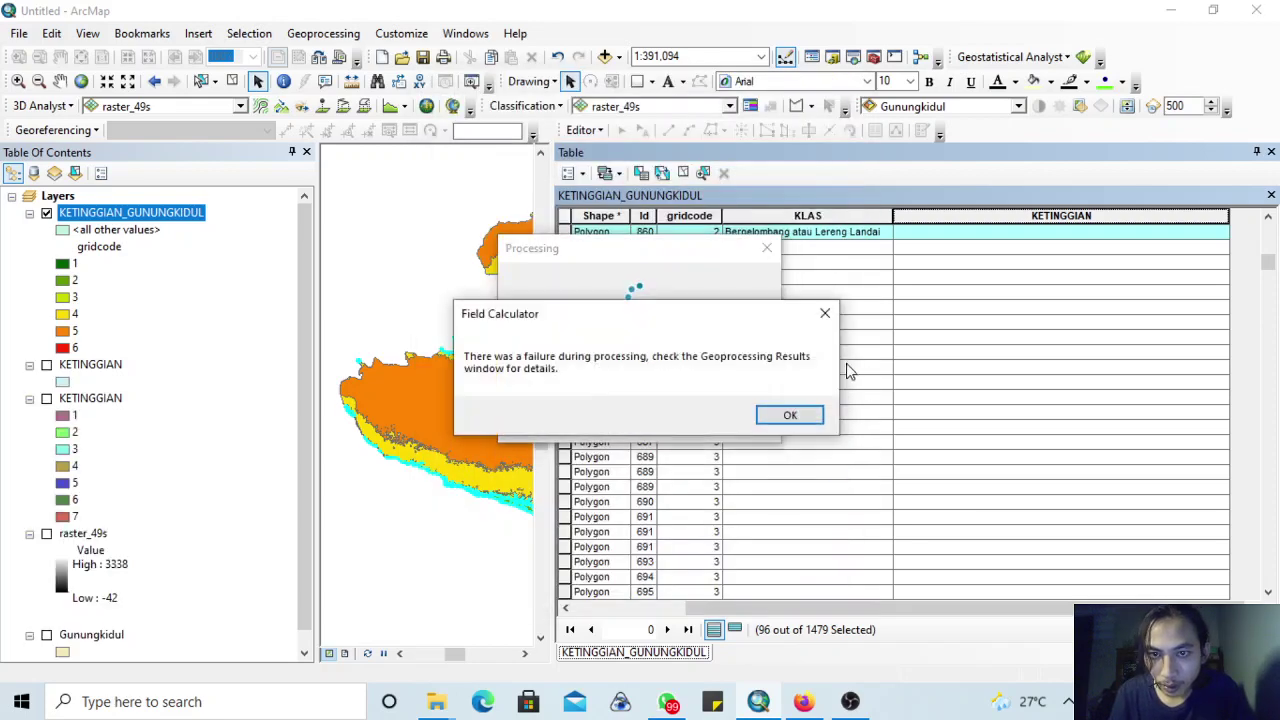
click(783, 416)
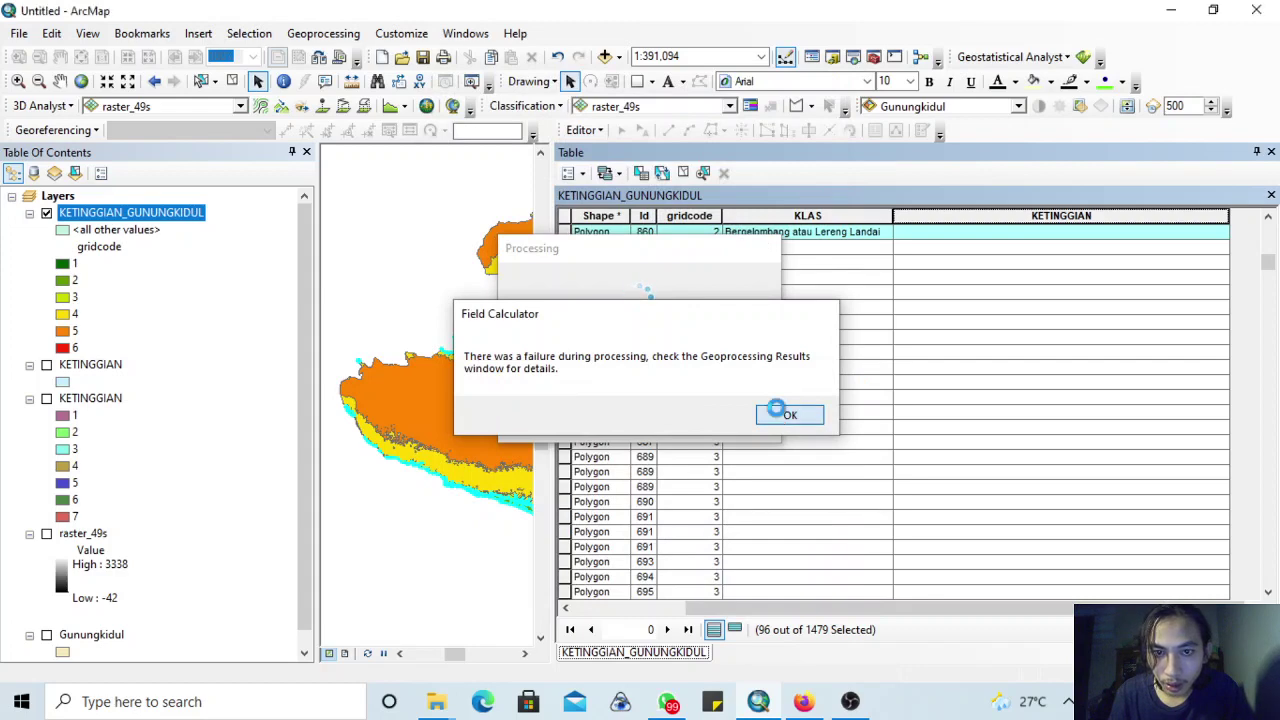
- Add the missing opening quote to the expression and calculate KETINGGIAN as "5-50 Meteri" for the selected gridcode 2 records
drag(1269, 260, 1267, 233)
right_click(1022, 222)
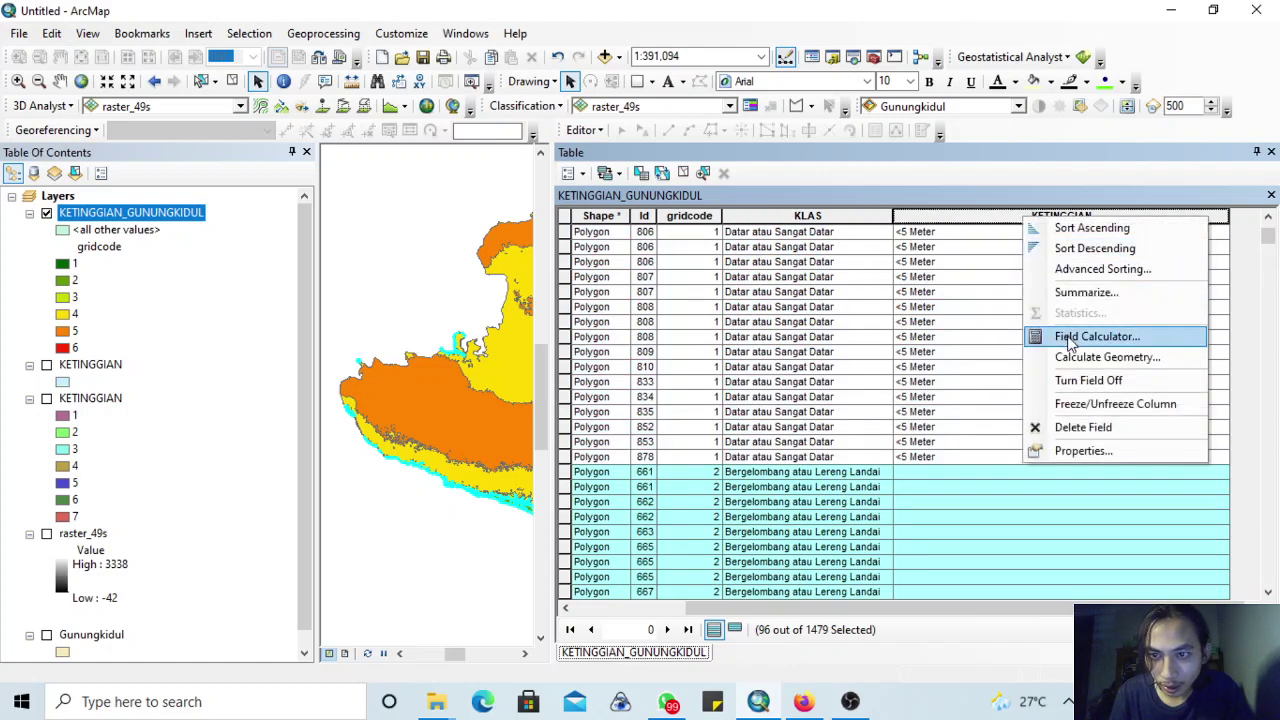
click(1080, 336)
click(598, 388)
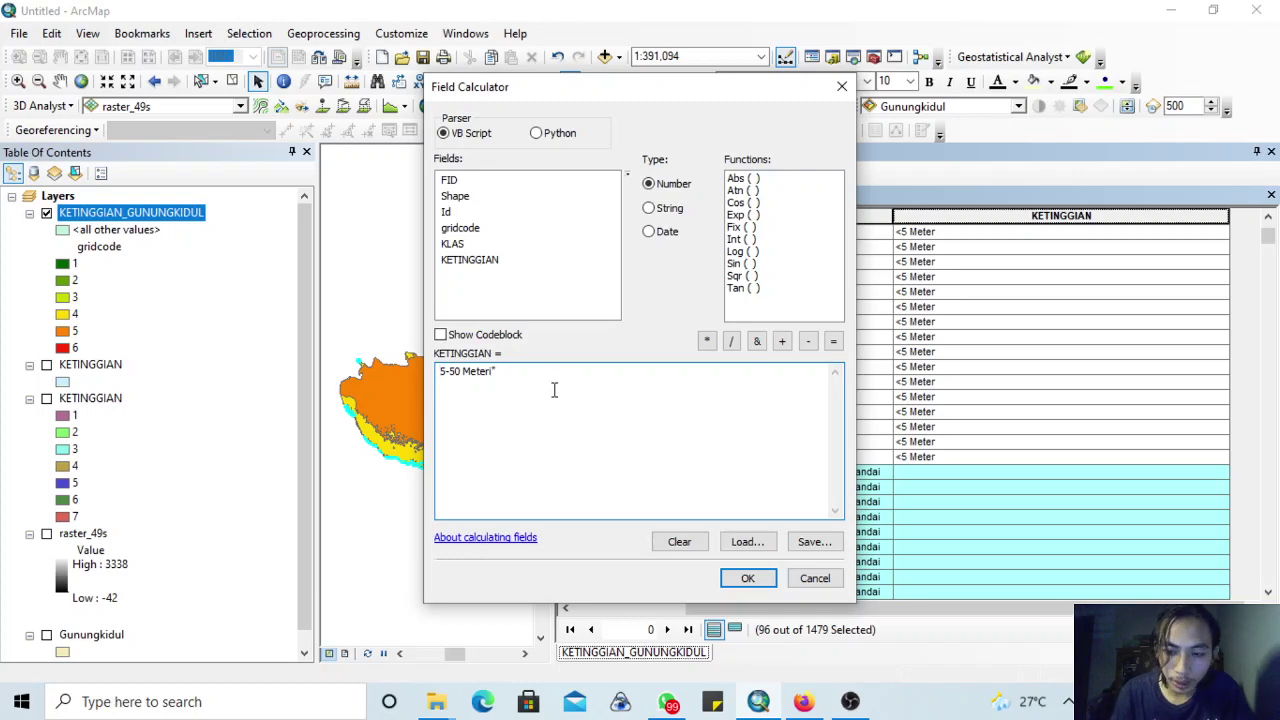
text(")
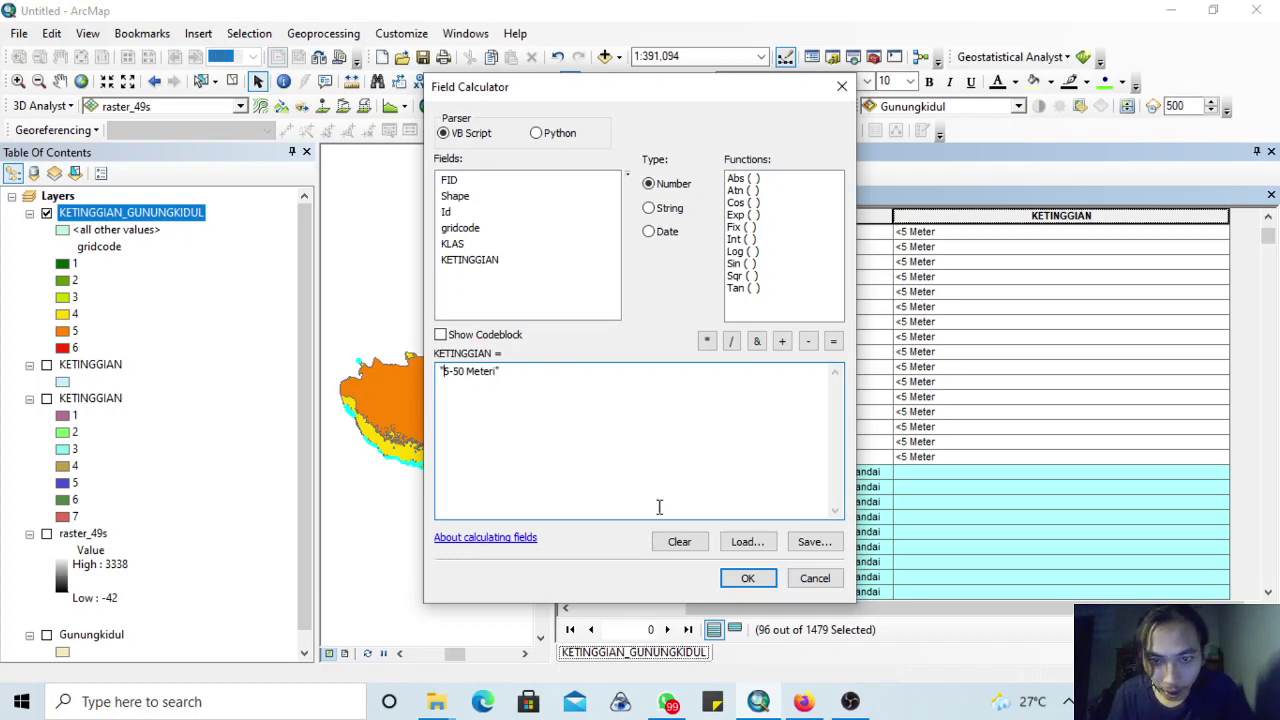
click(748, 578)
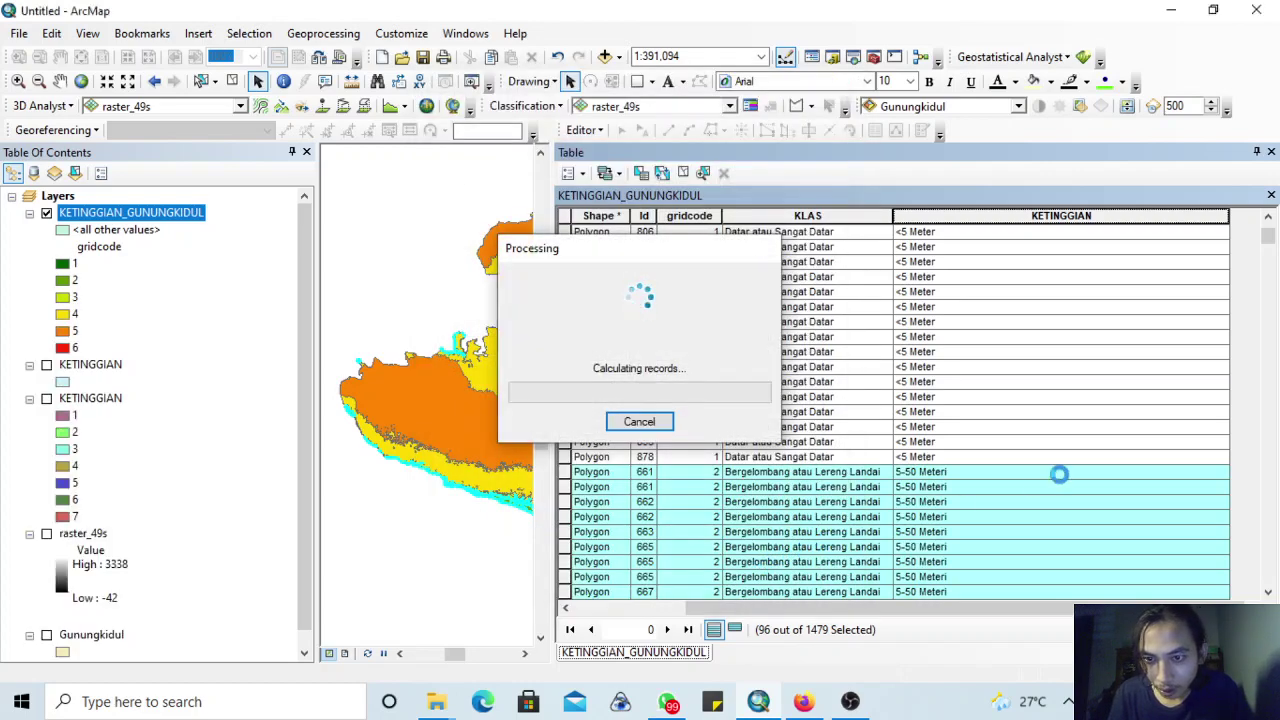
- Recalculate KETINGGIAN as ">5-50 Meter" for the selected gridcode 2 records
right_click(971, 216)
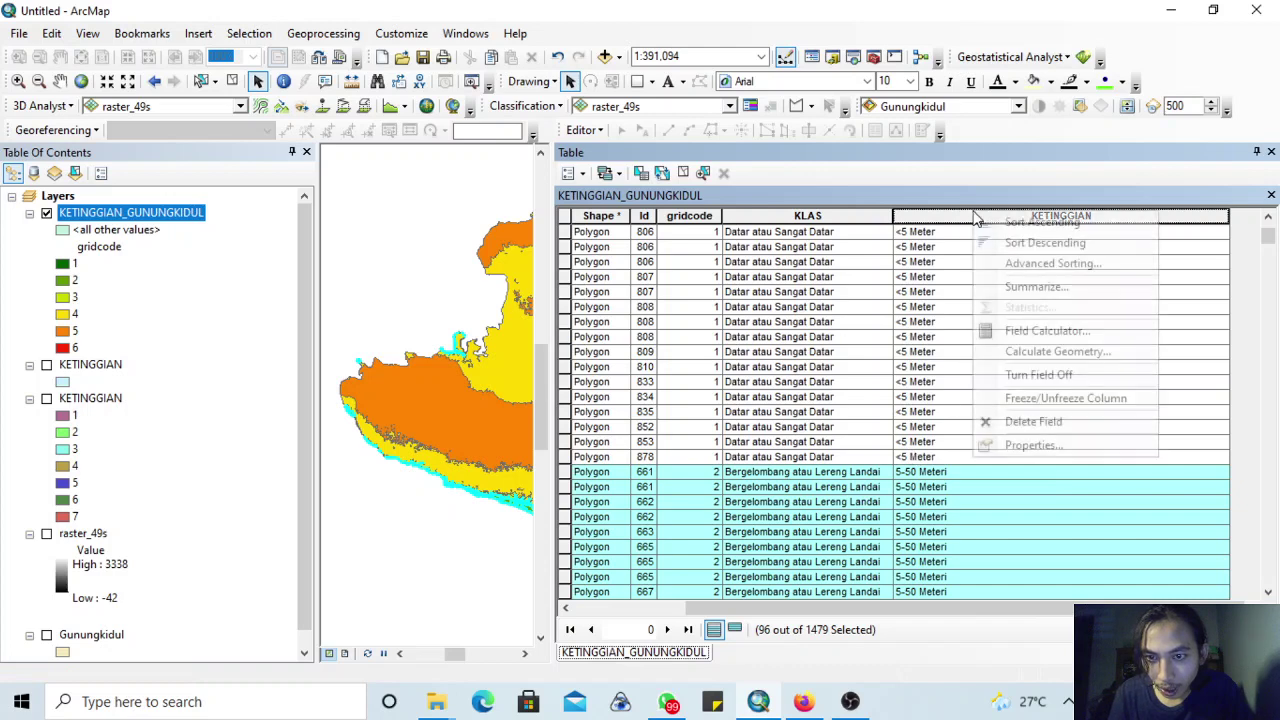
click(997, 350)
click(624, 388)
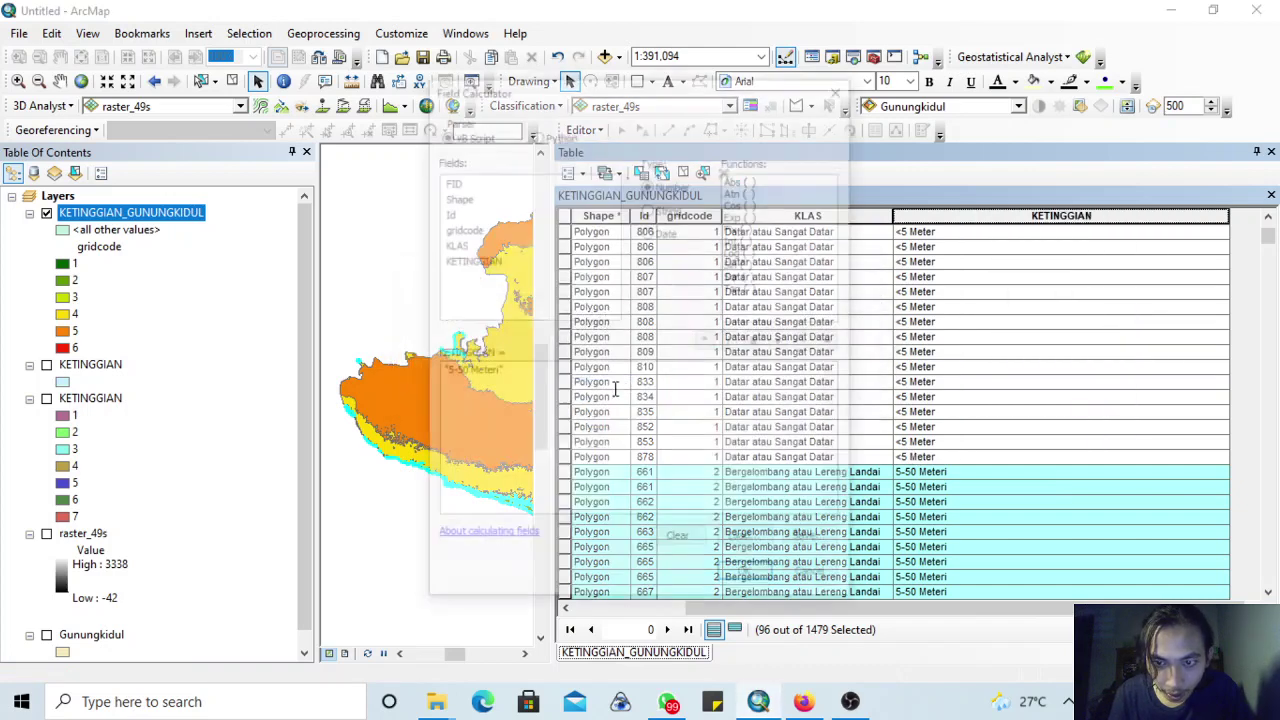
click(519, 381)
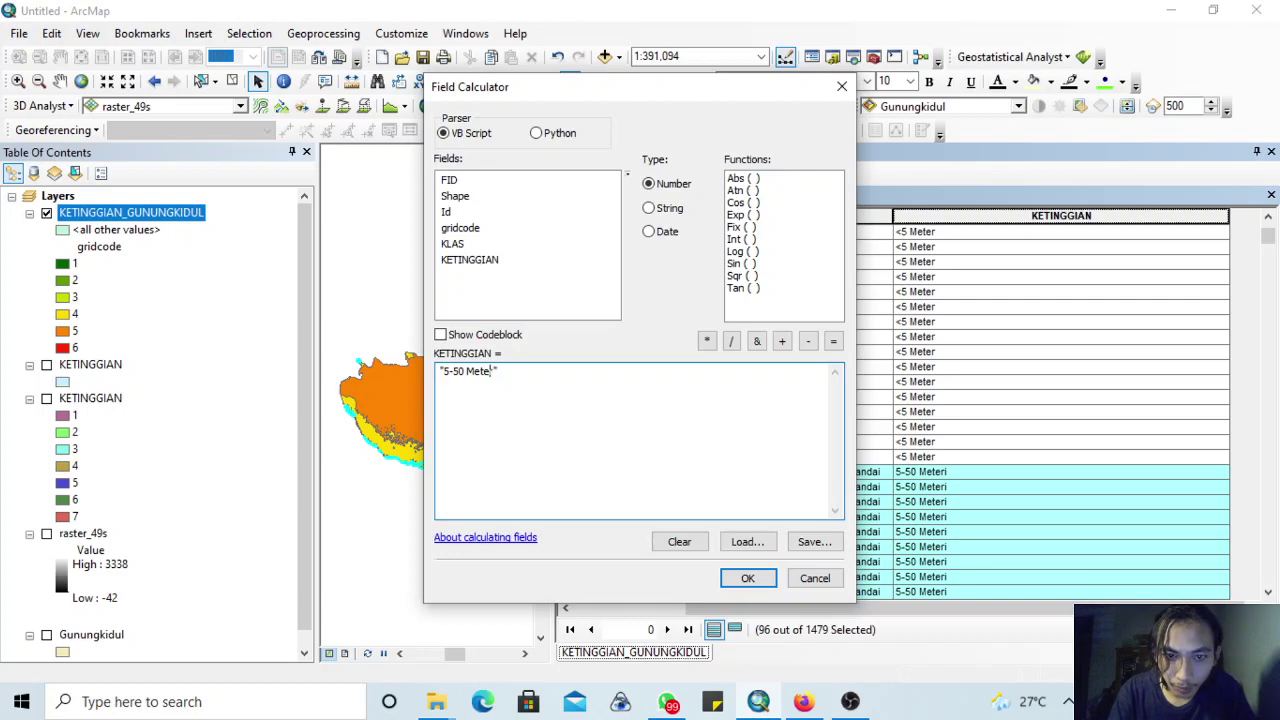
text(>)
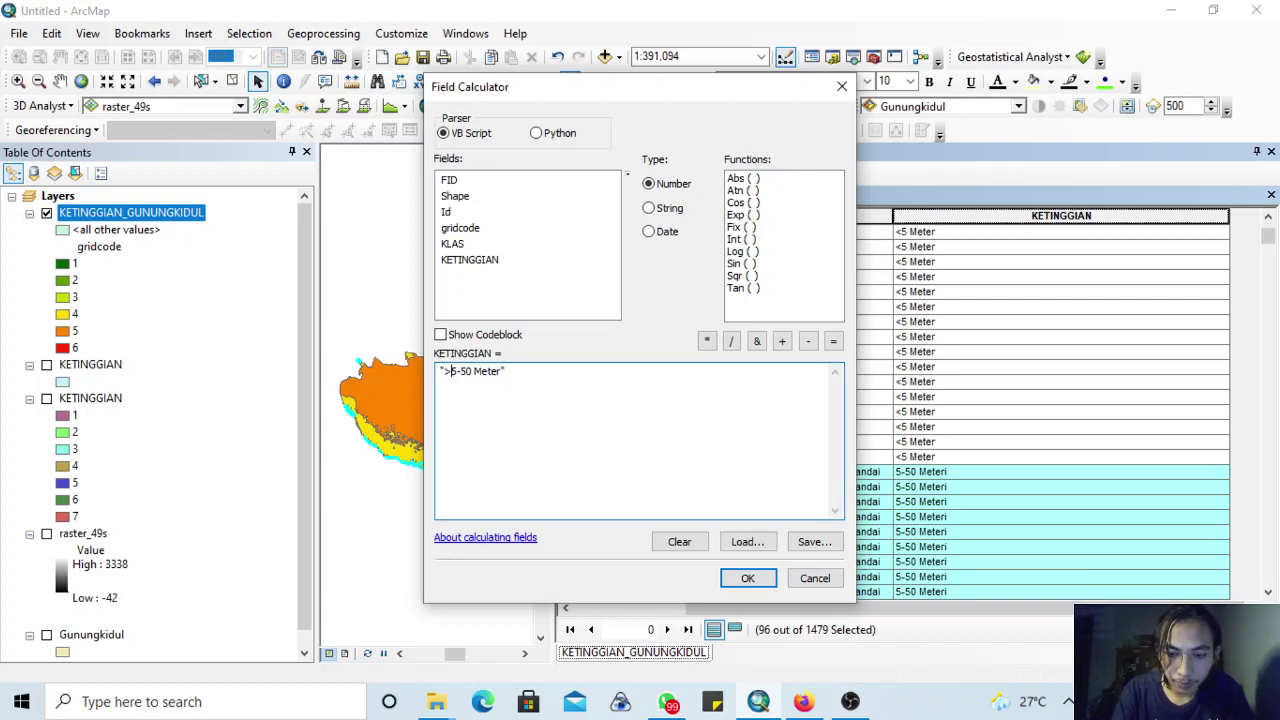
click(755, 579)
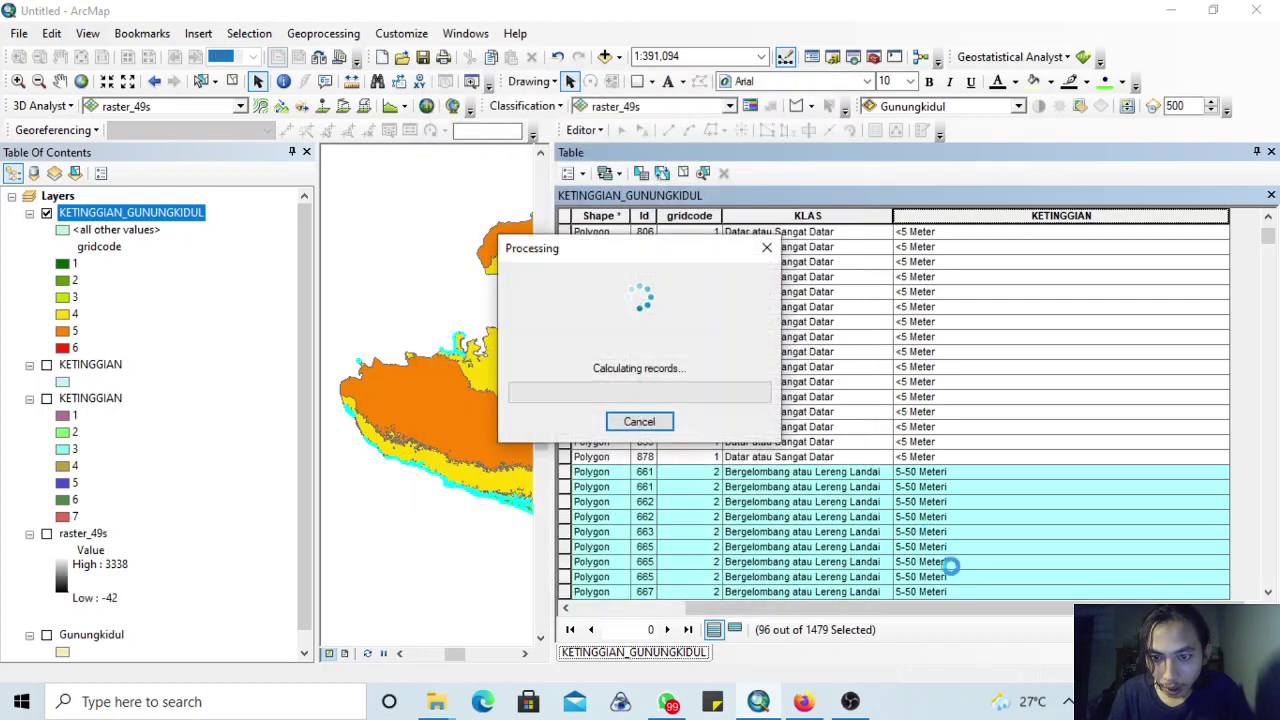
- Check the relief classification PDF and select all records with gridcode 3 in the attribute table
click(802, 704)
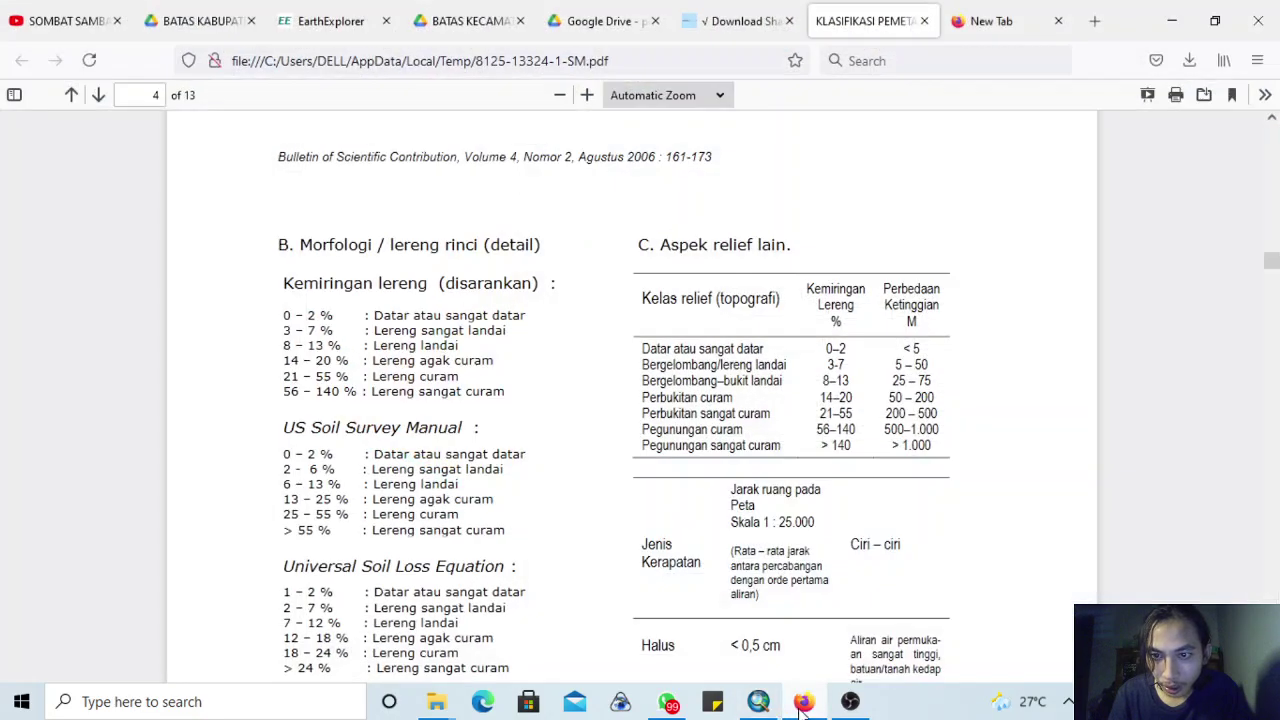
click(803, 703)
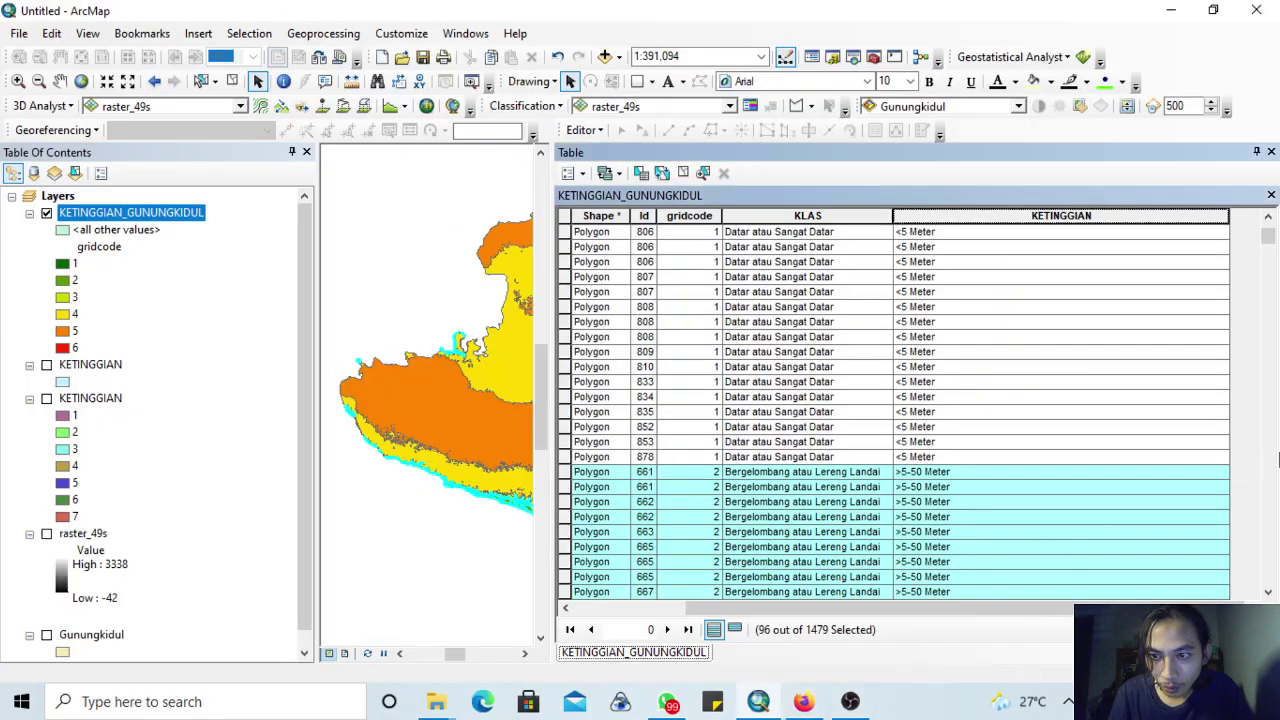
drag(1267, 238, 1276, 348)
click(568, 427)
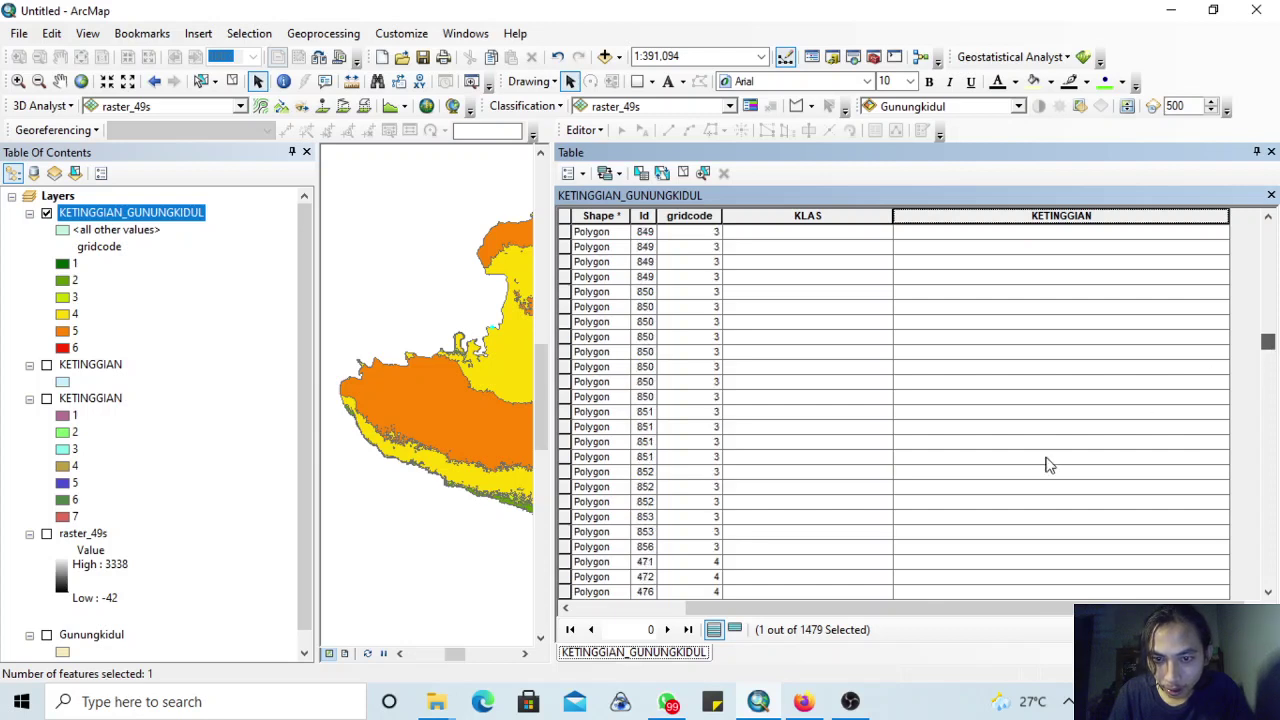
shift+click(565, 547)
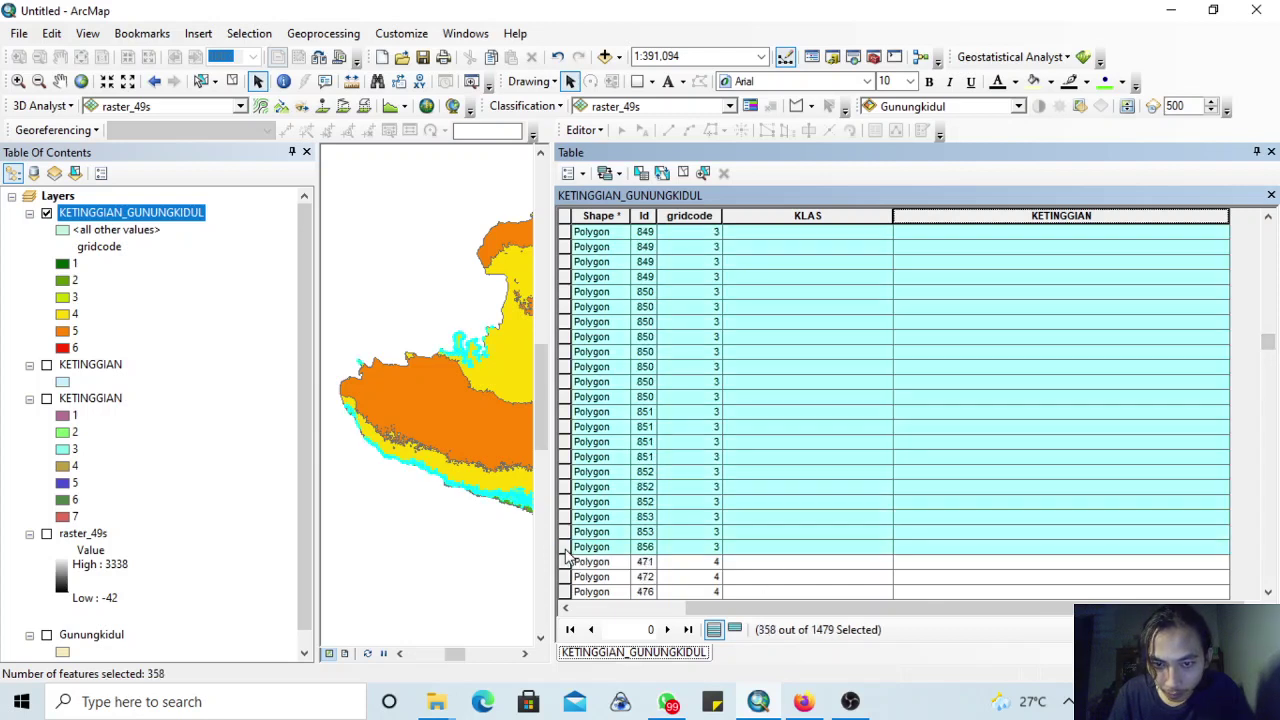
- Consult the elevation range in the PDF and calculate KETINGGIAN as ">25-75 Meter" for the selected gridcode 3 records
right_click(1037, 217)
click(1091, 336)
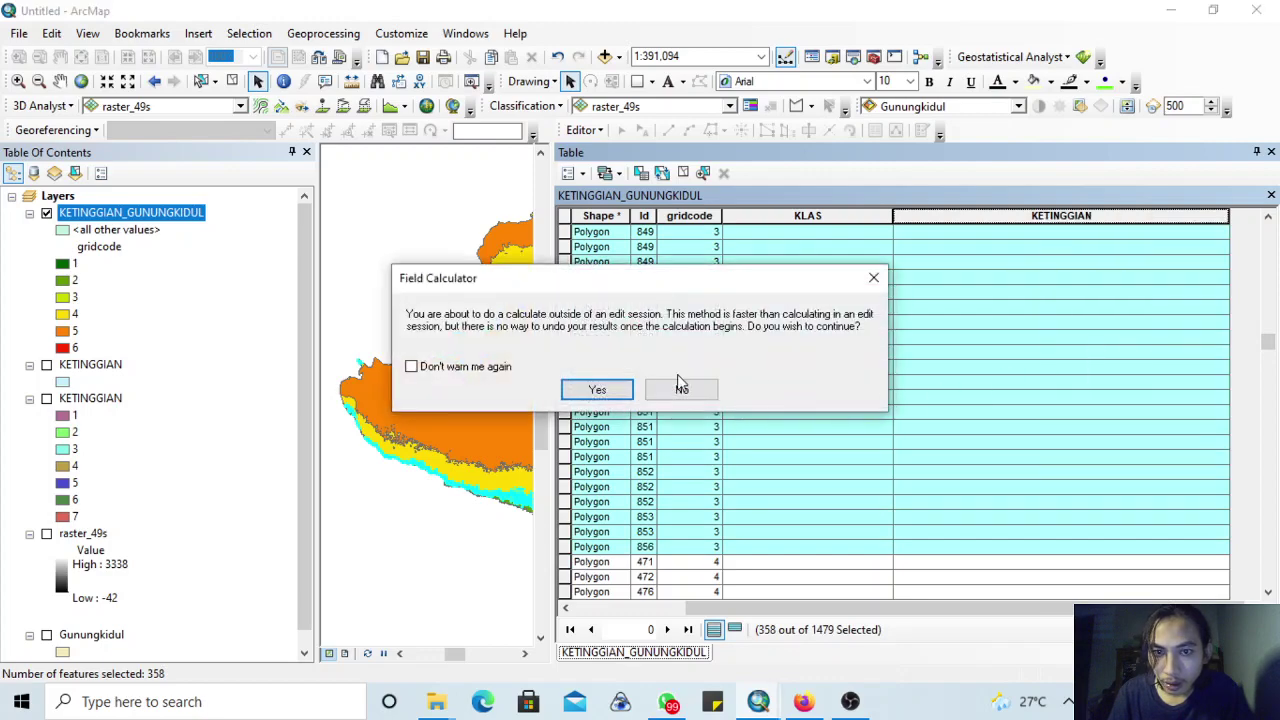
click(597, 390)
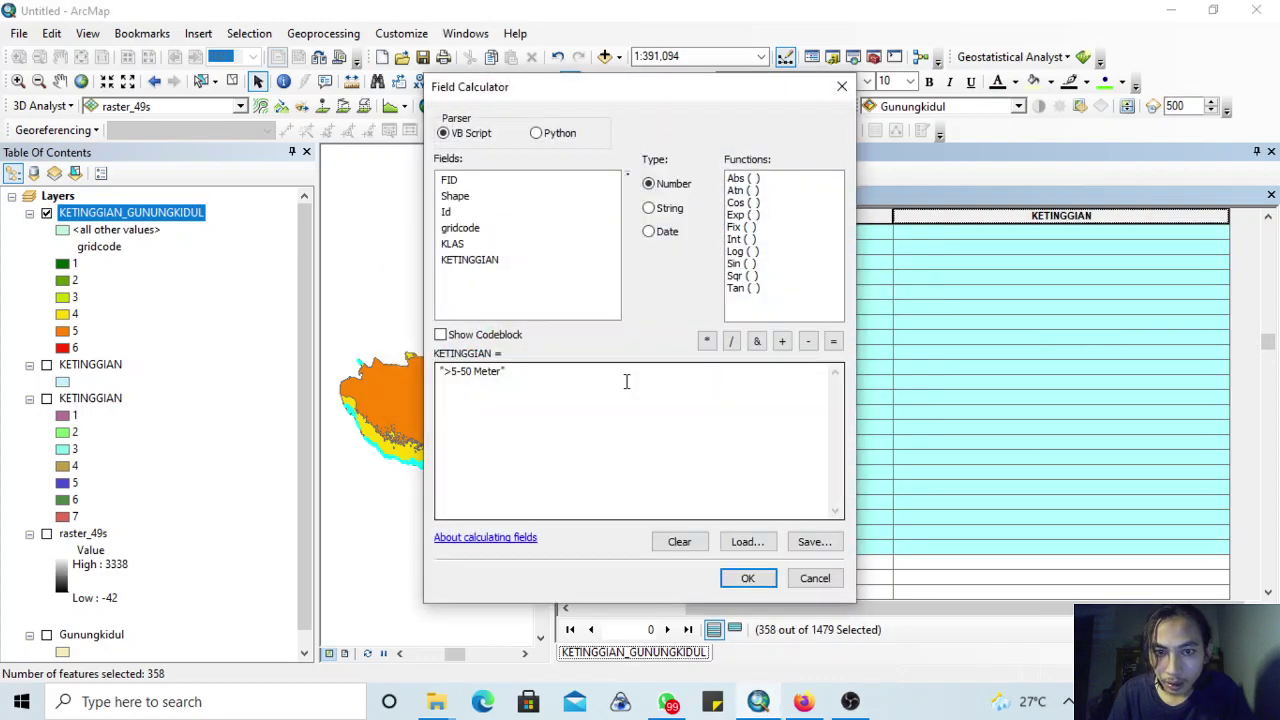
click(455, 378)
click(804, 701)
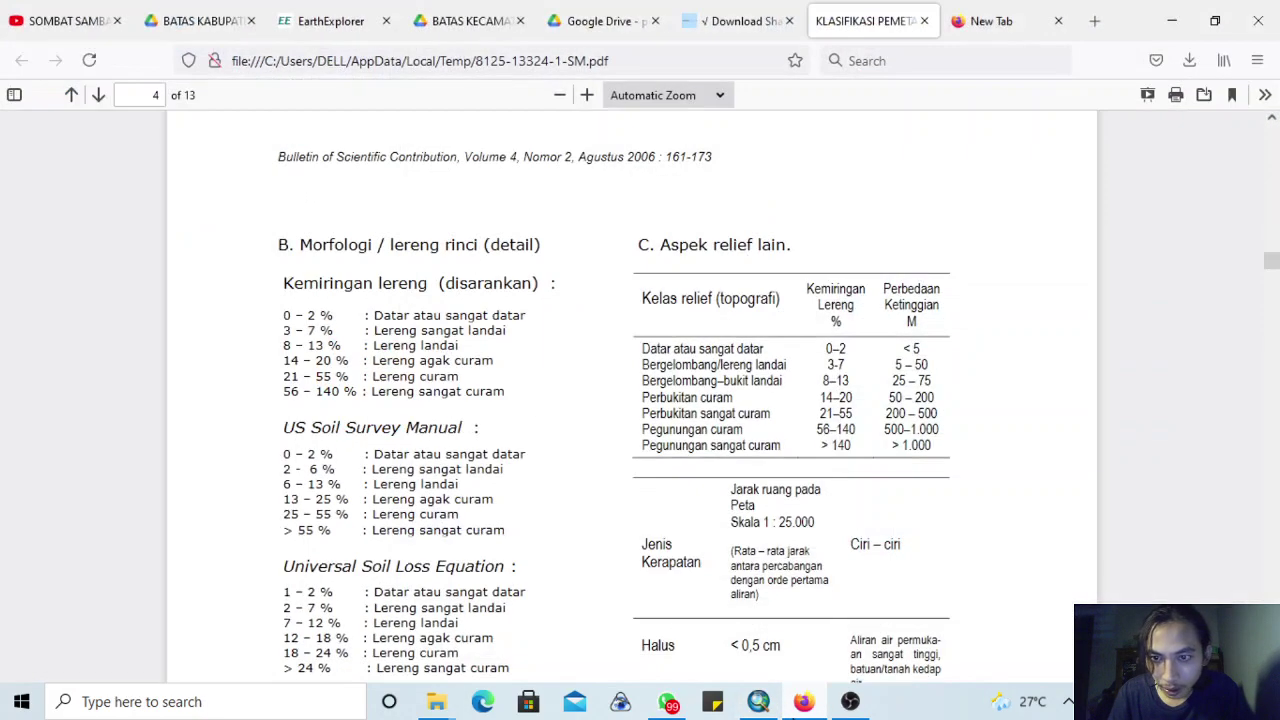
key(alt+Tab)
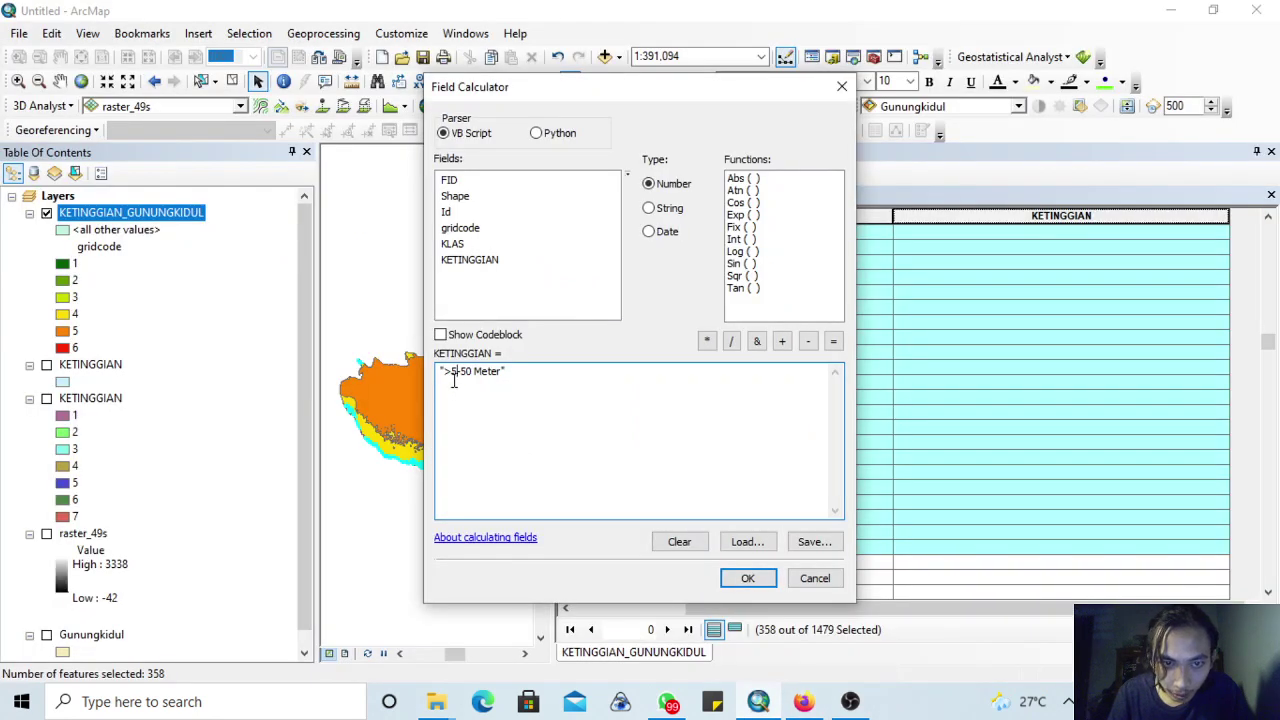
text(25-)
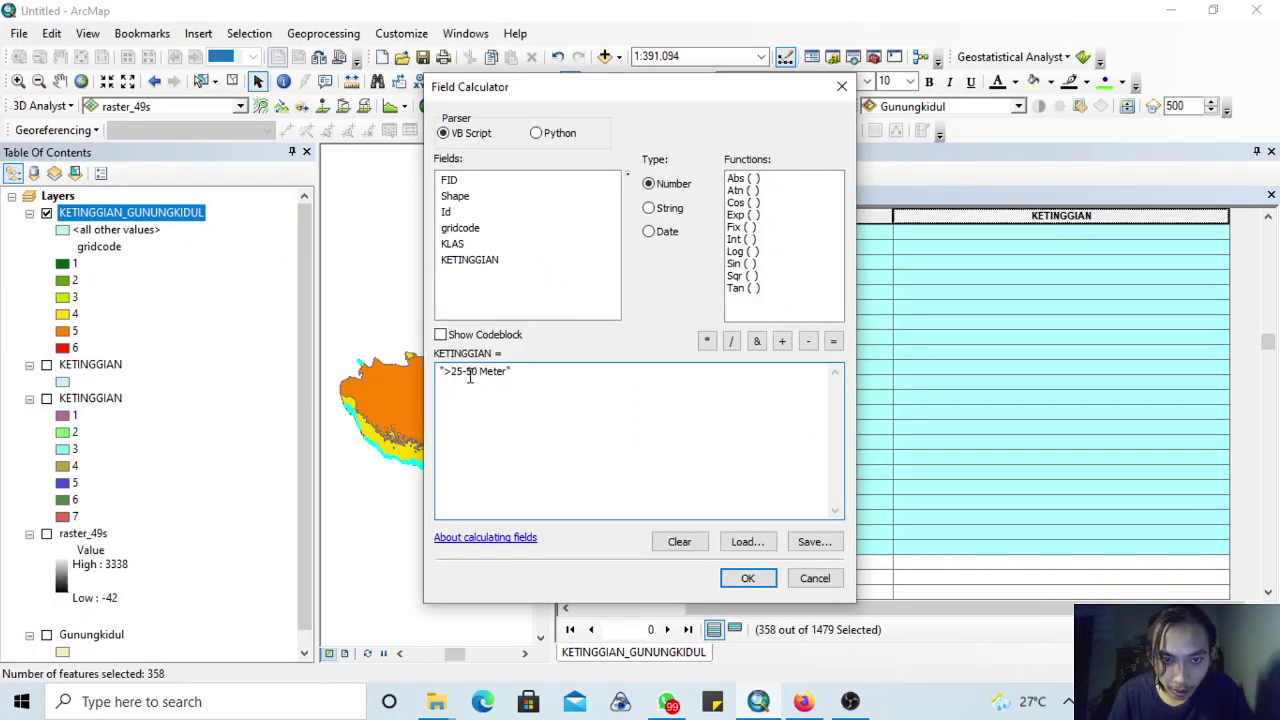
key(BackSpace)
key(BackSpace)
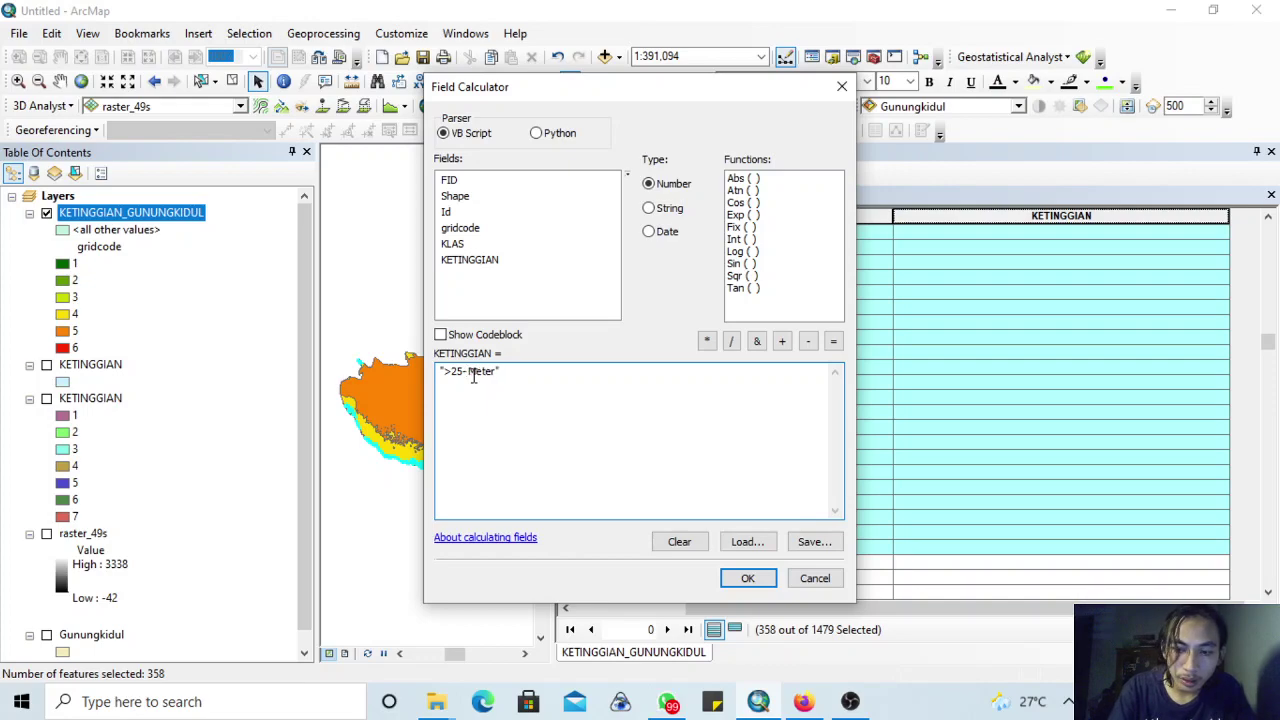
text(75)
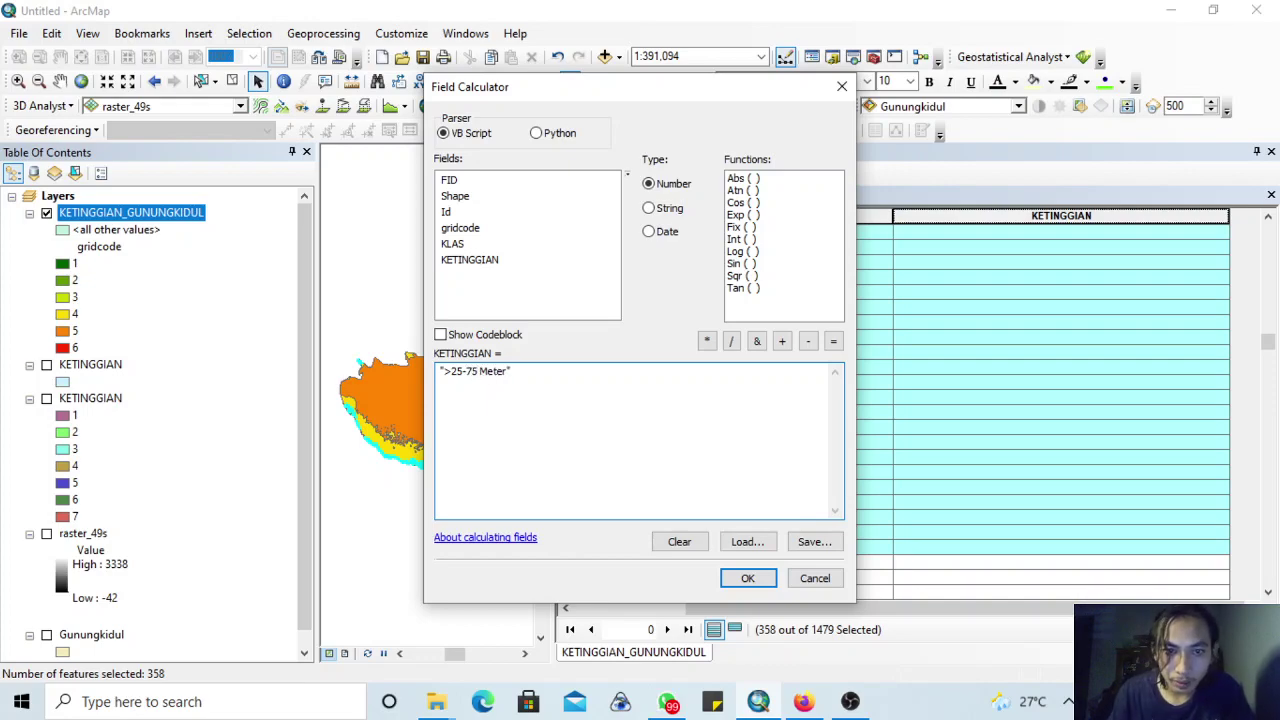
click(742, 578)
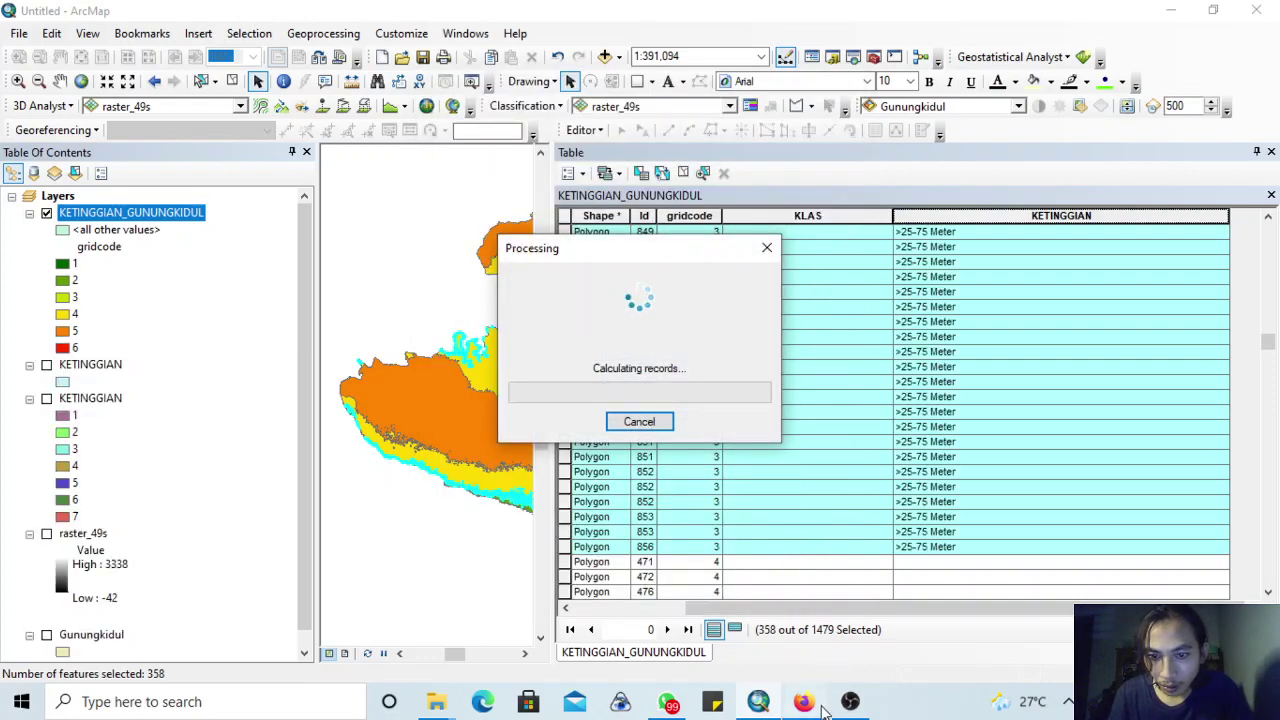
- Consult the relief class in the PDF, copy the old range text from the expression, and calculate KLAS as "Bergelombang - Bukit Landai" for gridcode 3
click(822, 706)
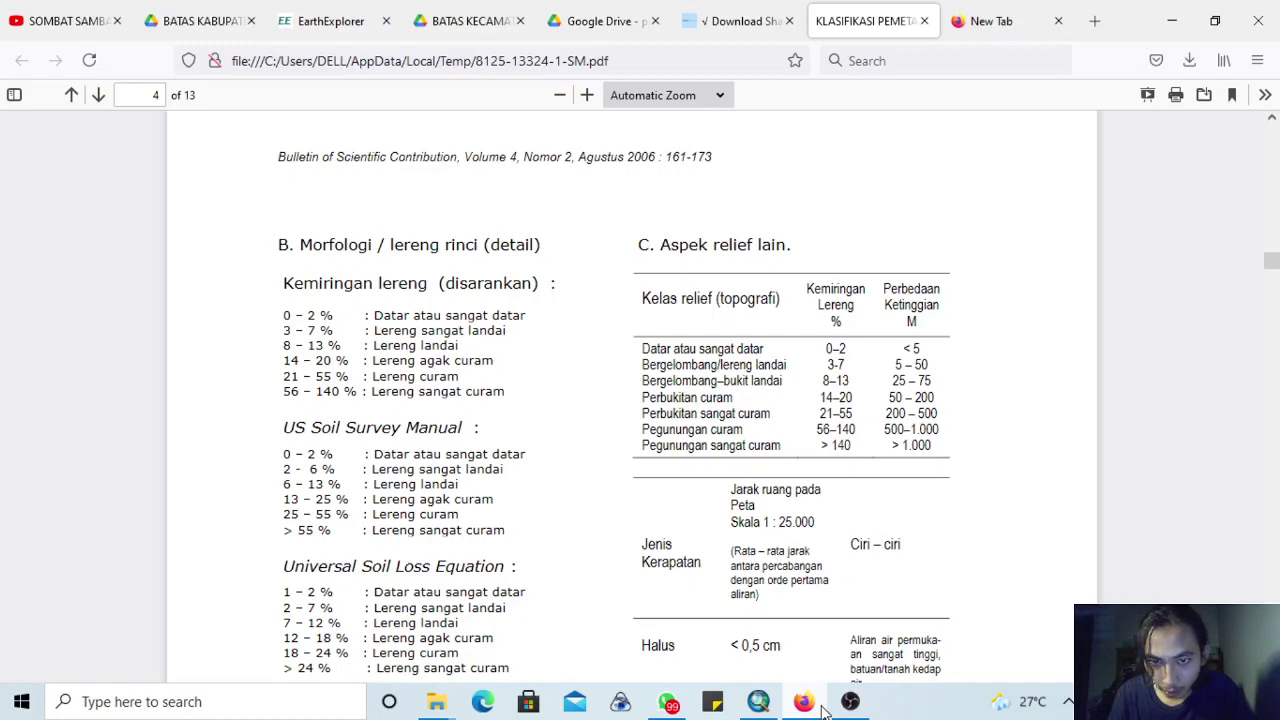
click(822, 706)
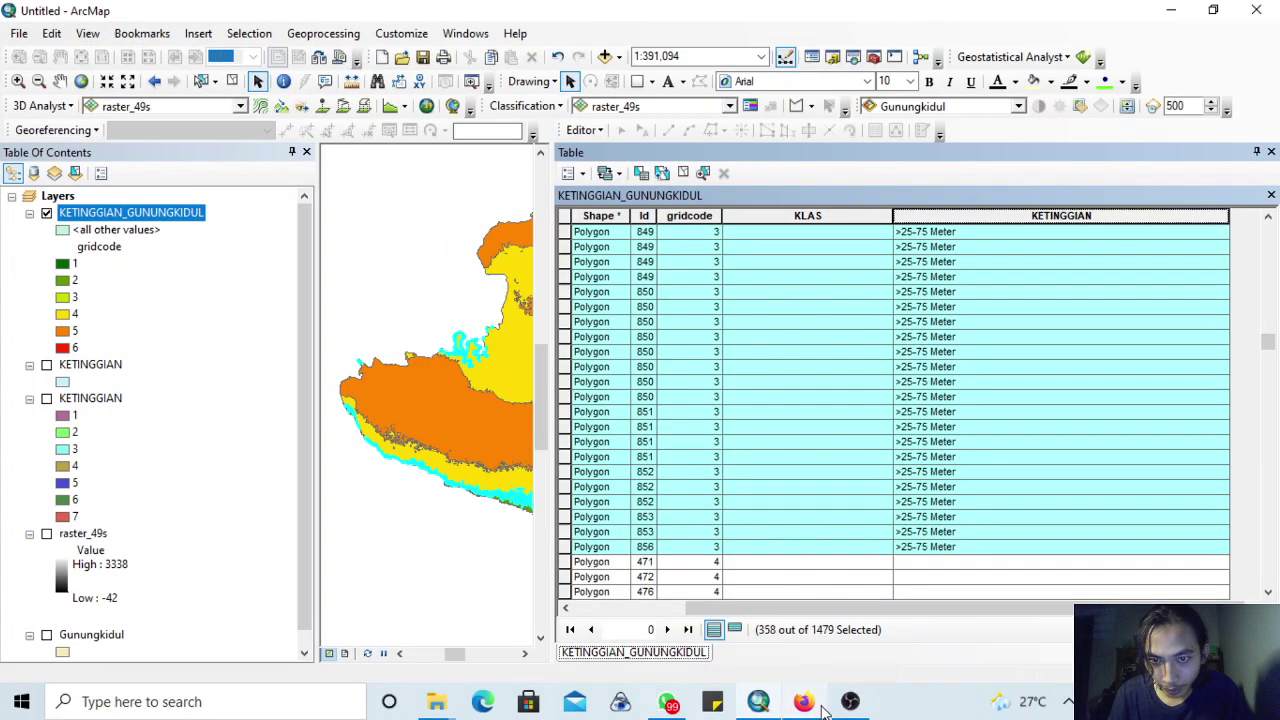
right_click(845, 218)
click(884, 342)
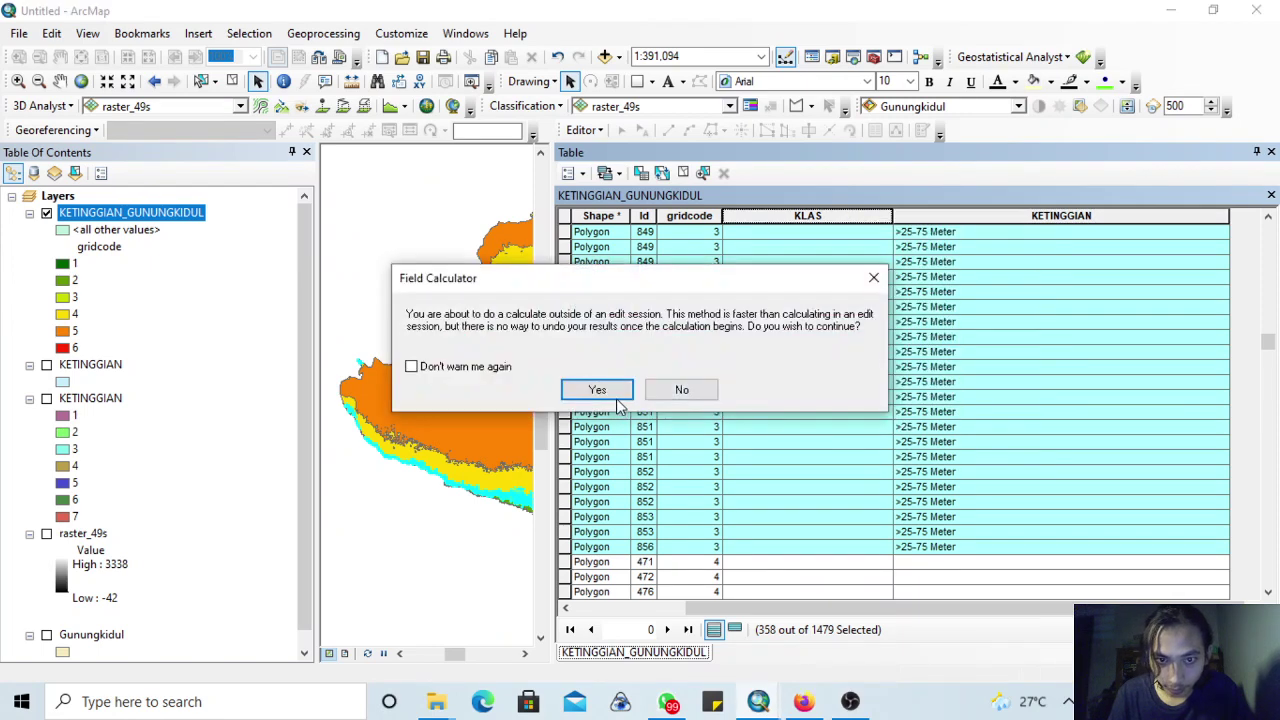
click(612, 394)
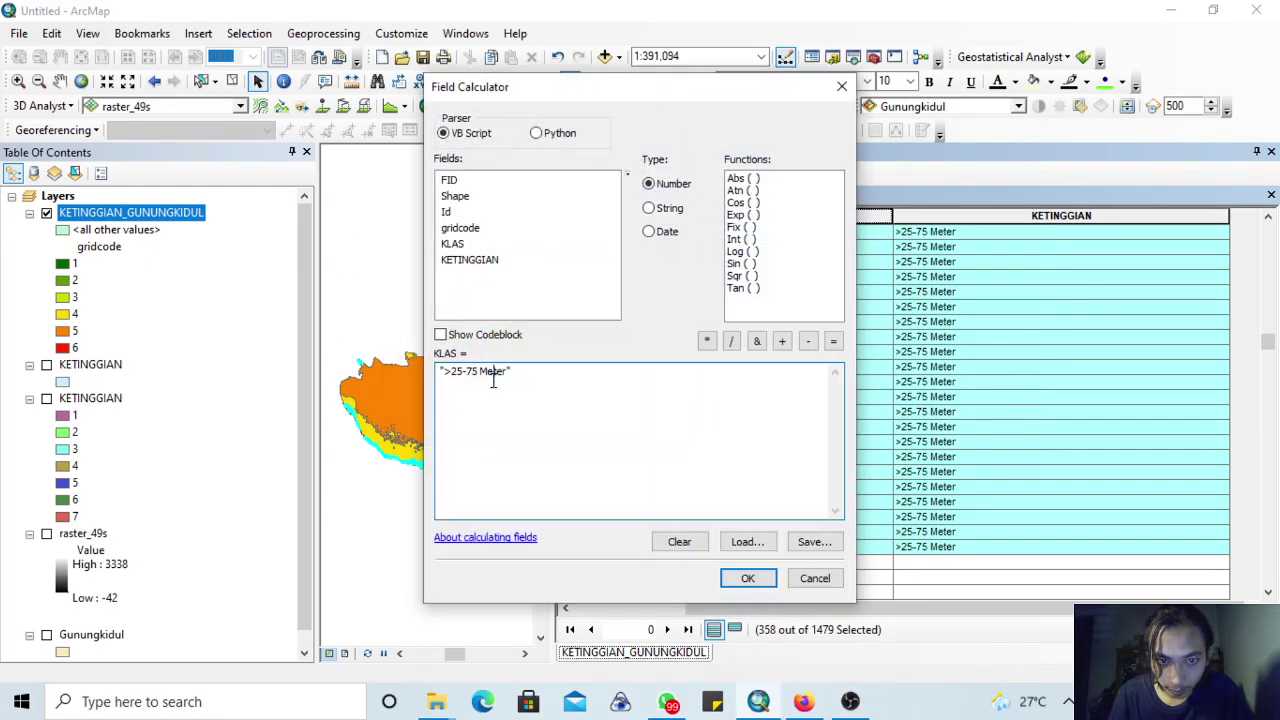
drag(506, 374, 448, 377)
key(ctrl+c)
key(BackSpace)
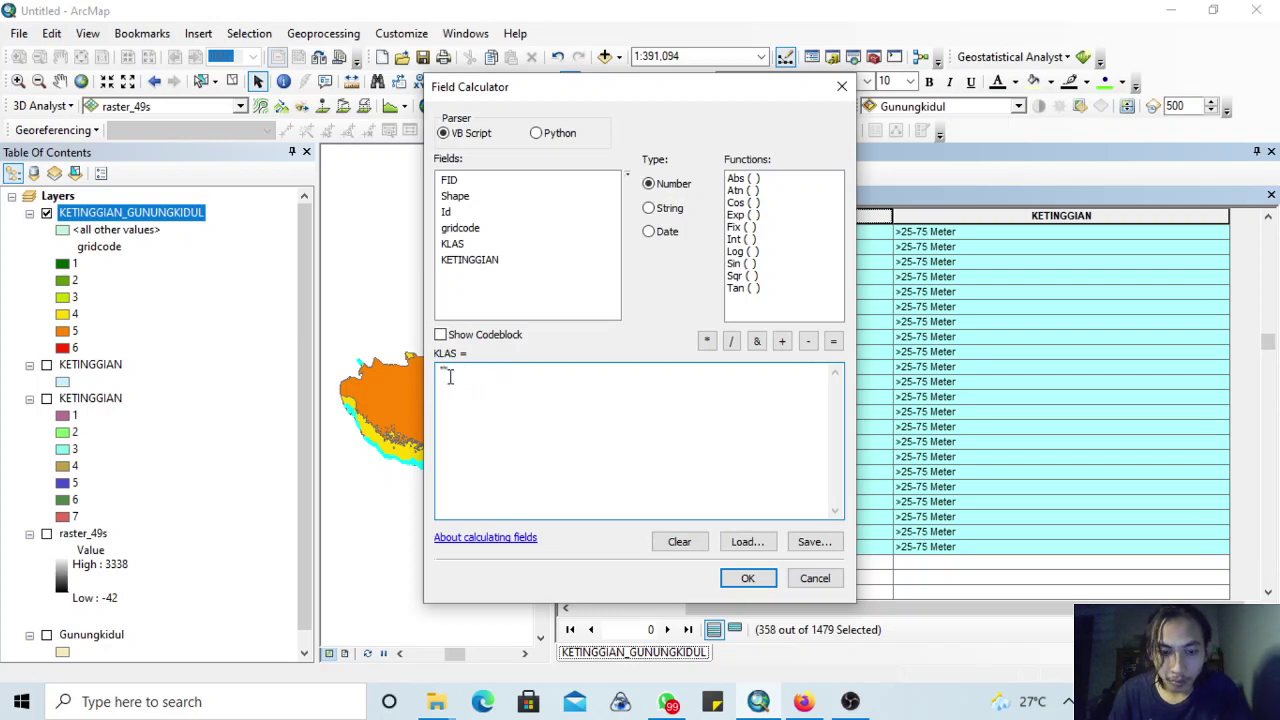
text(Bergelombang - Bukit Landai)
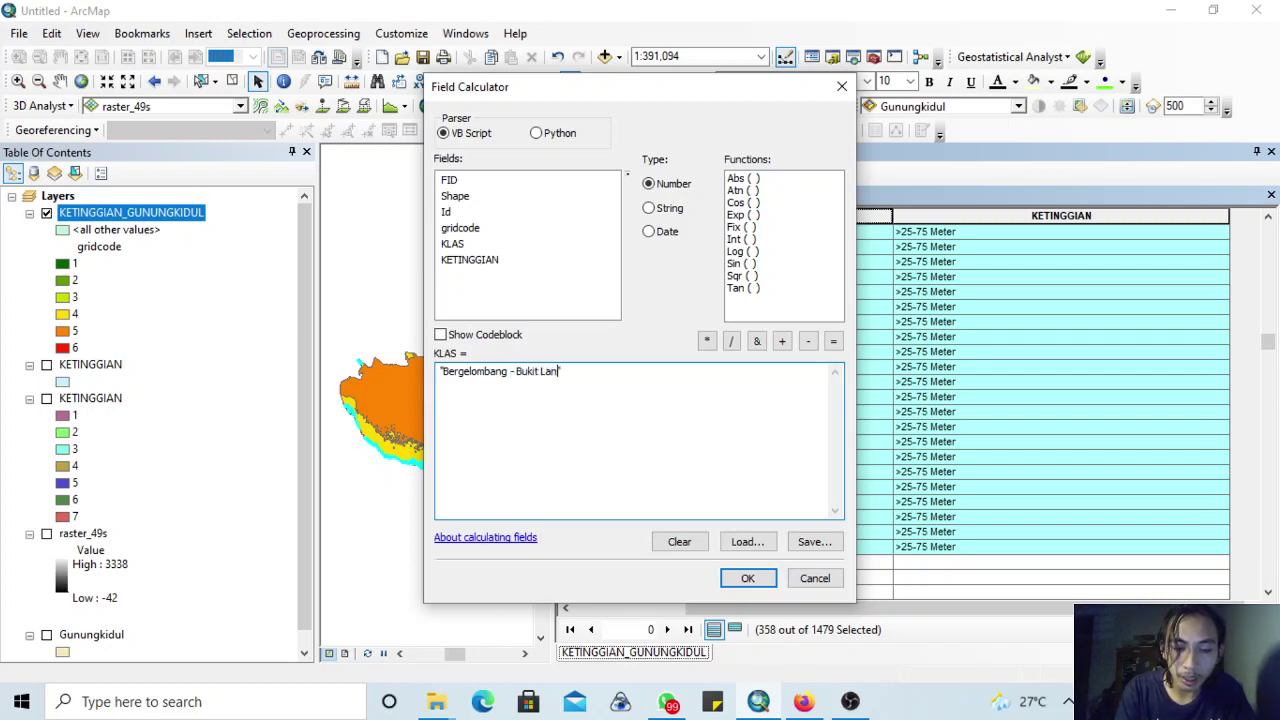
click(748, 578)
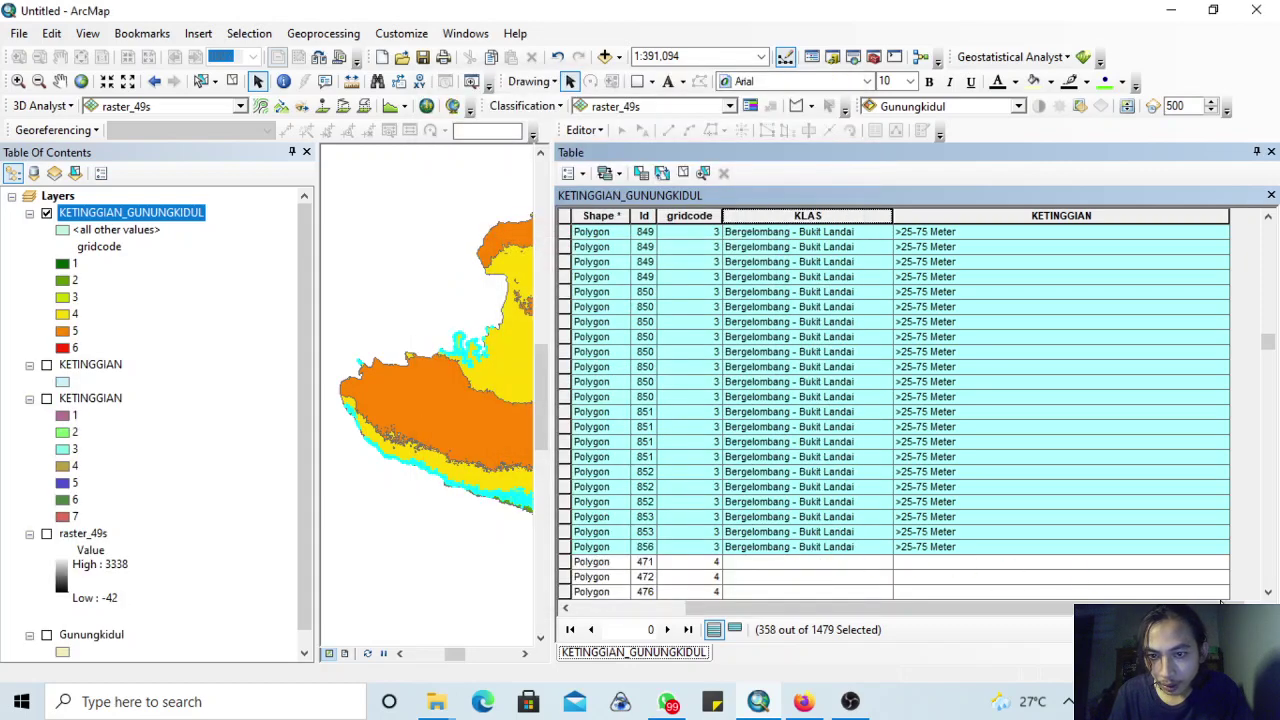
- Select all records with gridcode 4 in the attribute table
click(1268, 593)
click(1269, 594)
click(1269, 594)
click(1269, 594)
click(1269, 594)
click(1269, 594)
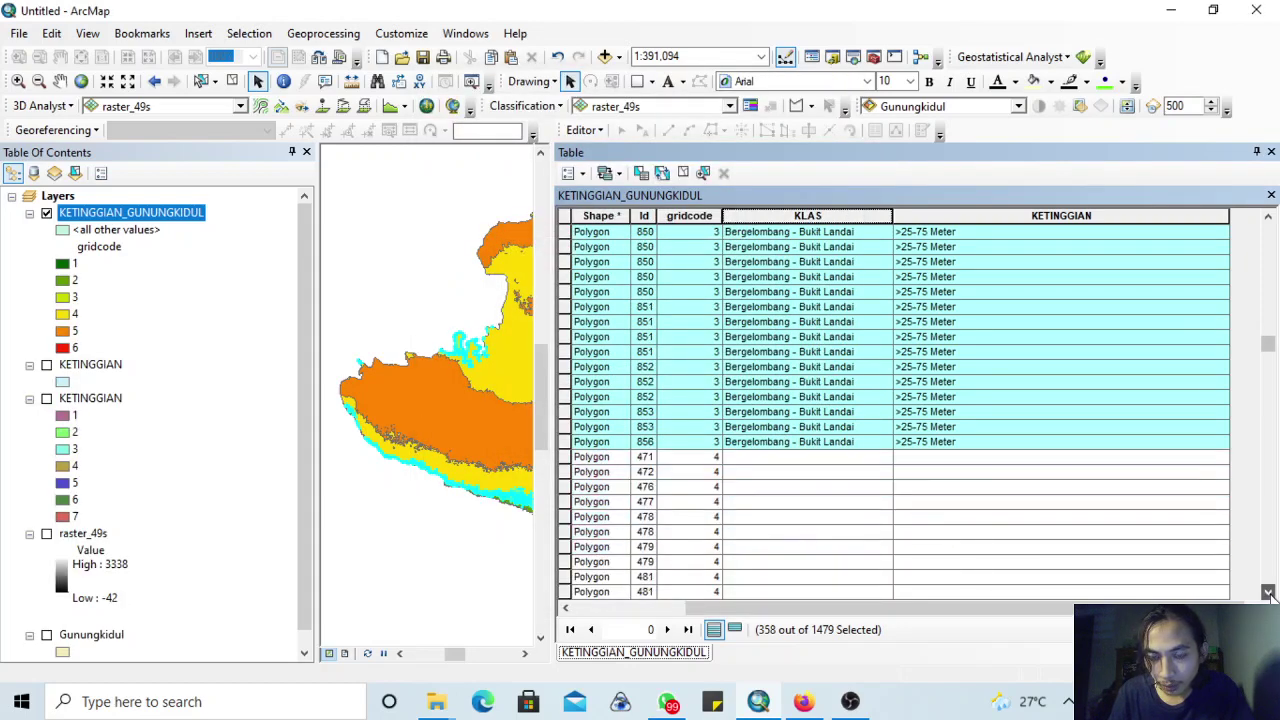
click(565, 384)
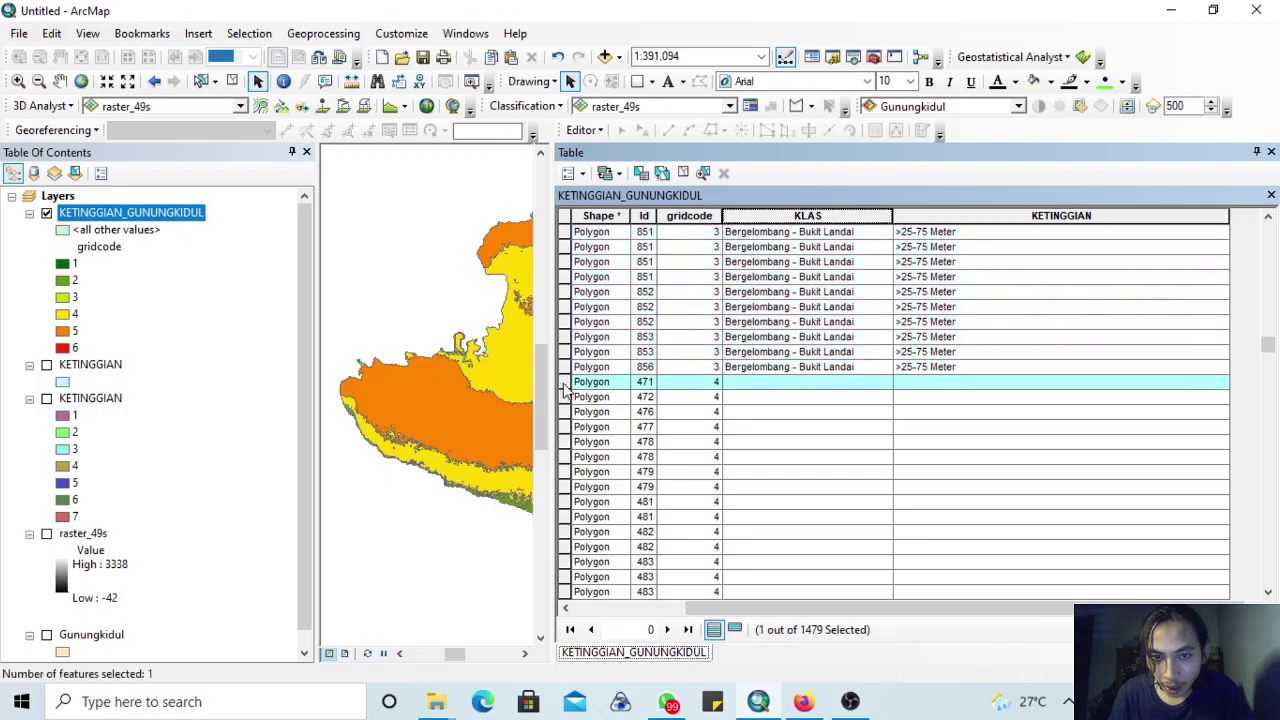
drag(1266, 349, 1276, 456)
drag(1278, 450, 1277, 448)
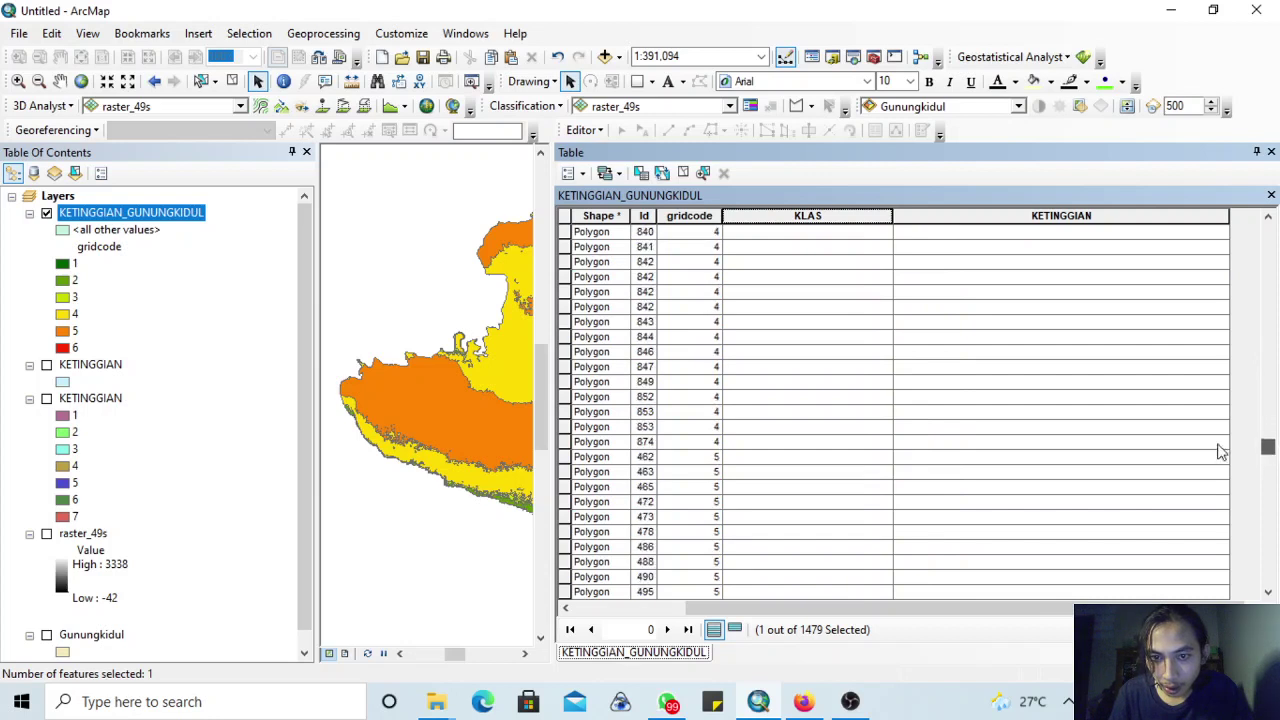
shift+click(565, 450)
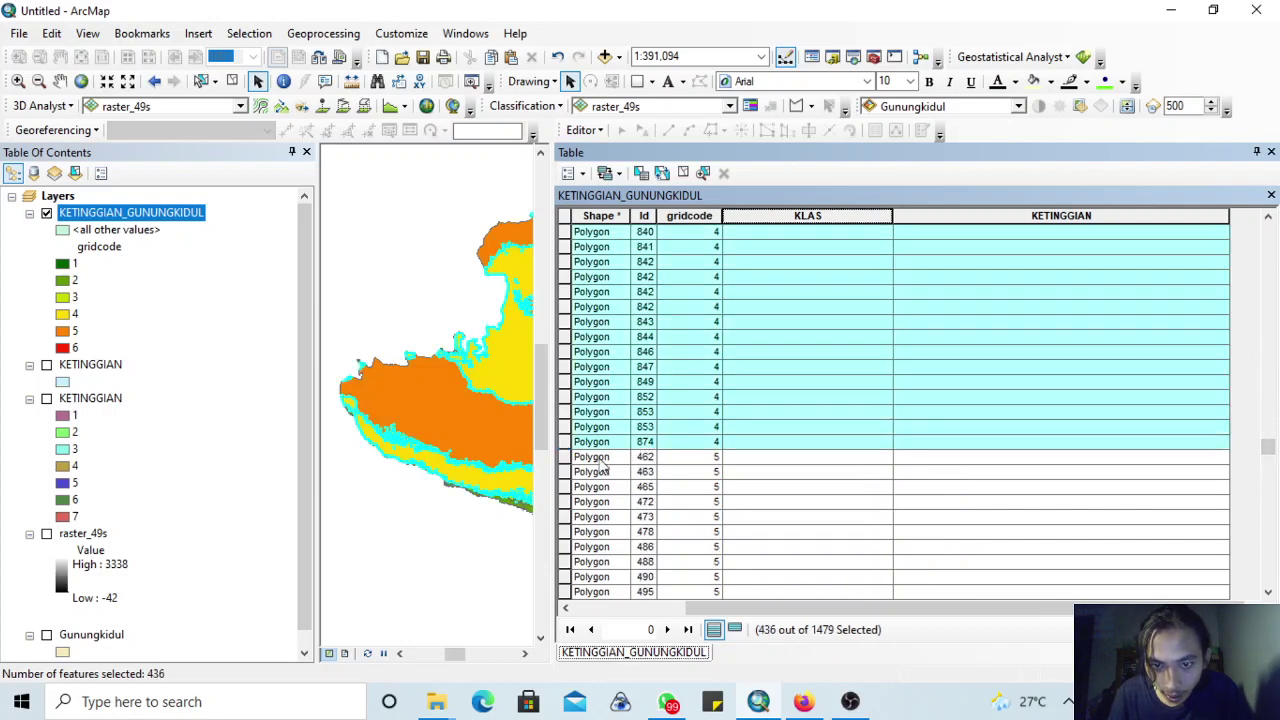
- Consult the elevation range in the PDF and replace the KETINGGIAN calculator's class text with the copied ">25-75 Meter" range for the gridcode 4 records
click(803, 701)
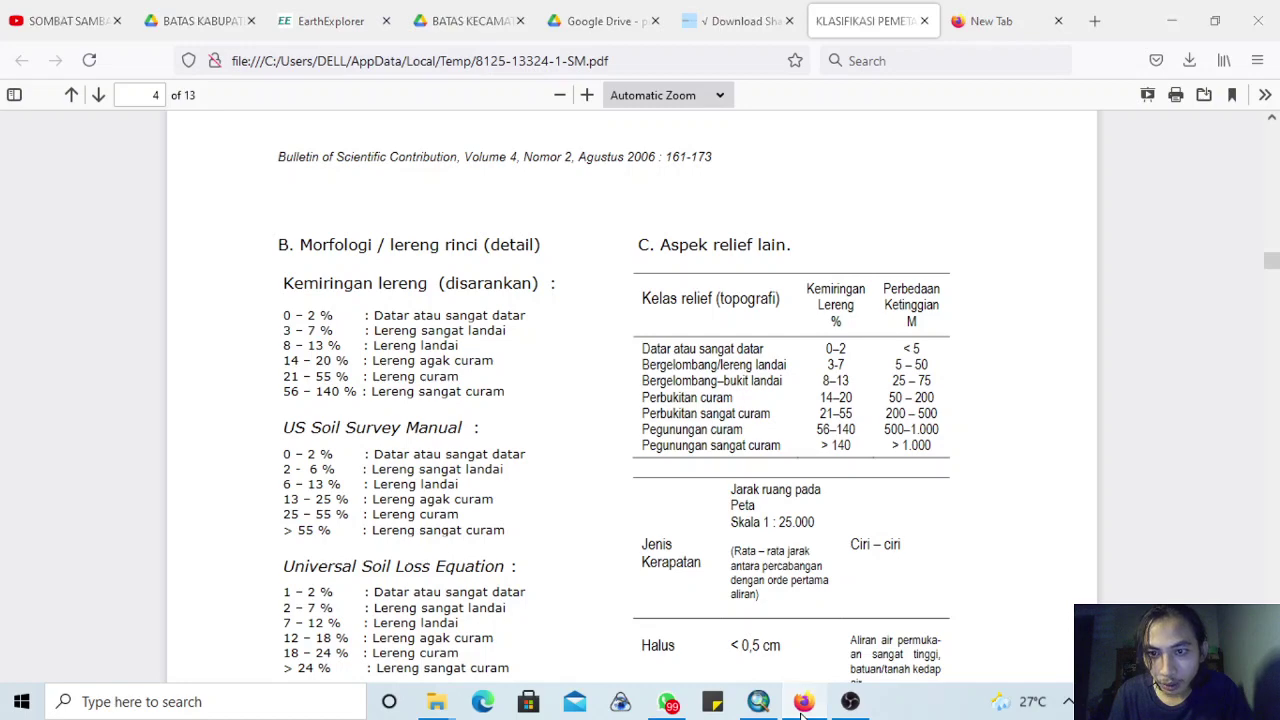
click(803, 705)
click(1024, 217)
right_click(1024, 217)
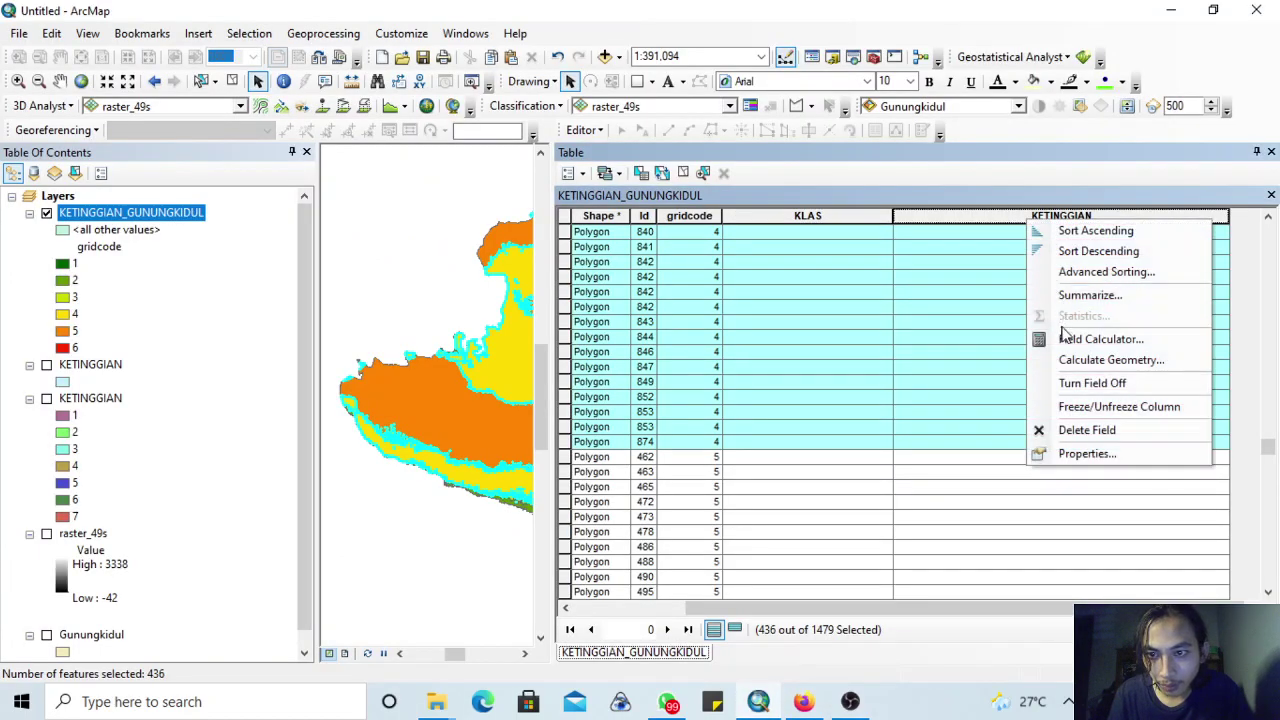
click(1063, 336)
click(605, 392)
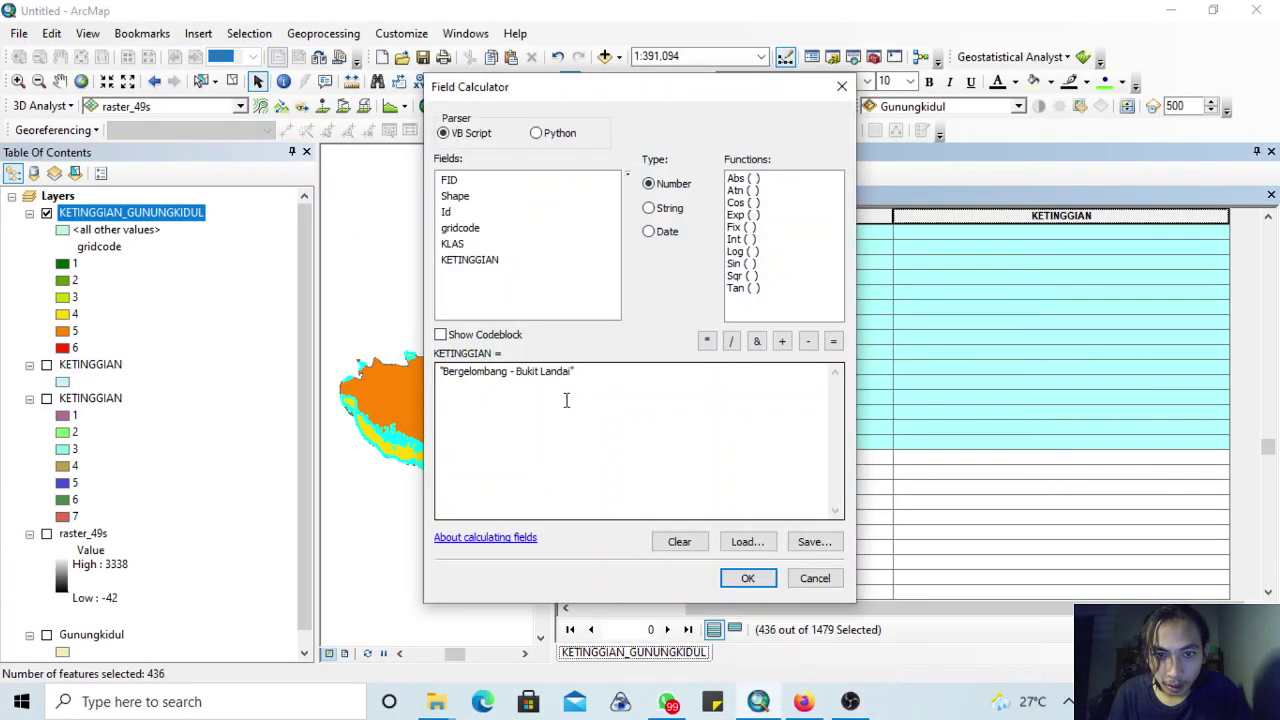
drag(572, 382, 449, 387)
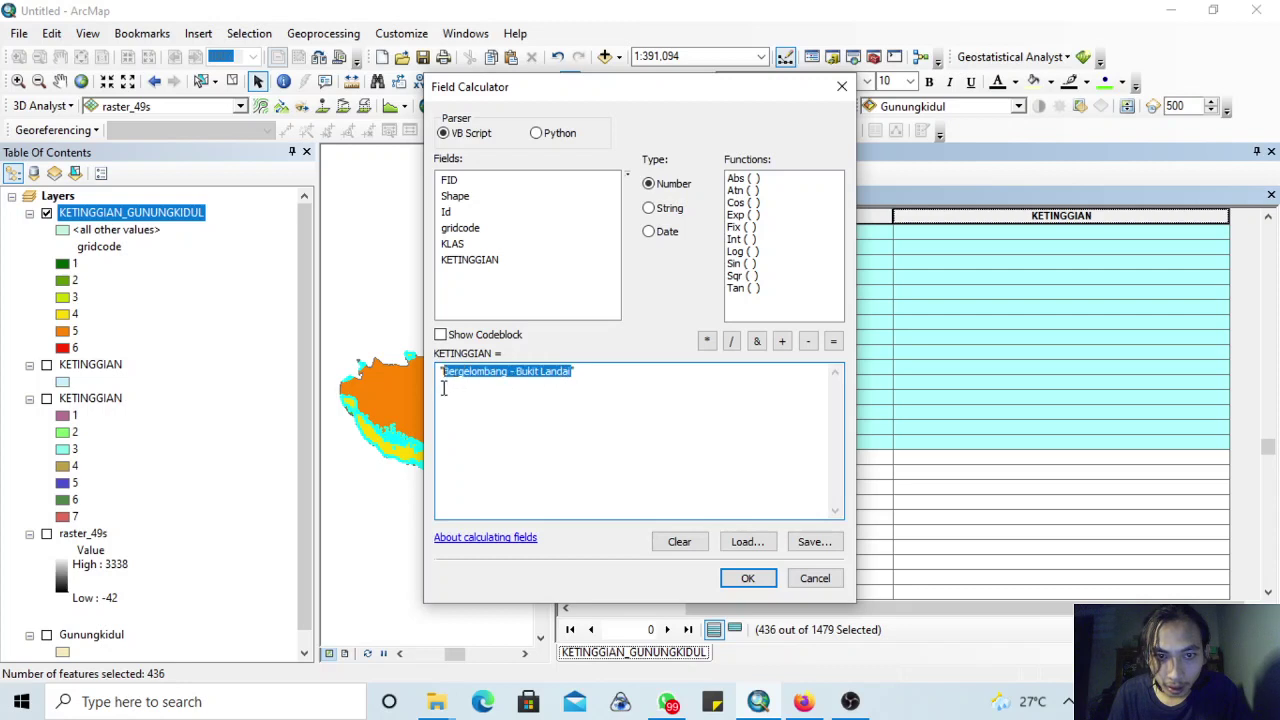
key(ctrl+v)
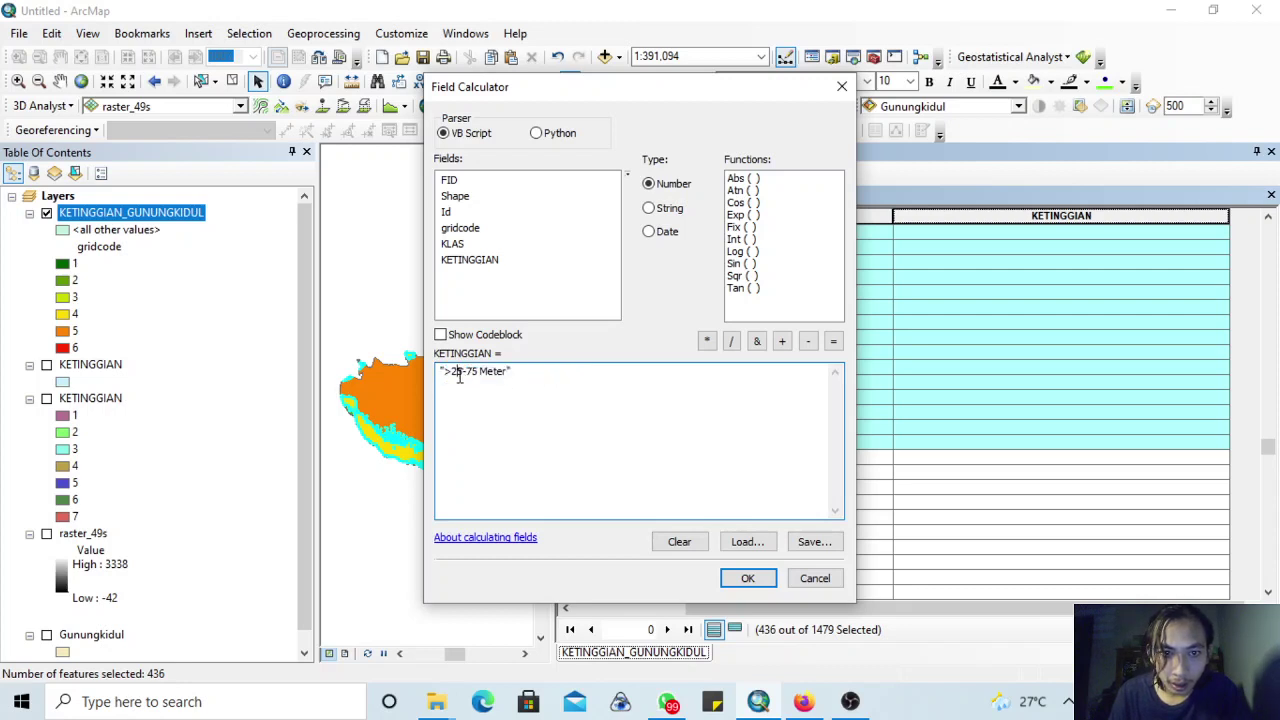
- Change the range in the expression to ">50-200 Meter", rechecking the PDF, and calculate KETINGGIAN for the selected gridcode 4 records
key(Delete)
text(00)
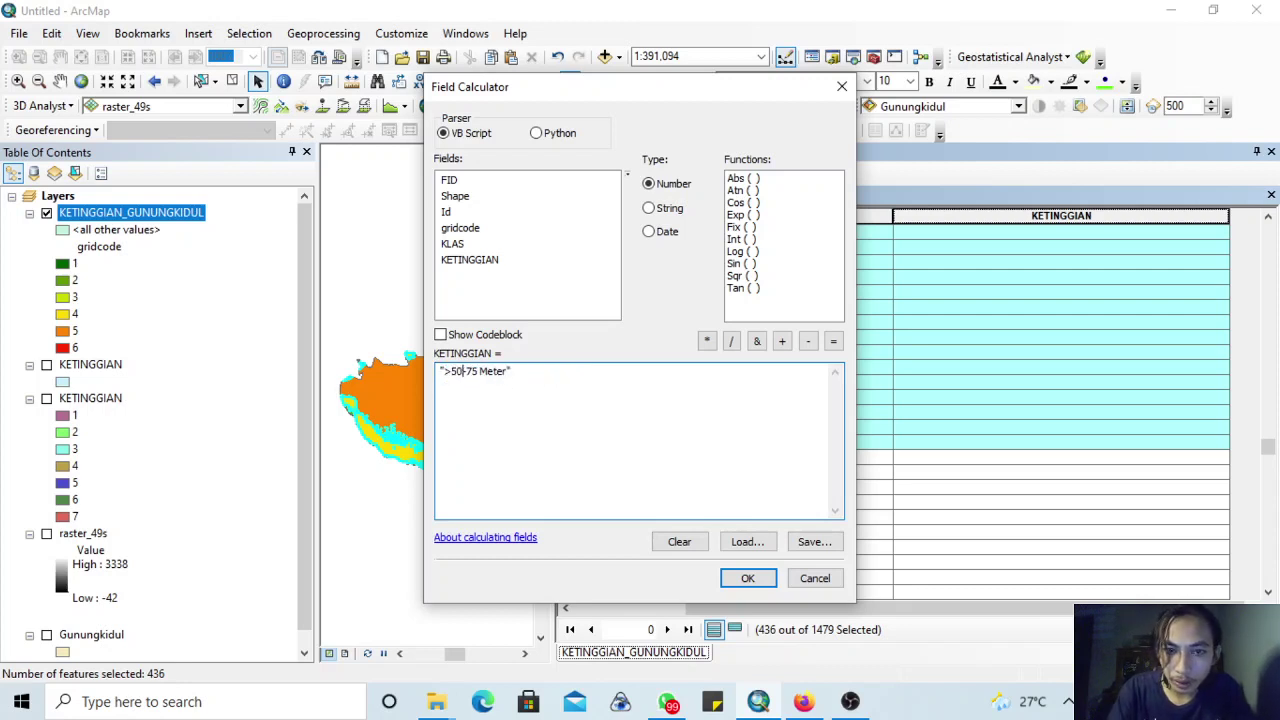
key(BackSpace)
key(BackSpace)
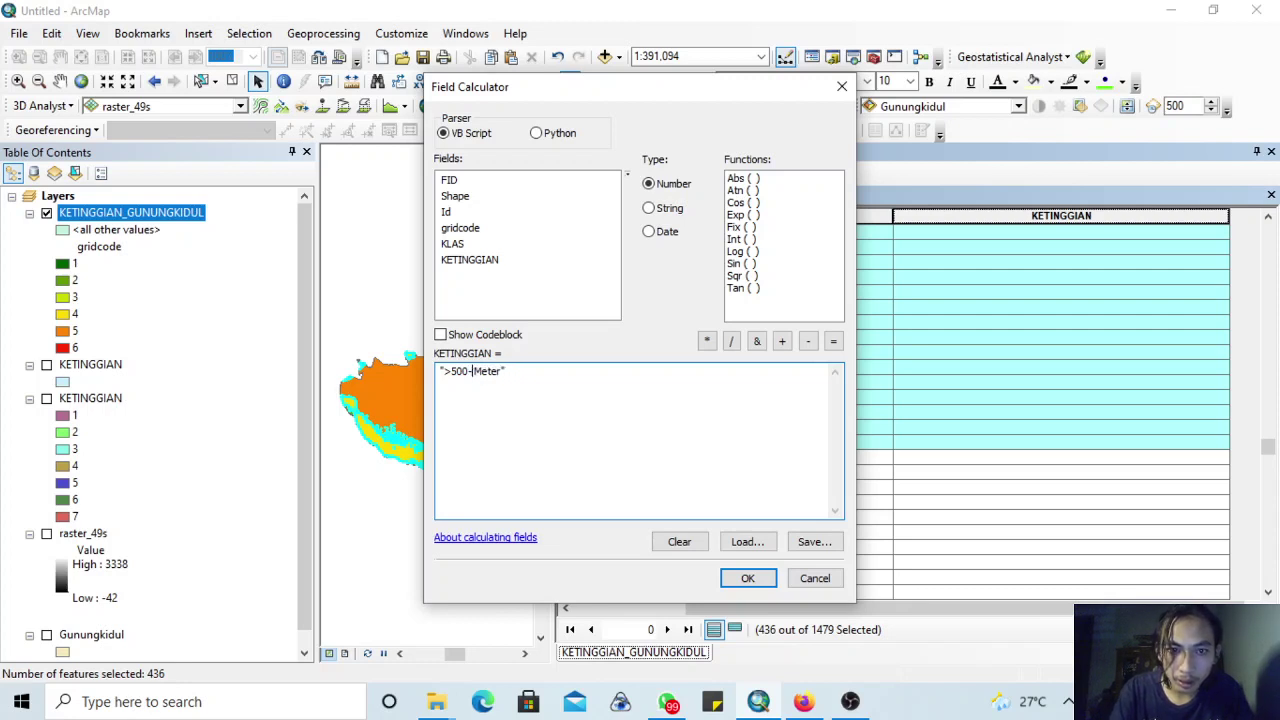
key(BackSpace)
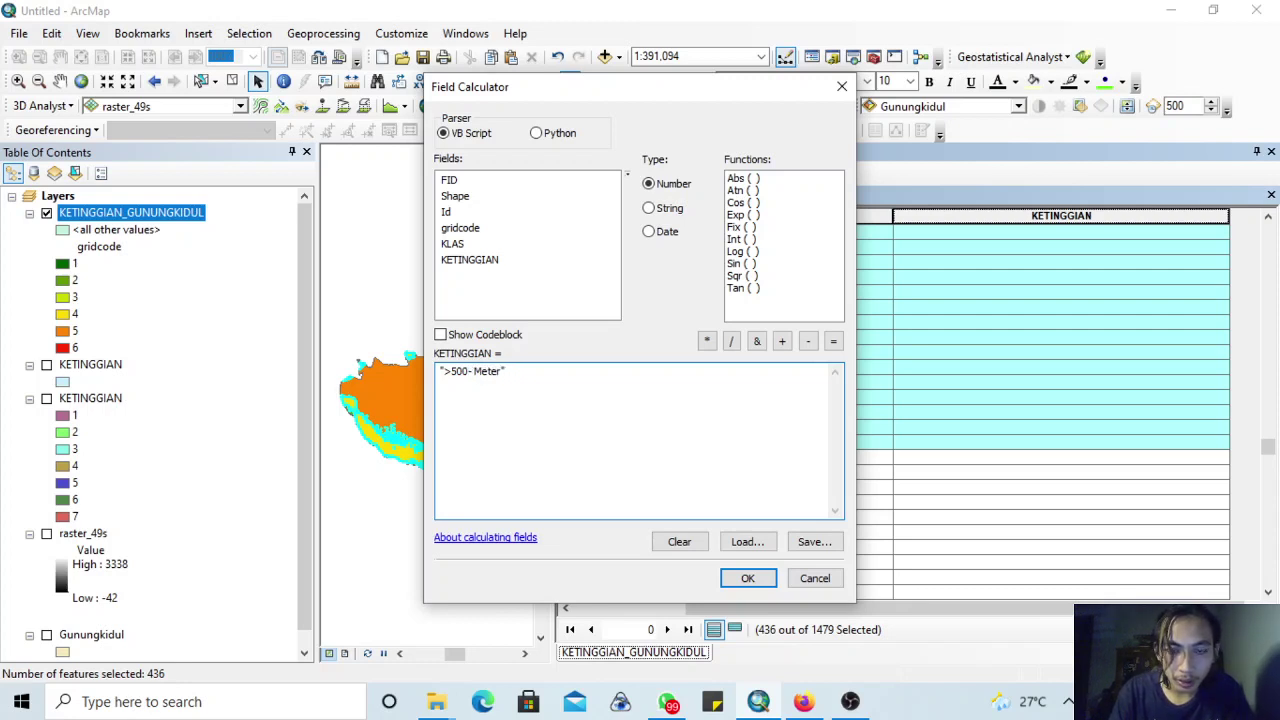
click(812, 705)
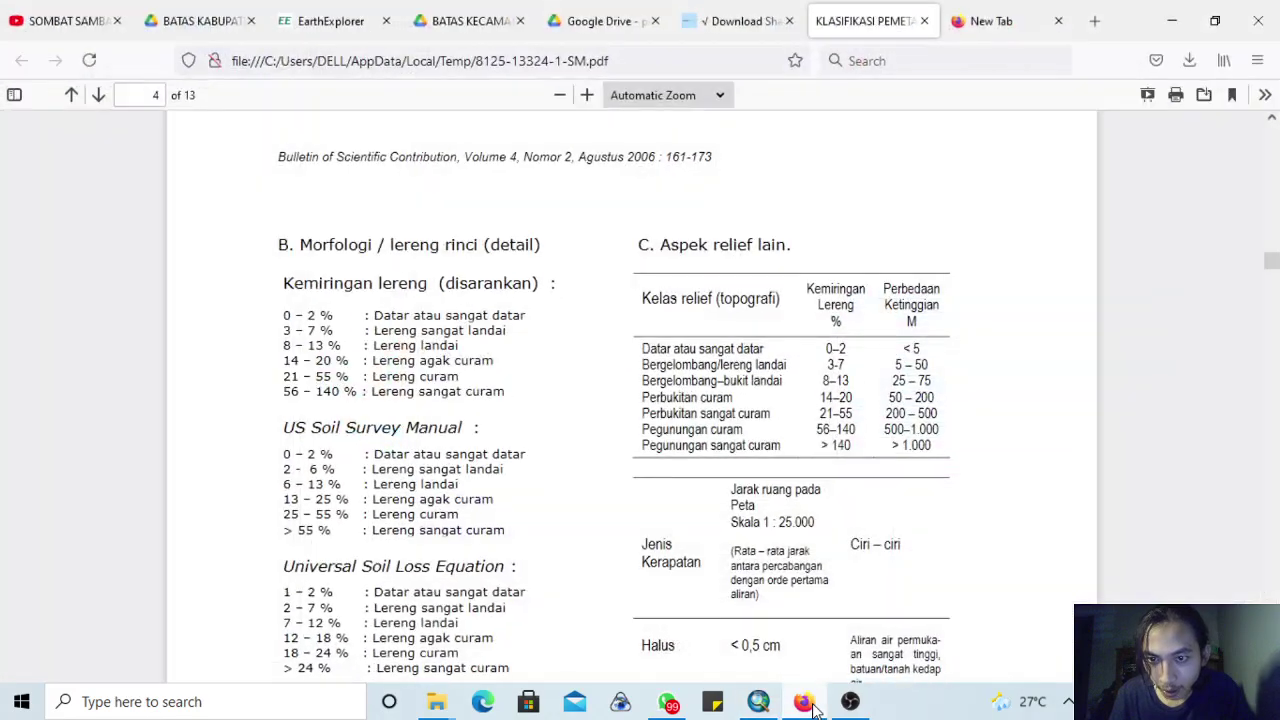
click(812, 705)
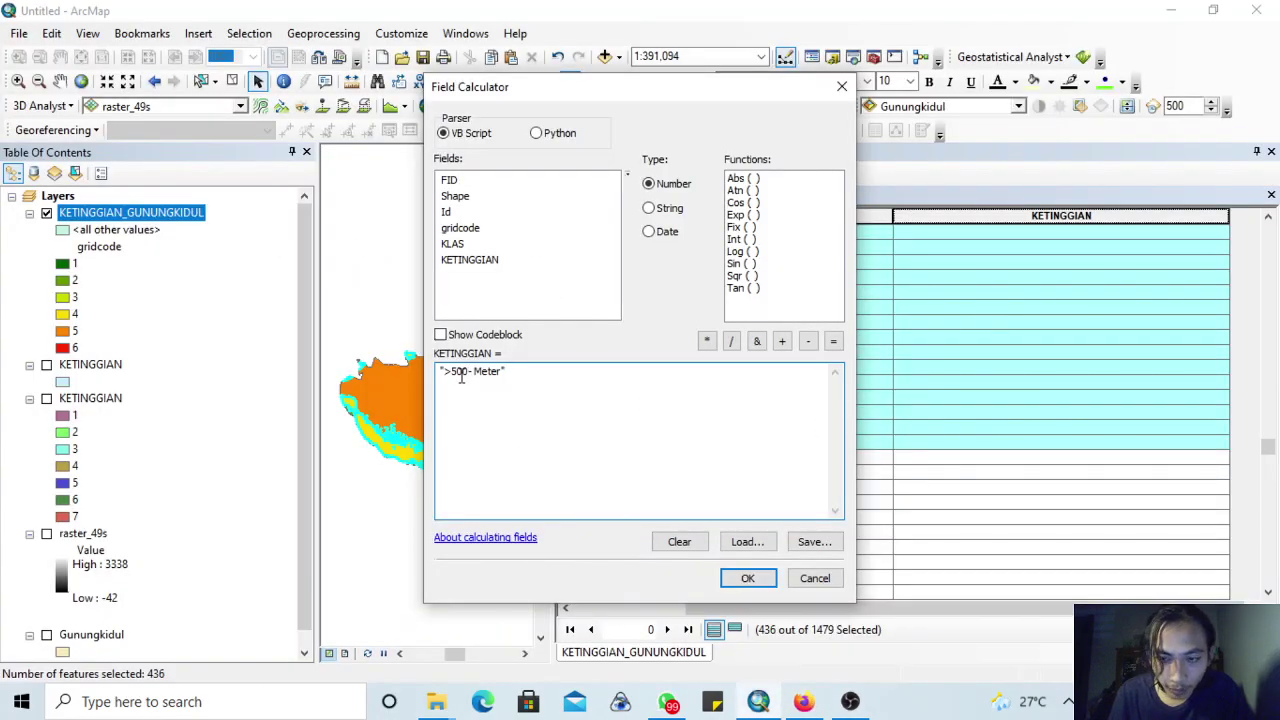
key(BackSpace)
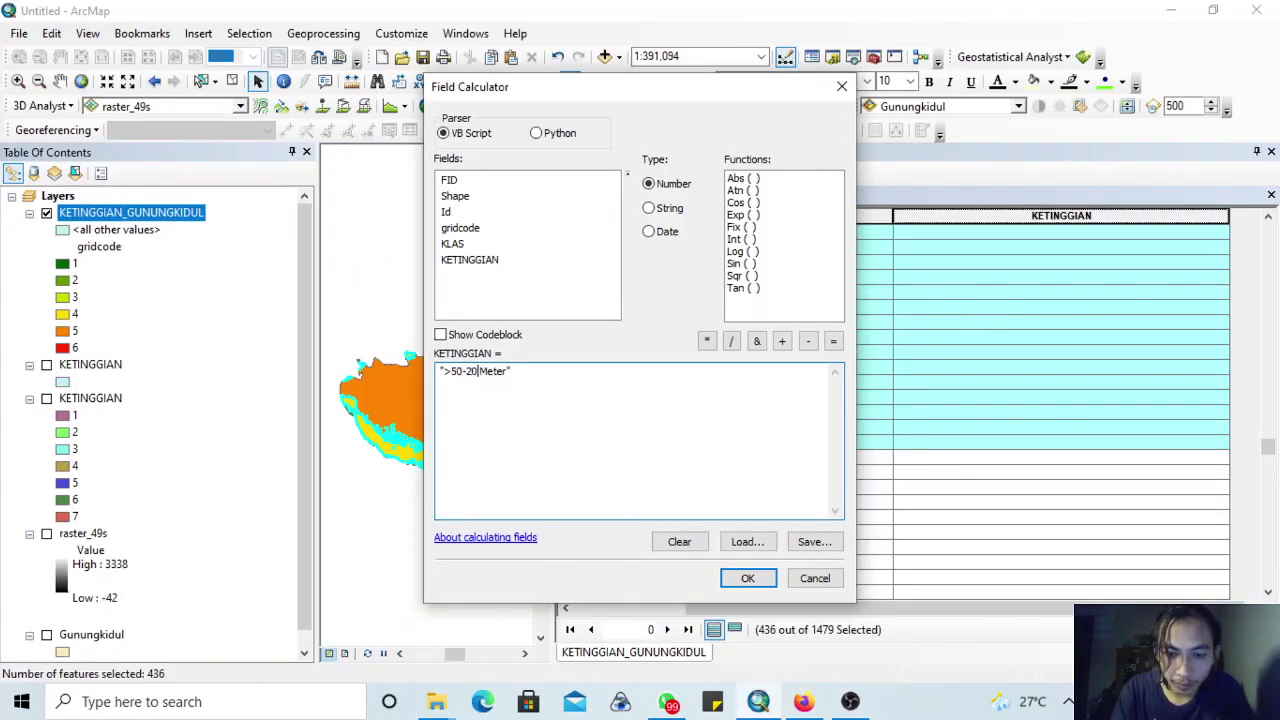
click(741, 578)
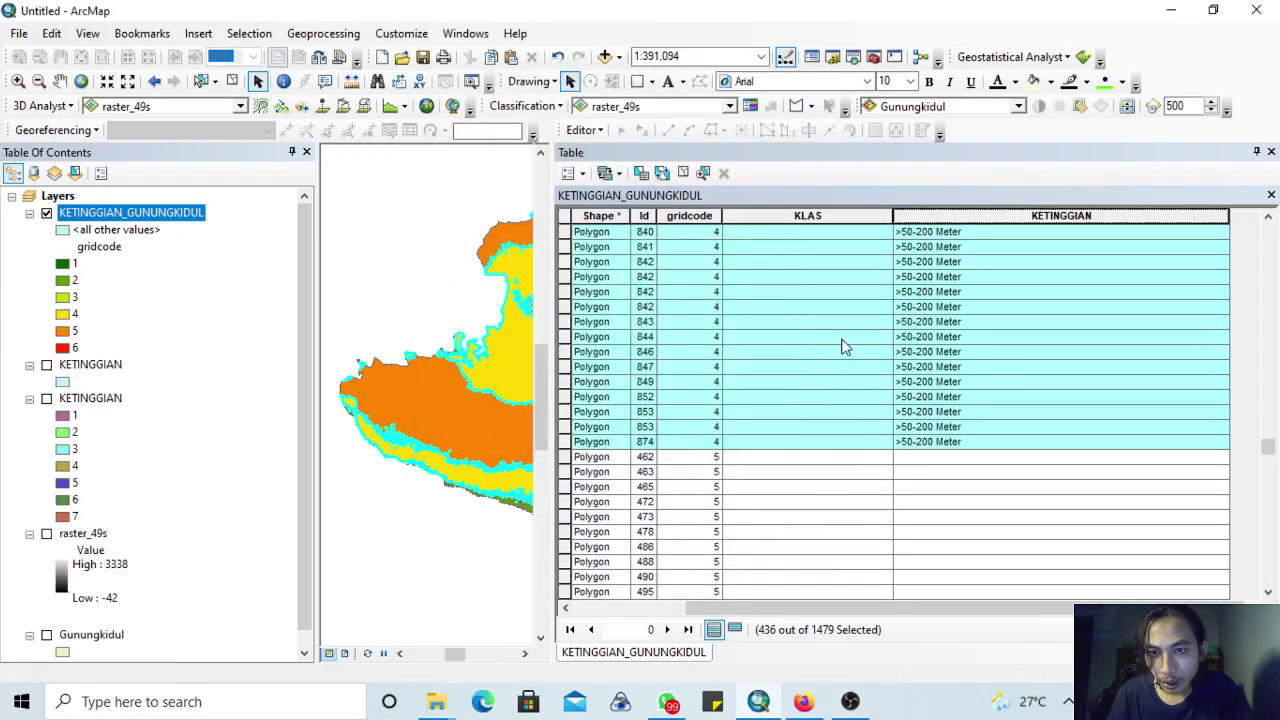
- Consult the relief class in the PDF and calculate KLAS as "Perbukitan Curam" for the selected gridcode 4 records
click(816, 702)
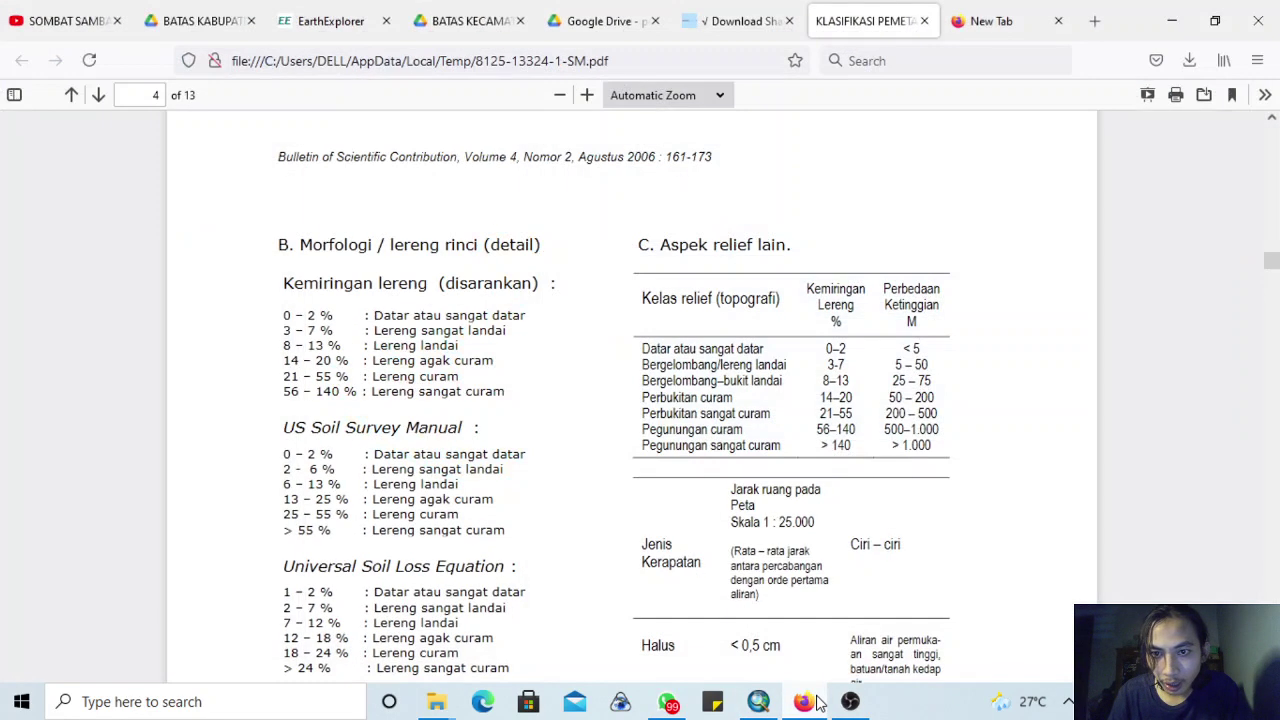
click(816, 702)
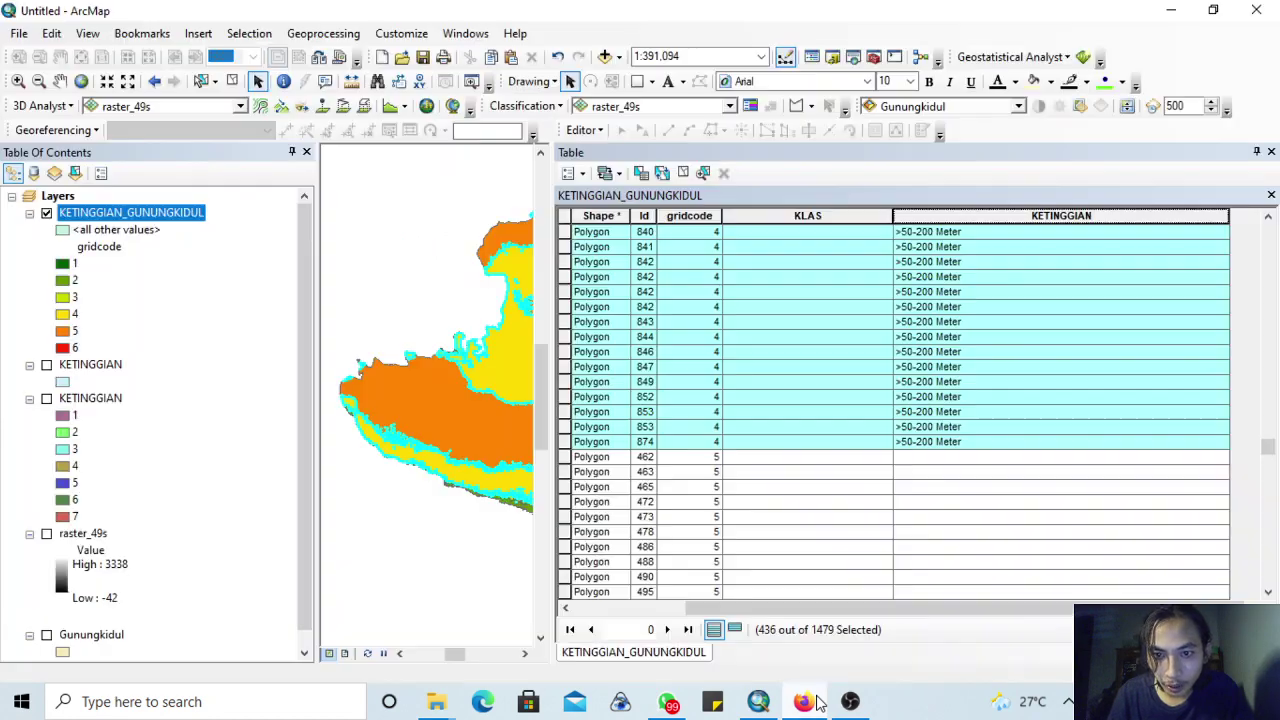
right_click(782, 215)
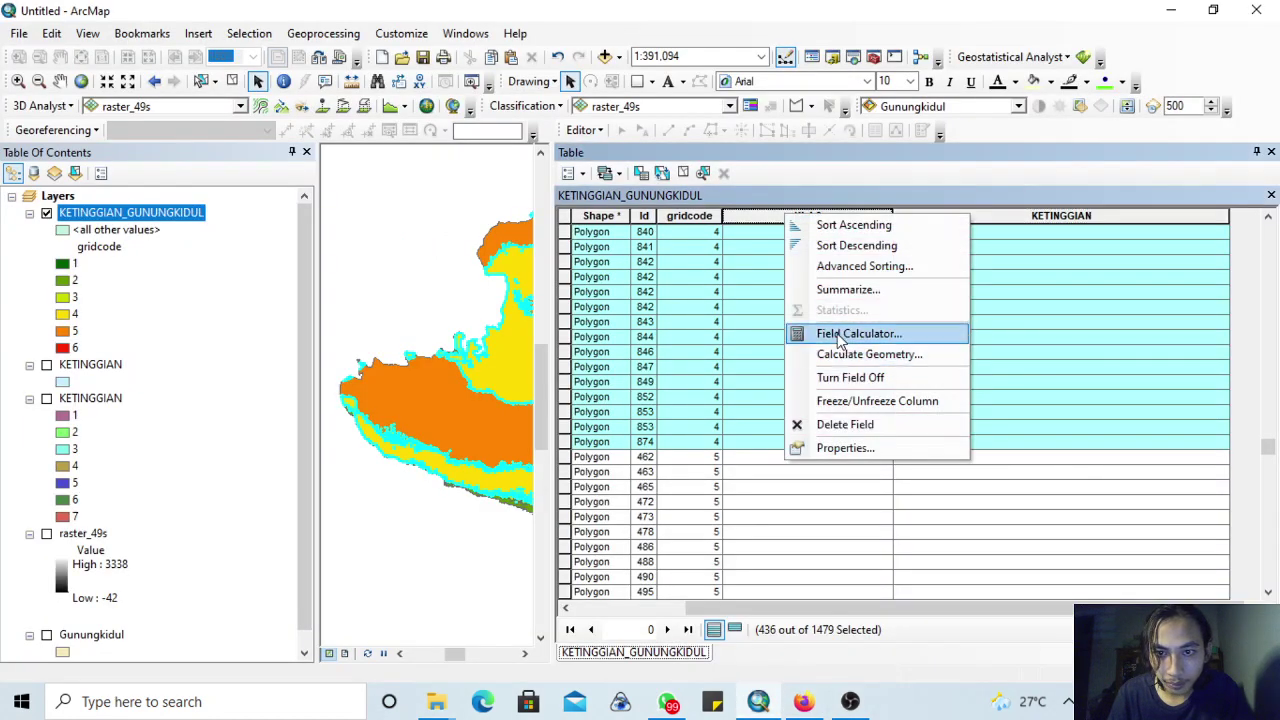
click(850, 330)
click(598, 390)
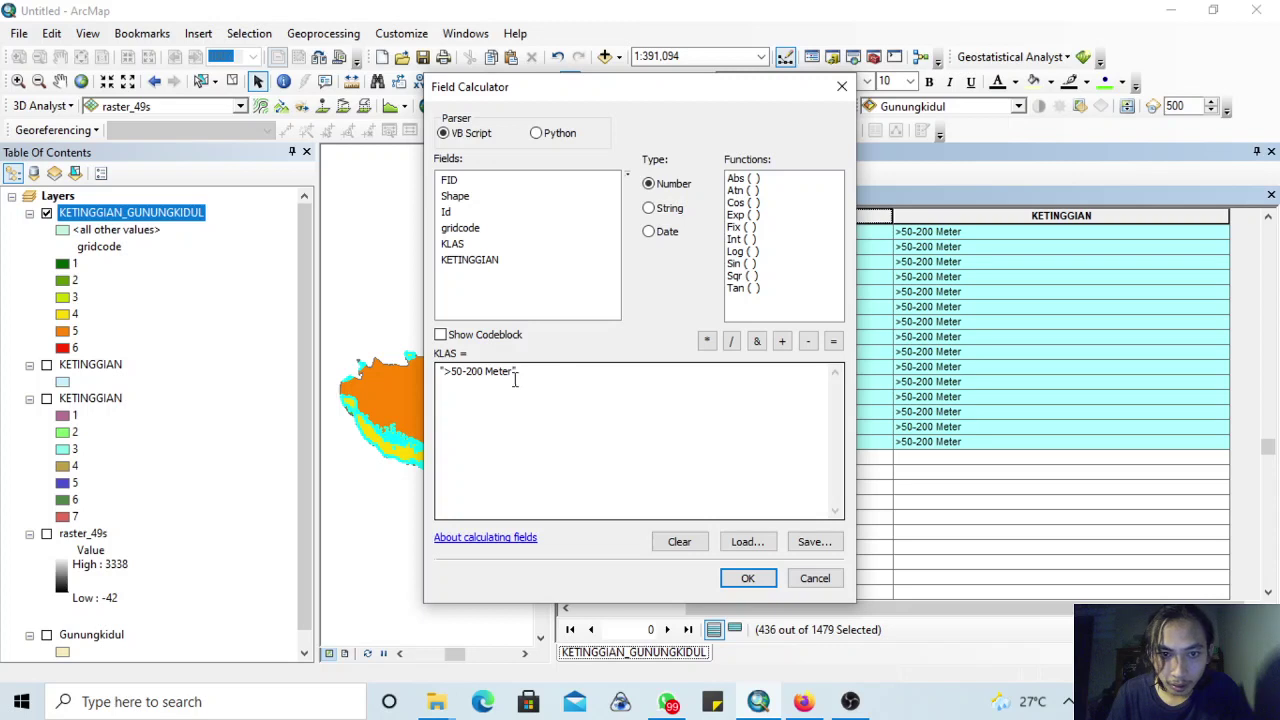
drag(515, 377, 457, 378)
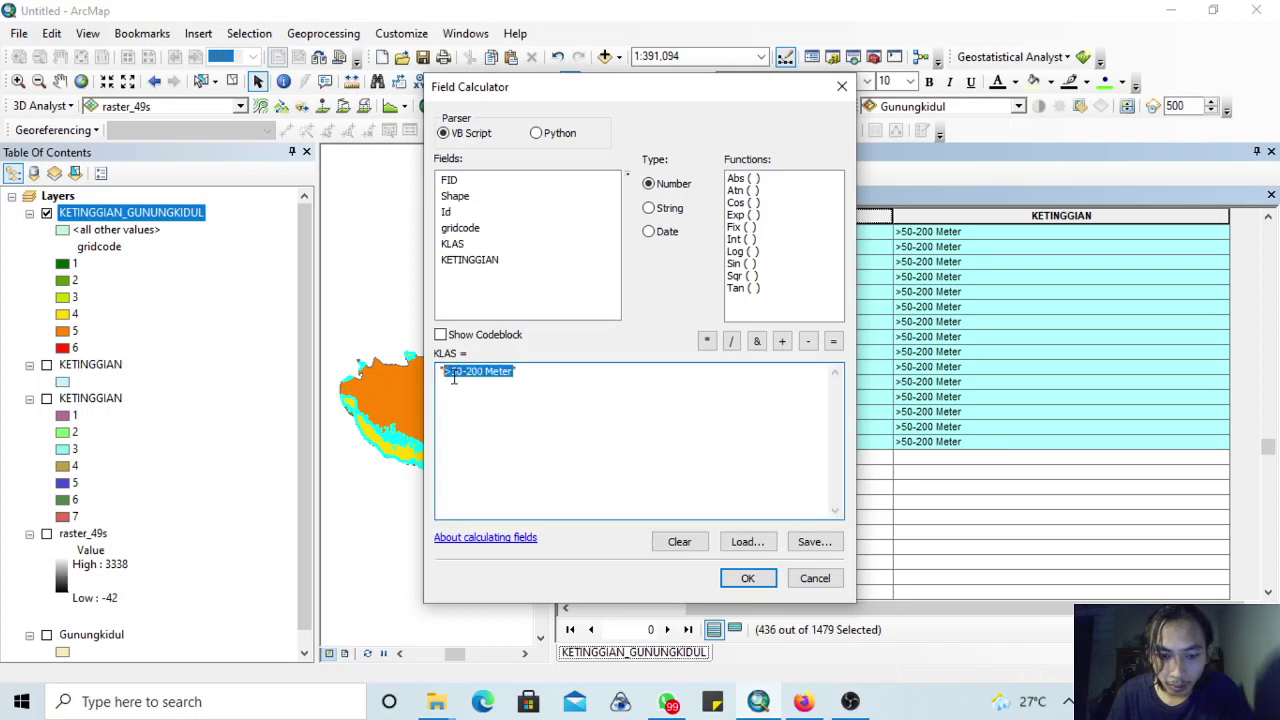
text("Perbukitan Cu)
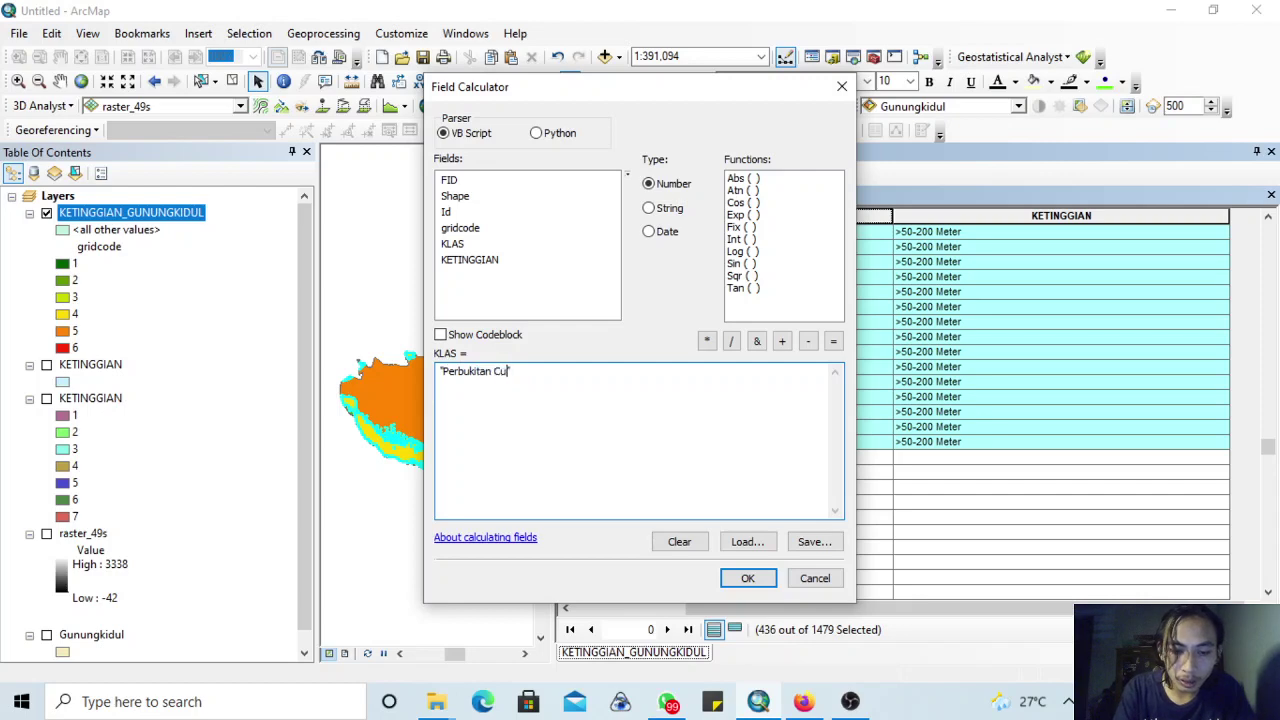
text(ram")
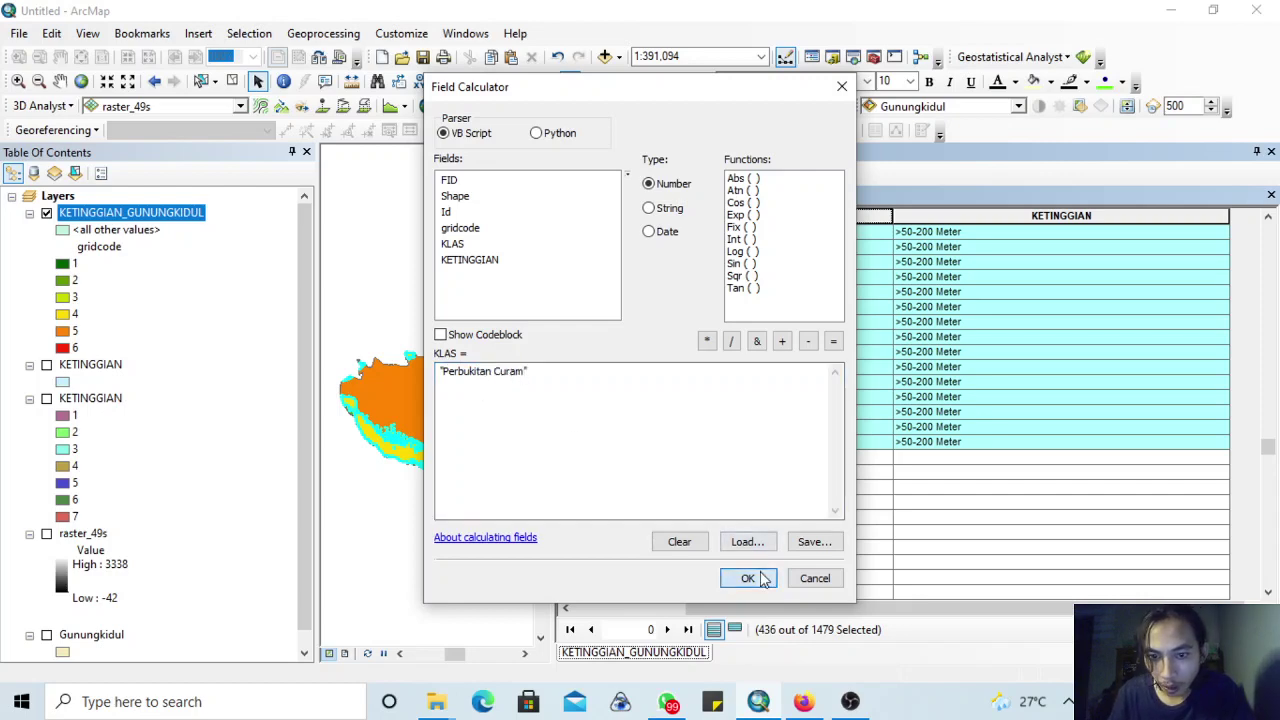
click(747, 578)
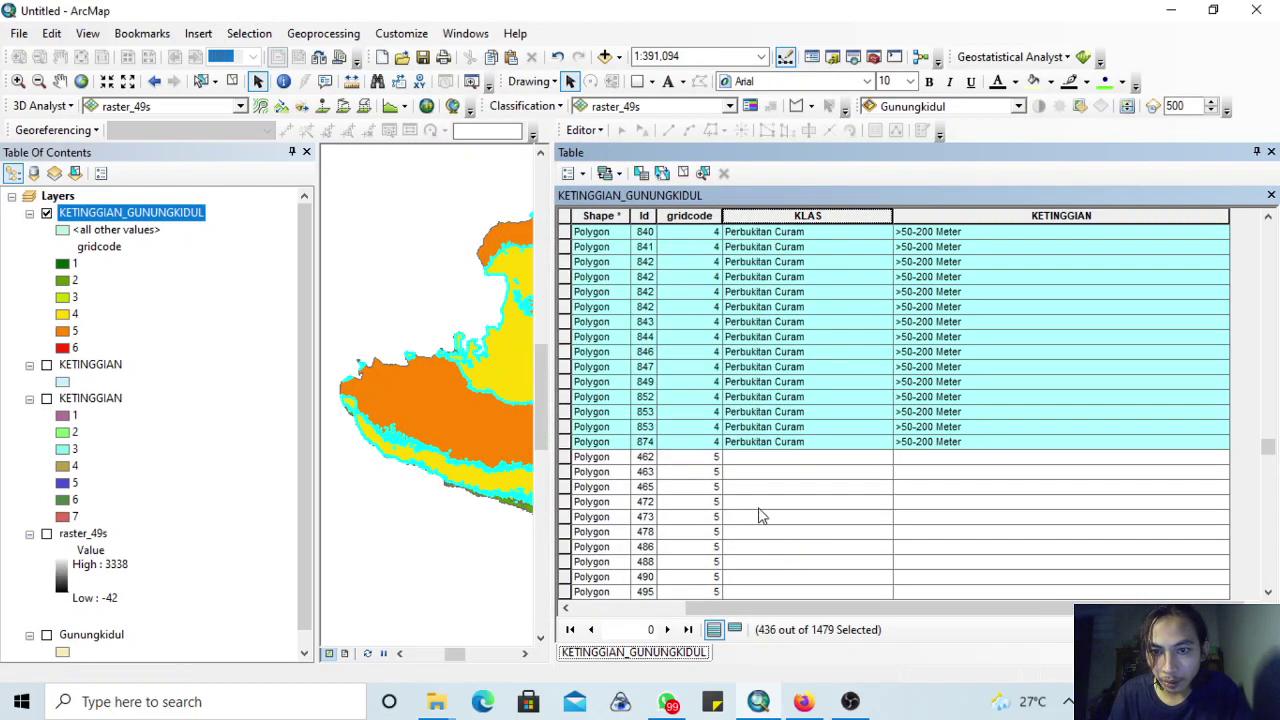
- Select all records with gridcode 5 in the attribute table
click(565, 457)
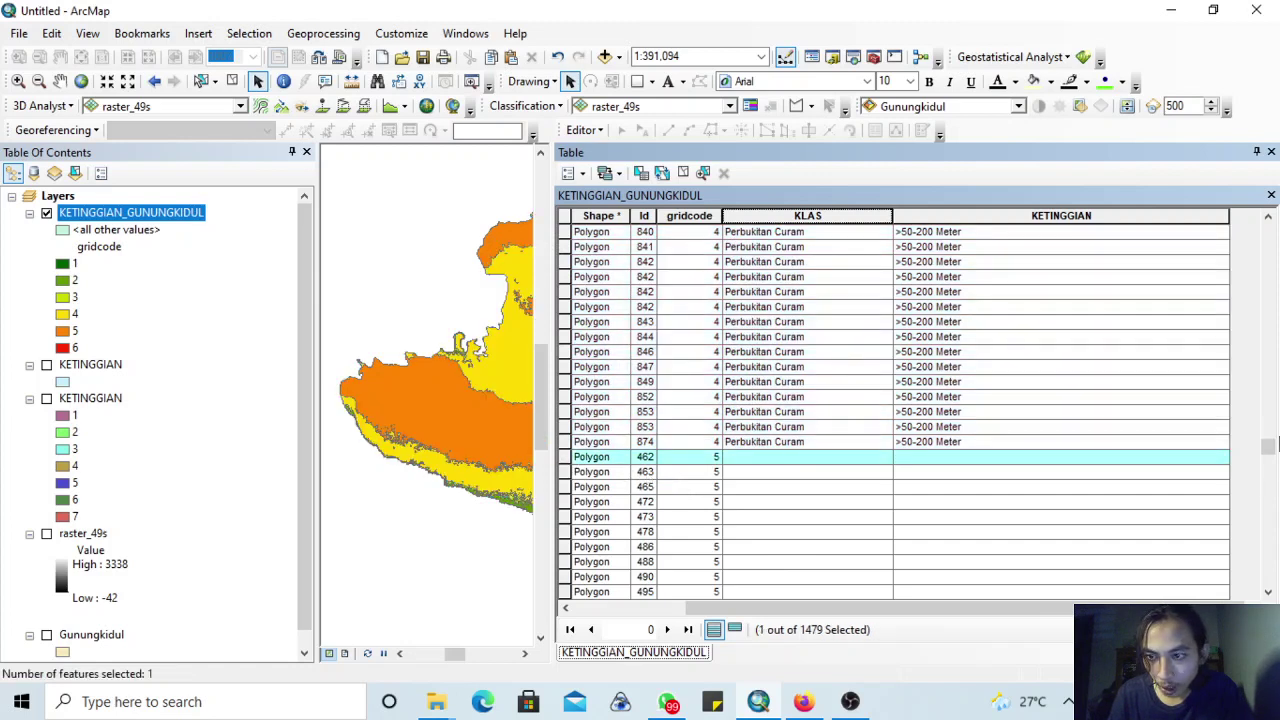
drag(1268, 445, 1268, 575)
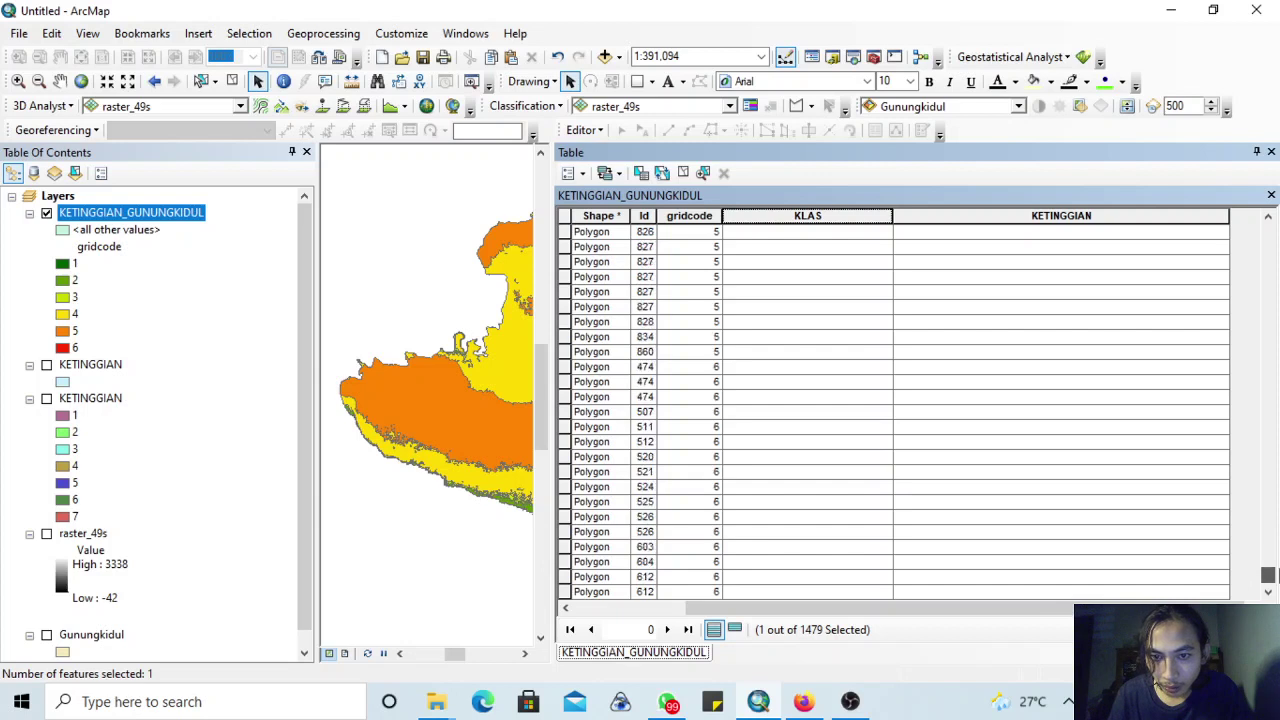
shift+click(564, 355)
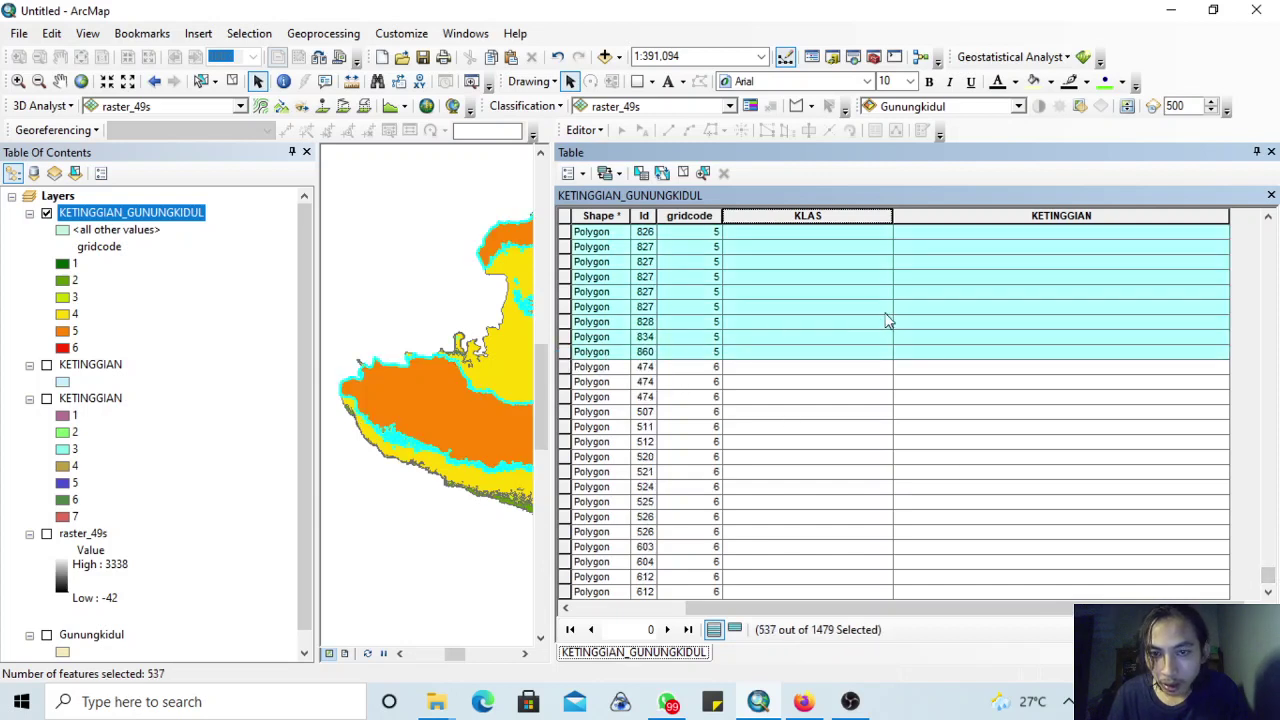
- Calculate KETINGGIAN as "200-500 Meter" for the selected gridcode 5 records, accepting the calculation outside an edit session
right_click(981, 216)
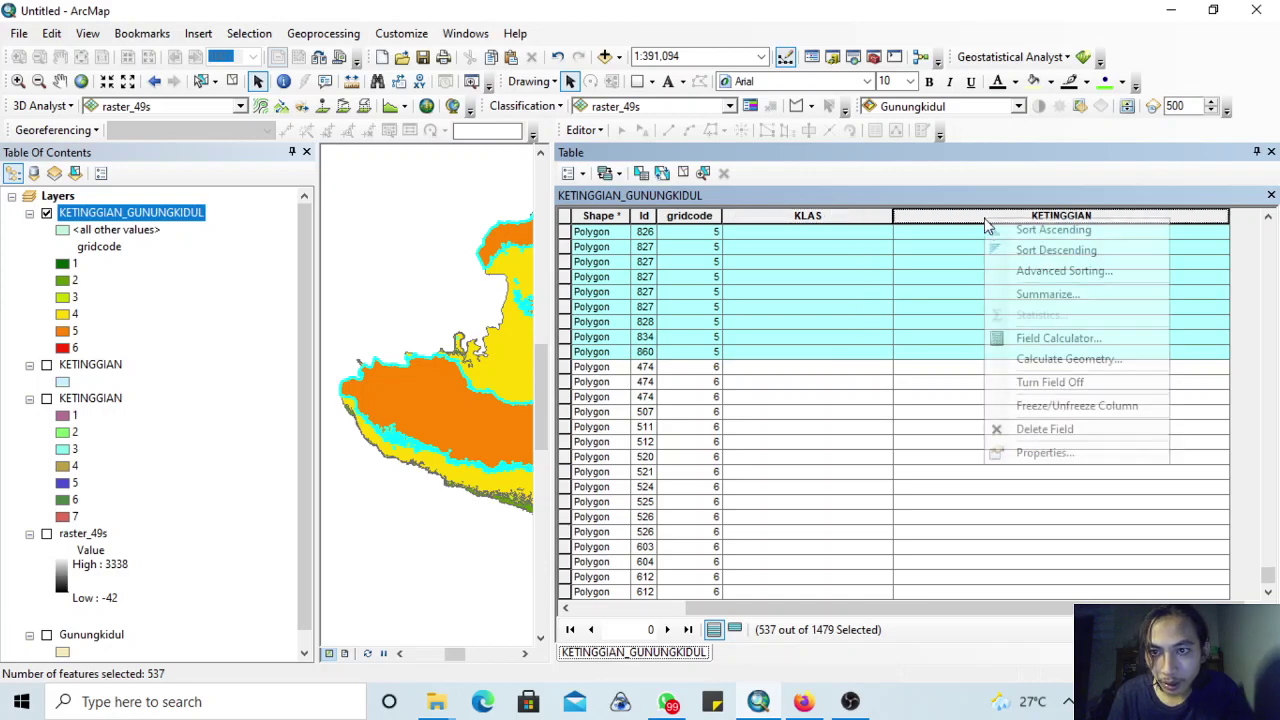
click(1036, 336)
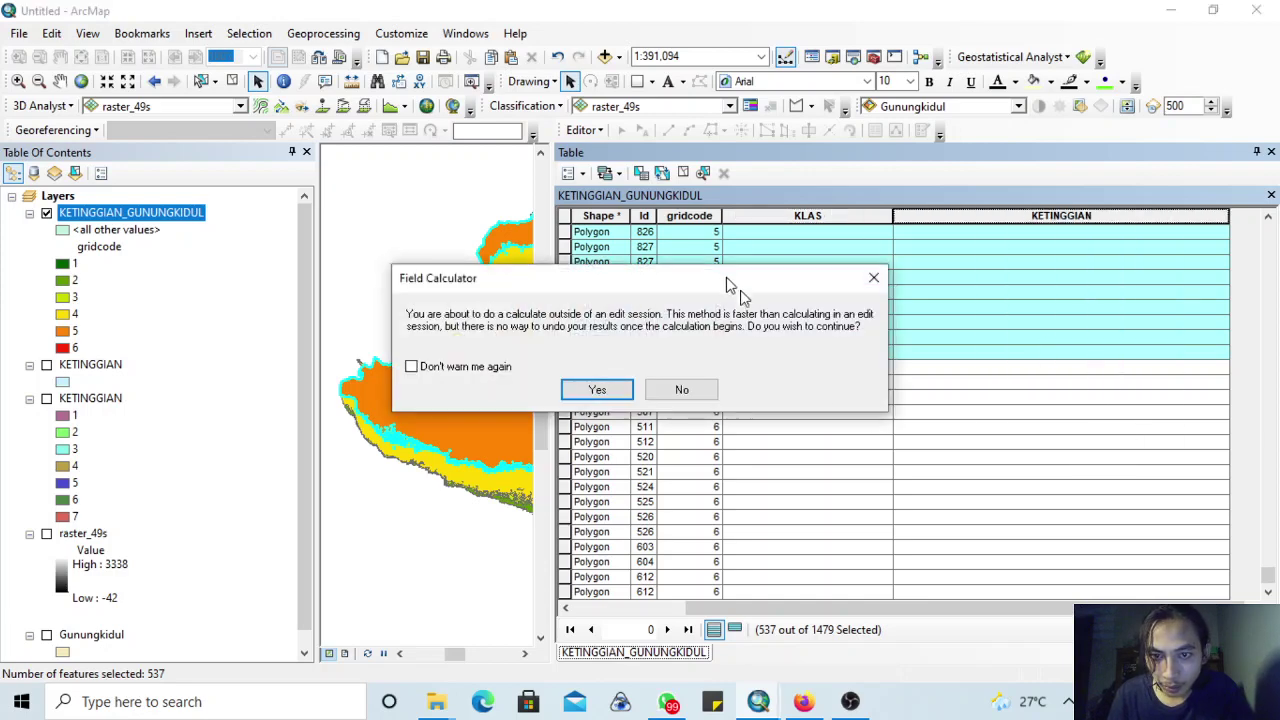
drag(731, 286, 948, 382)
click(808, 482)
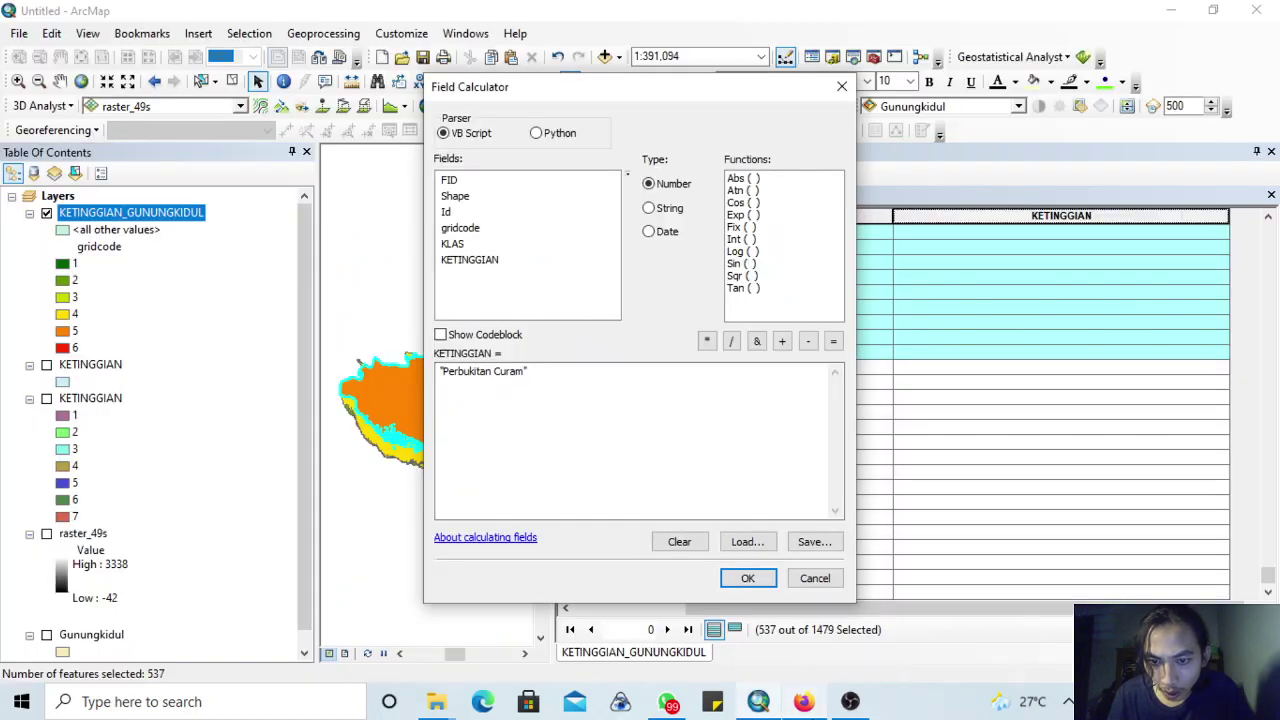
drag(521, 377, 452, 379)
key(BackSpace)
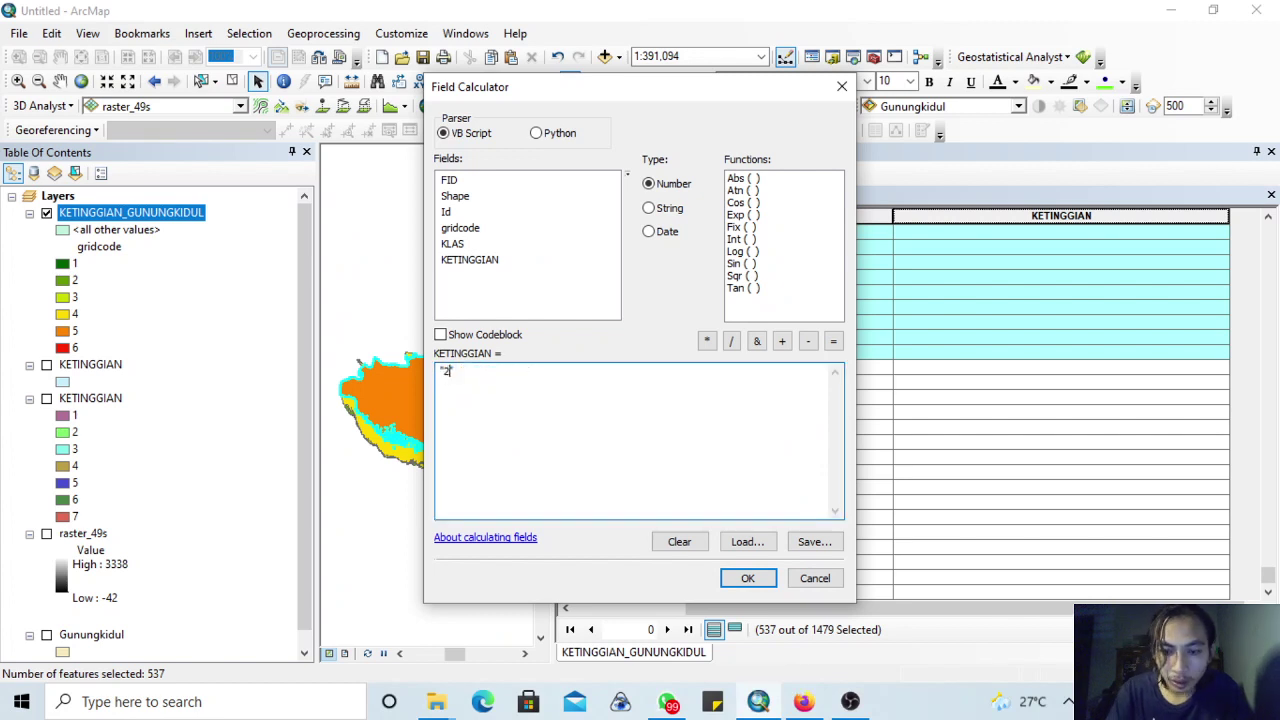
text(200-500)
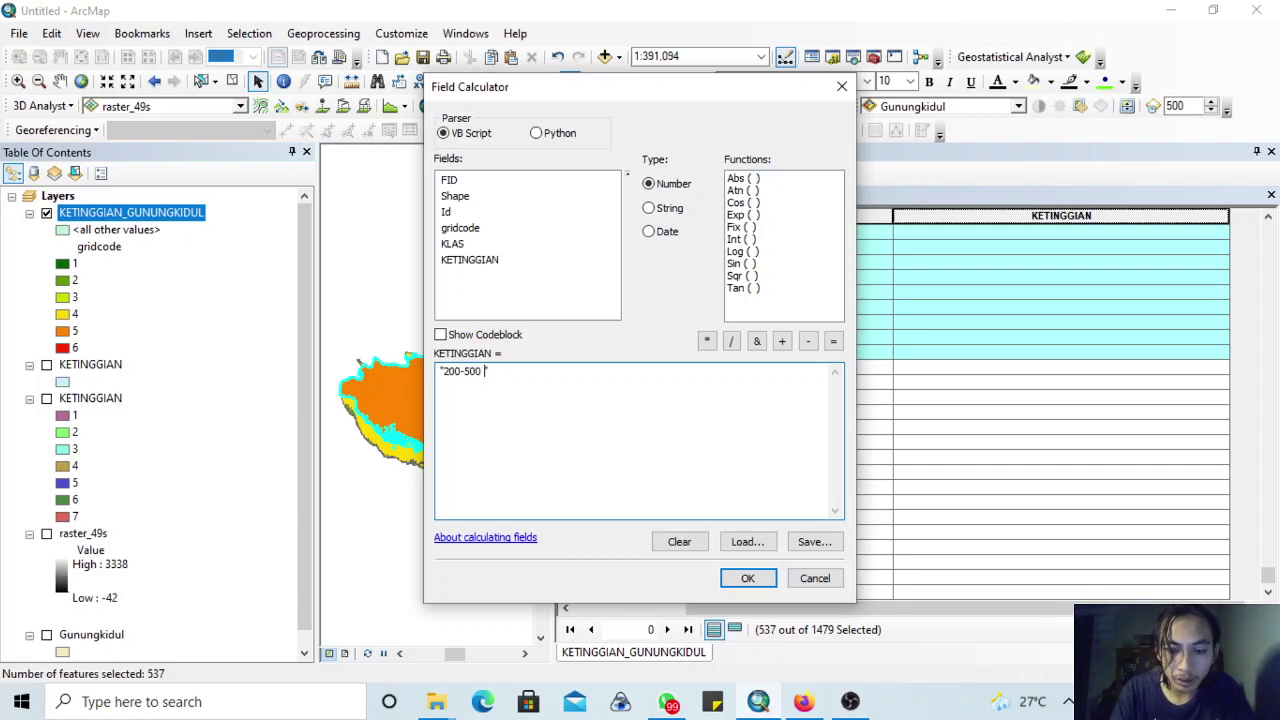
text(Meter")
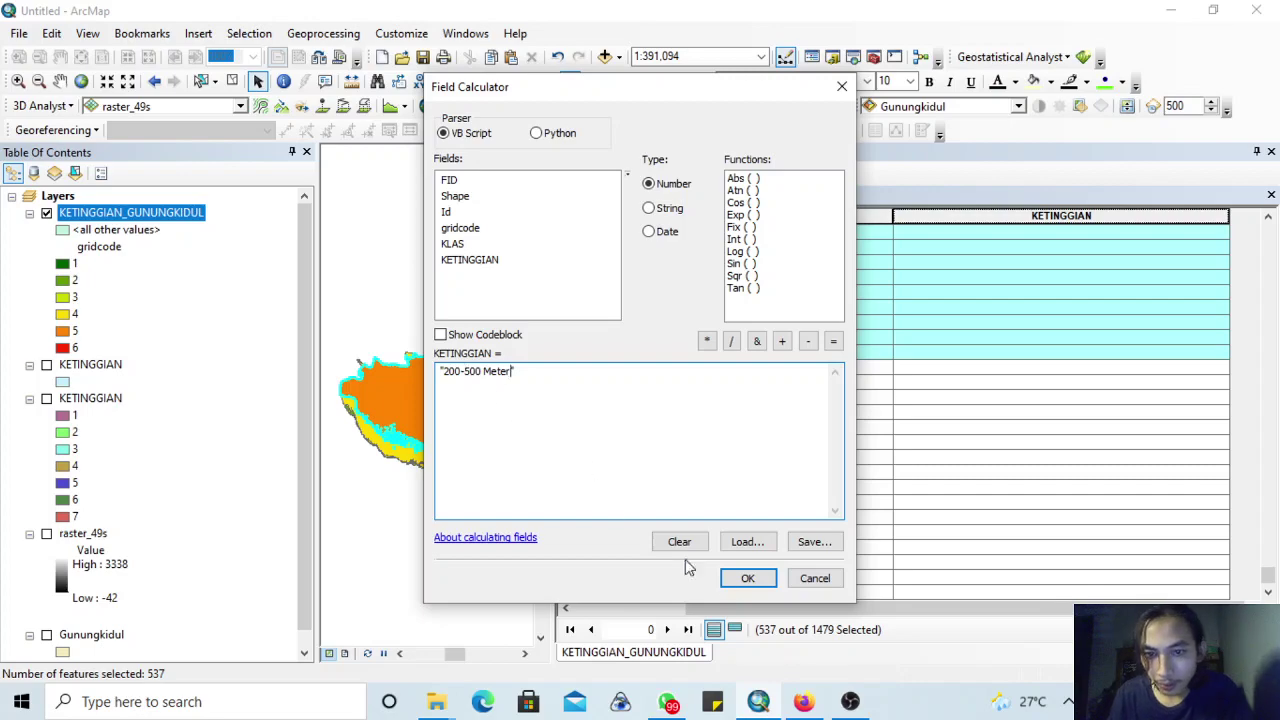
click(745, 578)
- Consult the relief class in the PDF and calculate KLAS as "Perbukitan Sangat Curam" for the selected gridcode 5 records
click(805, 702)
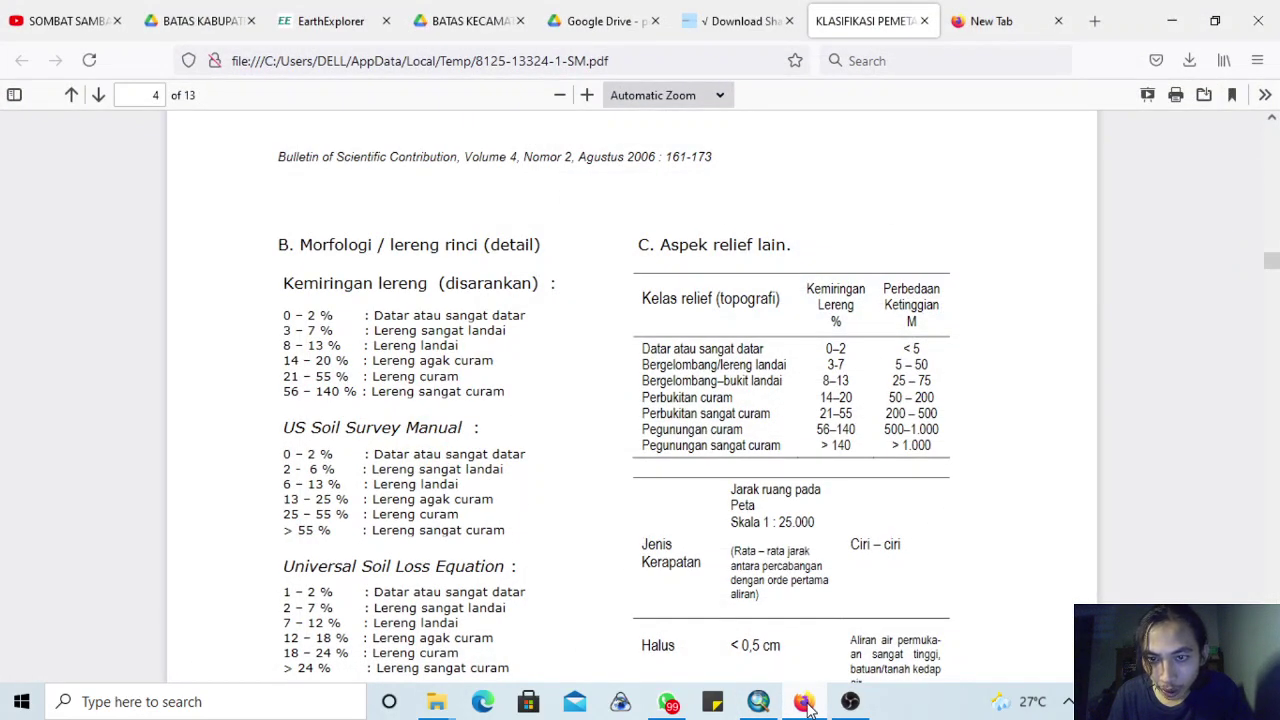
click(805, 703)
right_click(793, 220)
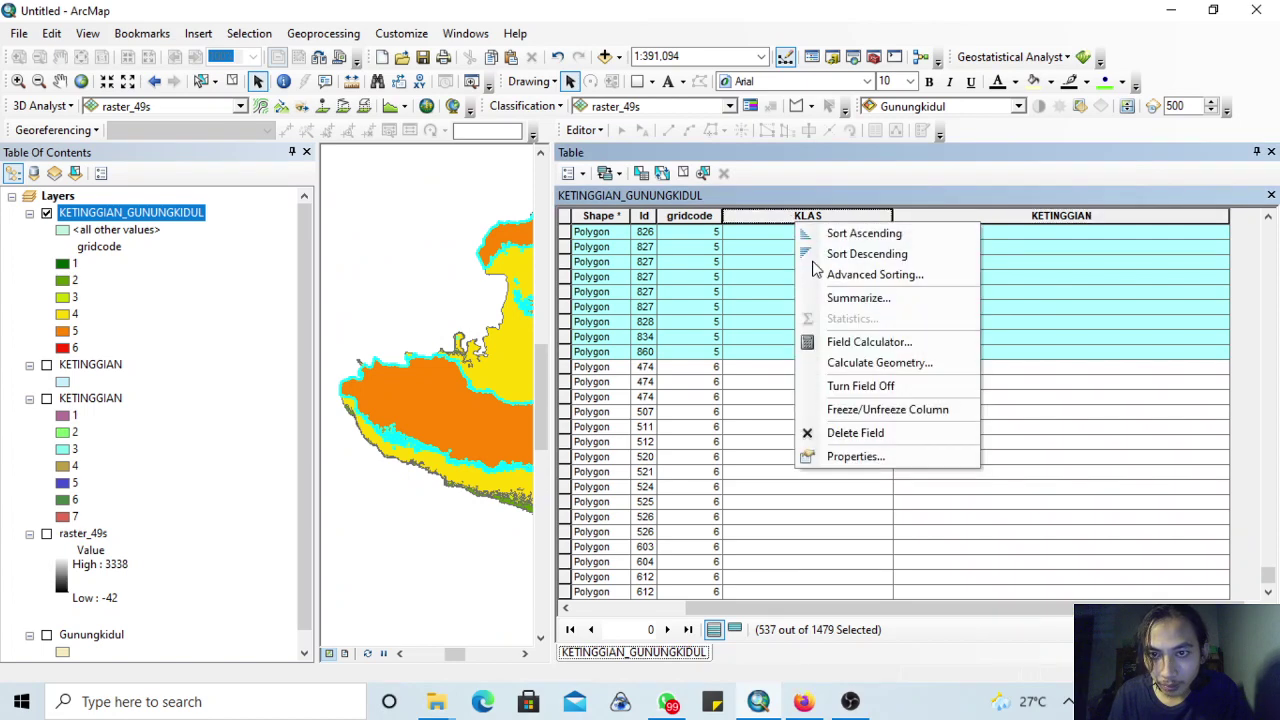
click(820, 340)
click(597, 390)
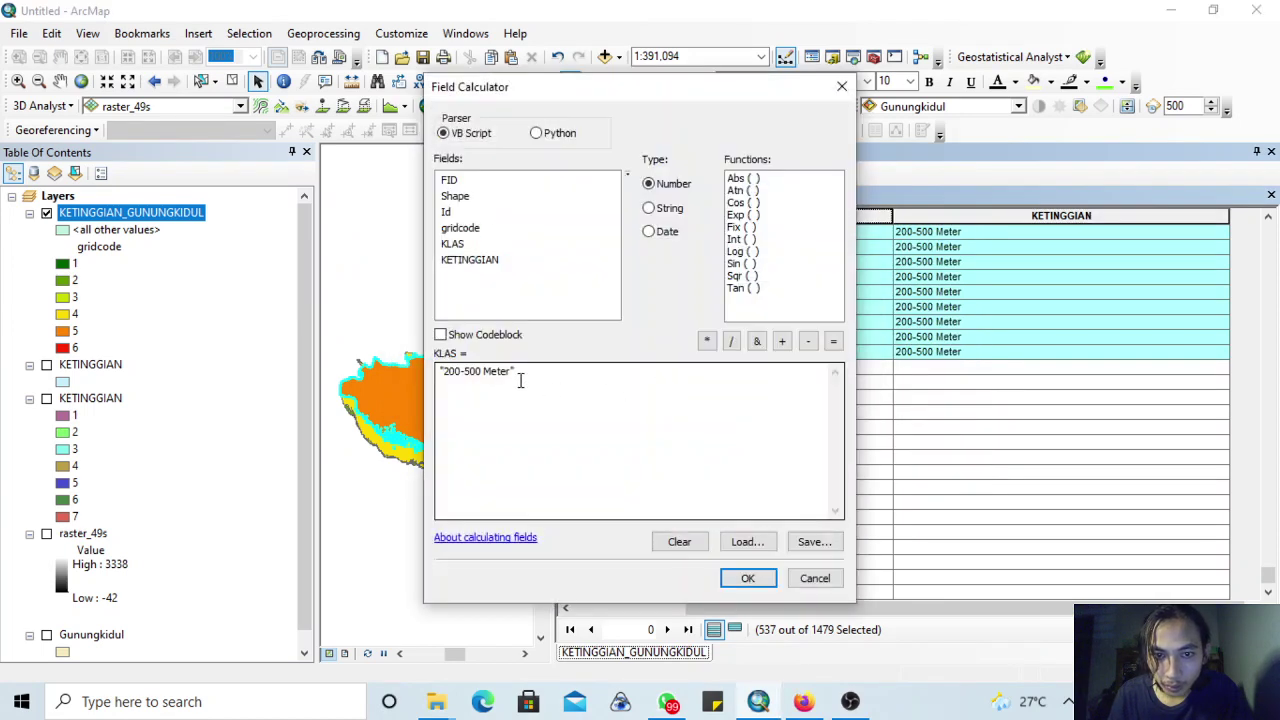
drag(509, 375, 450, 377)
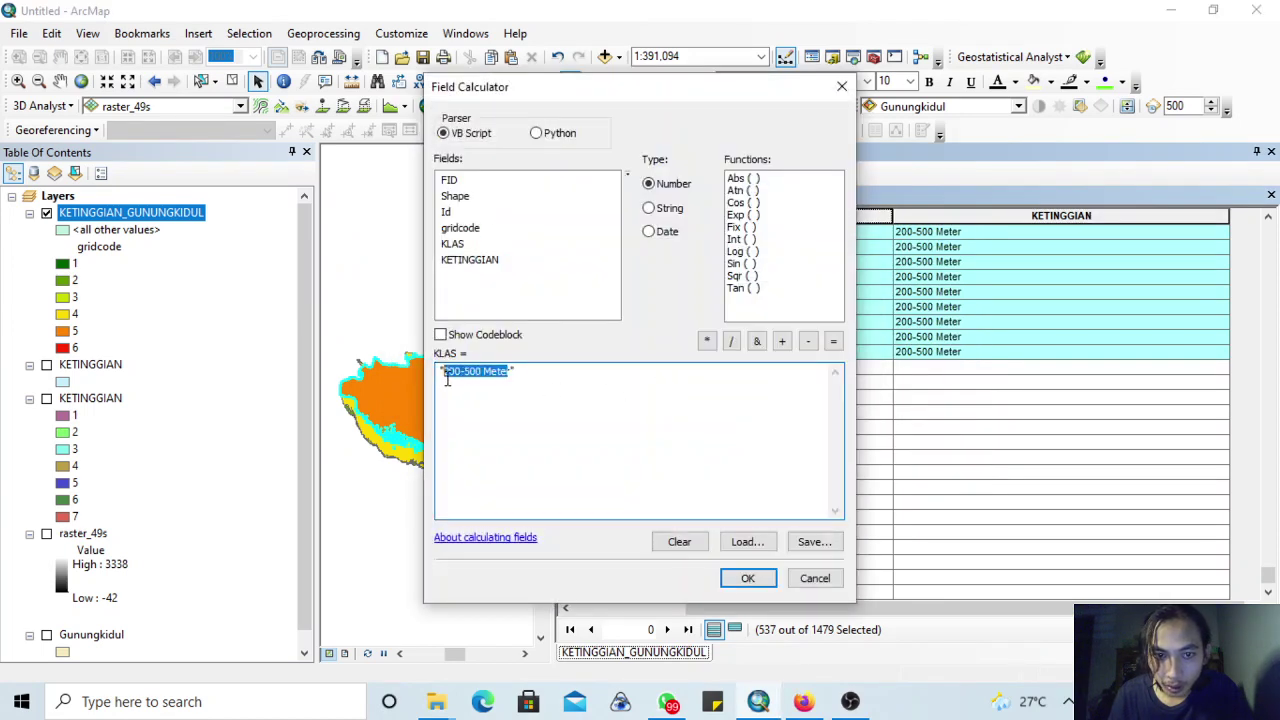
text(Perbukitan Sangat Curam)
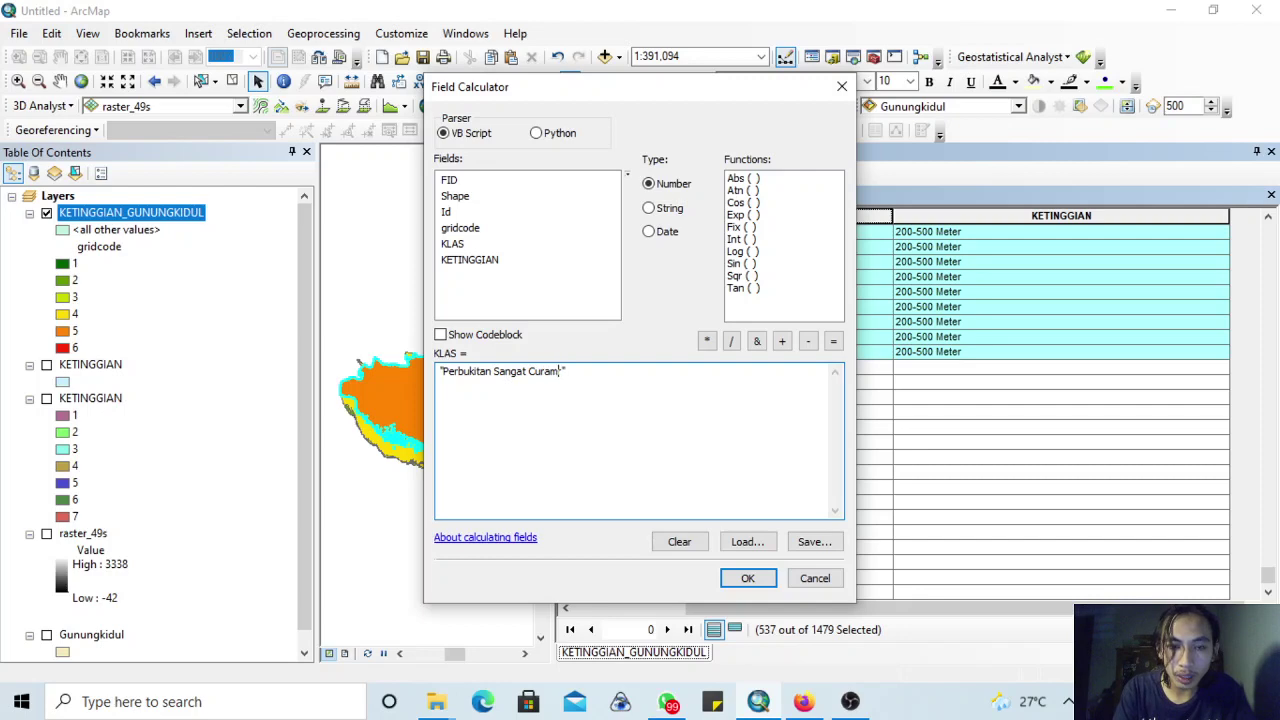
click(748, 578)
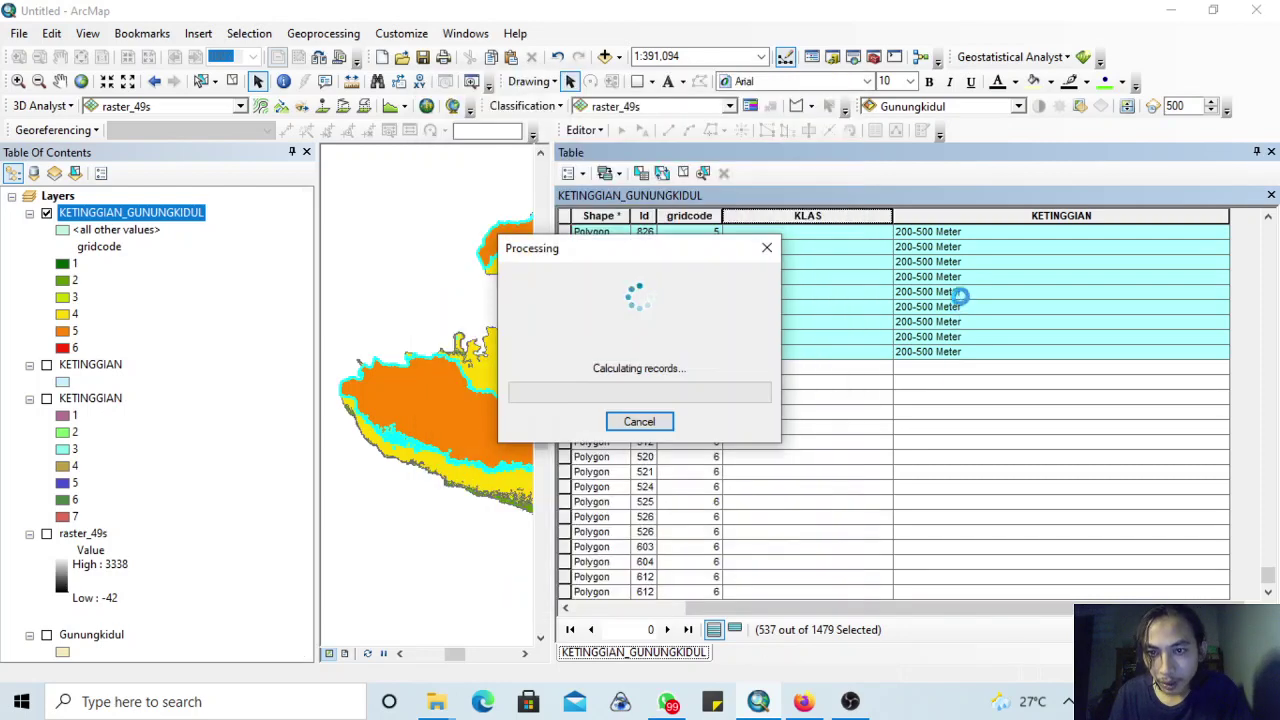
- Recalculate KETINGGIAN as "> 200 - 500 Meter" for the selected gridcode 5 records, accepting the calculation outside an edit session
click(970, 216)
right_click(972, 216)
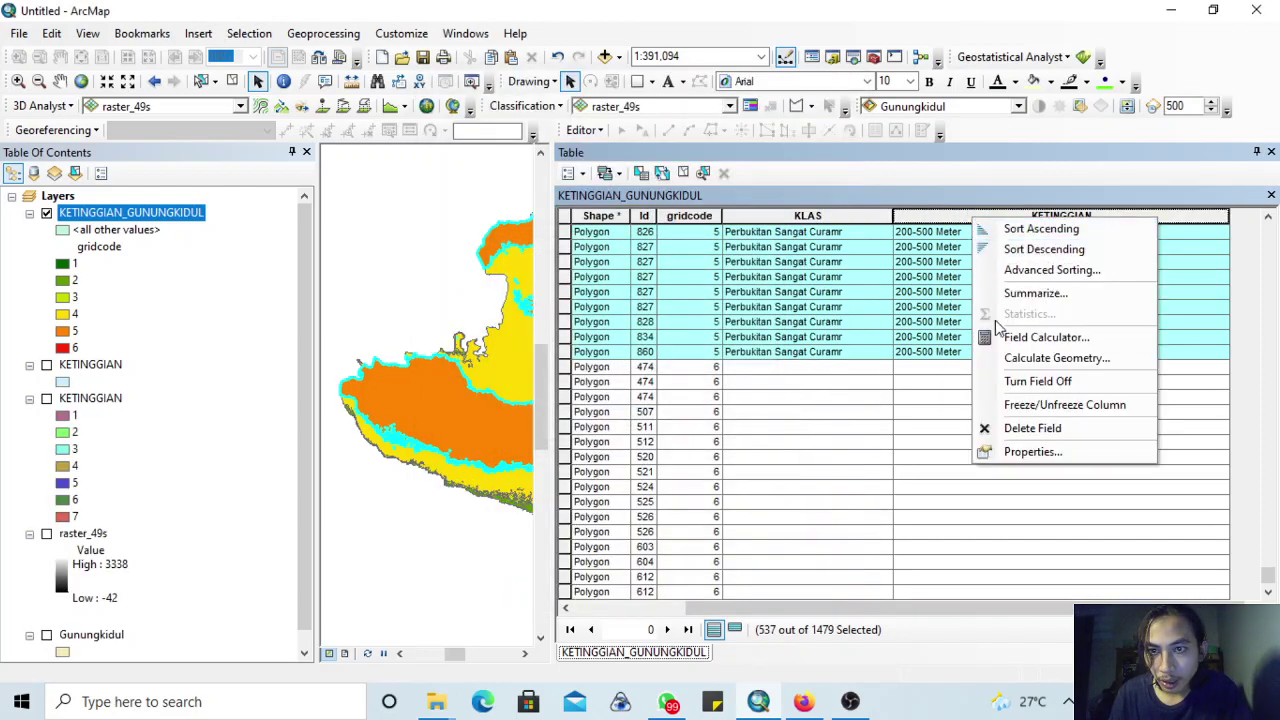
click(1046, 337)
click(598, 389)
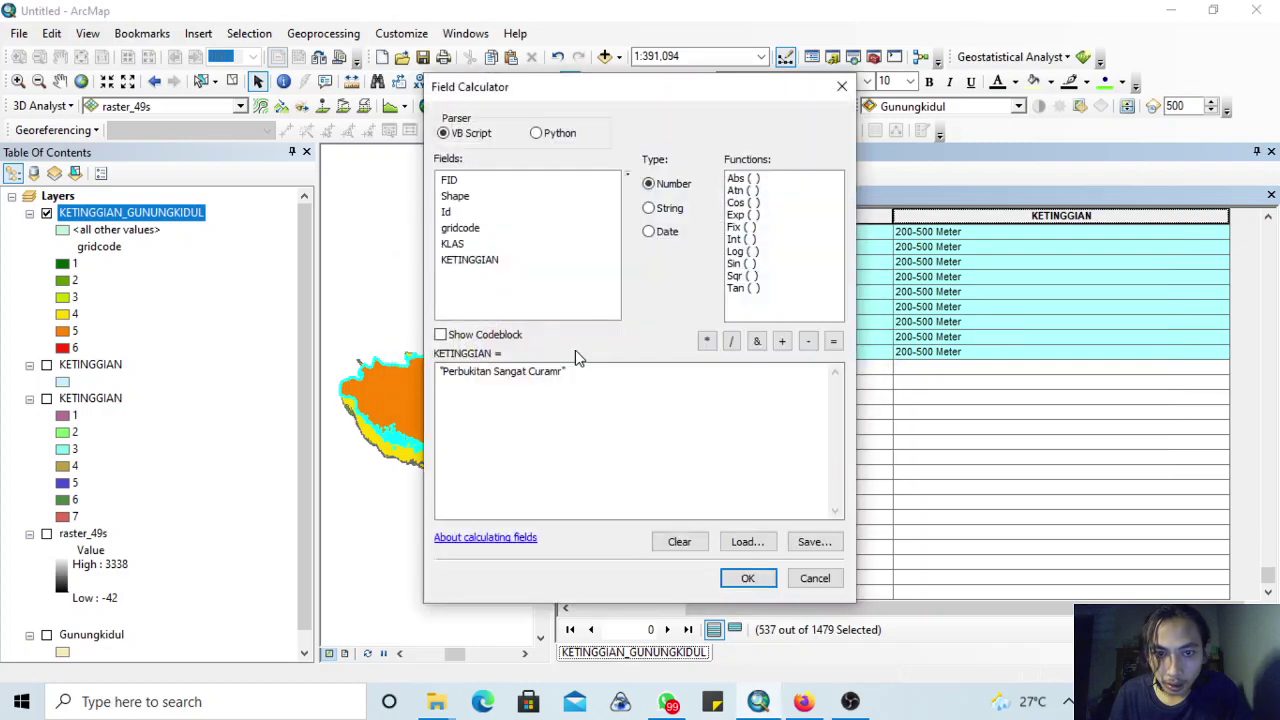
drag(562, 384, 446, 400)
text(>)
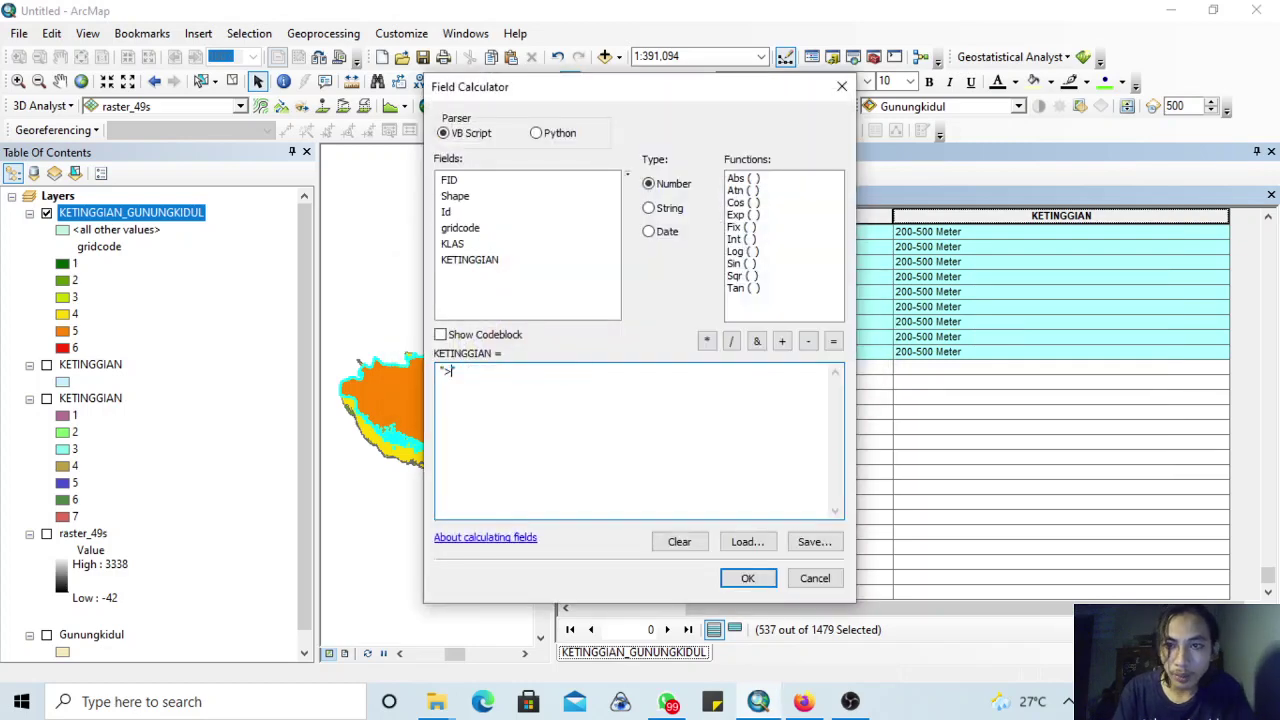
text( 200)
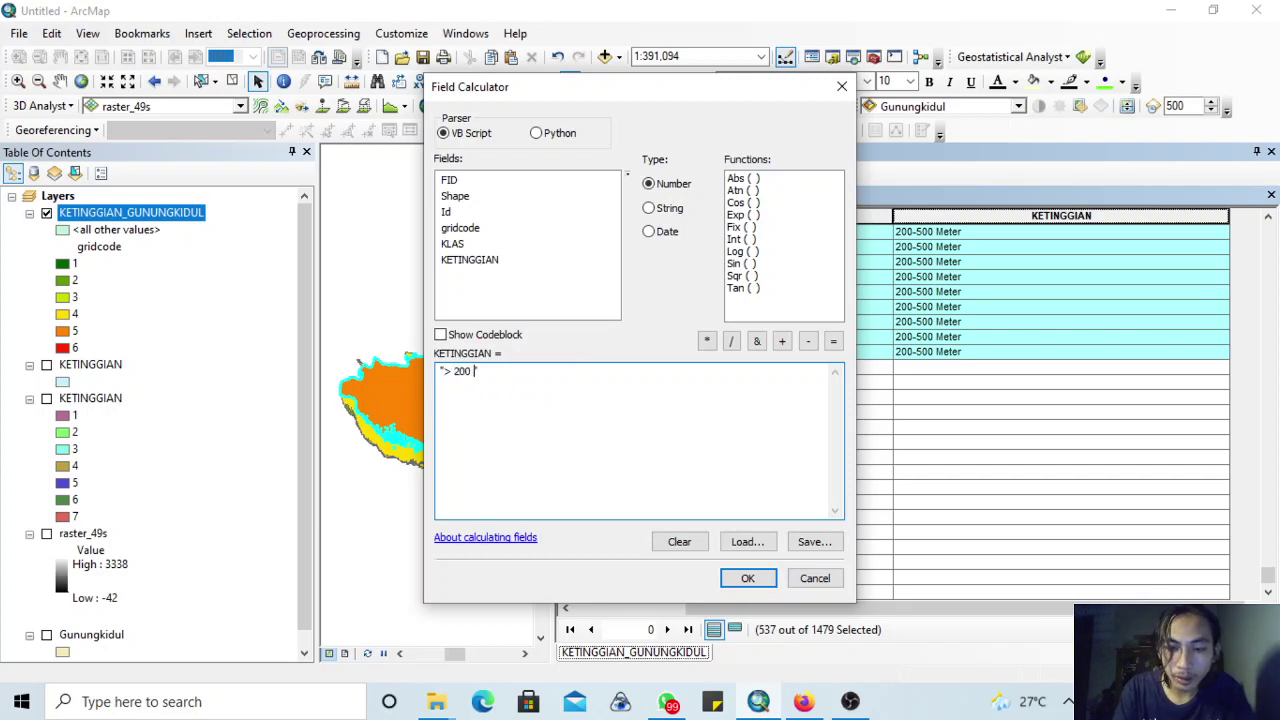
text( - 500)
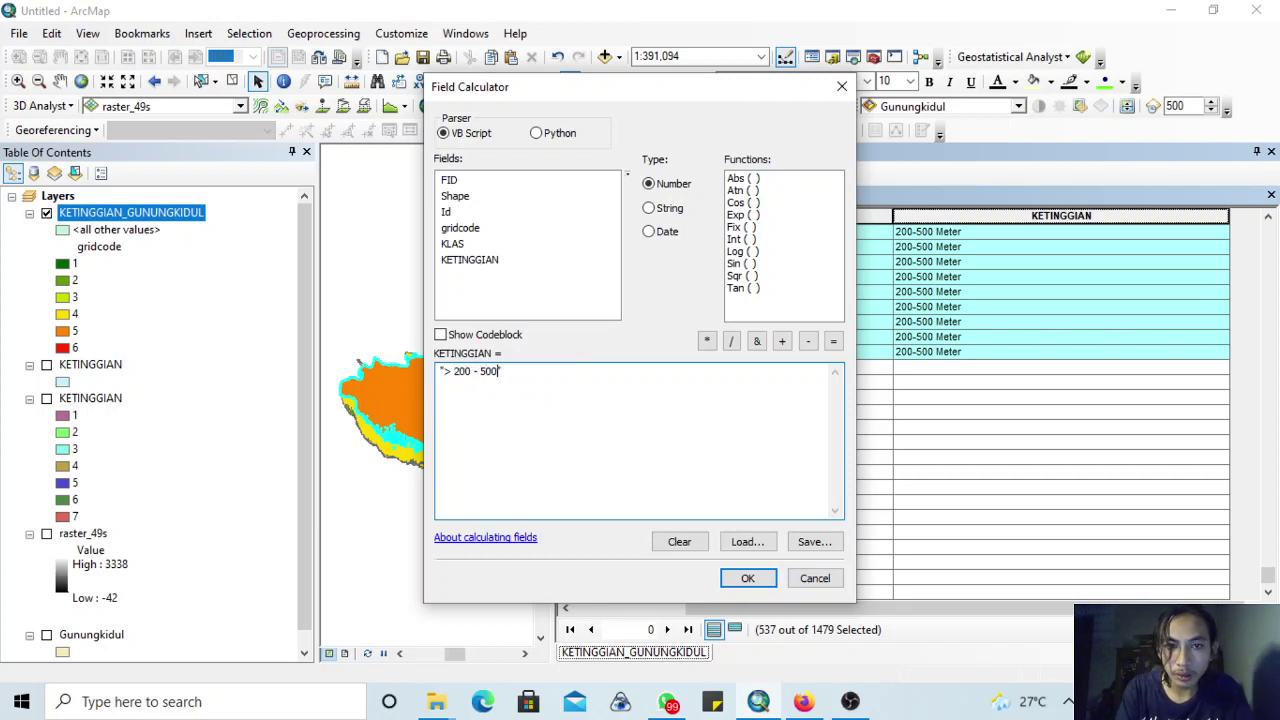
text( Meter")
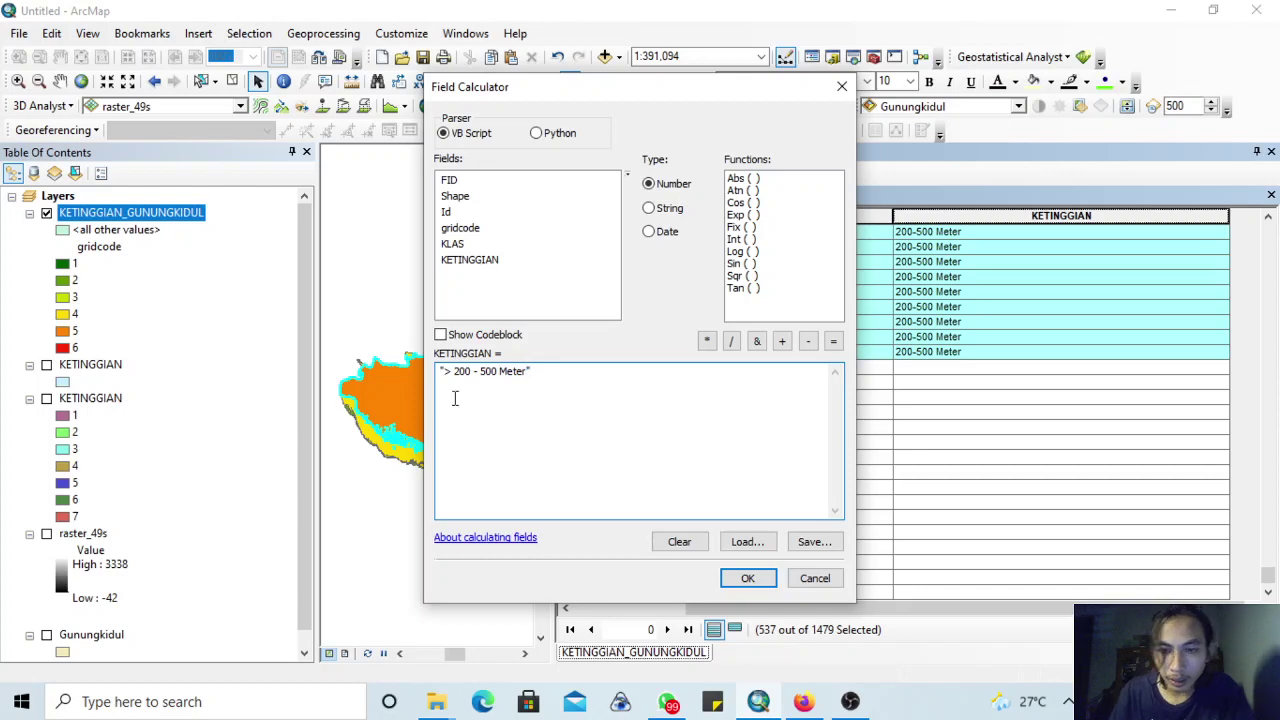
click(748, 578)
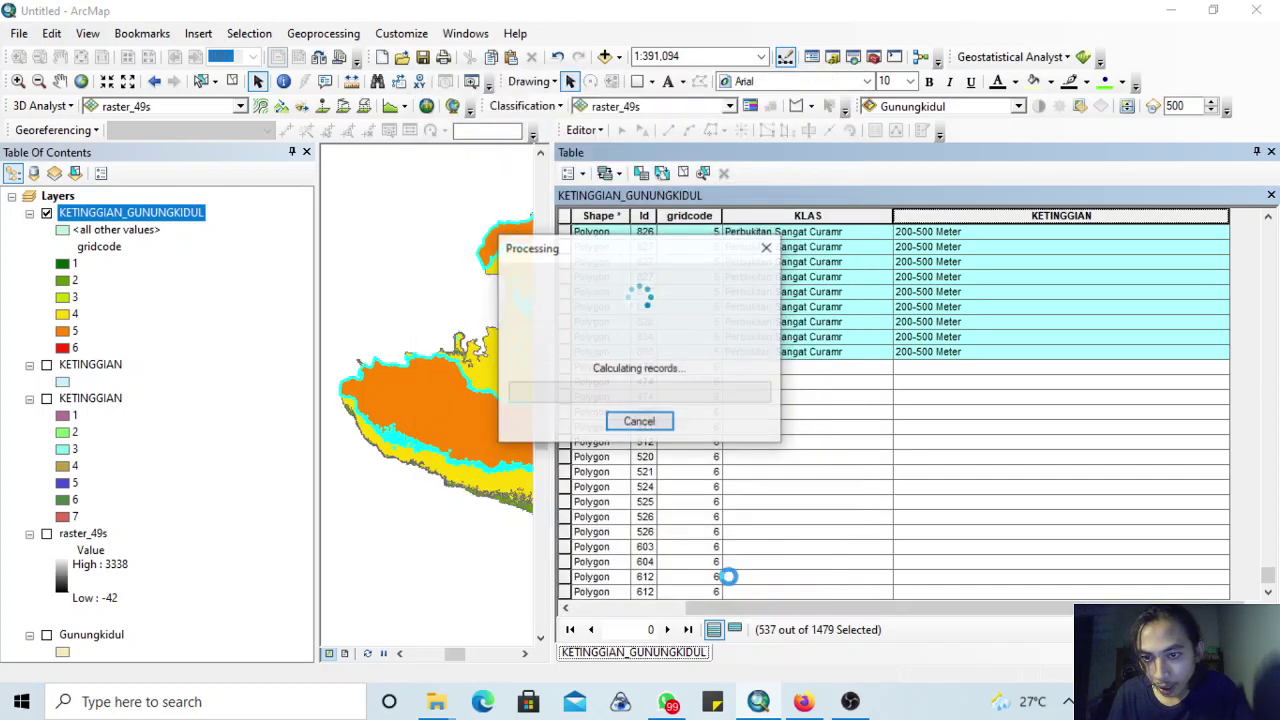
key(Escape)
- Correct the KLAS spelling to "Perbukitan Sangat Curam" for the selected gridcode 5 records with the Field Calculator
right_click(824, 217)
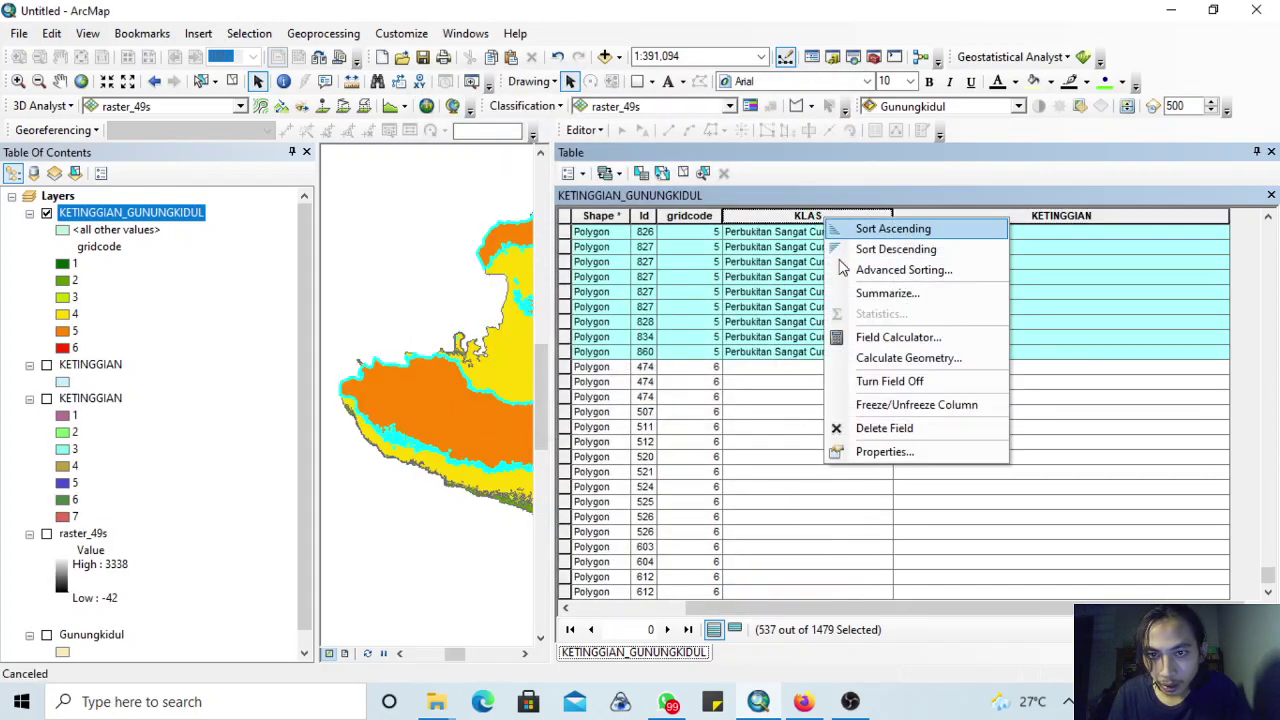
click(860, 337)
click(596, 390)
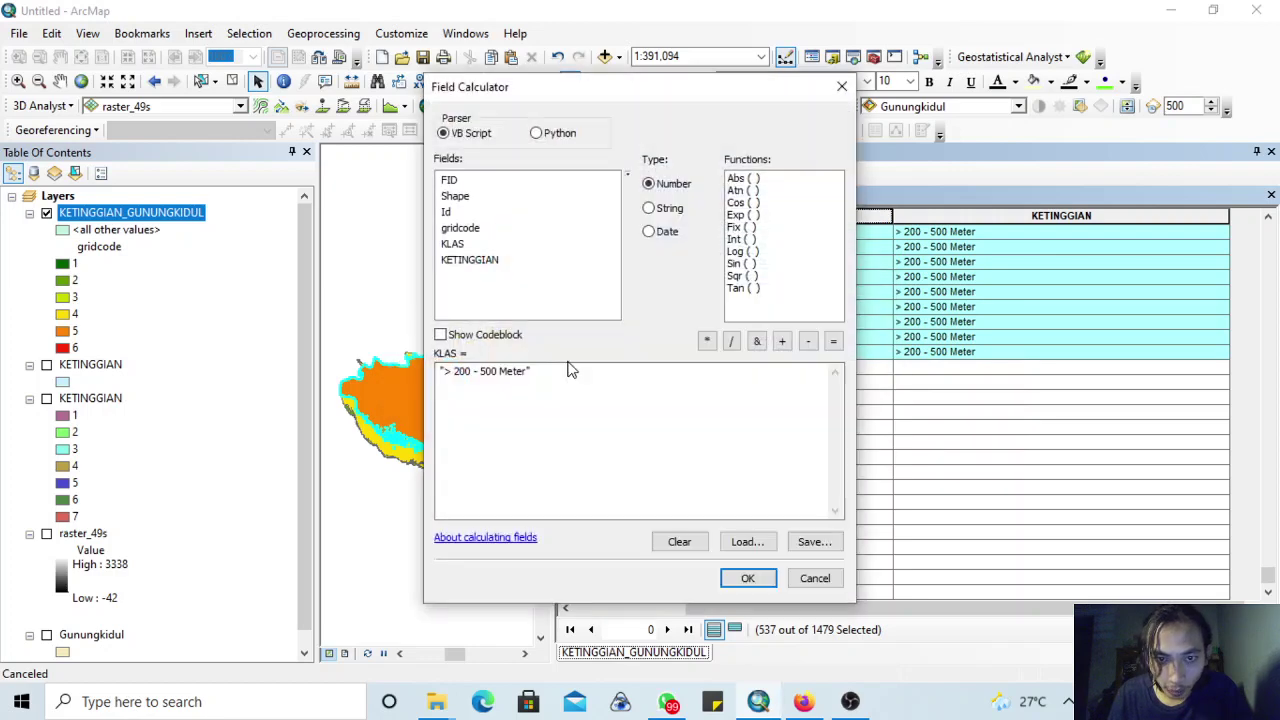
drag(530, 371, 447, 403)
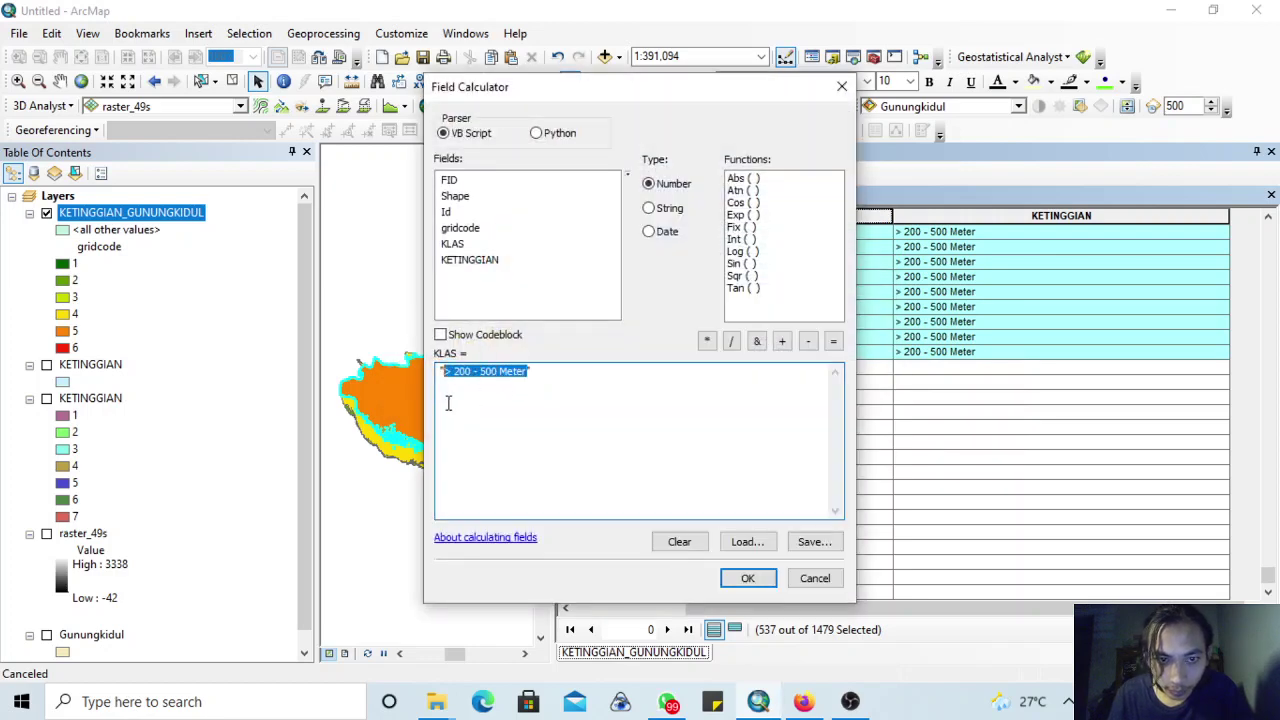
text("Perbukitan Sangat Curam)
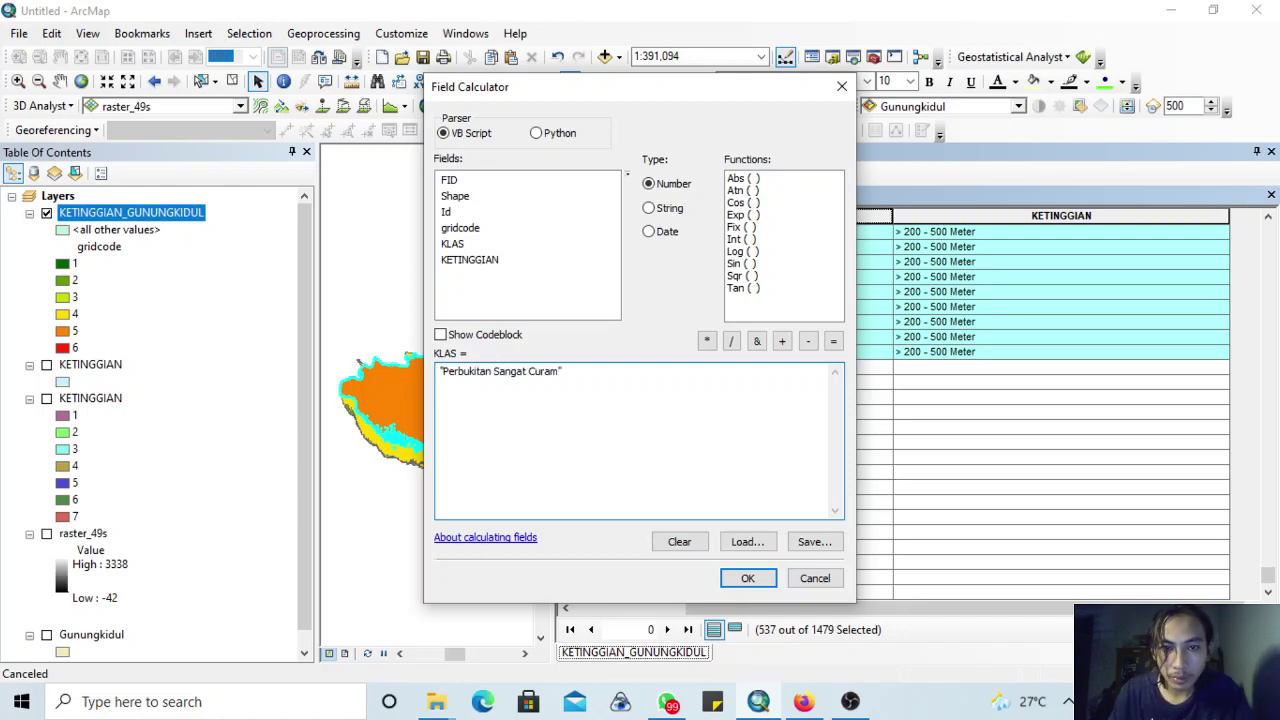
click(745, 578)
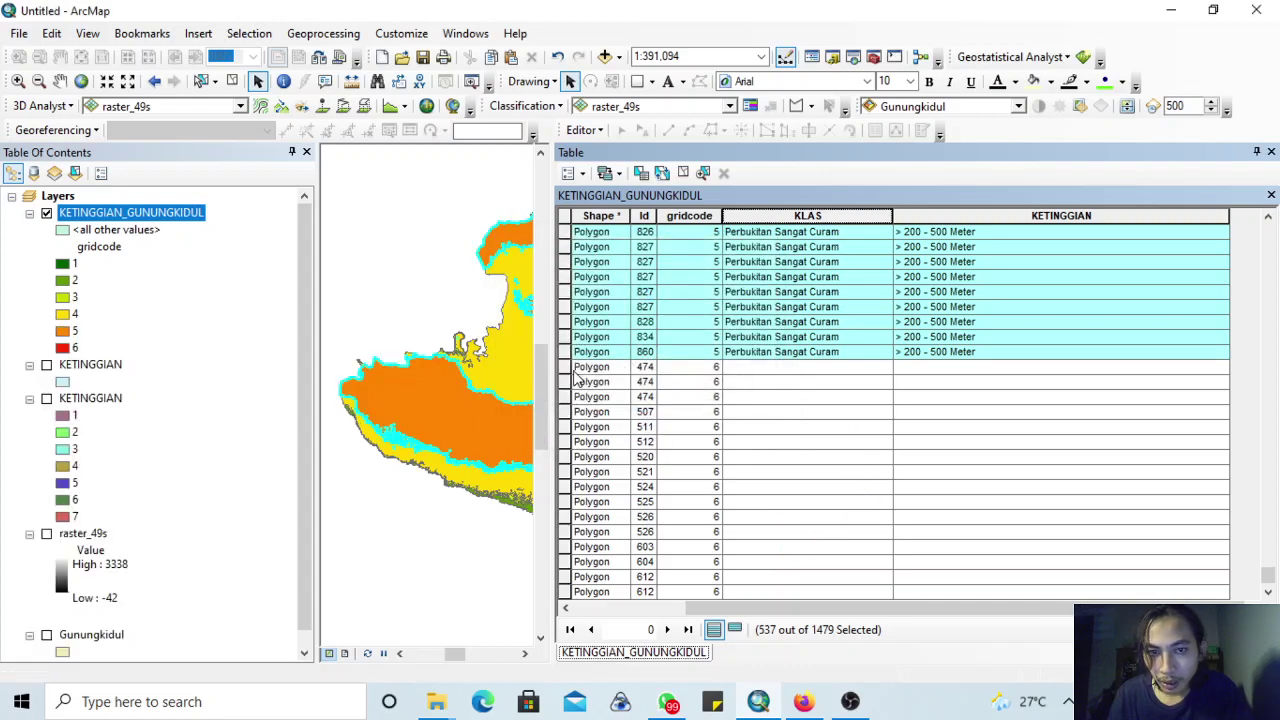
- Select all records with gridcode 6 in the attribute table
click(565, 369)
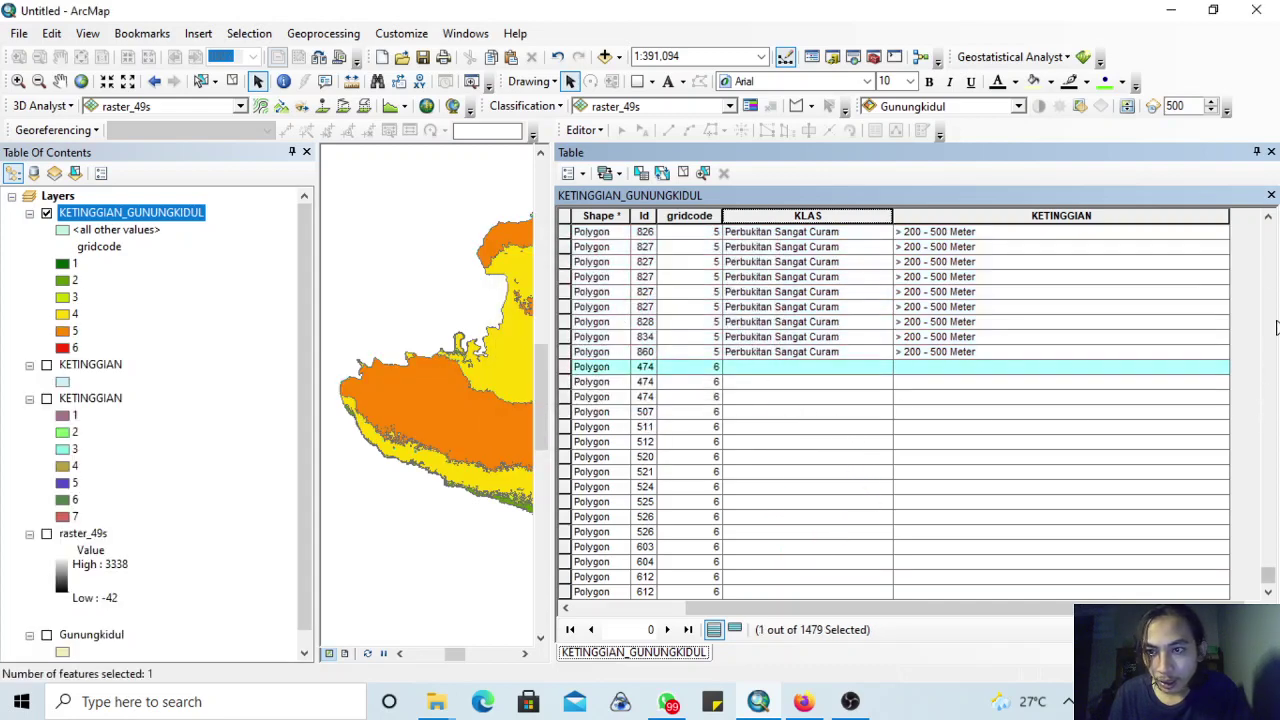
scroll(1272, 578, down, 2)
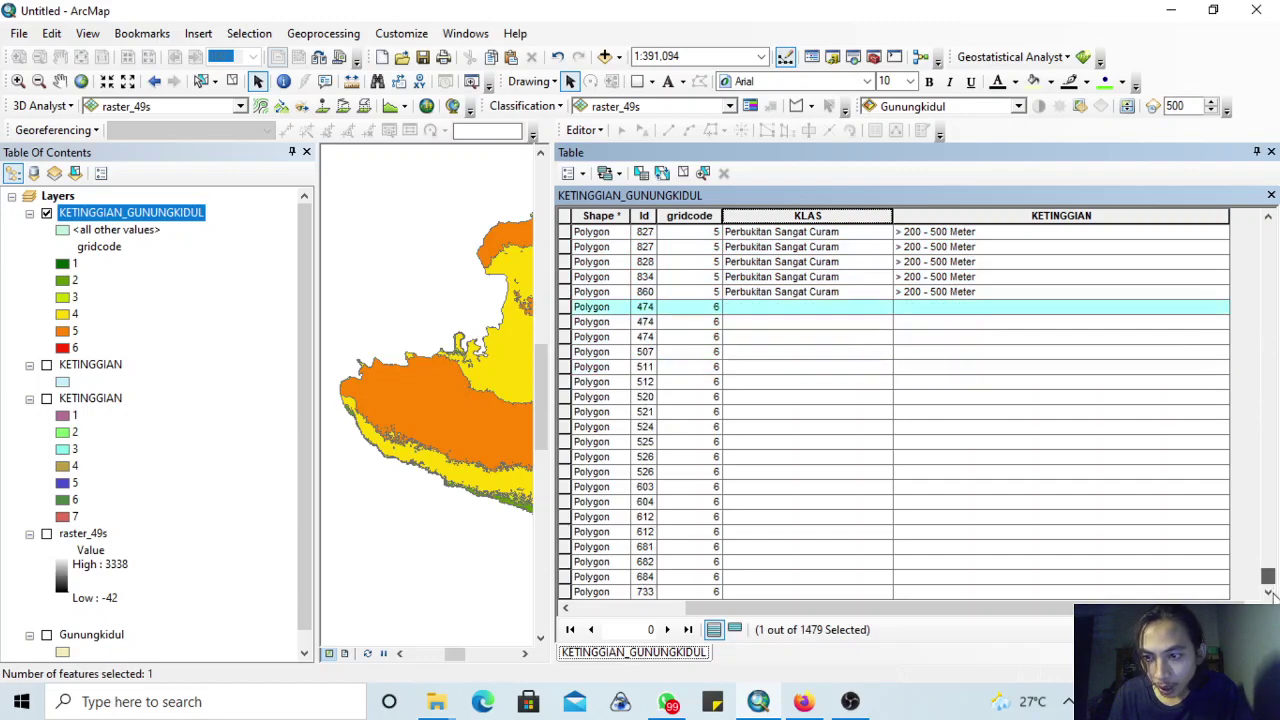
shift+click(565, 592)
- Consult the relief class in the PDF and calculate KLAS as "Pegunungan Curam" for the selected gridcode 6 records
click(805, 703)
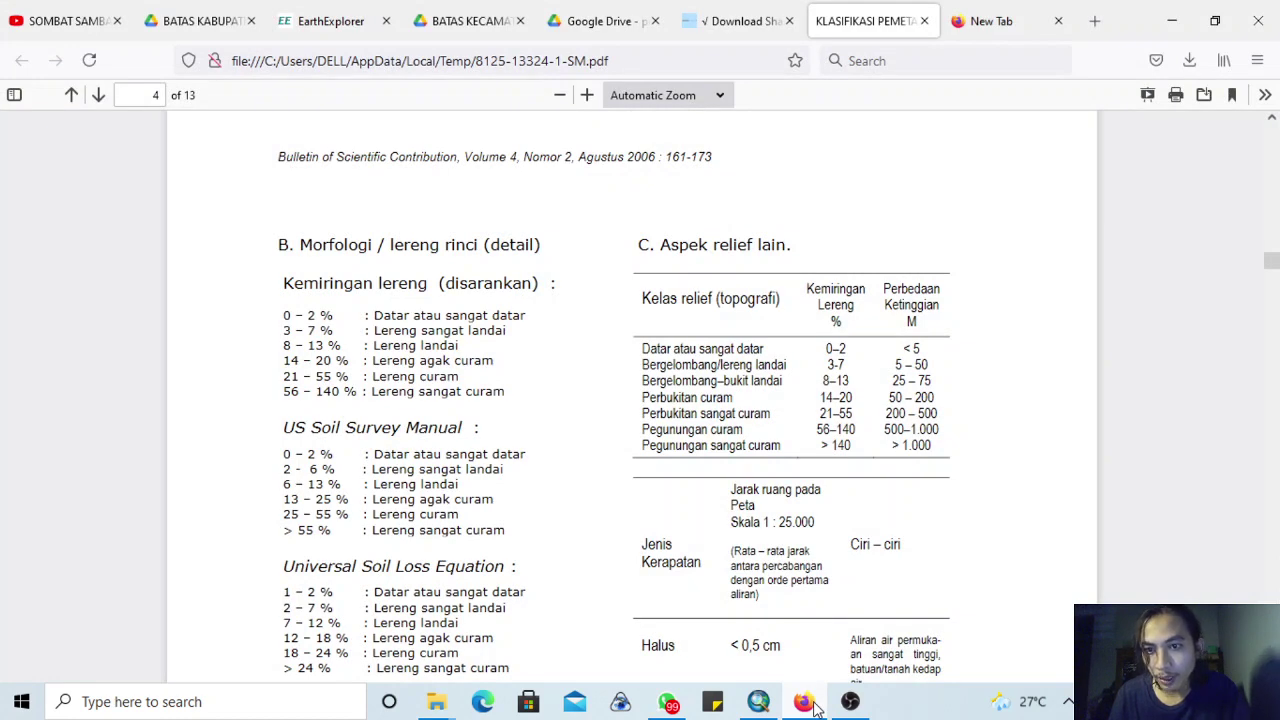
click(815, 704)
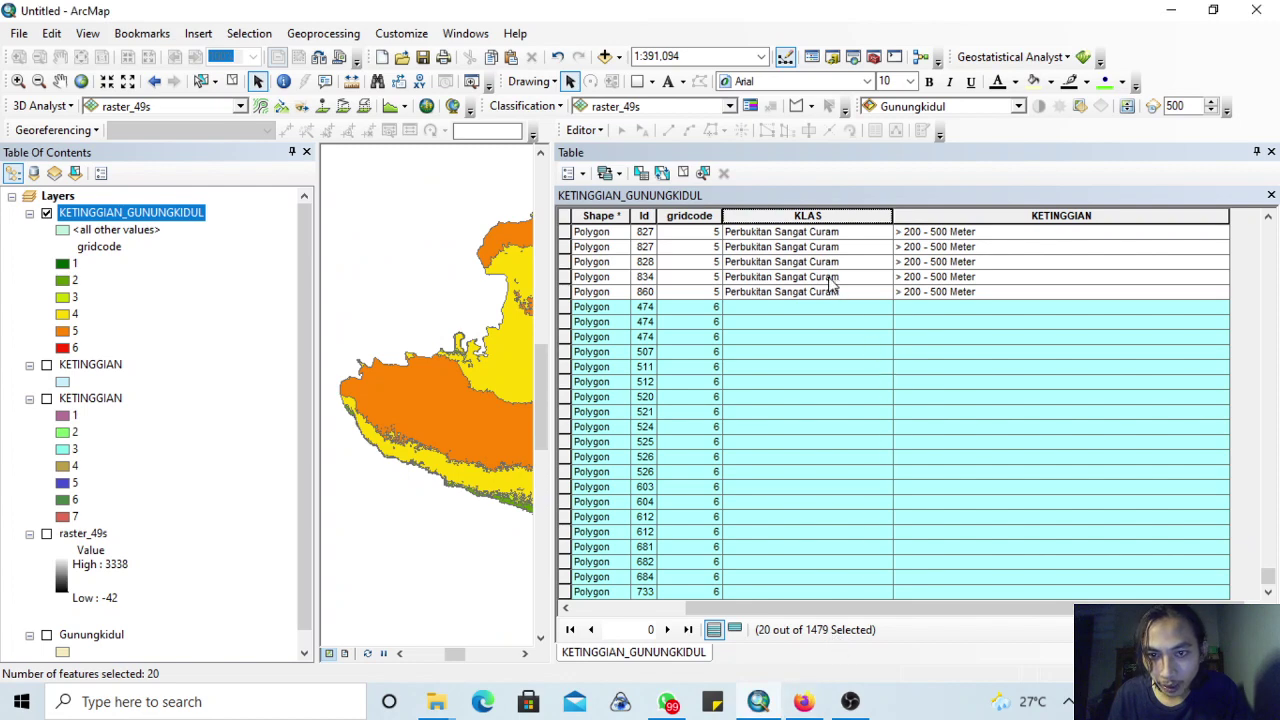
right_click(823, 220)
click(872, 333)
click(600, 390)
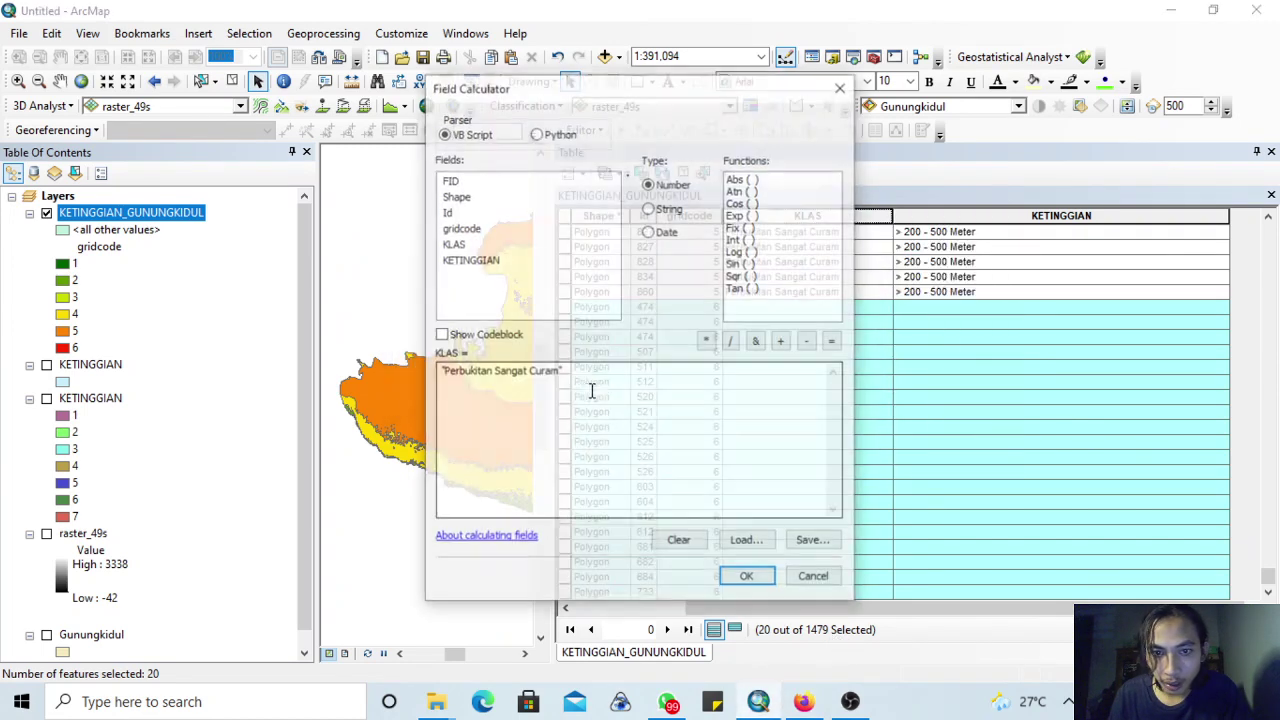
drag(557, 383, 456, 399)
text(gunu)
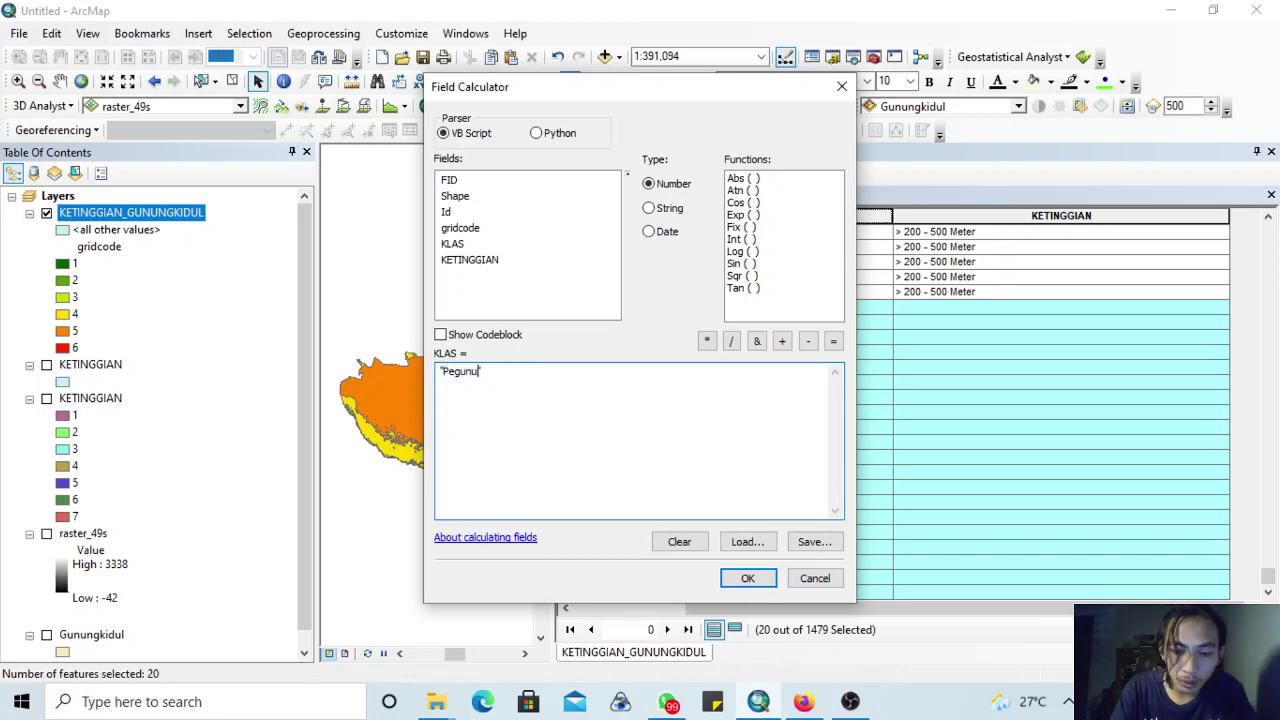
text(ngan Cura)
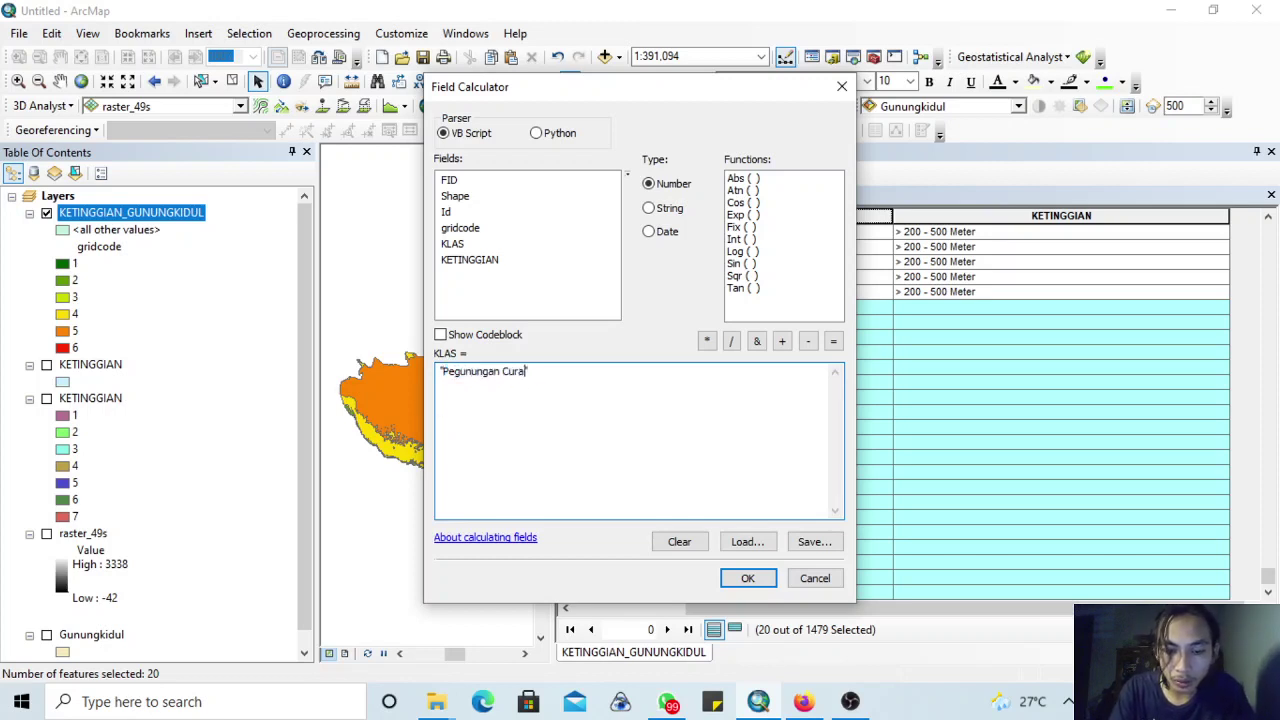
text(m)
click(740, 579)
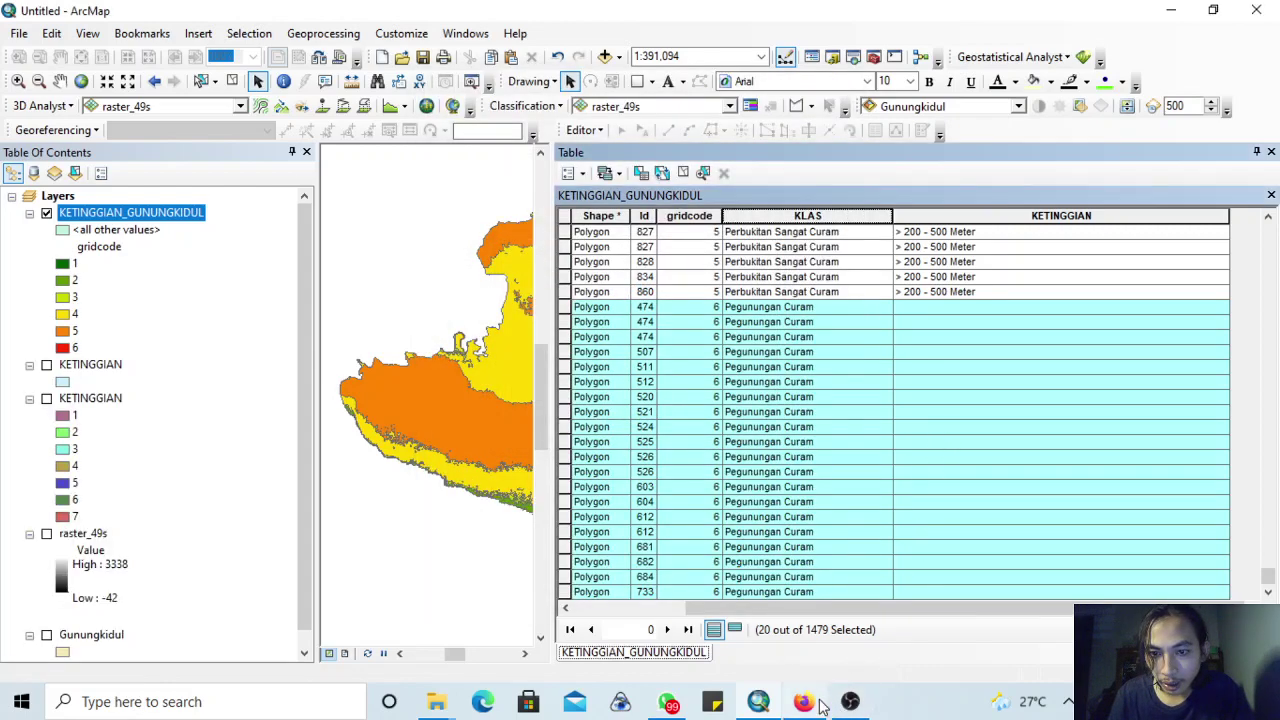
- Calculate KETINGGIAN as "> 500 - 1000 Meter" for the selected gridcode 6 records, checking the range against the PDF
click(953, 216)
right_click(953, 216)
click(940, 336)
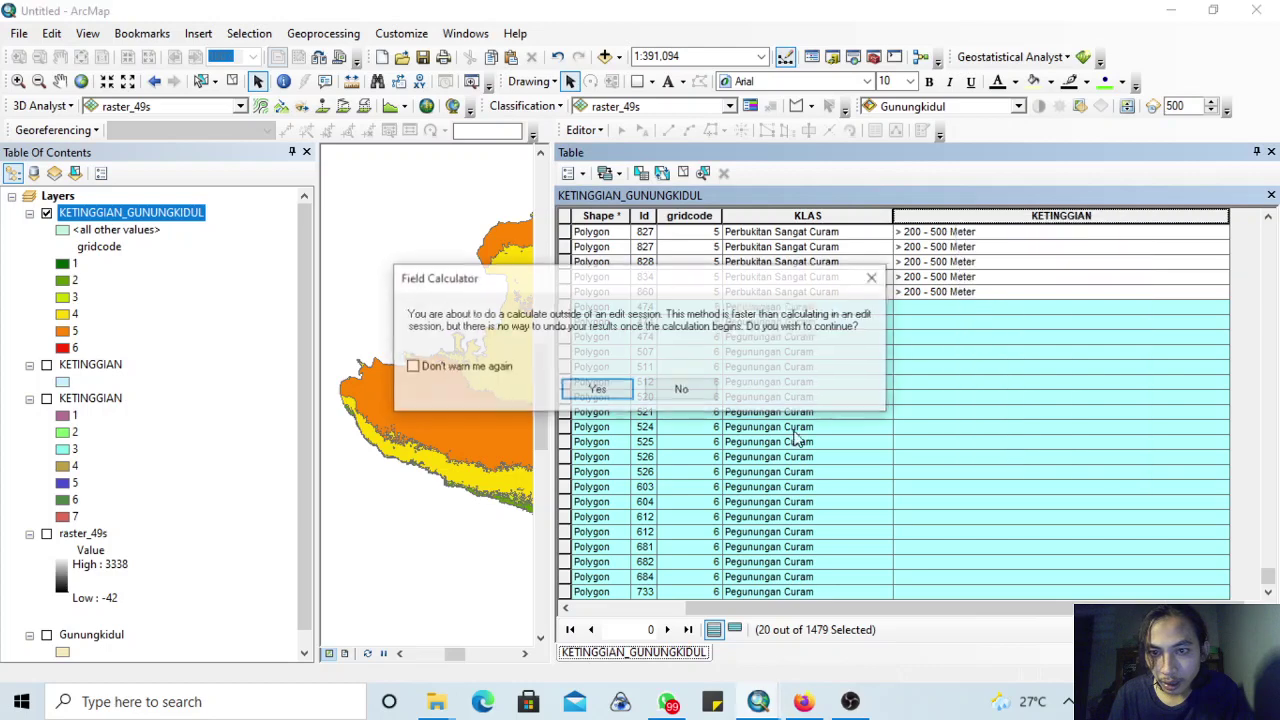
click(592, 386)
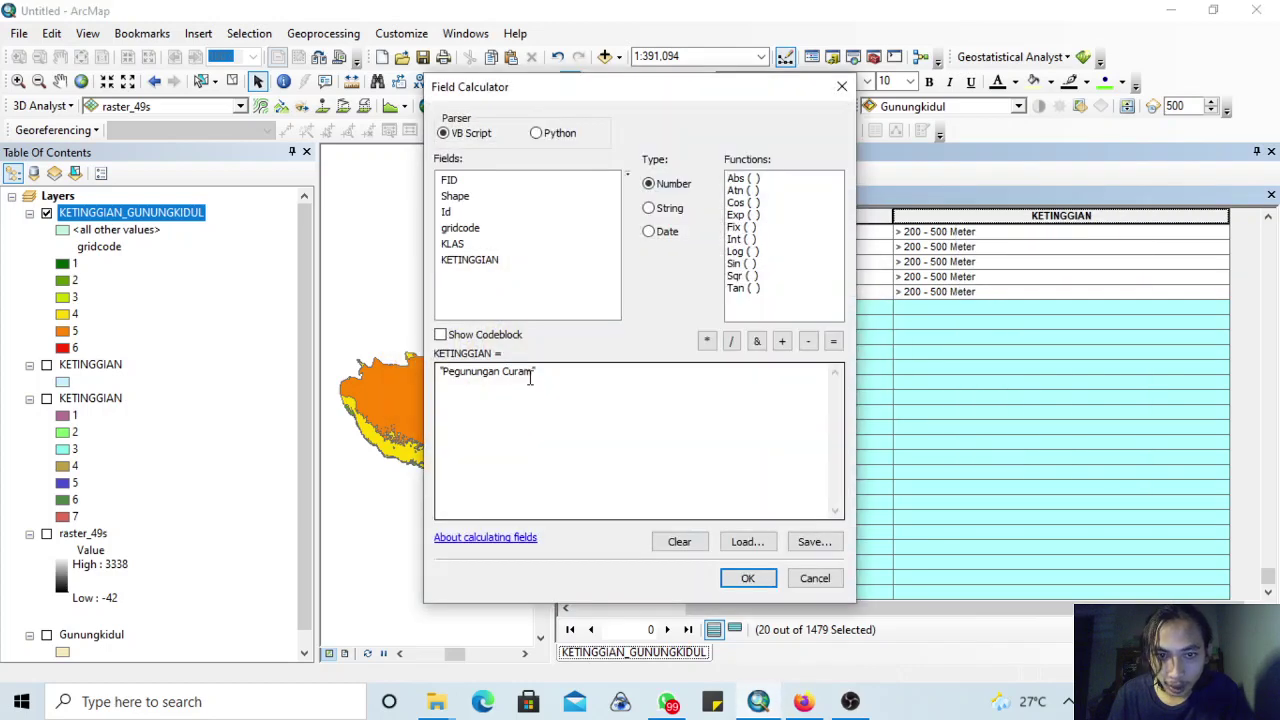
drag(535, 374, 446, 386)
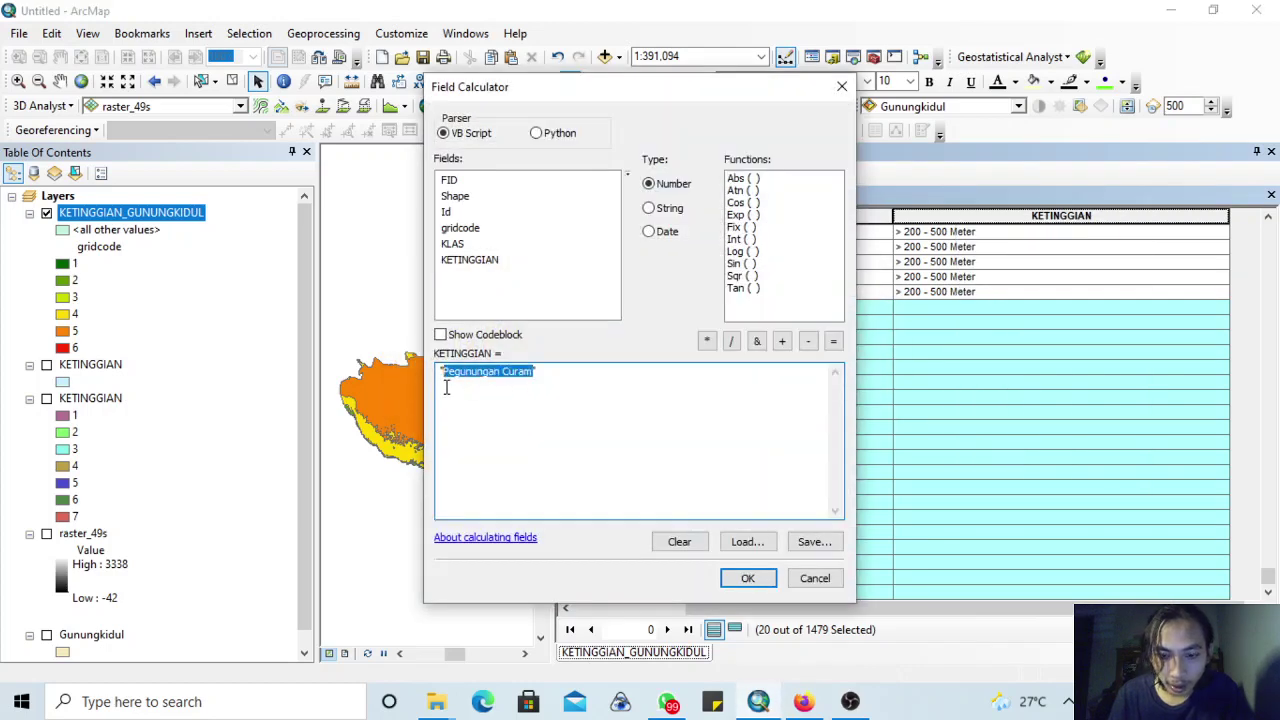
text(>)
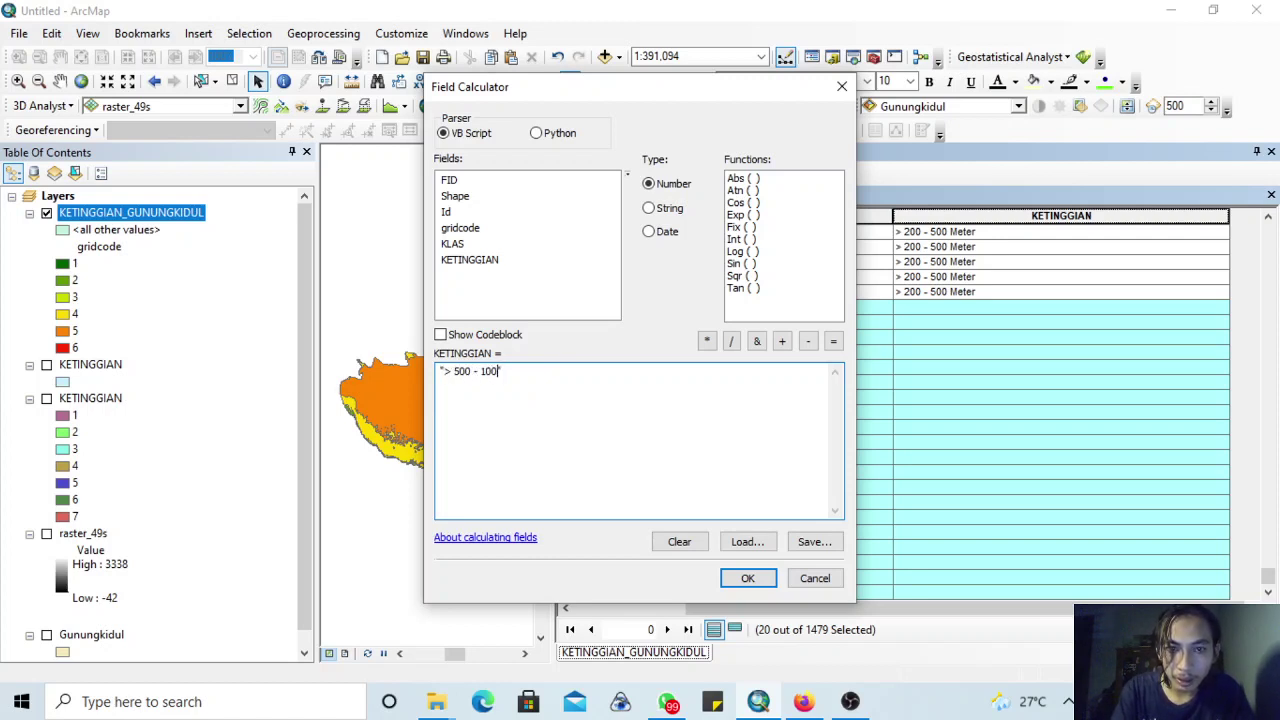
text(500 - 1000 Meter")
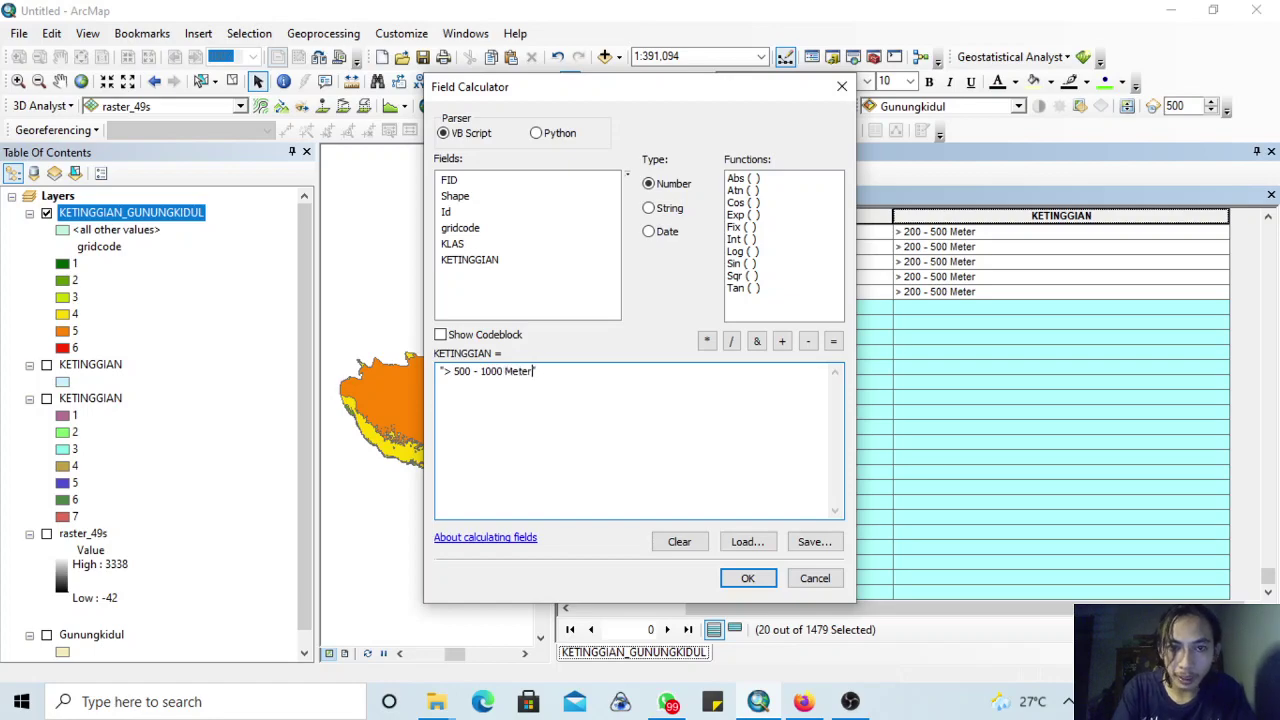
click(803, 703)
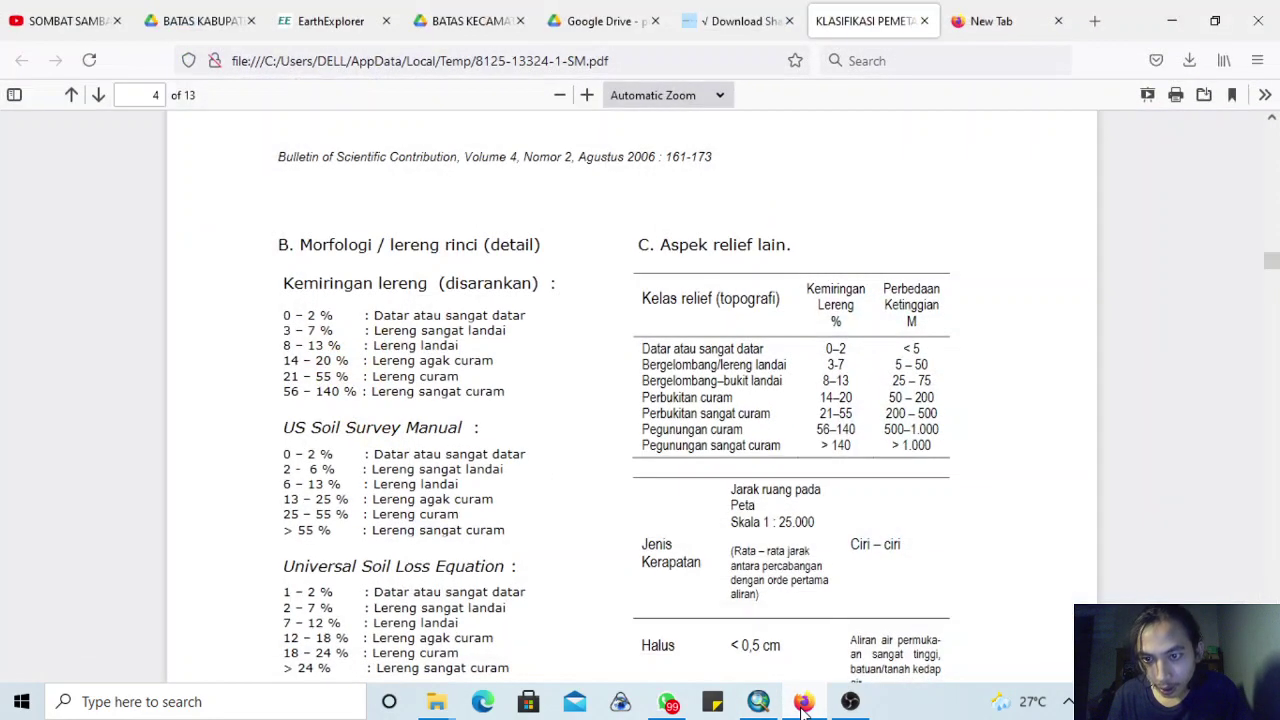
click(803, 703)
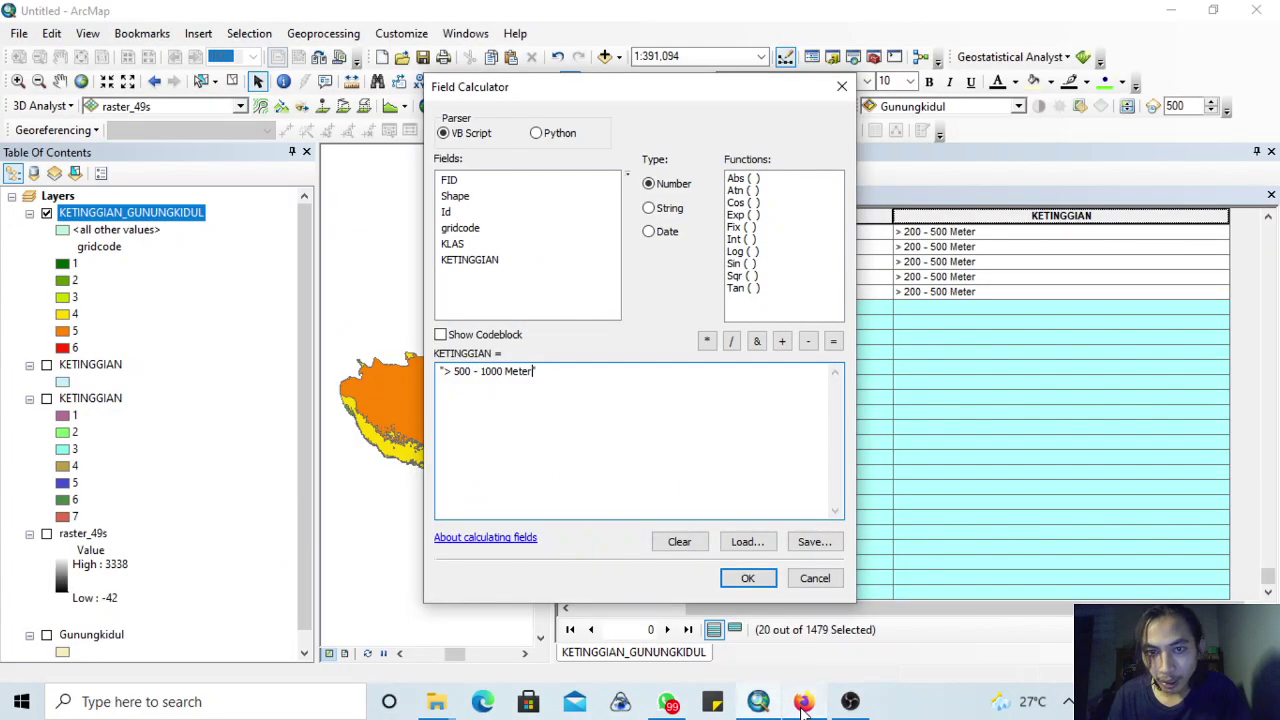
click(748, 575)
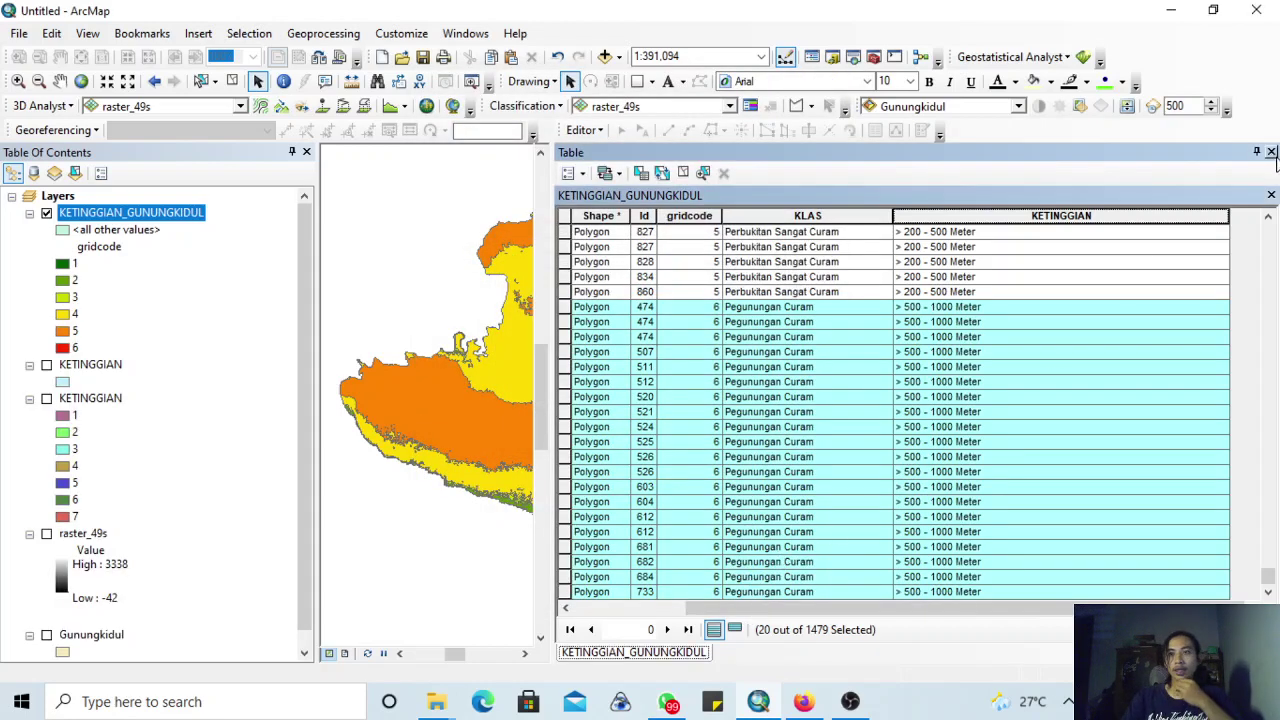
- Clear the record selection and close the attribute table
click(568, 218)
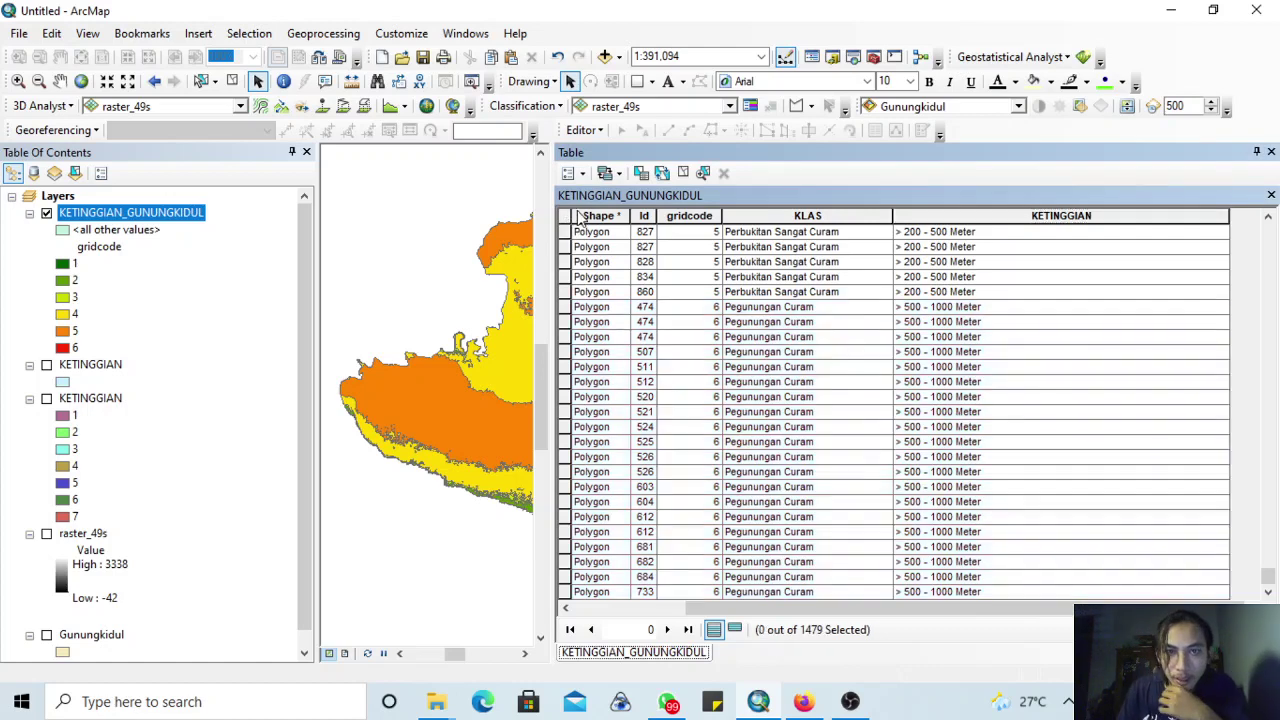
click(1271, 152)
- Symbolise KETINGGIAN_GUNUNGKIDUL by unique values of the KLAS field, adding all values with the green-to-red color ramp, and inspect the map
right_click(143, 215)
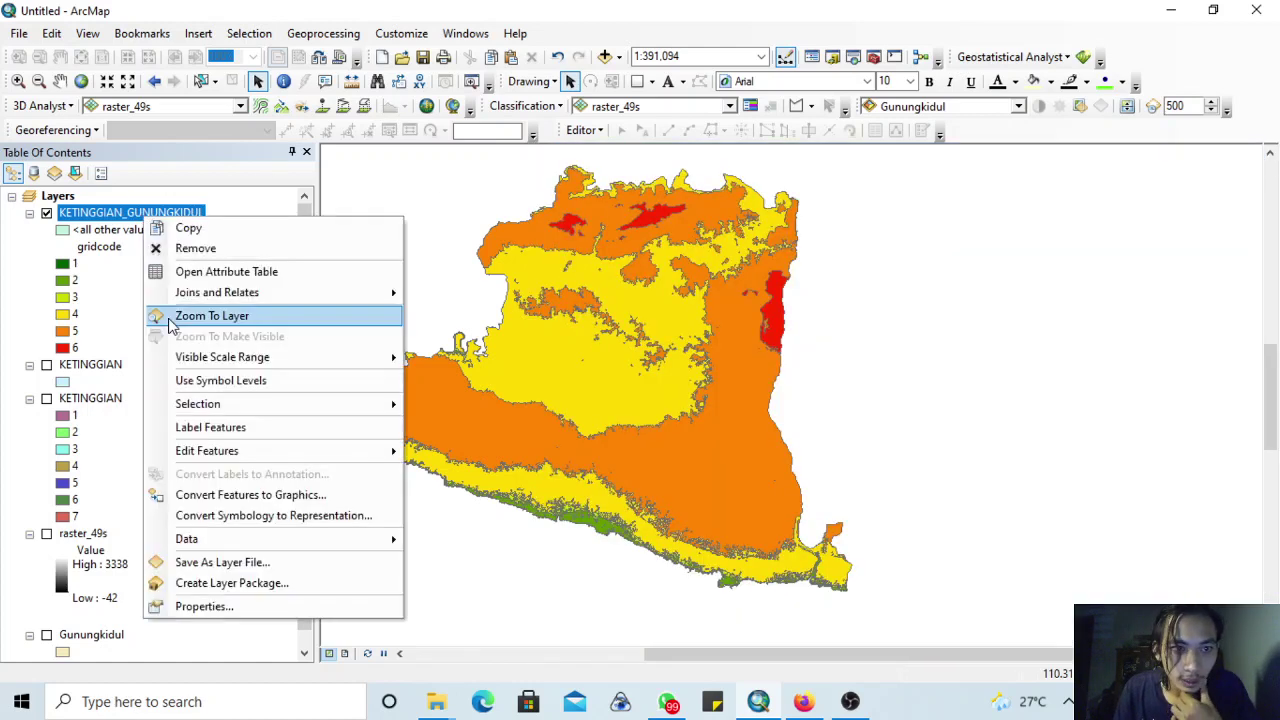
click(214, 604)
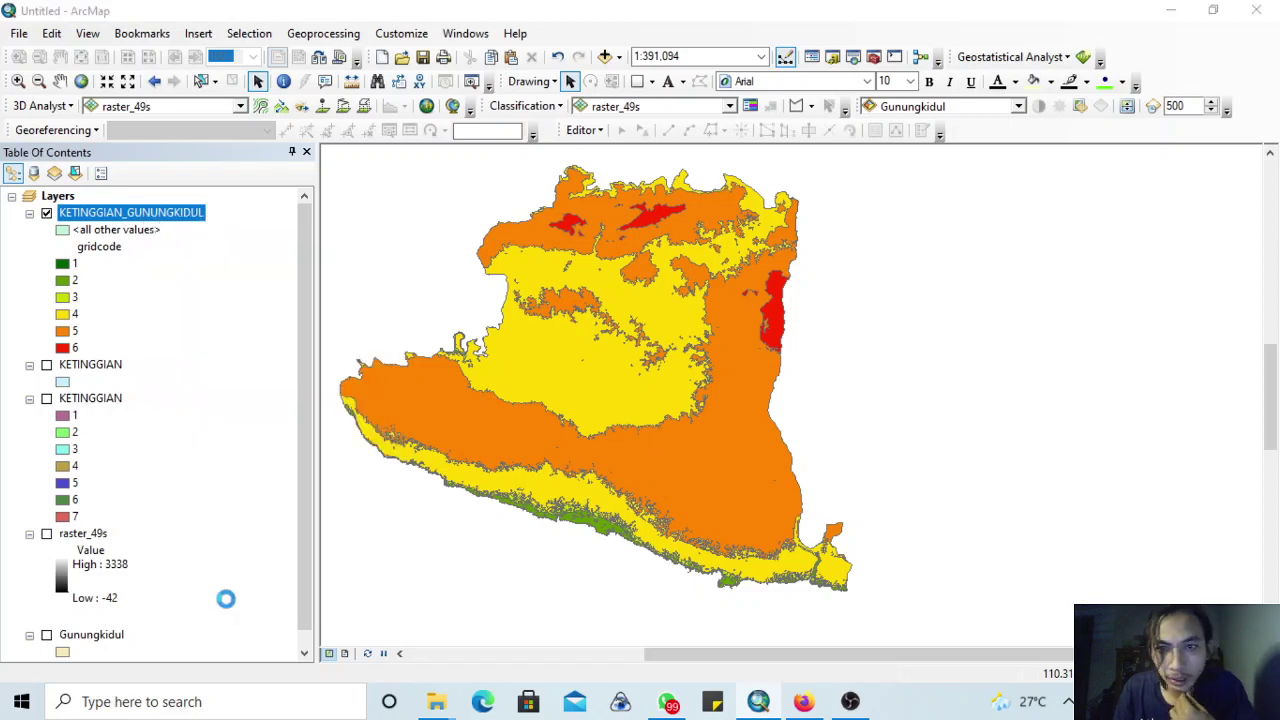
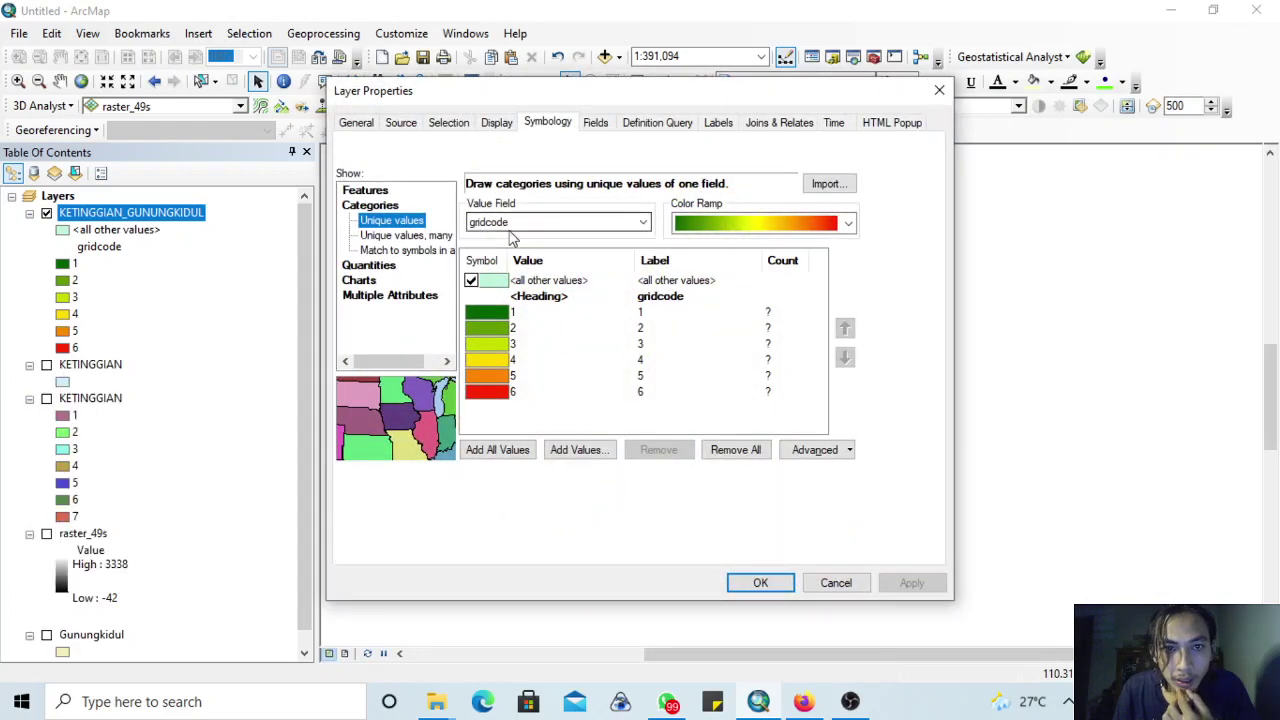
click(510, 229)
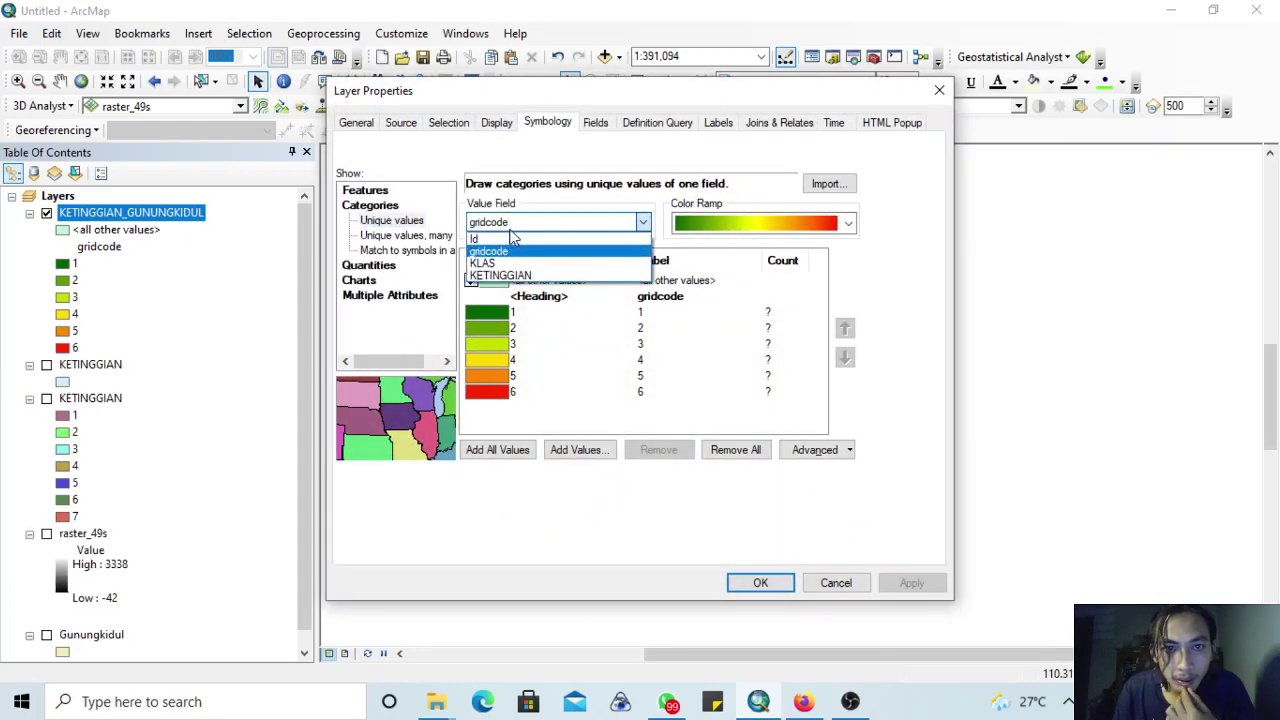
click(520, 264)
click(488, 455)
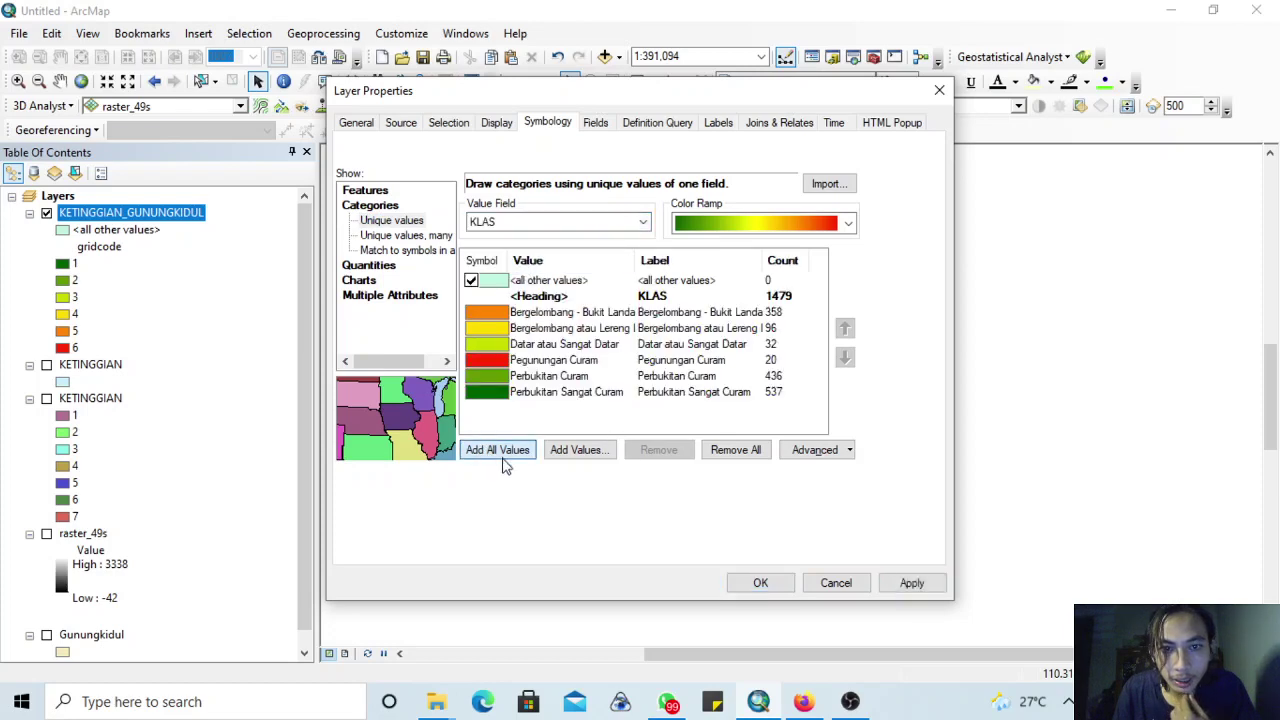
click(750, 240)
click(748, 232)
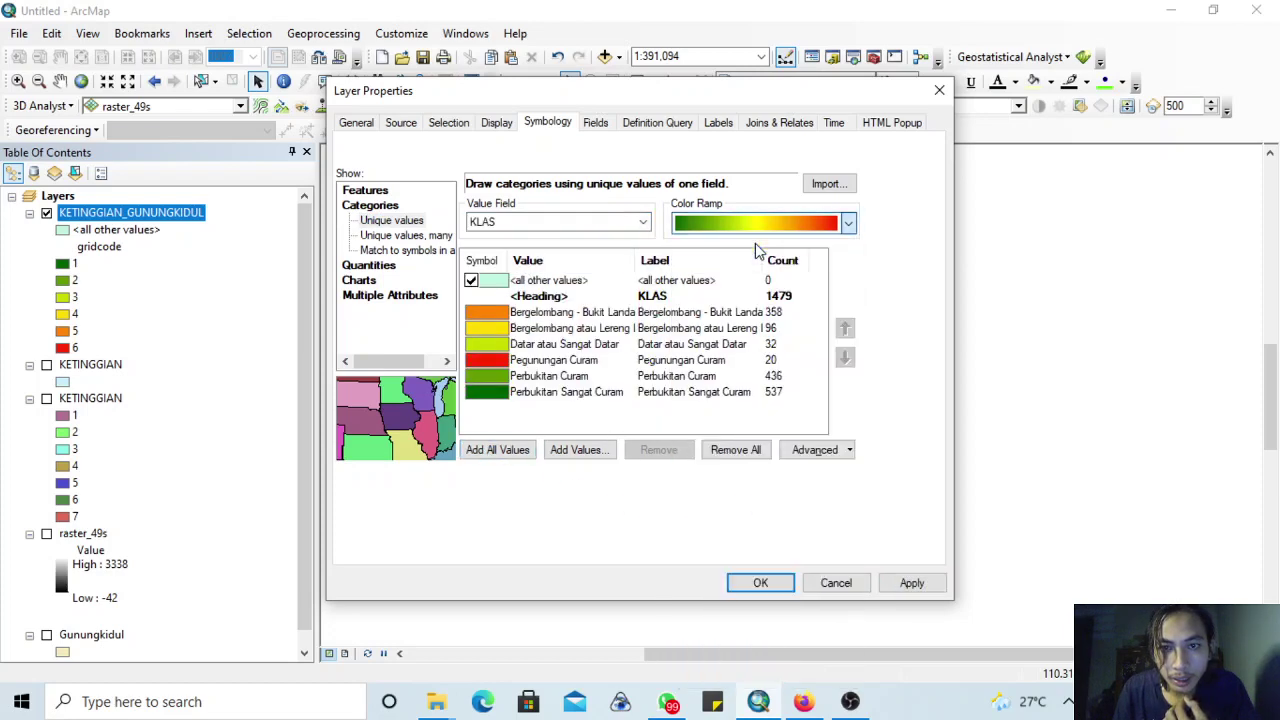
click(760, 583)
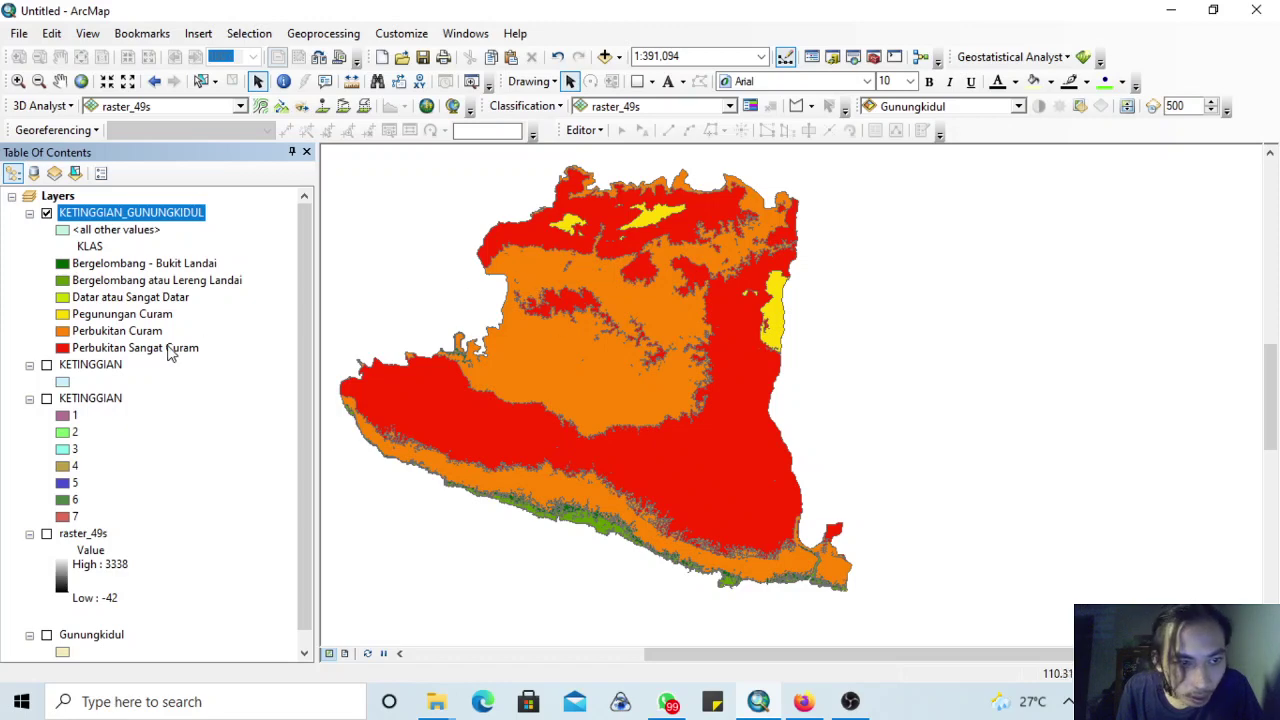
scroll(662, 358, up, 1)
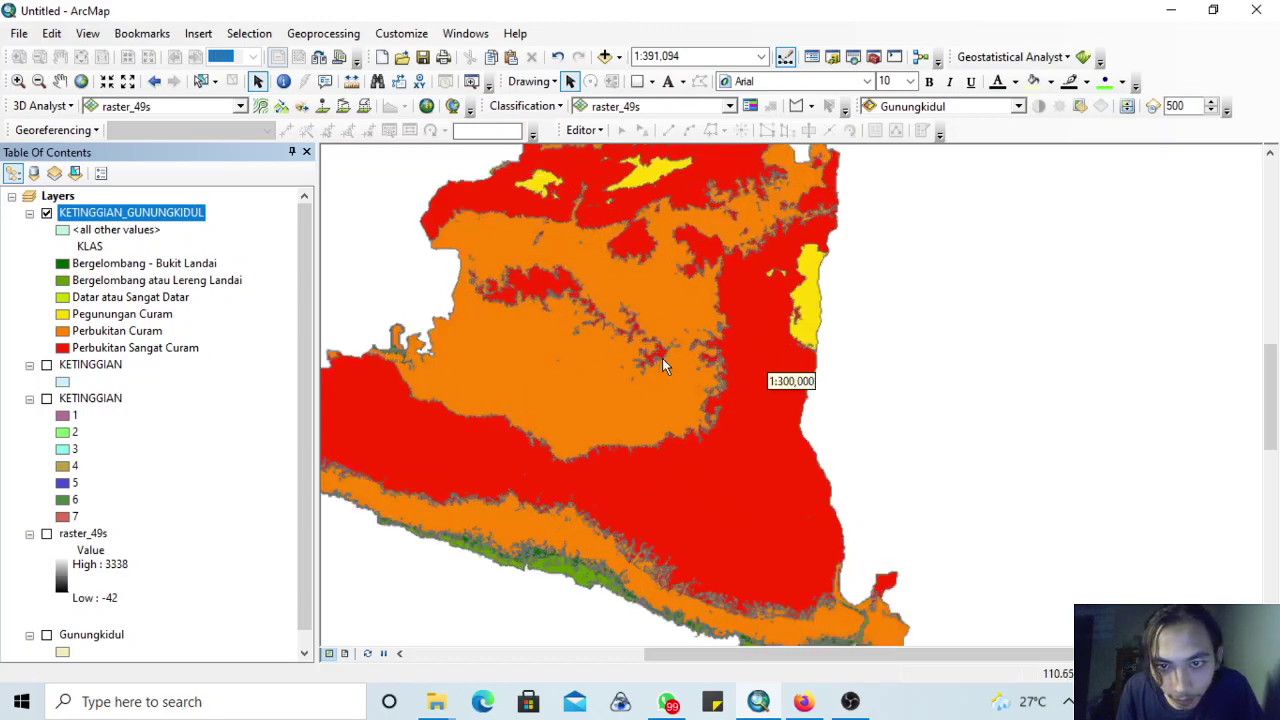
scroll(662, 358, down, 1)
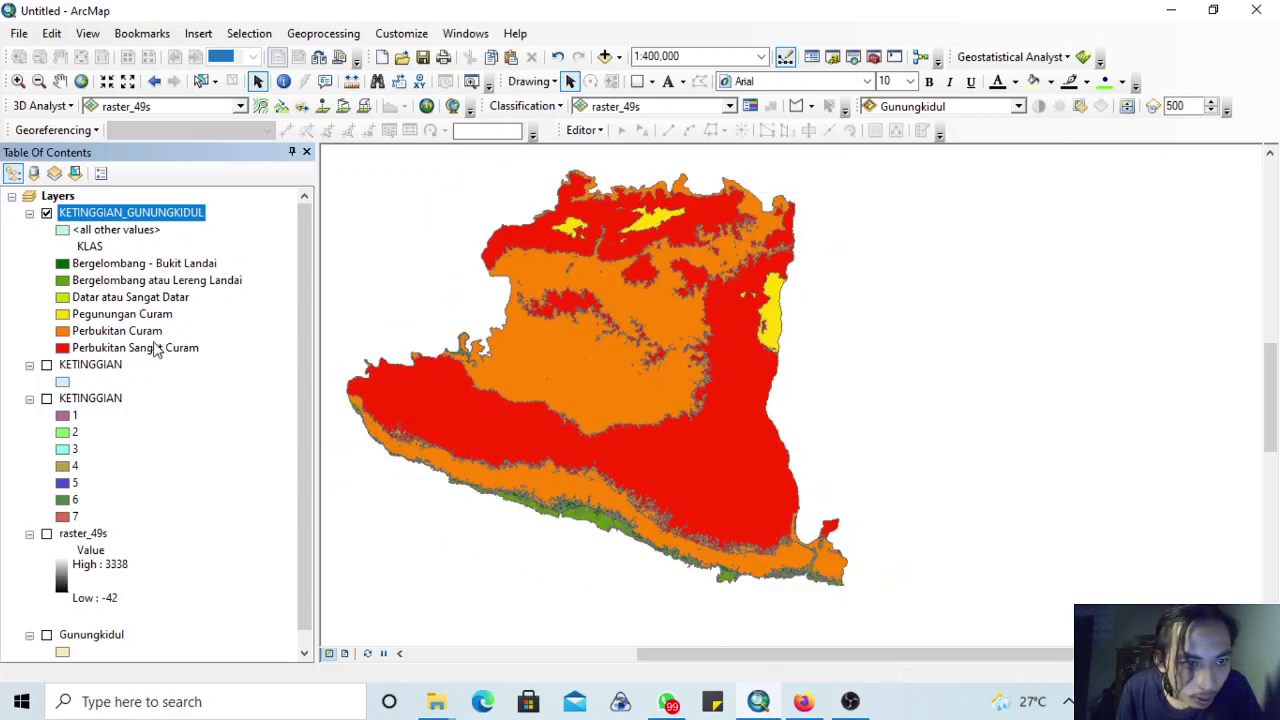
- Review the KLAS and KETINGGIAN values in the KETINGGIAN_GUNUNGKIDUL attribute table
right_click(120, 216)
click(195, 271)
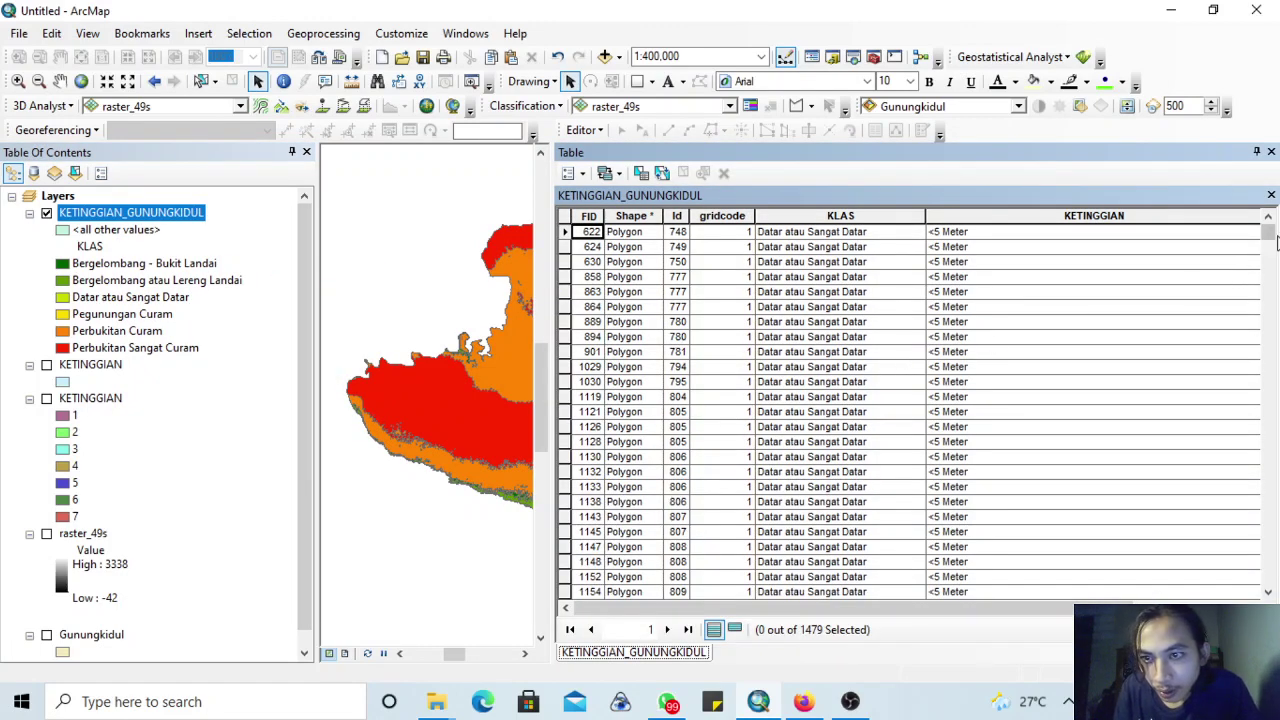
drag(1270, 236, 1266, 200)
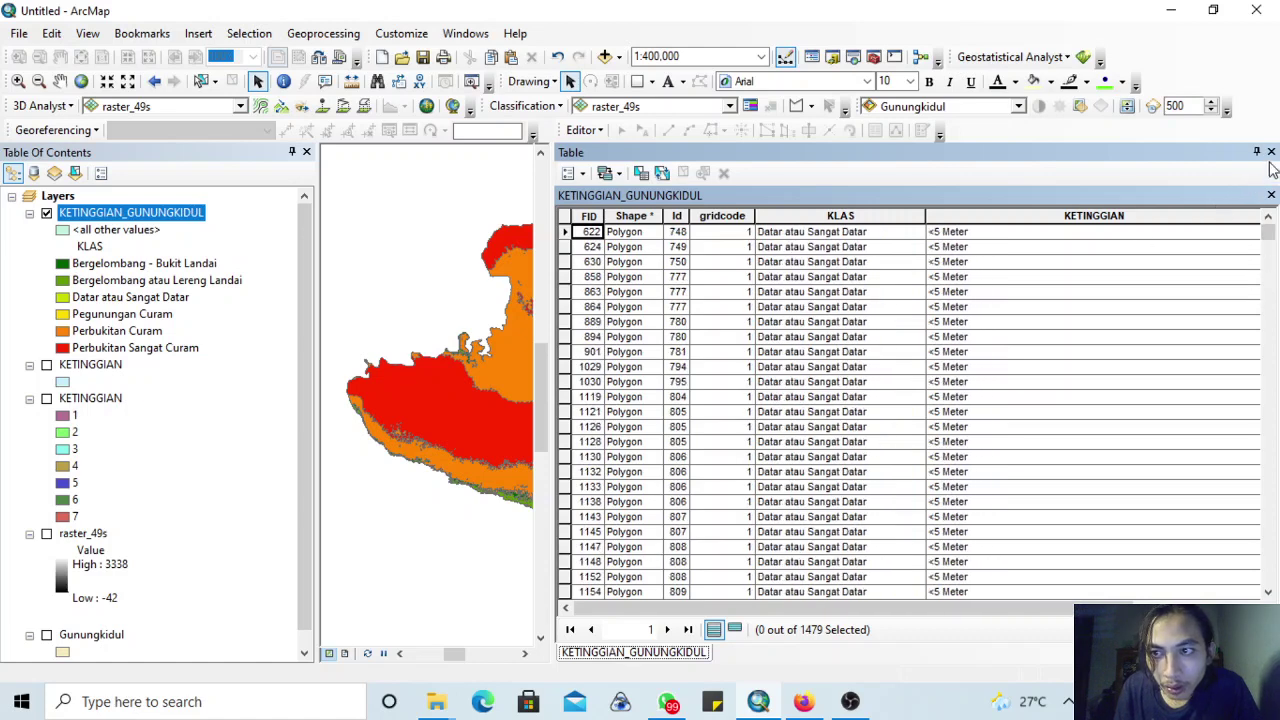
click(1271, 152)
right_click(140, 225)
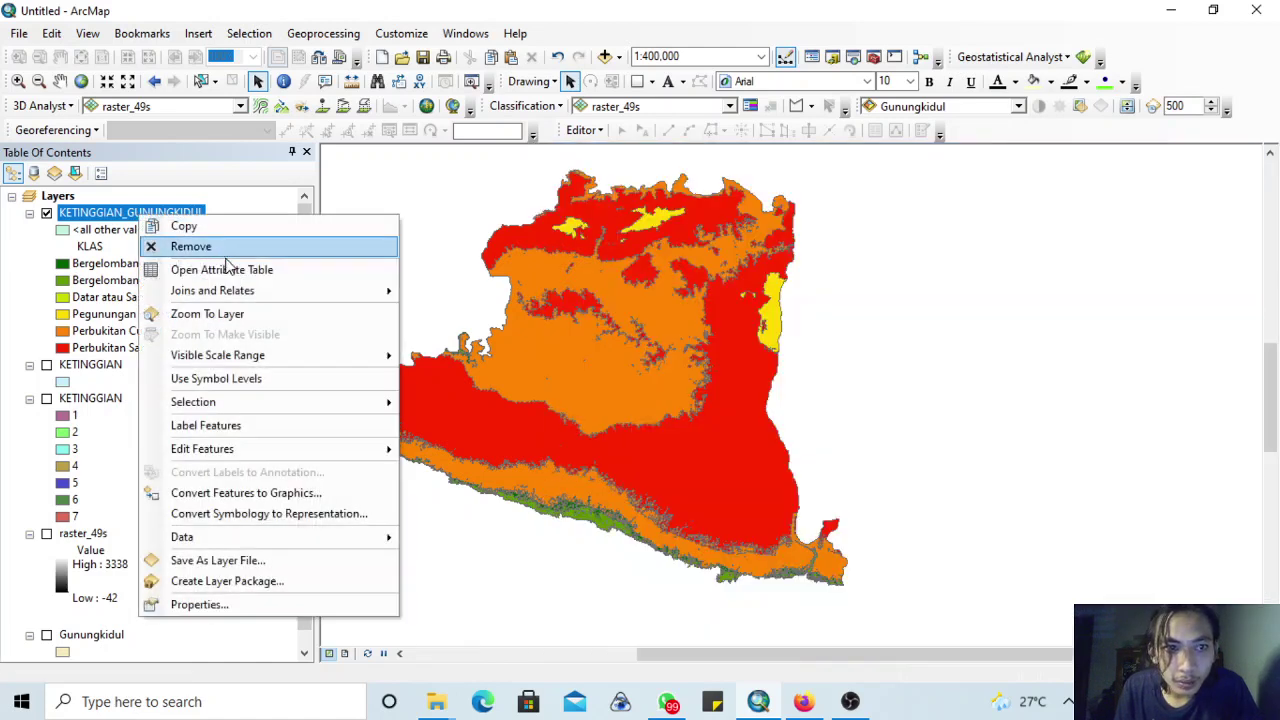
click(240, 272)
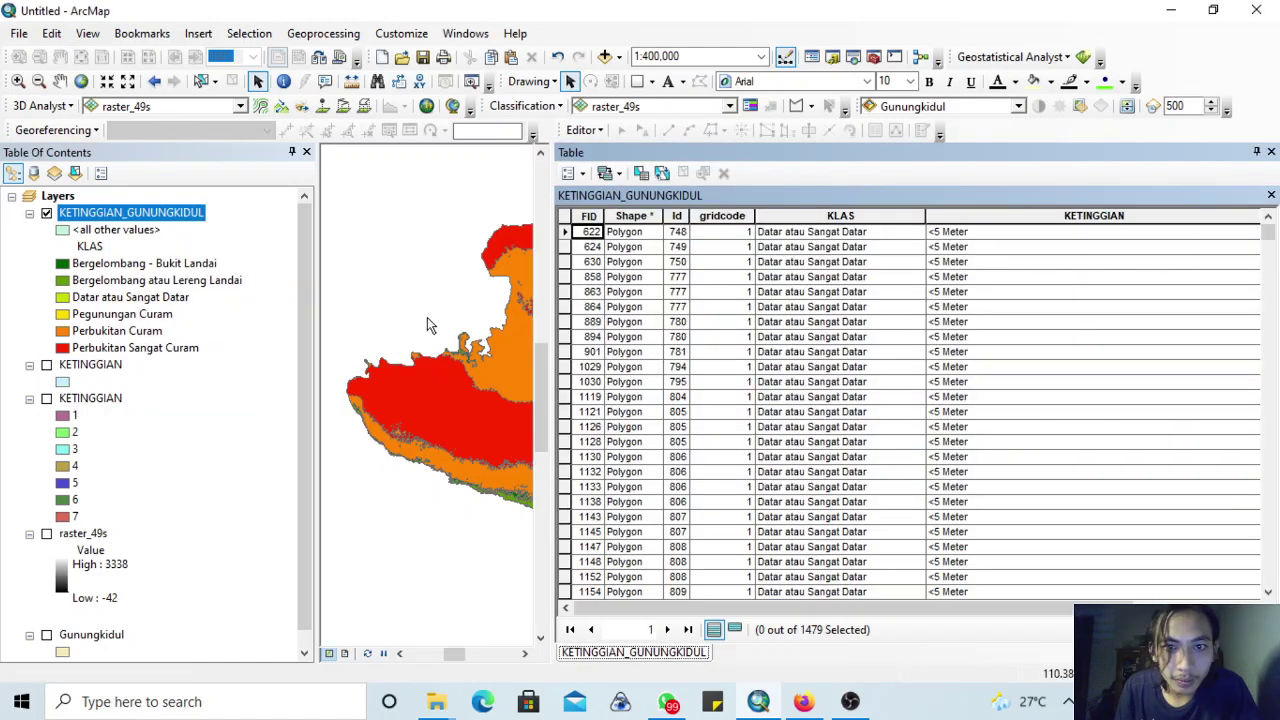
- In the layer's symbology properties, move the "Datar atau Sangat Datar" class to the top of the KLAS values
right_click(137, 216)
click(242, 603)
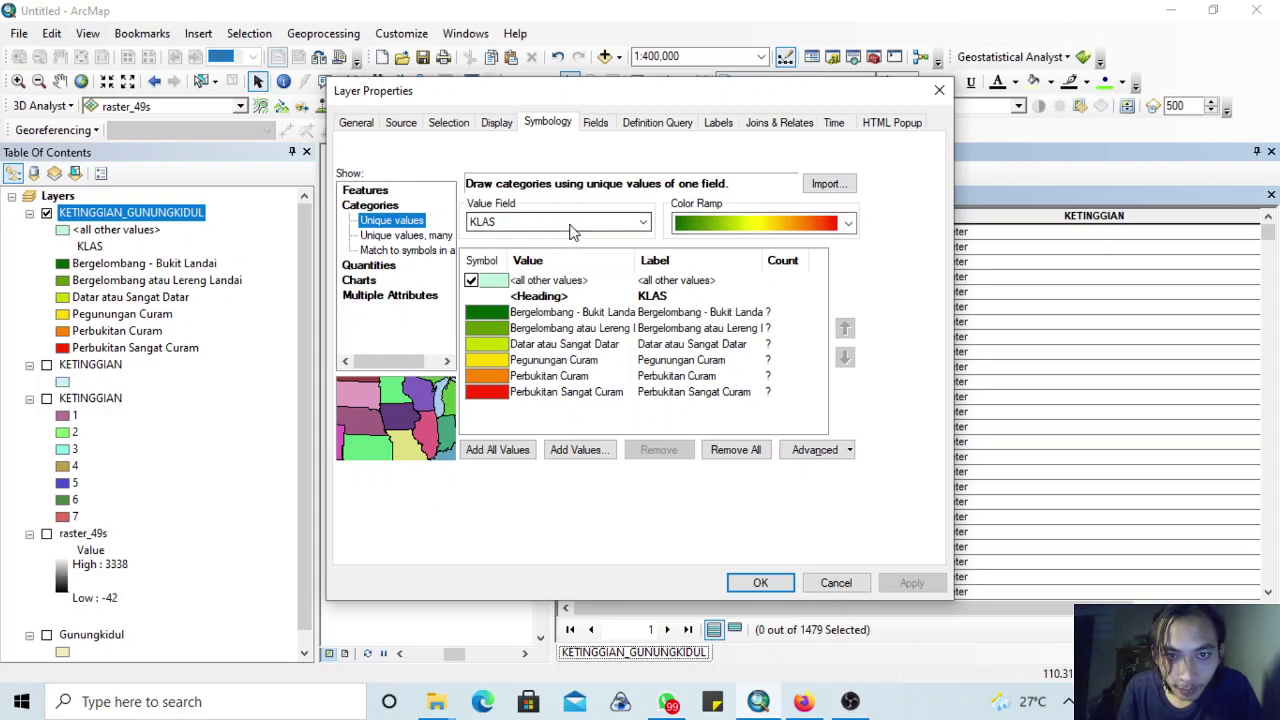
click(578, 345)
click(845, 329)
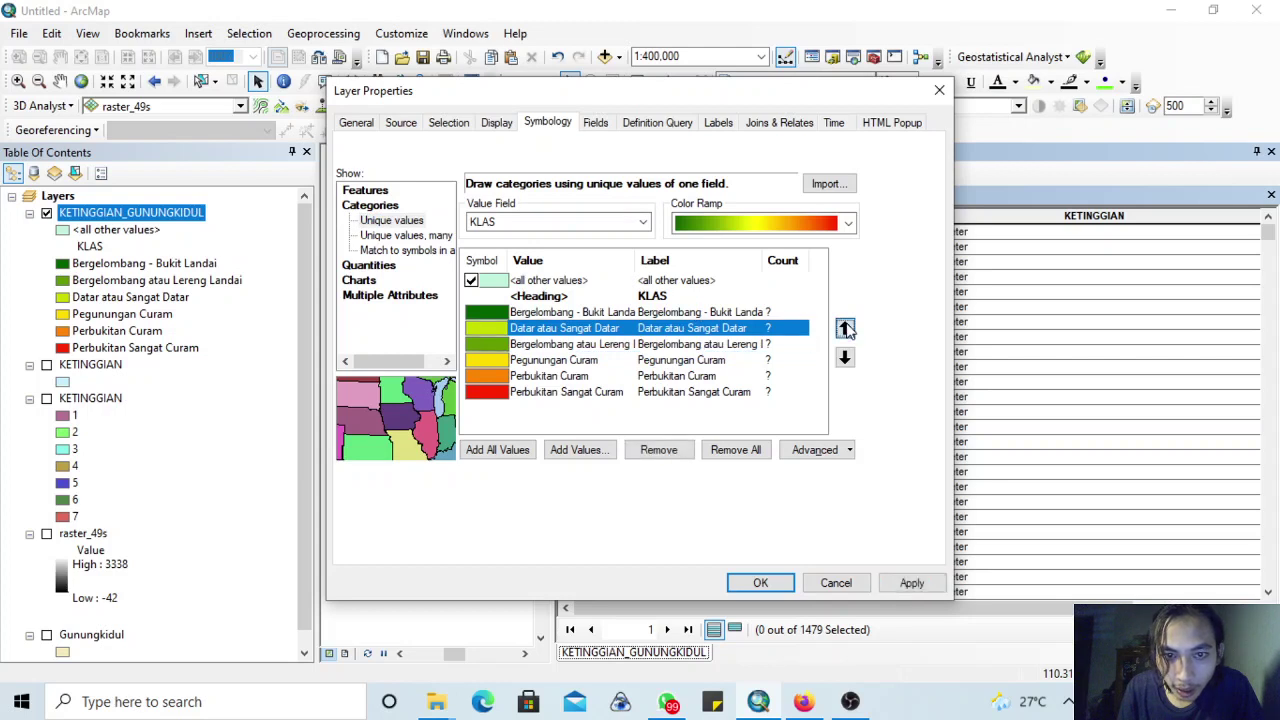
click(845, 329)
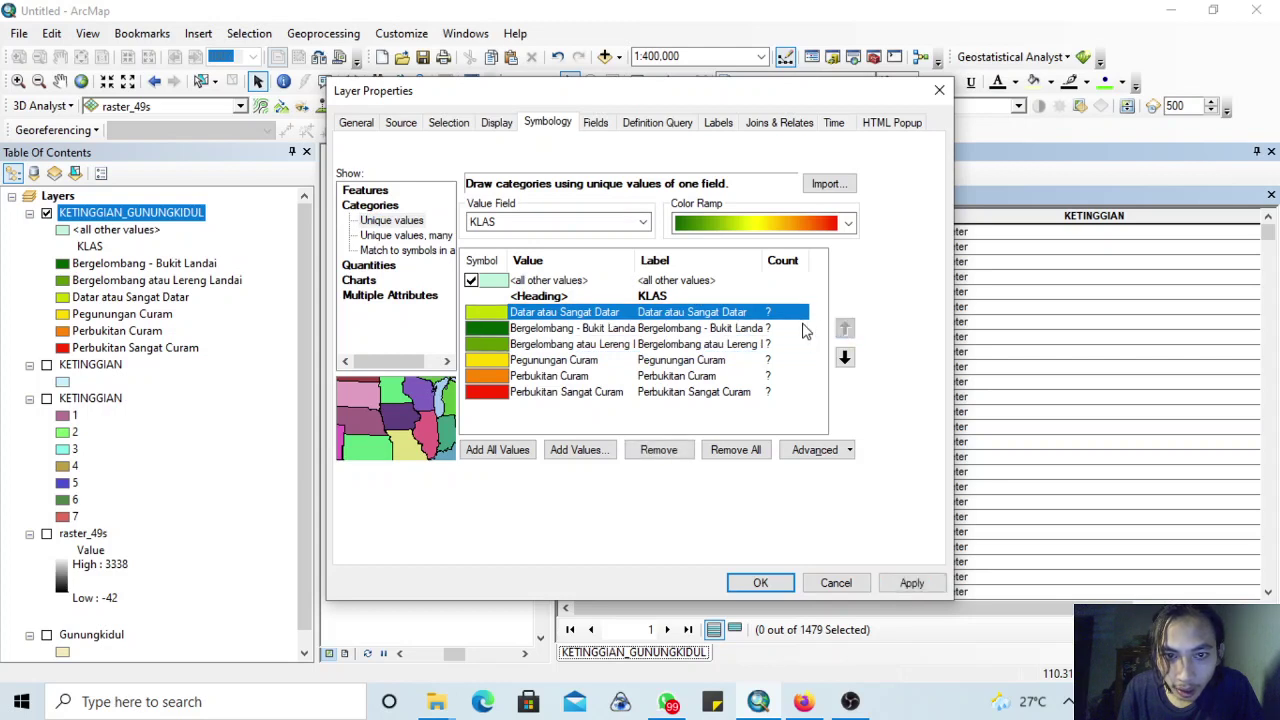
- Check the relief class order in the PDF and move "Bergelombang atau Lereng Landai" above "Bergelombang - Bukit Landai" in the symbology
click(566, 330)
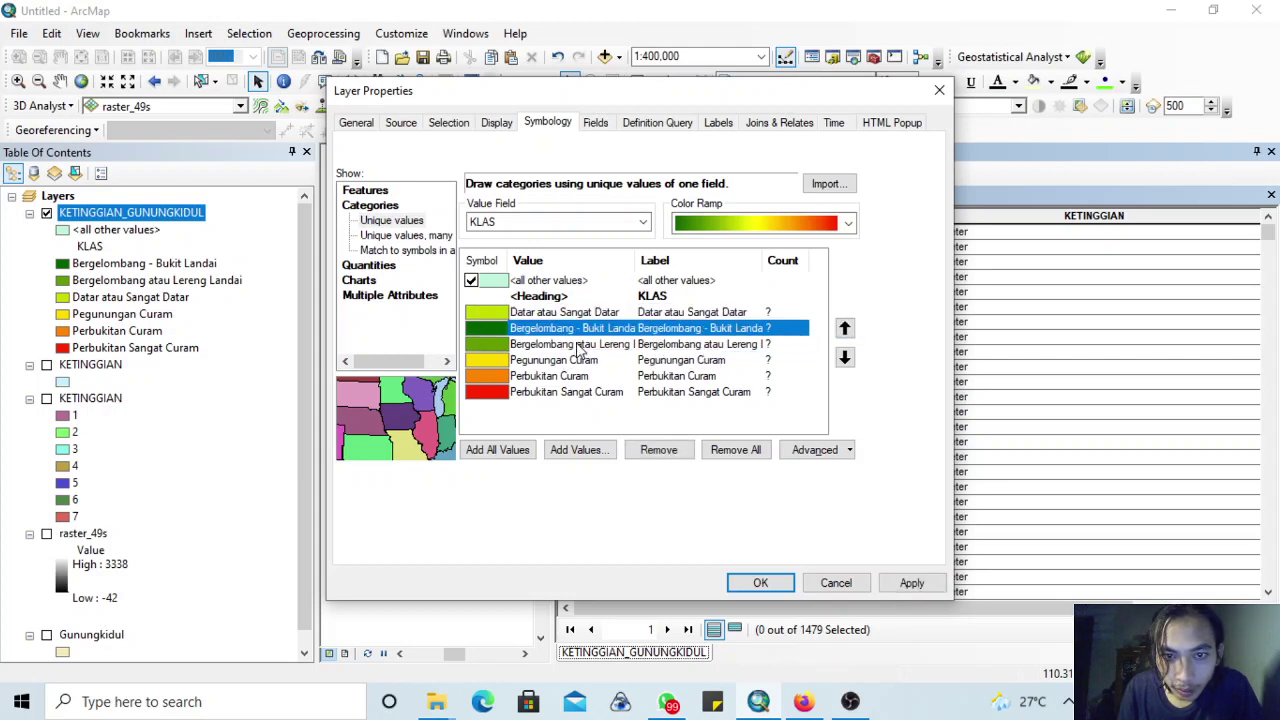
click(578, 345)
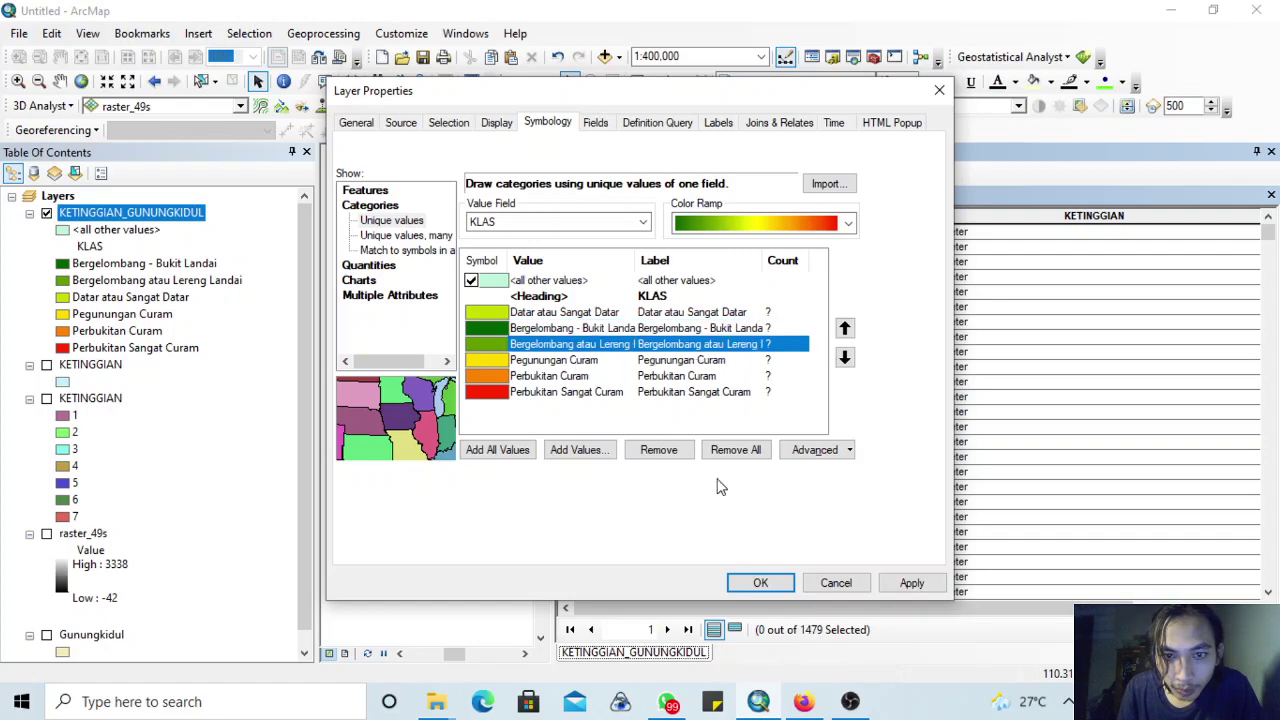
click(804, 701)
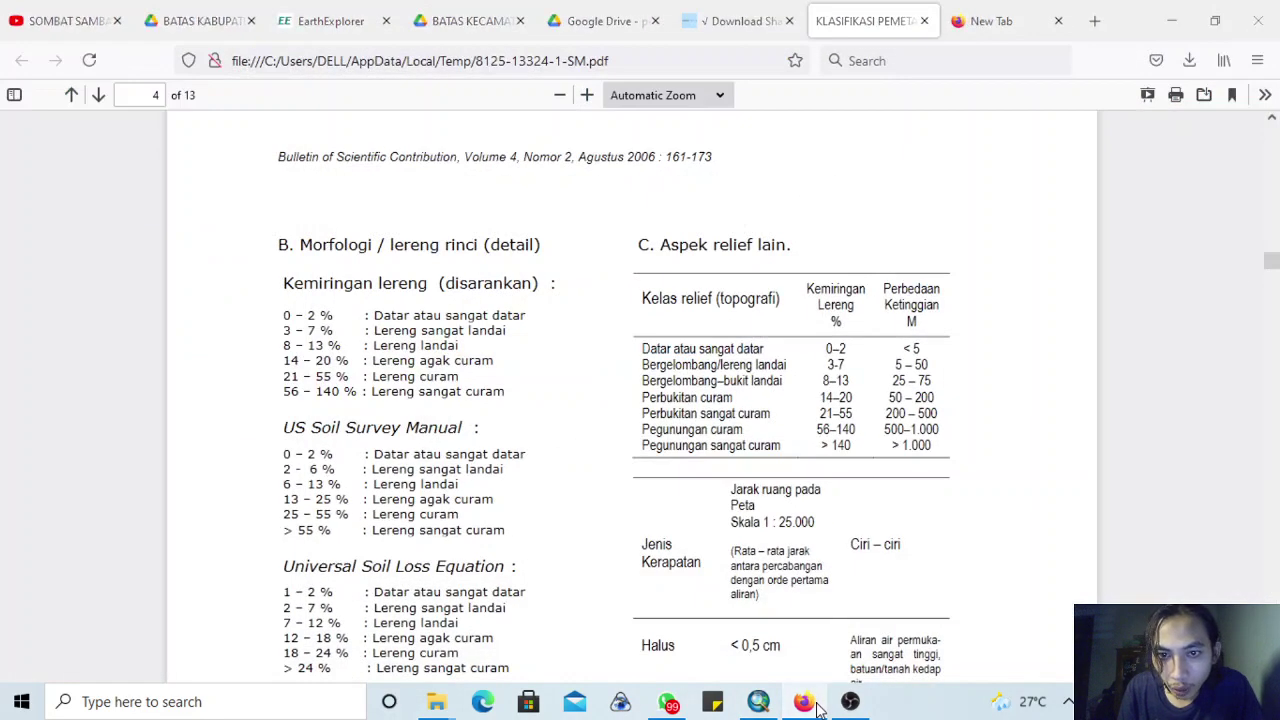
click(816, 706)
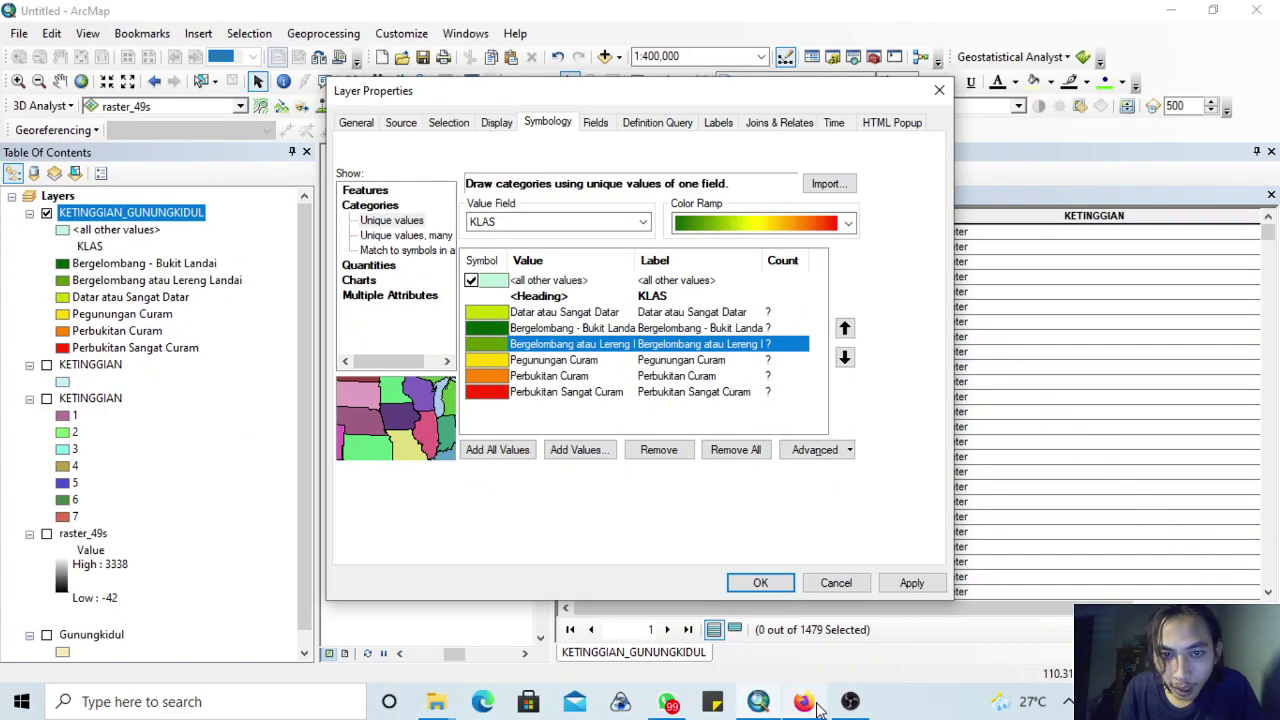
click(844, 328)
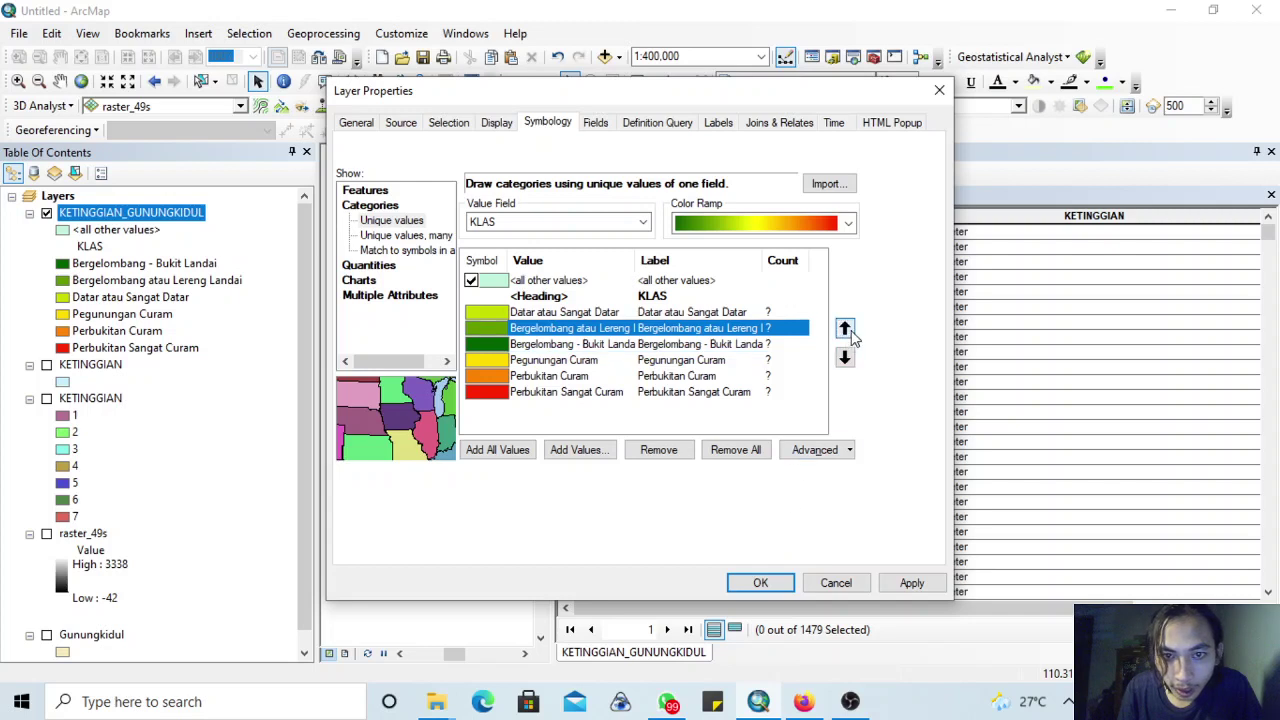
- Move "Pegunungan Curam" to the end of the KLAS classes, checking the order against the relief table in the PDF
click(591, 365)
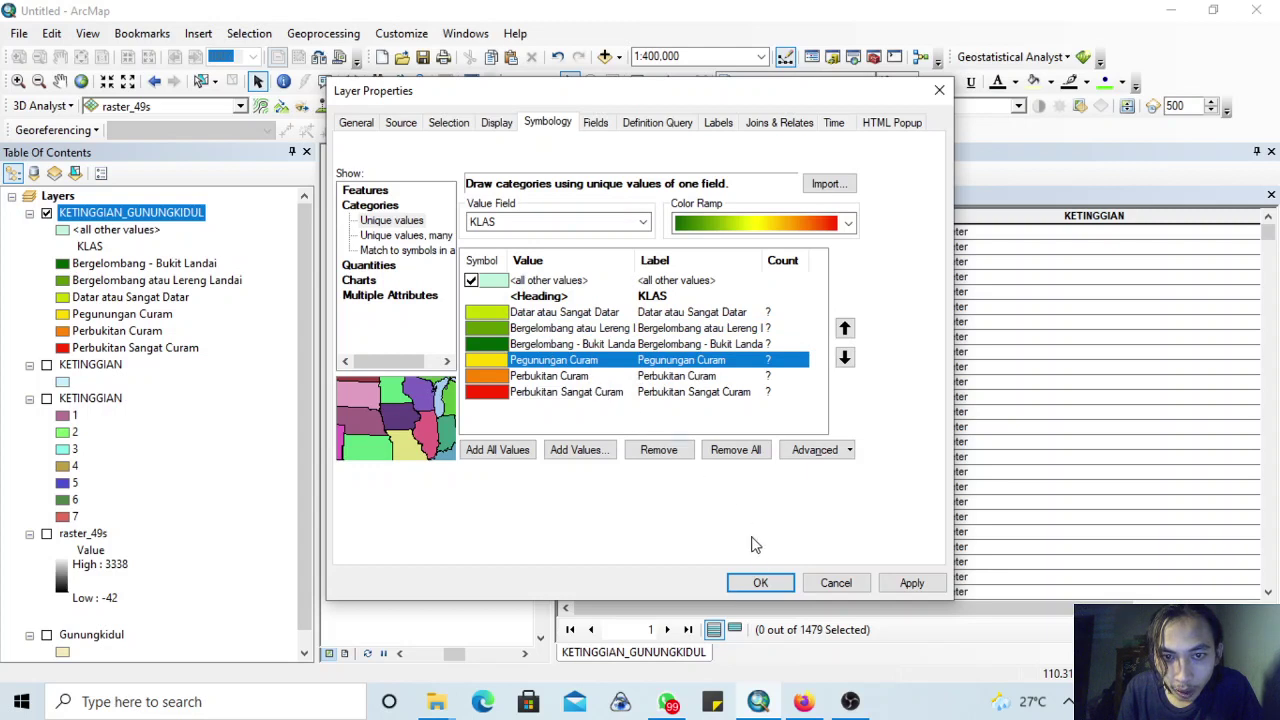
click(845, 358)
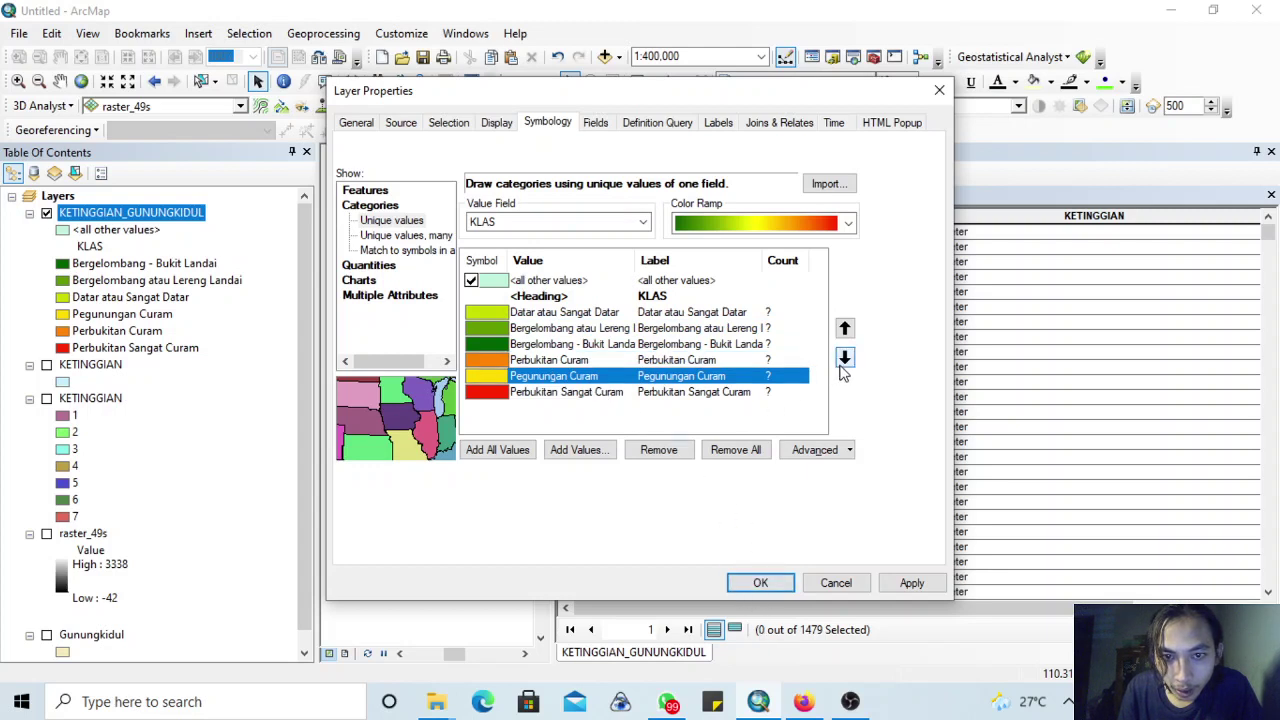
click(844, 360)
click(563, 381)
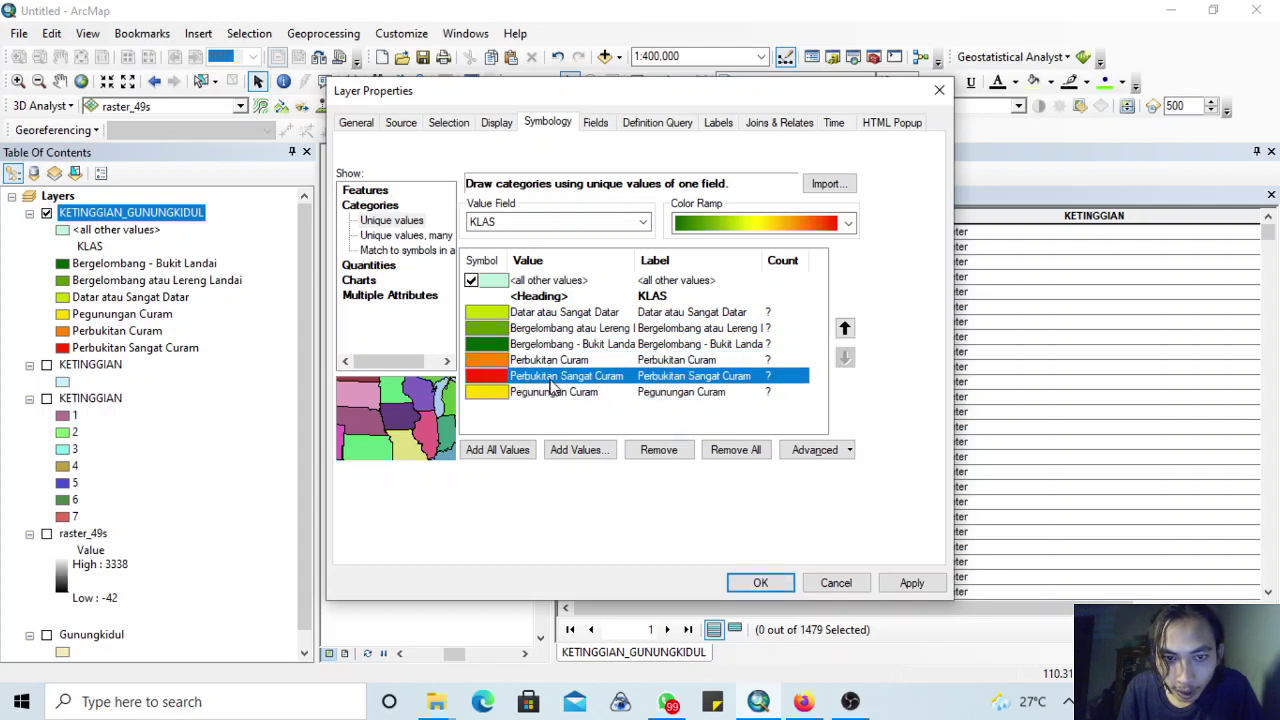
click(803, 703)
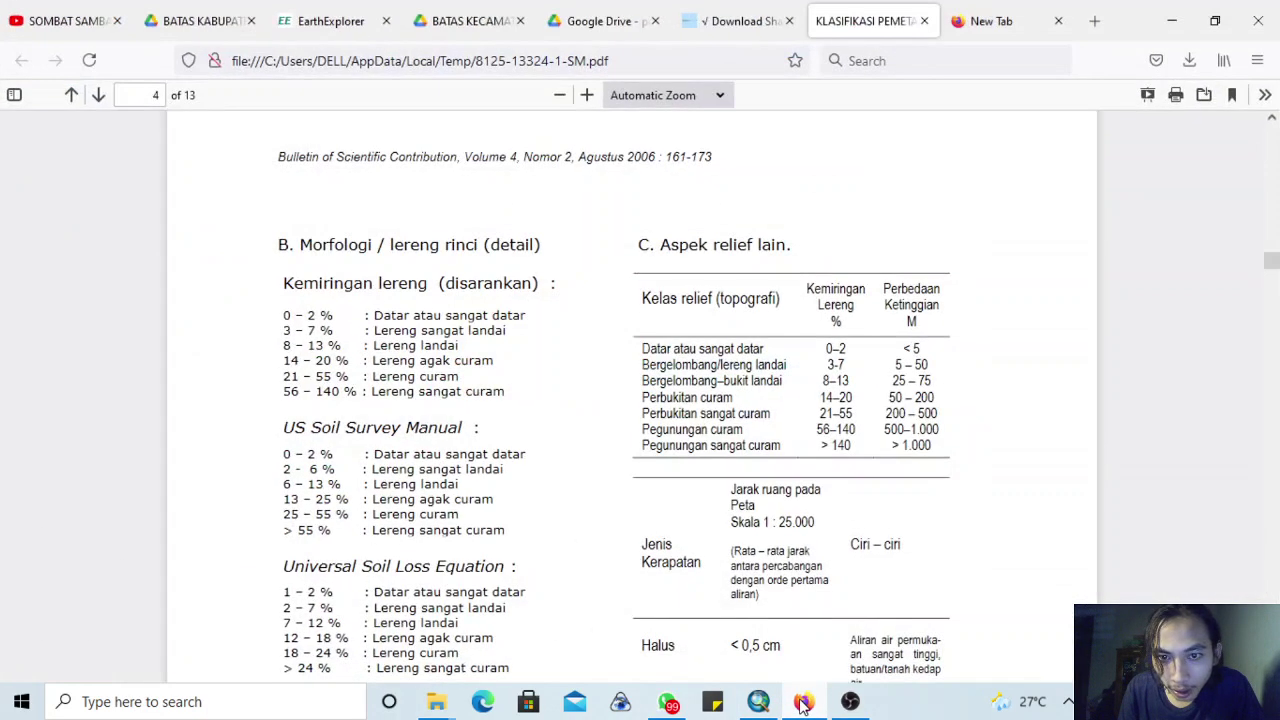
click(803, 703)
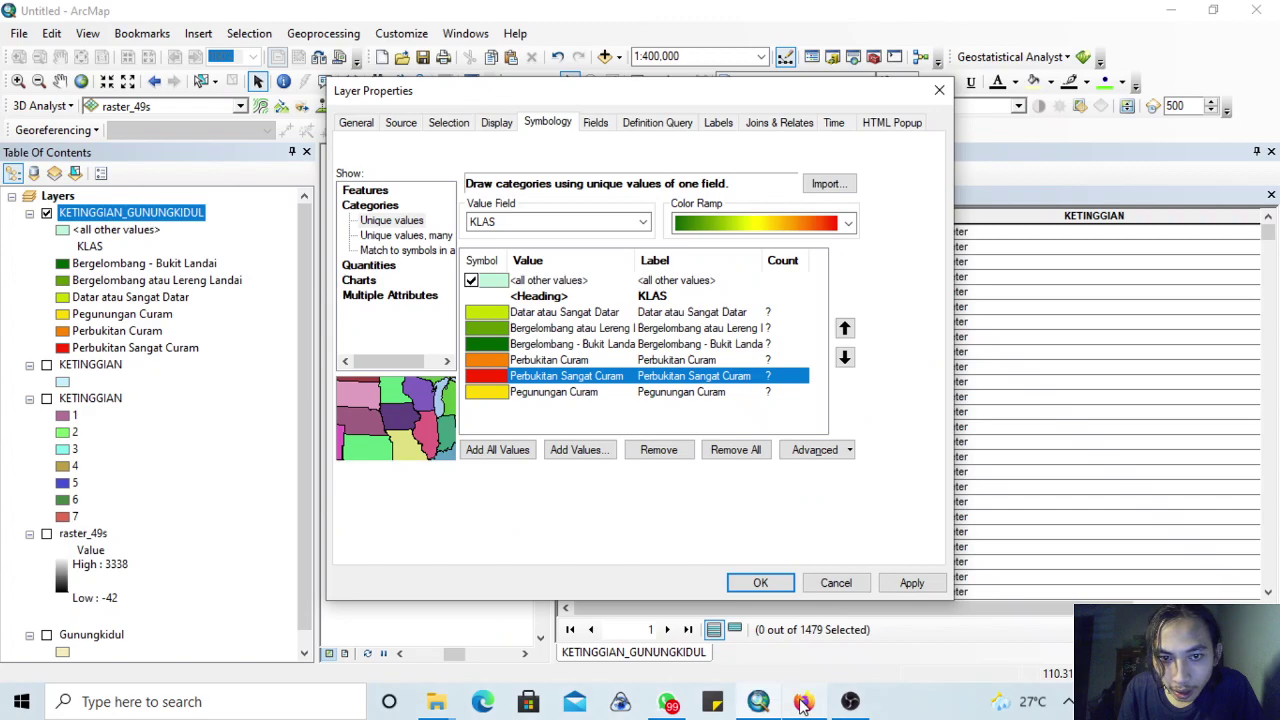
click(803, 703)
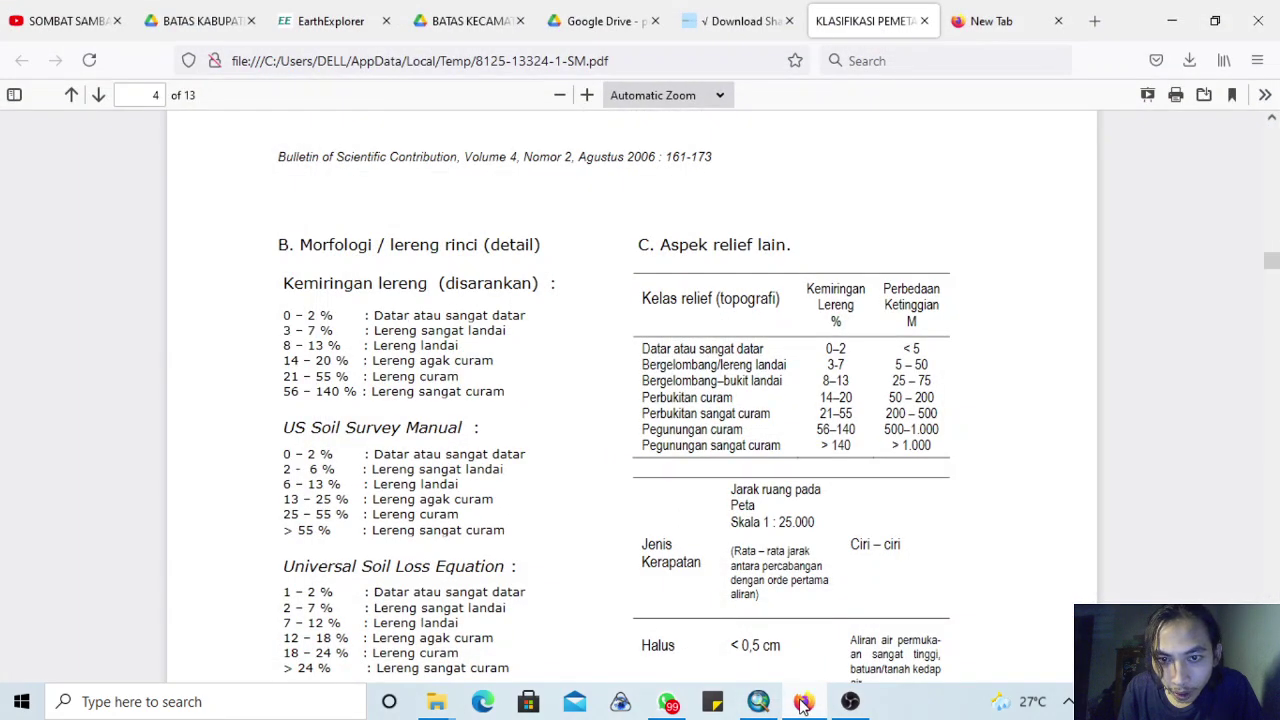
click(803, 703)
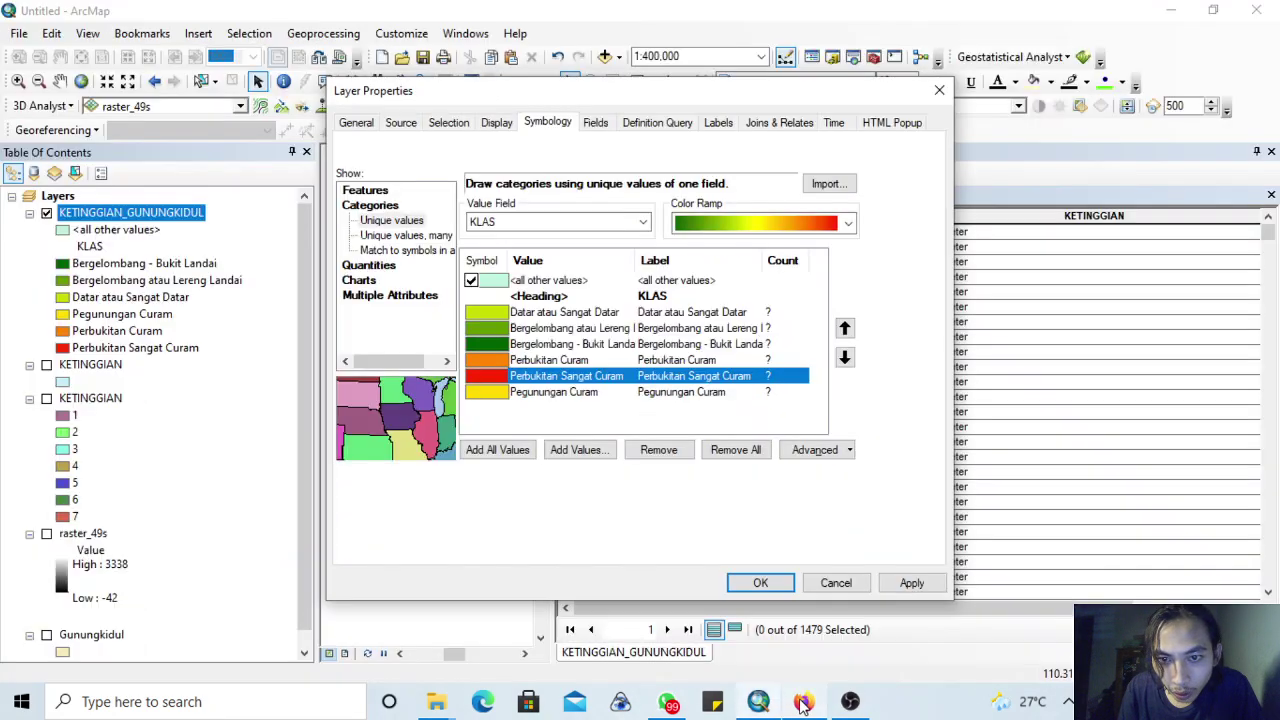
click(600, 428)
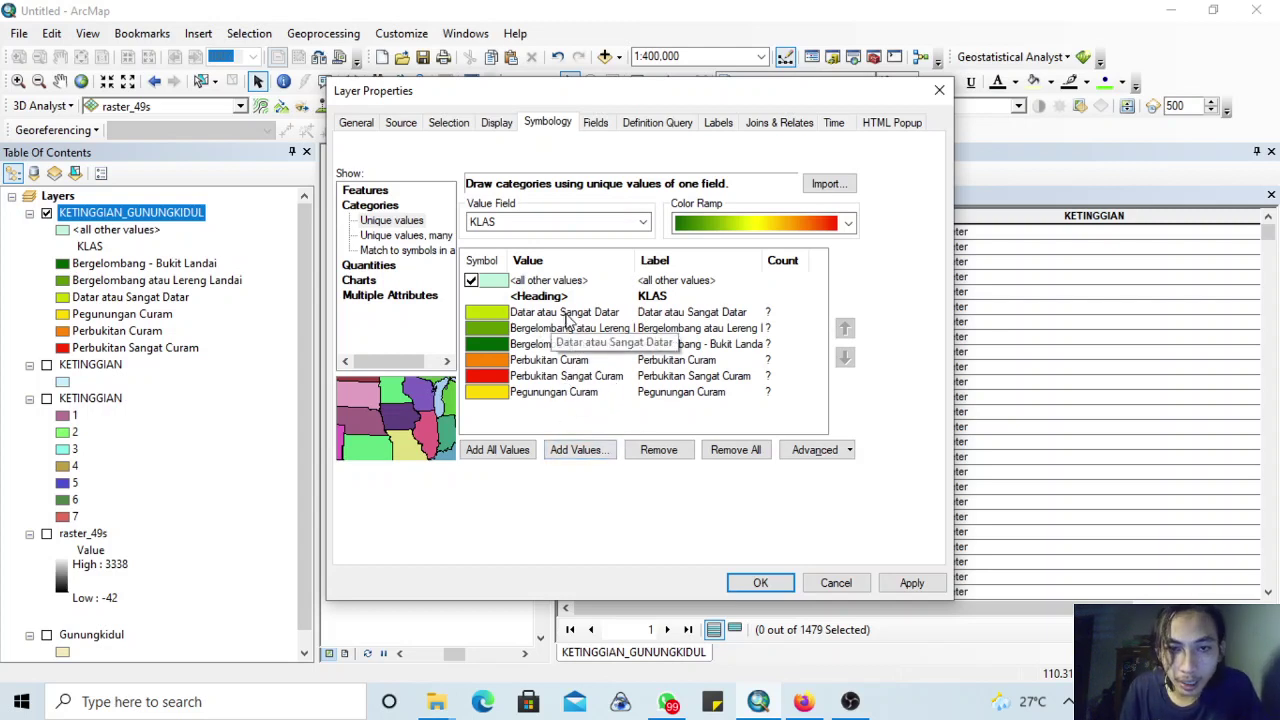
- Reapply the green-to-red color ramp and add all KLAS values again
click(733, 224)
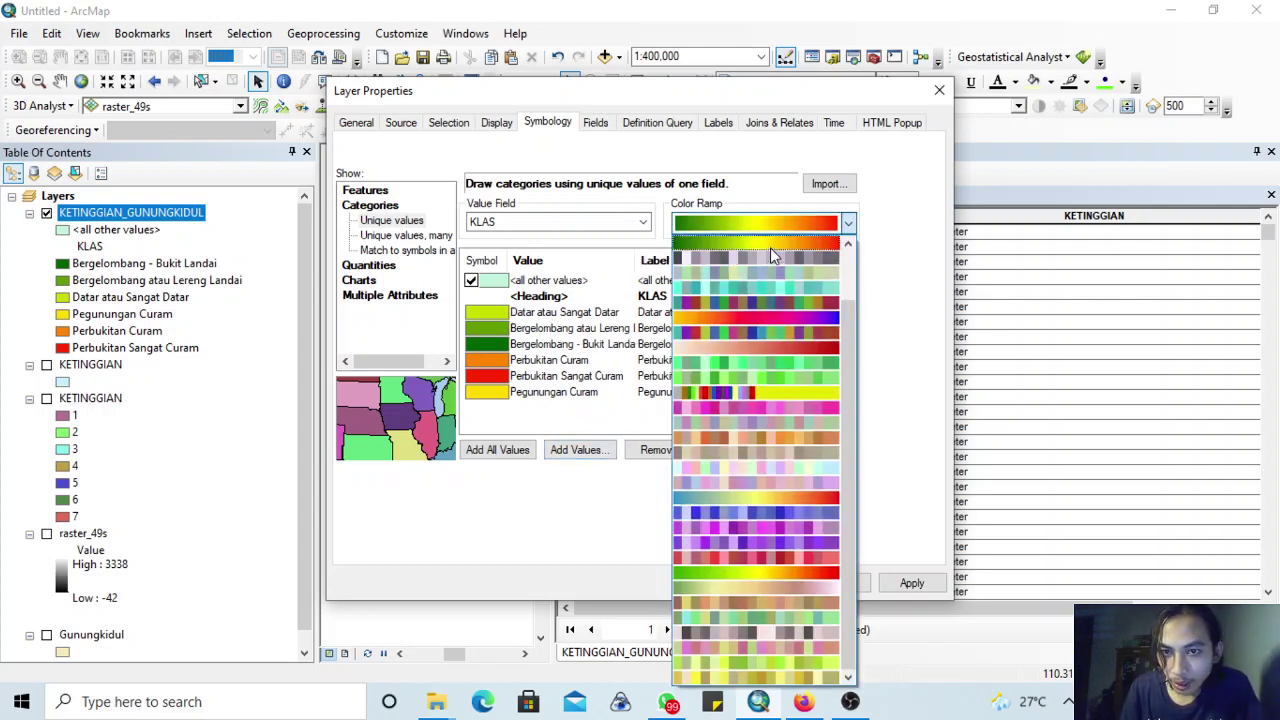
click(770, 246)
click(508, 451)
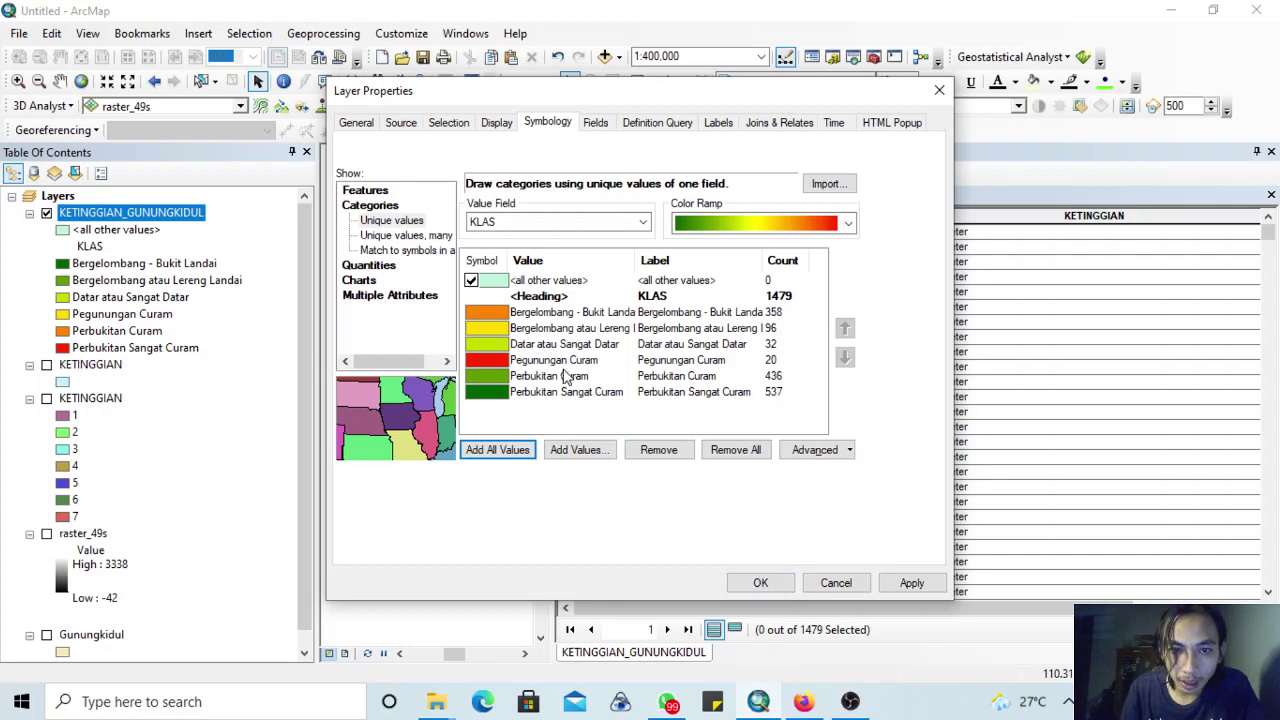
- Reorder the KLAS classes so "Datar atau Sangat Datar" comes first and "Bergelombang atau Lereng Landai" second
click(588, 346)
click(845, 330)
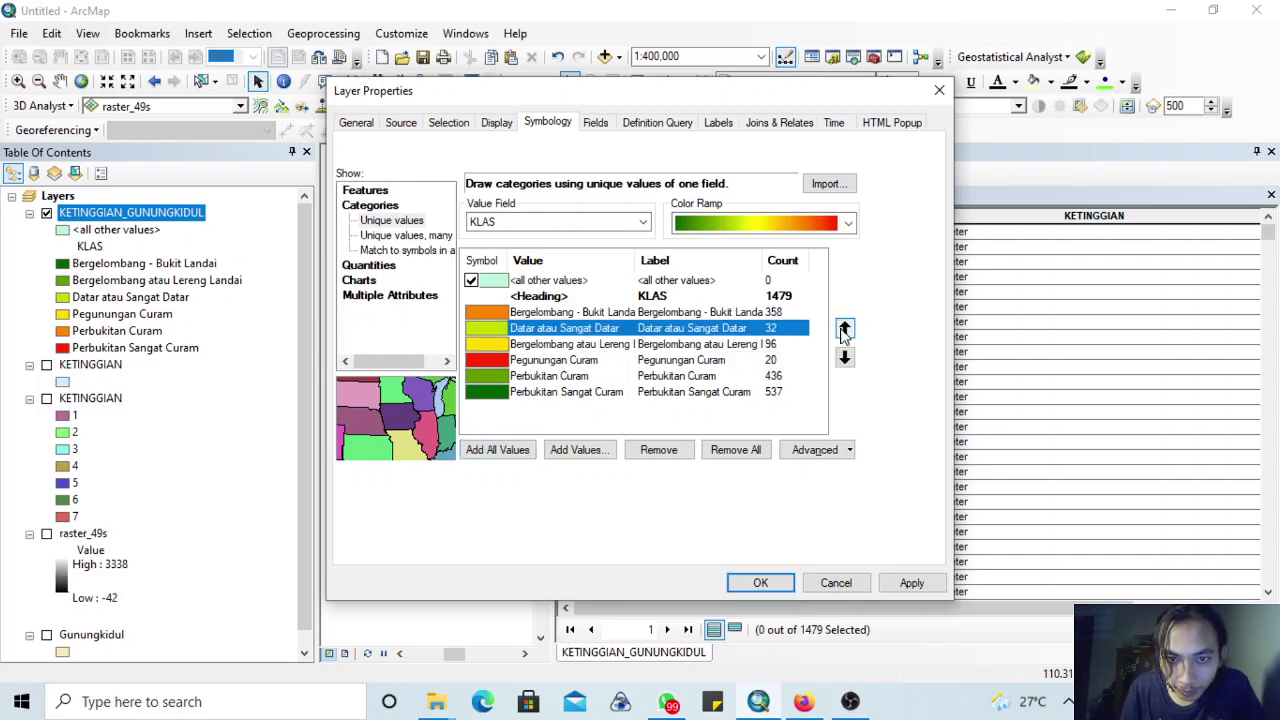
click(845, 330)
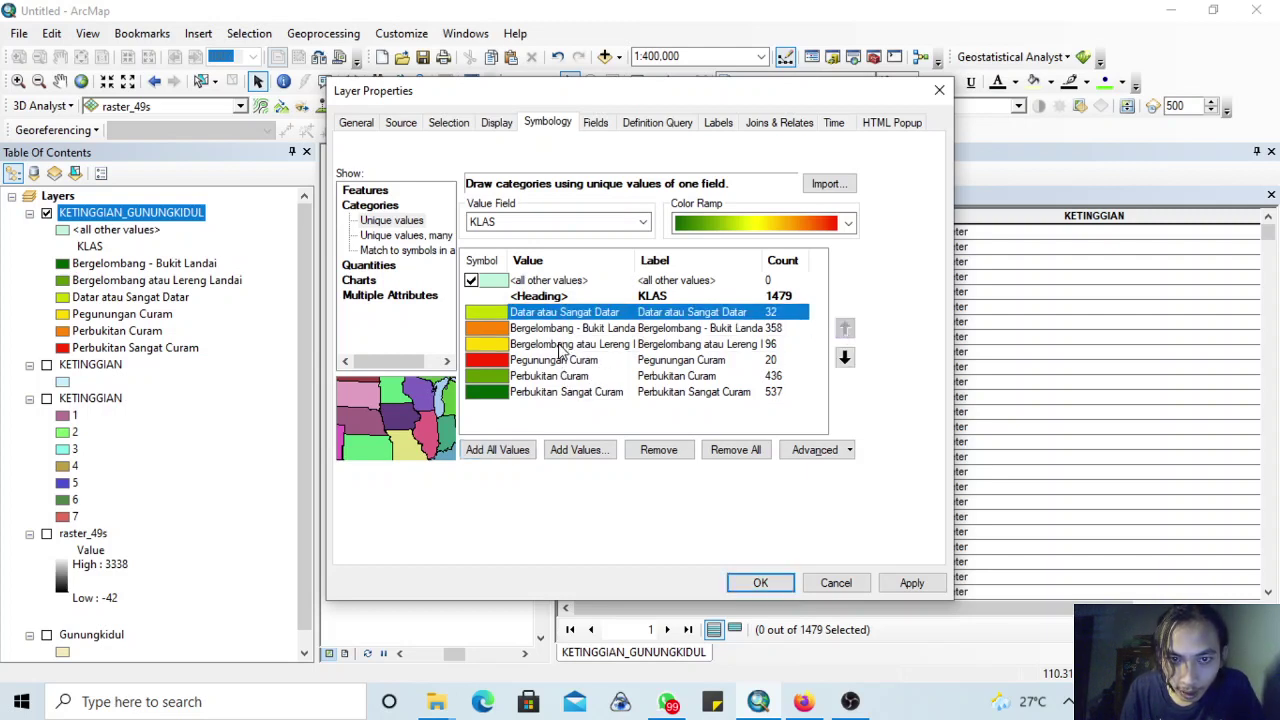
click(600, 345)
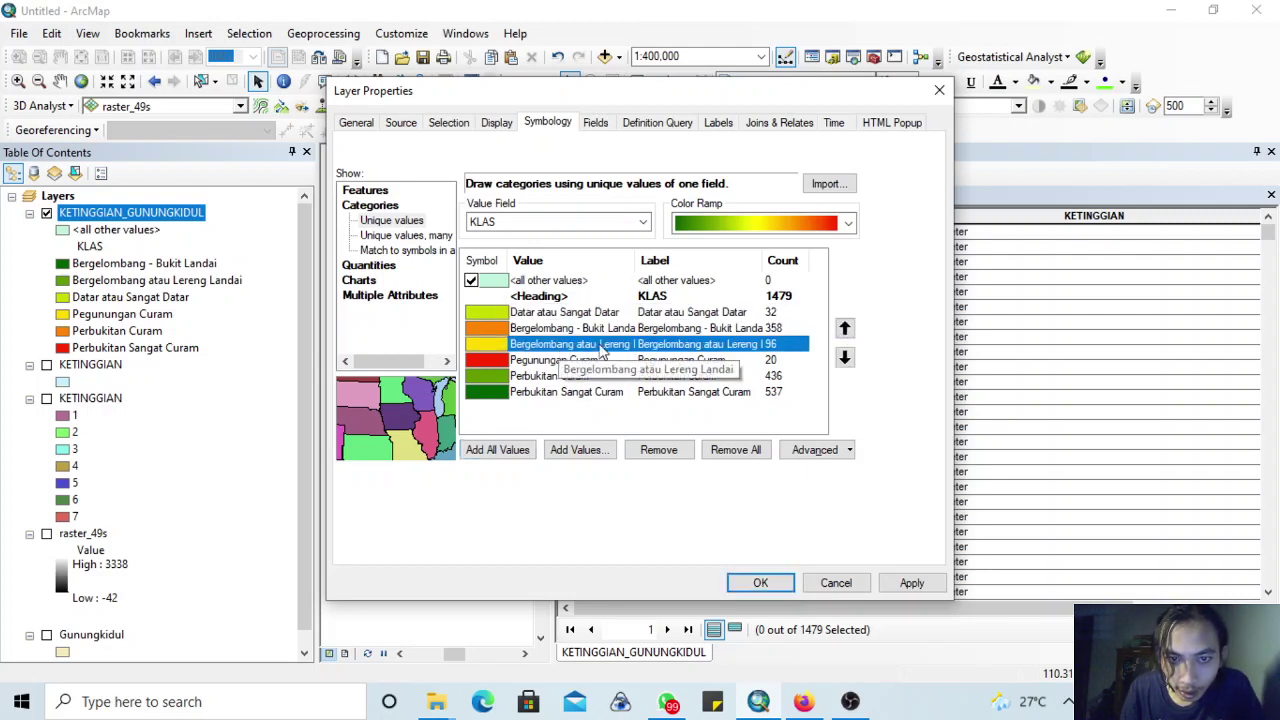
click(845, 332)
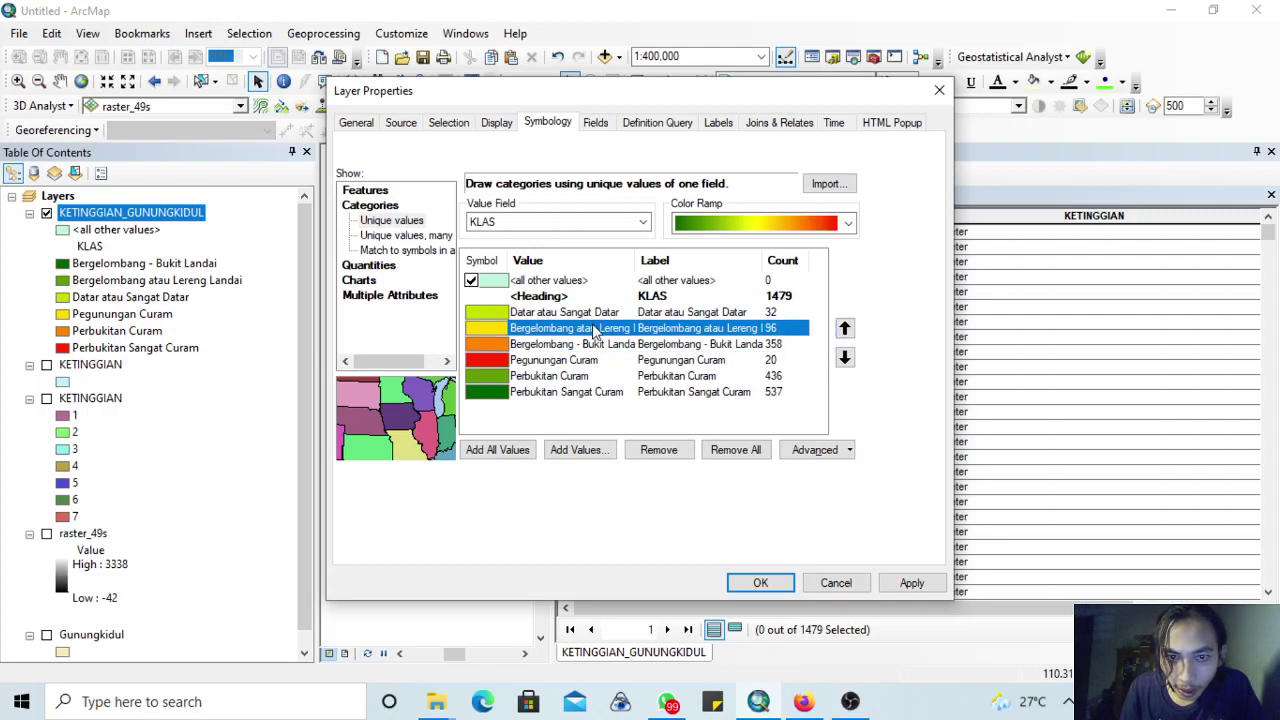
- Move "Perbukitan Curam" up to fourth among the KLAS classes and "Pegunungan Curam" down to last, after "Perbukitan Sangat Curam"
click(575, 375)
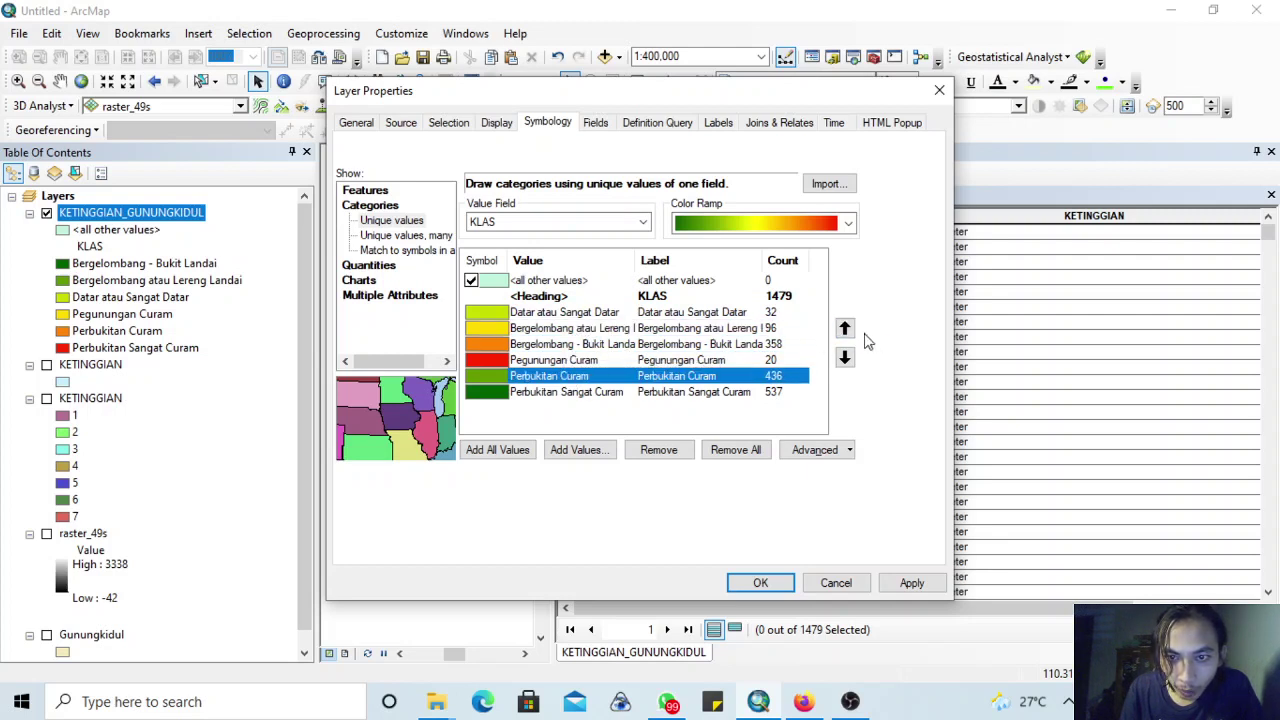
click(845, 329)
click(632, 375)
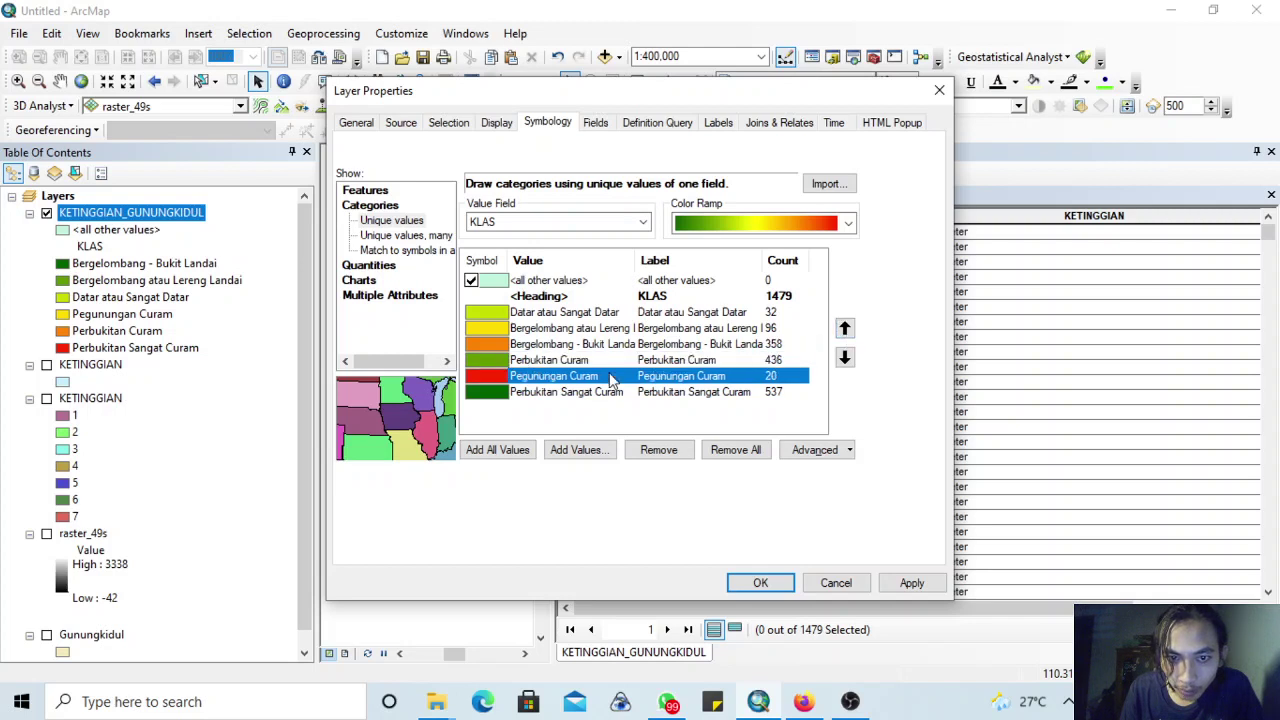
click(845, 359)
click(590, 420)
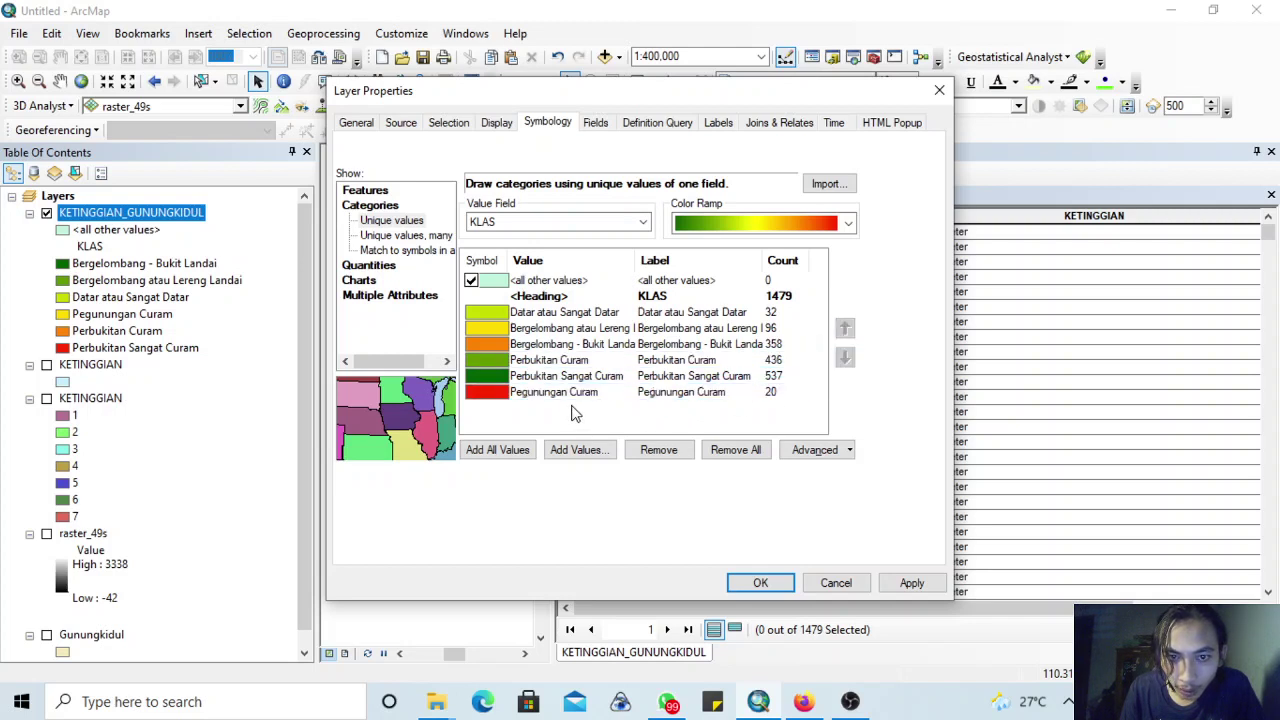
- Reapply the green-to-red color ramp to the reordered KLAS classes, accept the layer symbology and close the attribute table
click(760, 223)
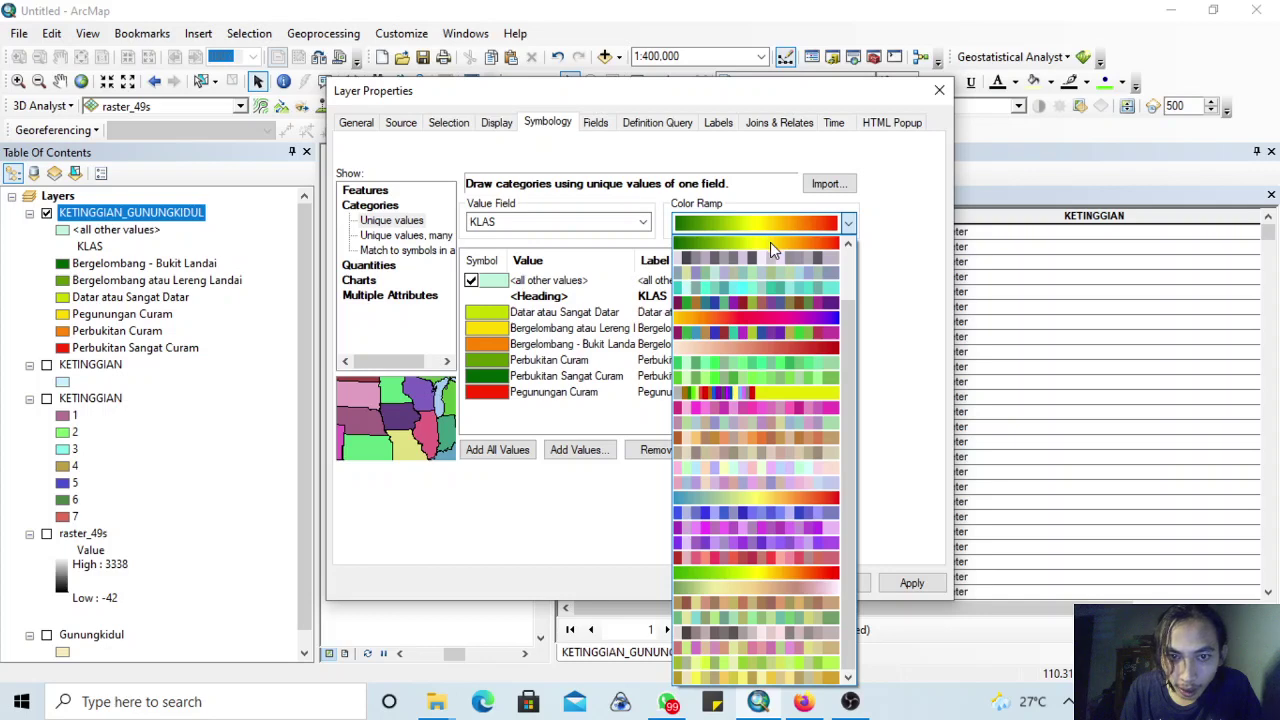
click(770, 242)
click(762, 582)
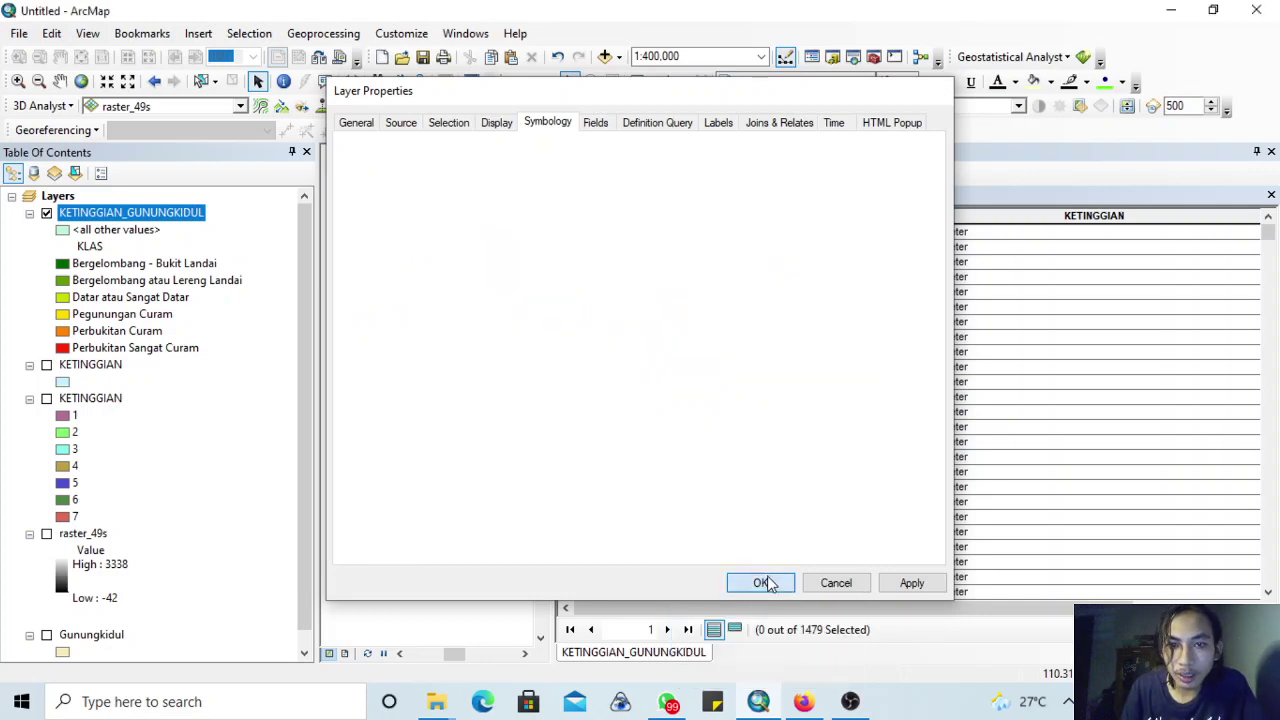
click(1271, 154)
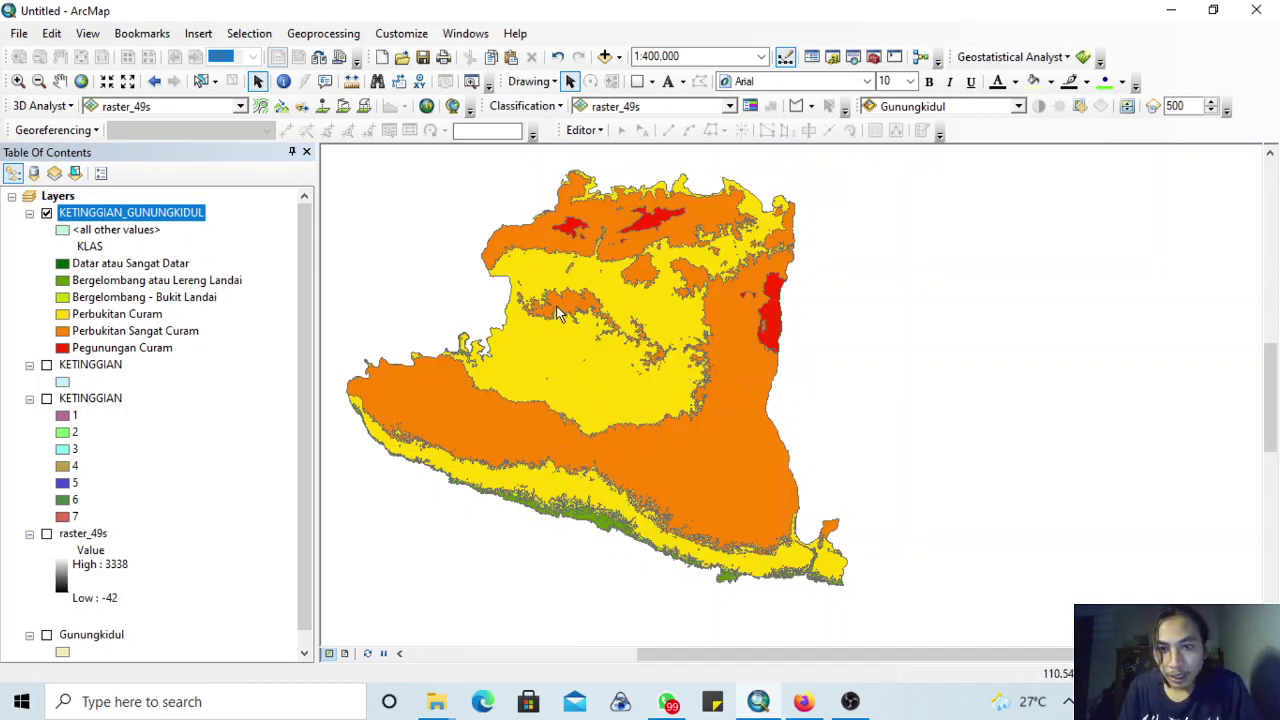
click(60, 81)
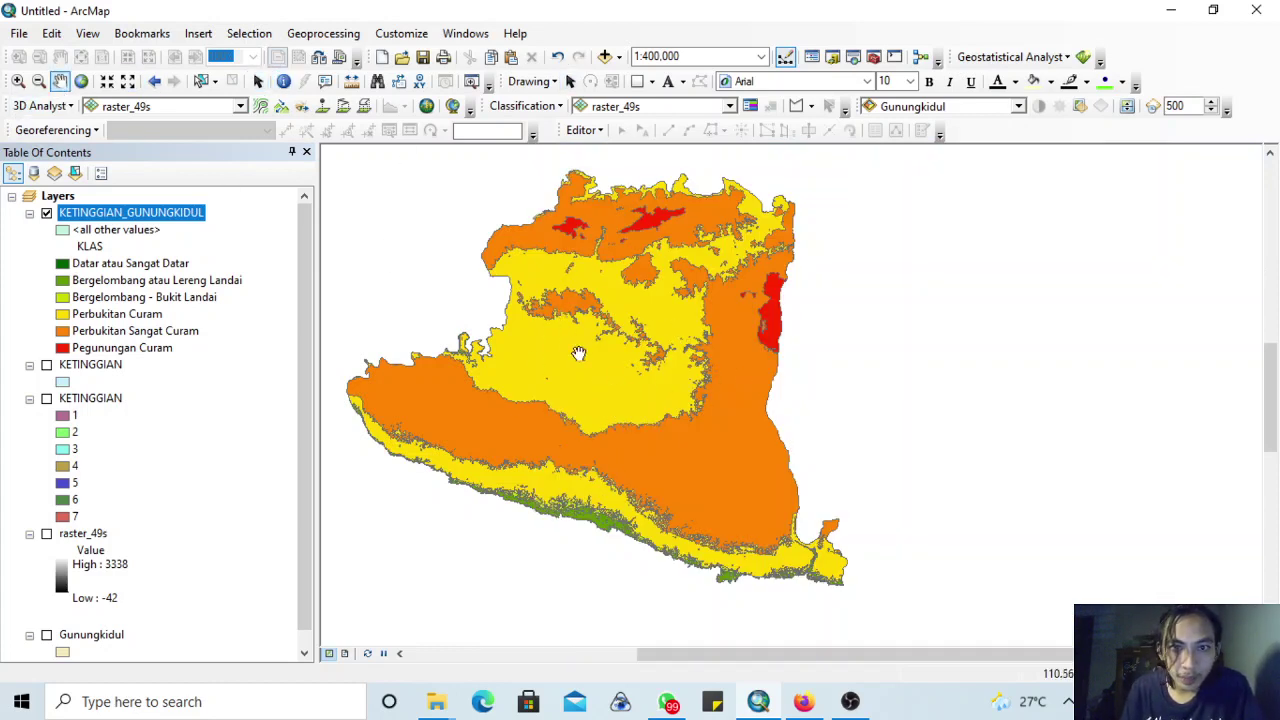
drag(578, 353, 733, 403)
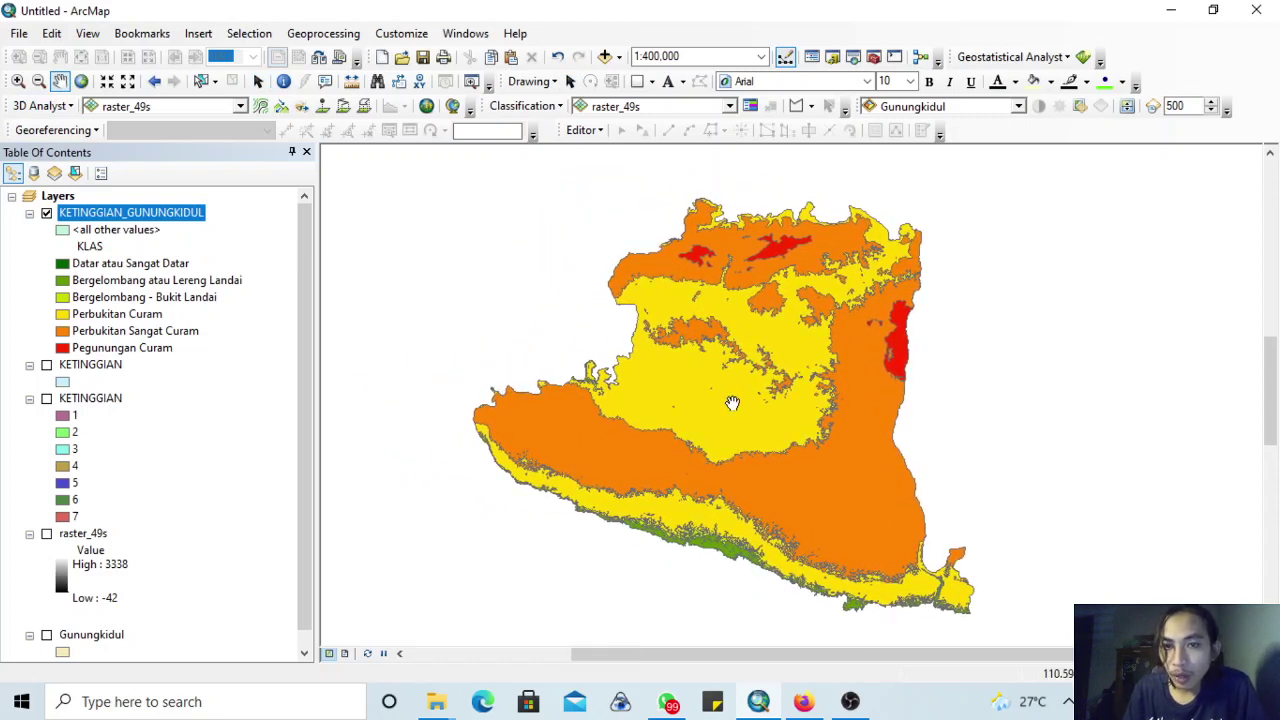
drag(731, 403, 741, 391)
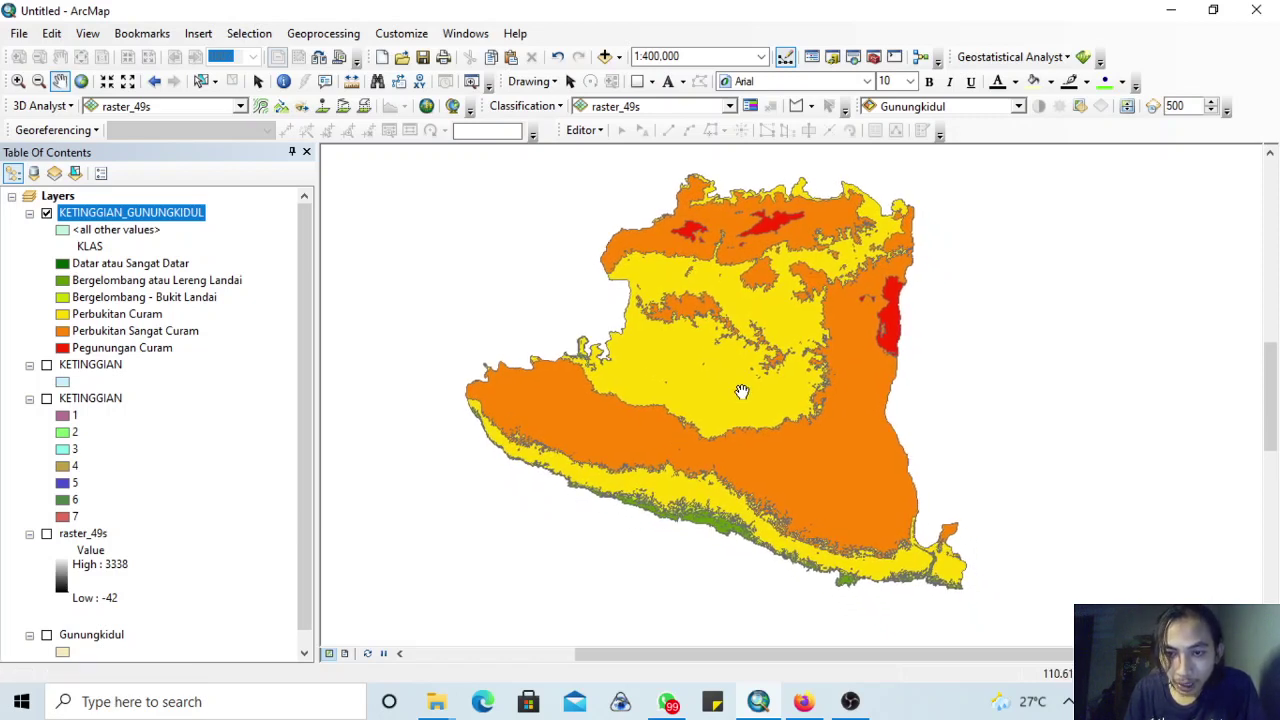
drag(742, 391, 762, 404)
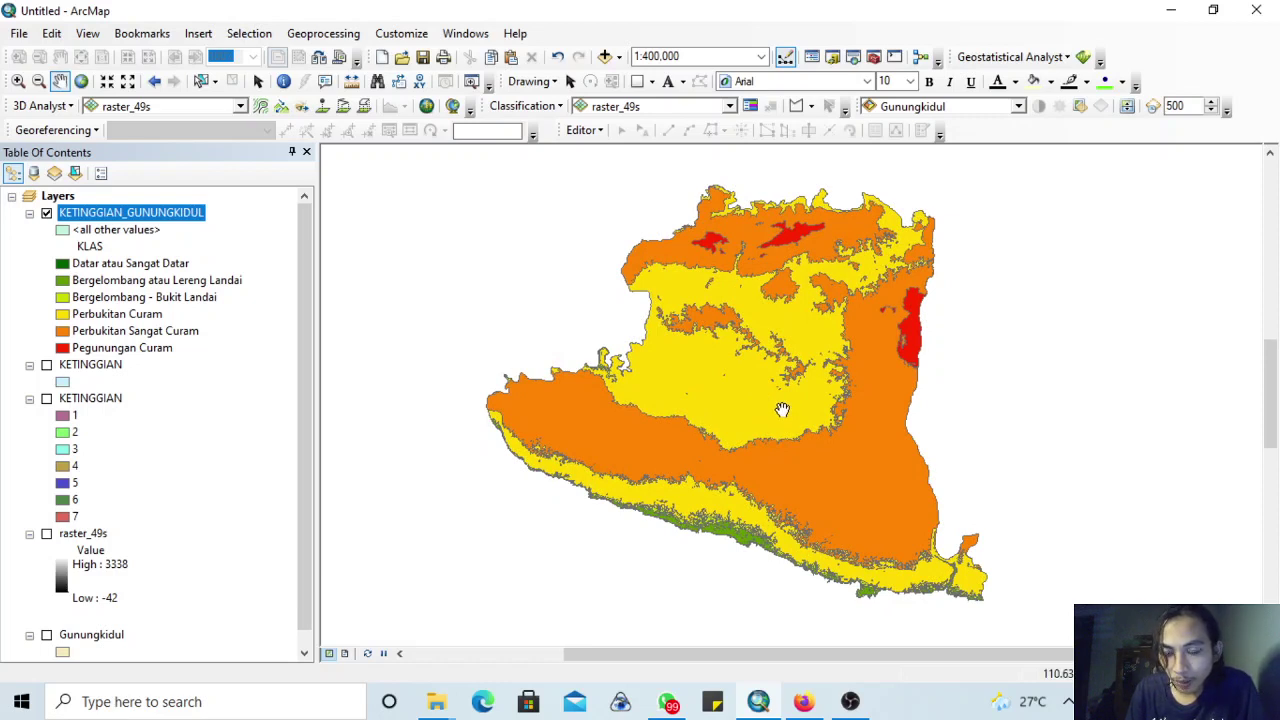
drag(782, 409, 788, 409)
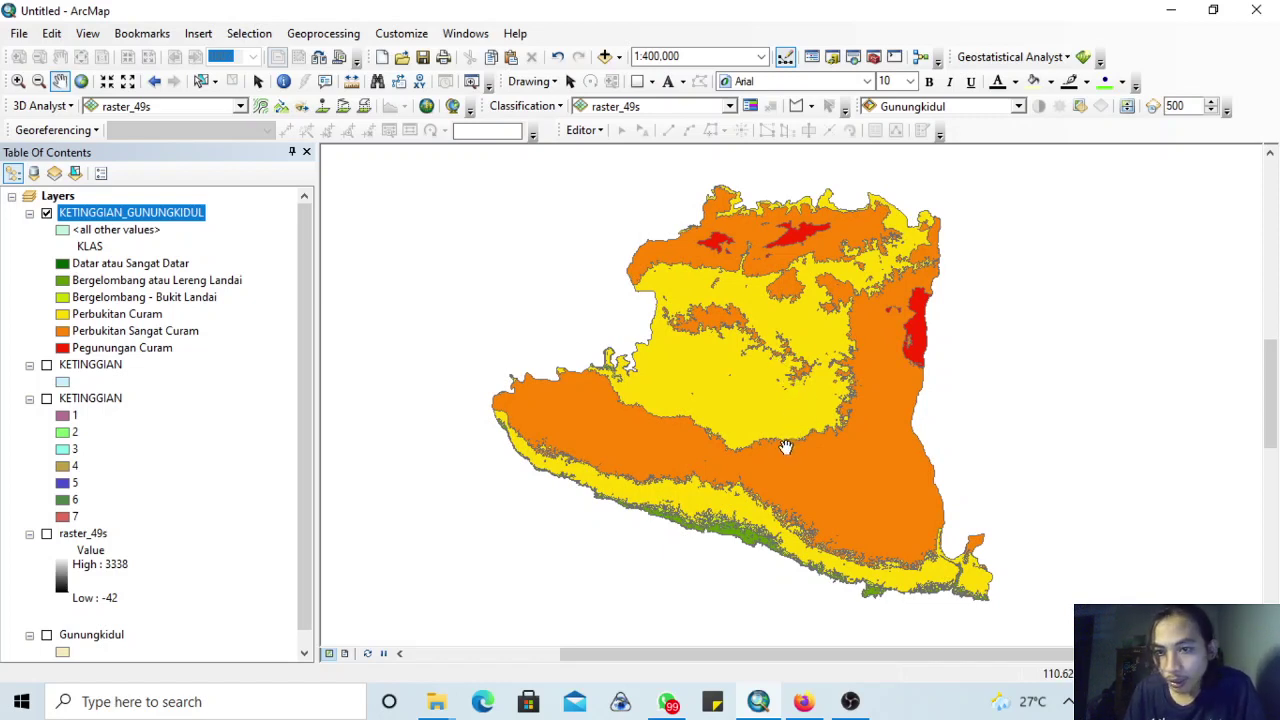
drag(786, 433, 808, 459)
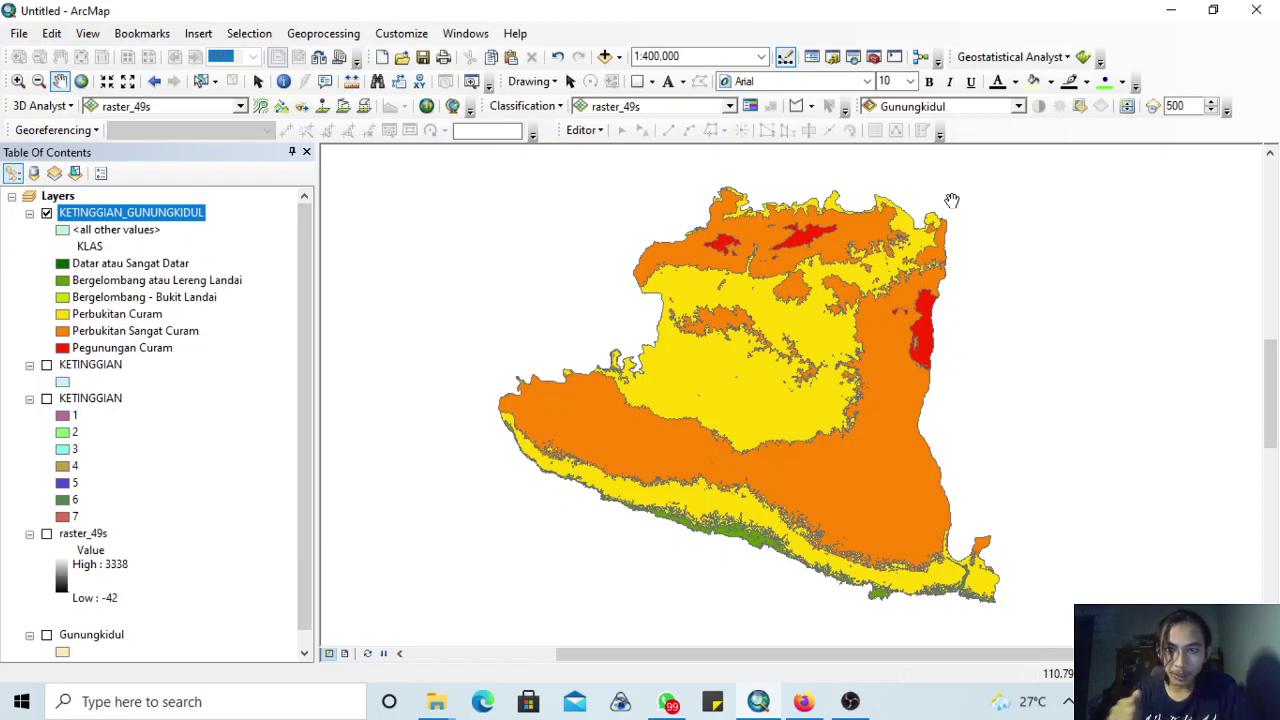
click(853, 705)
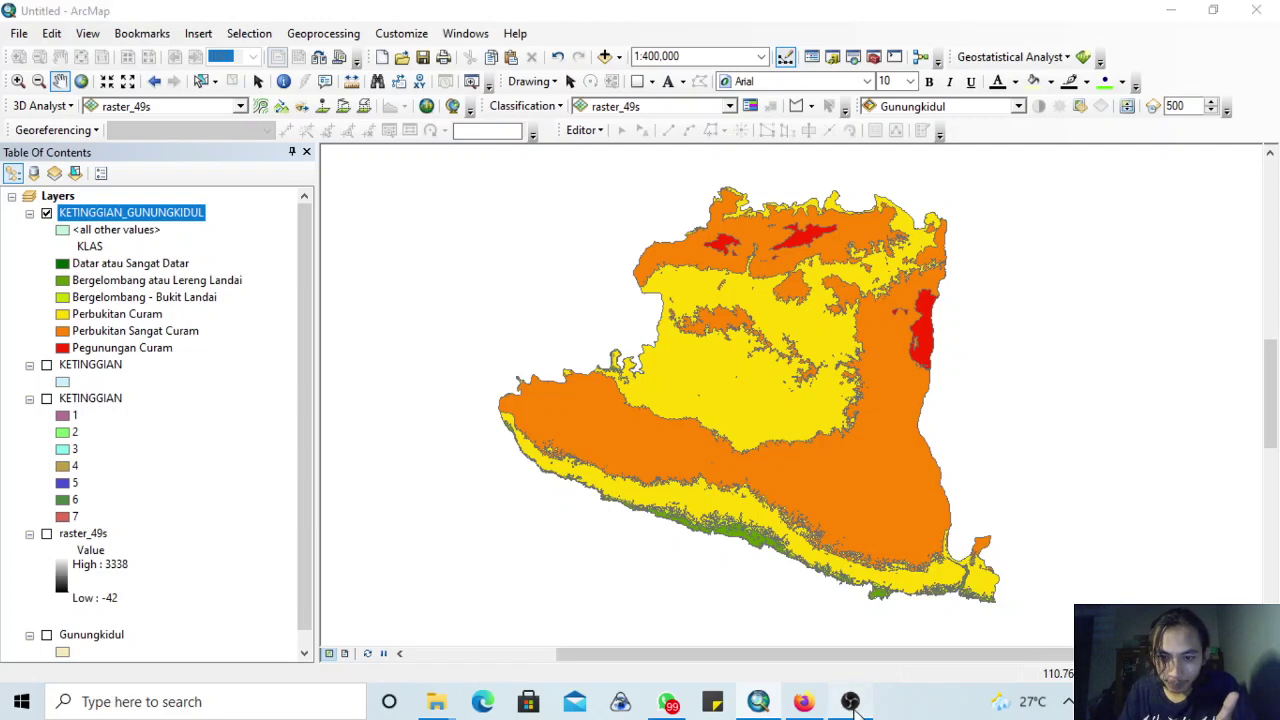